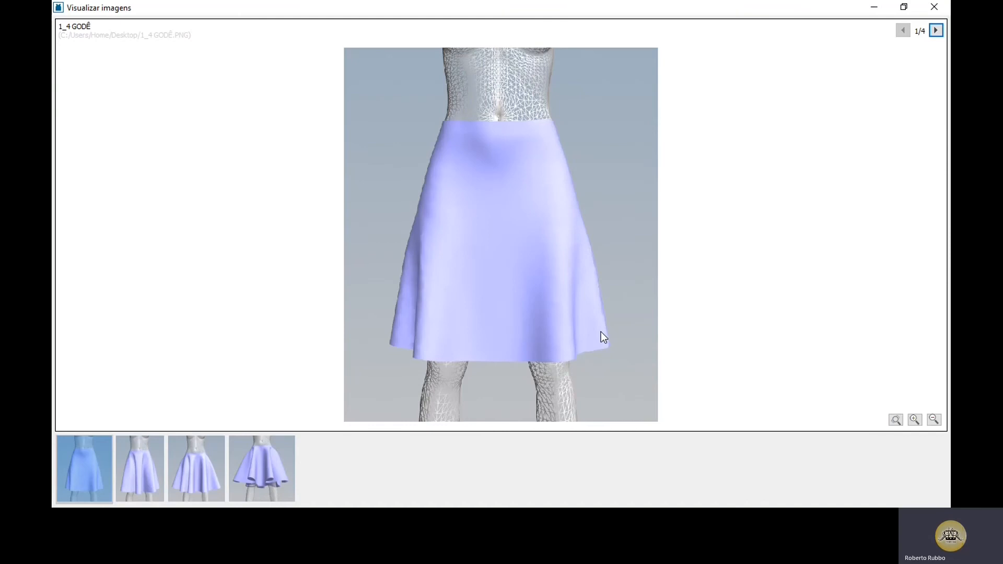
Look through the four skirt images, 1_4 GODÊ, 1_2 GODÊ, 3_4 GODÊ and 4_4 GODÊ, comparing how each one flares
{"action": "left_click", "coordinate": [145, 469]}
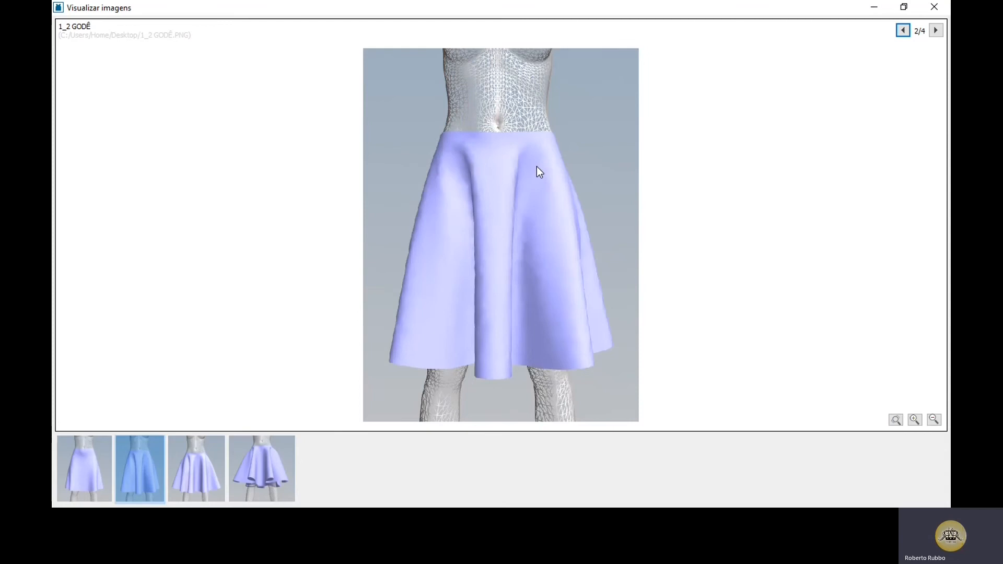
{"action": "left_click", "coordinate": [195, 480]}
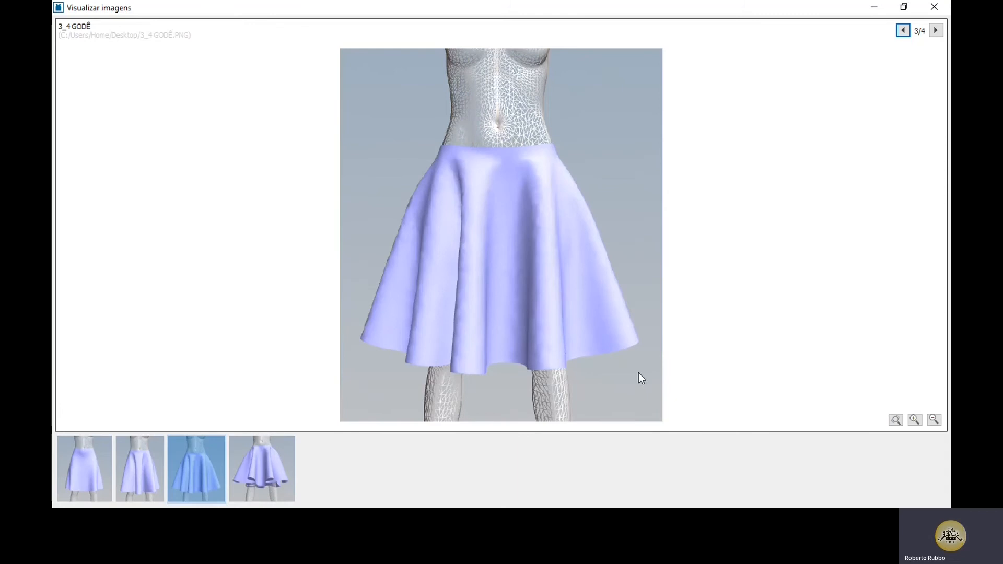
{"action": "left_click", "coordinate": [265, 469]}
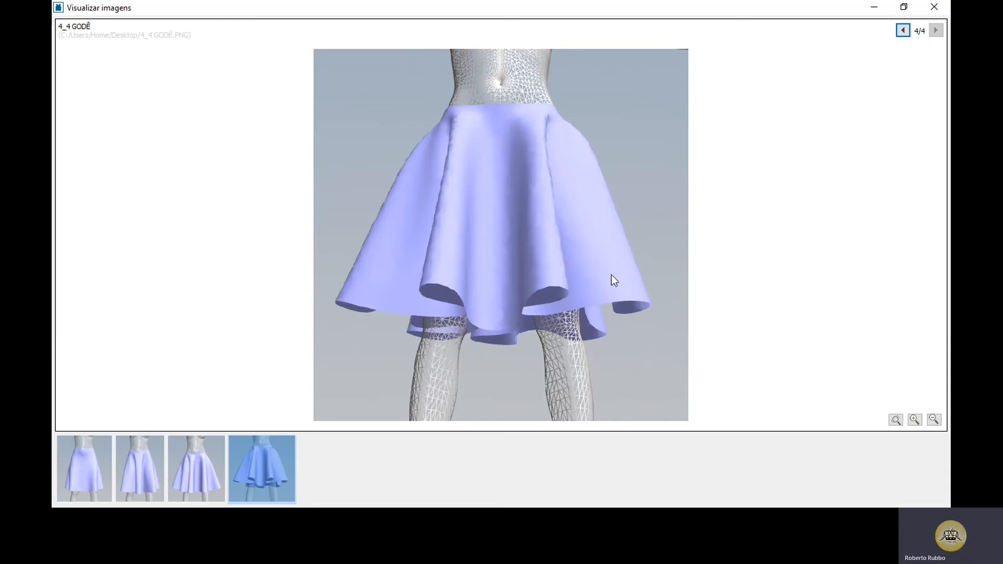
{"action": "left_click", "coordinate": [77, 466]}
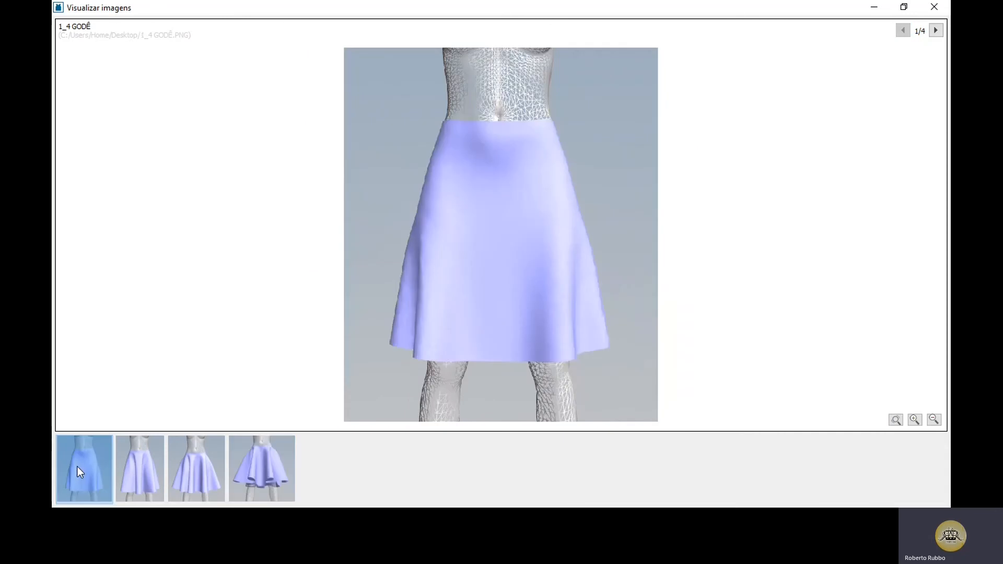
{"action": "left_click", "coordinate": [146, 469]}
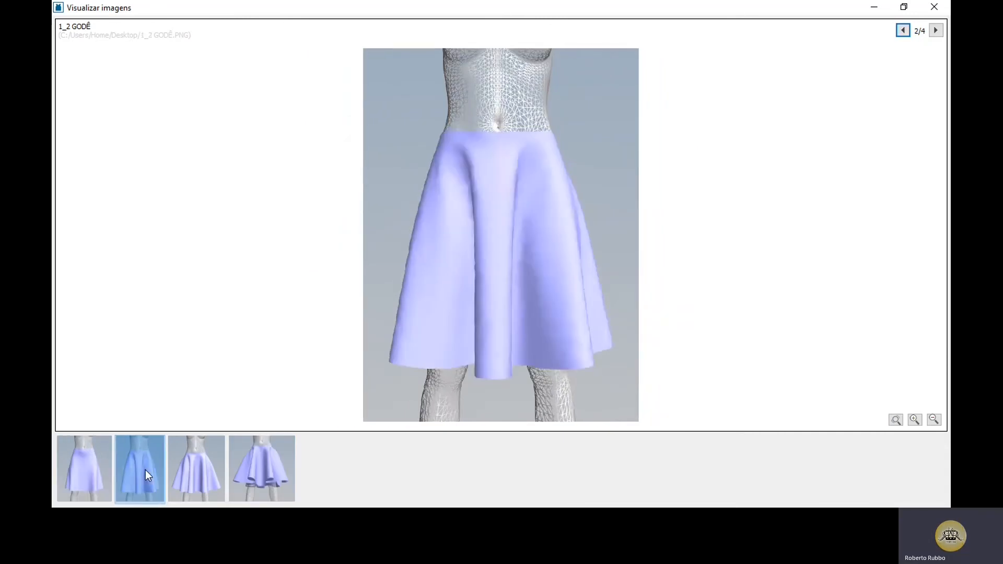
{"action": "left_click", "coordinate": [198, 469]}
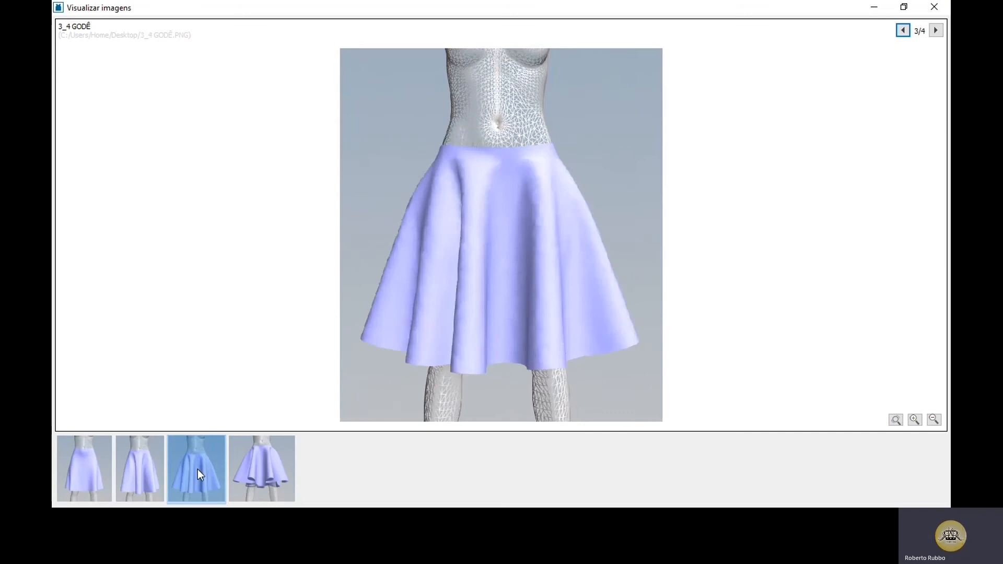
{"action": "left_click", "coordinate": [270, 484]}
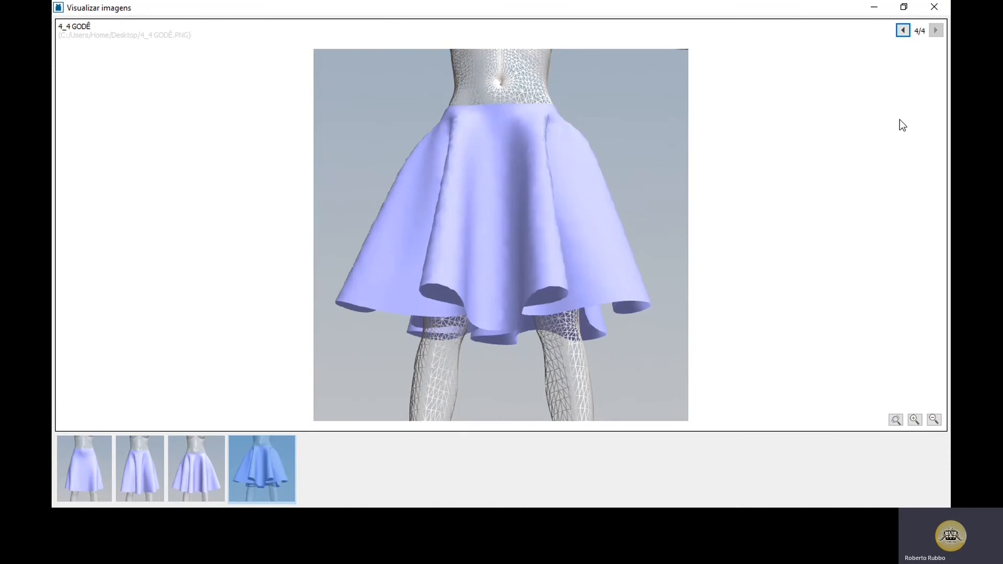
Restore the image viewer to a smaller window over the pattern drawing and show the 1_4 GODÊ image beside the 1/4 GODÊ piece
{"action": "left_click", "coordinate": [904, 8]}
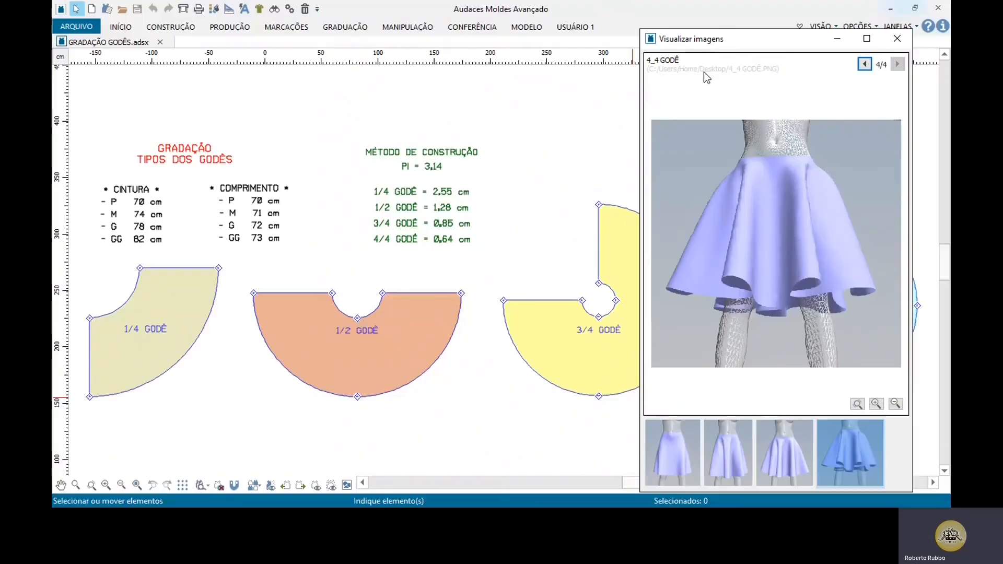
{"action": "left_click", "coordinate": [658, 453]}
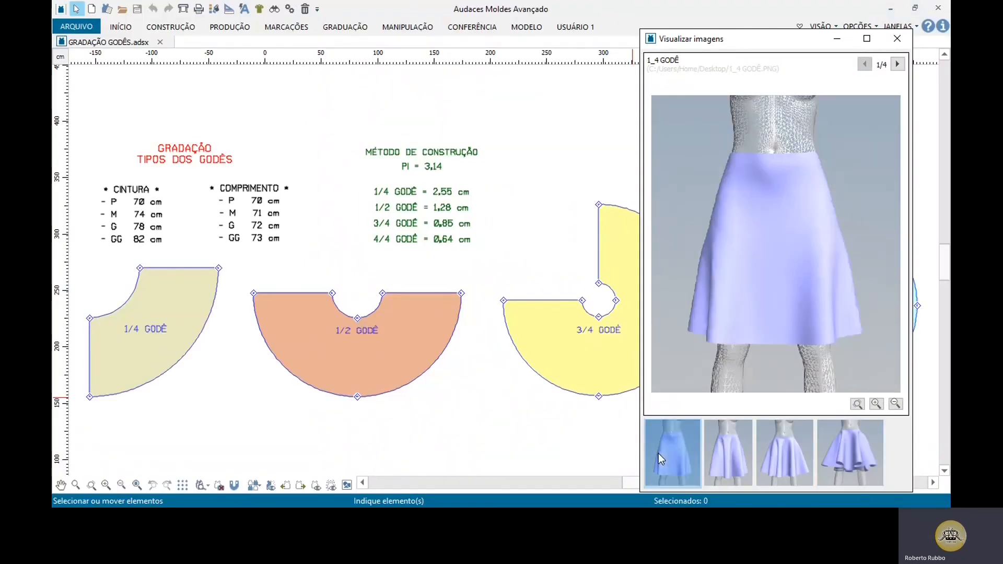
{"action": "middle_click_drag", "start_coordinate": [265, 352], "coordinate": [510, 350]}
{"action": "scroll", "coordinate": [404, 322], "scroll_direction": "up", "scroll_amount": 1}
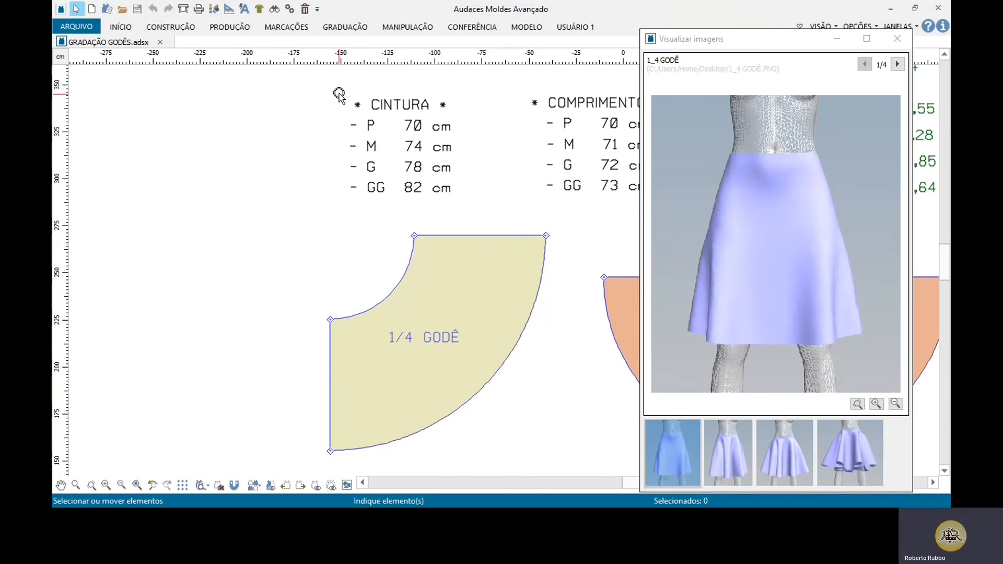
Examine the CINTURA and COMPRIMENTO size tables against the 1_2, 3_4 and 4_4 GODÊ images, leaving nothing selected
{"action": "left_click_drag", "start_coordinate": [337, 91], "coordinate": [475, 207]}
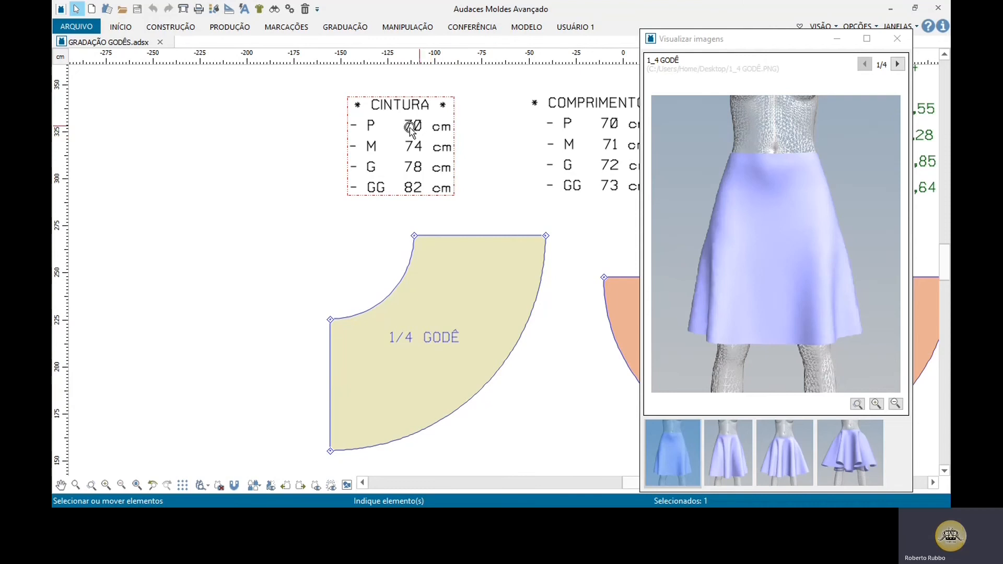
{"action": "left_click", "coordinate": [738, 459]}
{"action": "left_click", "coordinate": [782, 461]}
{"action": "left_click", "coordinate": [861, 462]}
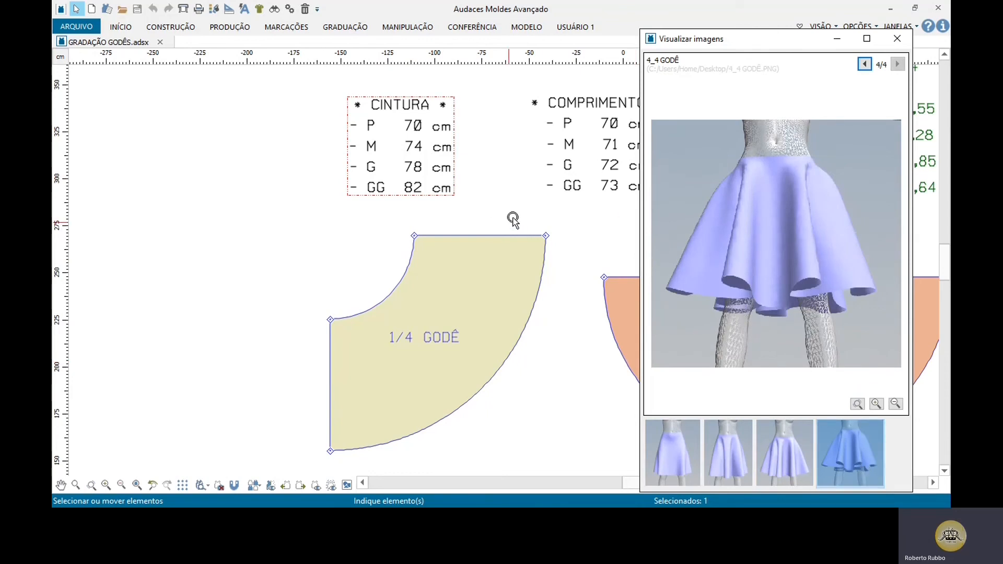
{"action": "left_click", "coordinate": [495, 213]}
{"action": "middle_click_drag", "start_coordinate": [495, 213], "coordinate": [443, 208]}
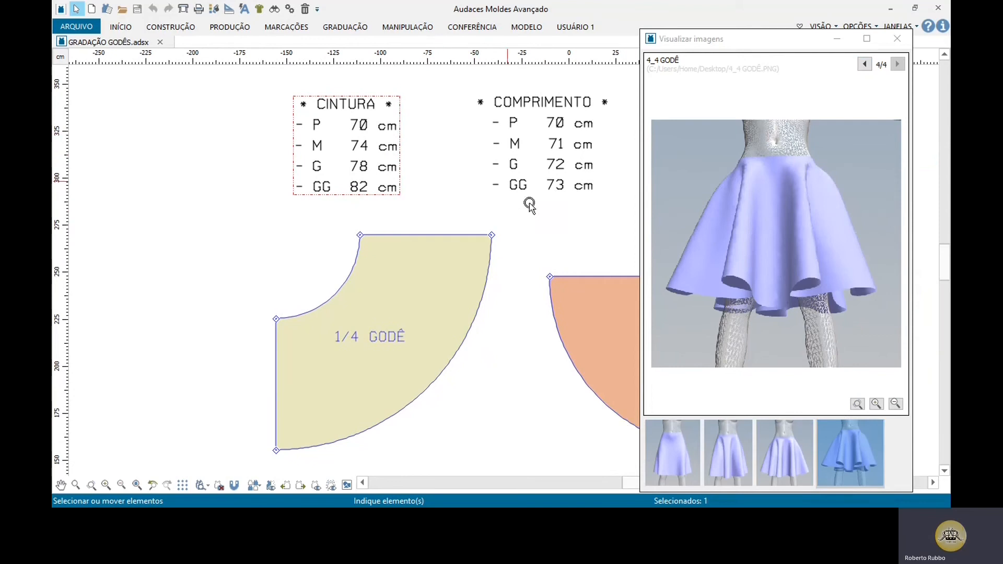
{"action": "left_click", "coordinate": [459, 197]}
{"action": "scroll", "coordinate": [253, 302], "scroll_direction": "up", "scroll_amount": 1}
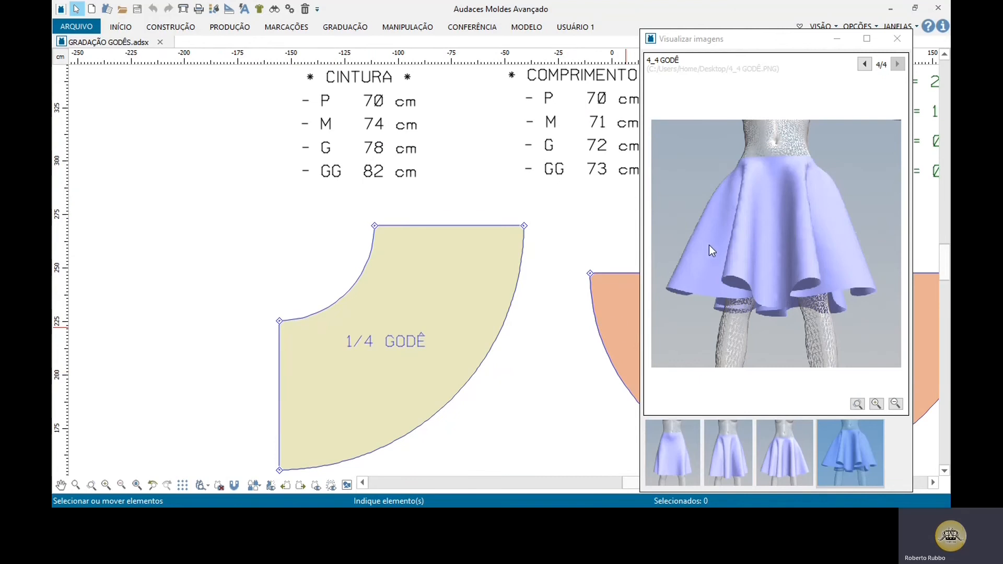
Show the 1_4 GODÊ image again and examine the waist curve of the 1/4 GODÊ piece
{"action": "left_click", "coordinate": [681, 450]}
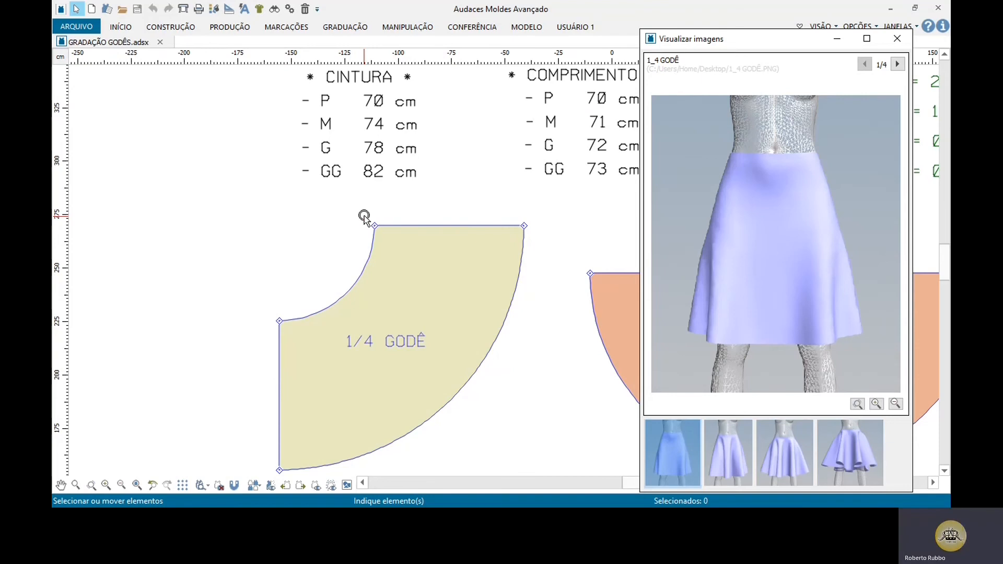
{"action": "scroll", "coordinate": [365, 218], "scroll_direction": "down", "scroll_amount": 1}
{"action": "left_click_drag", "start_coordinate": [284, 222], "coordinate": [384, 325]}
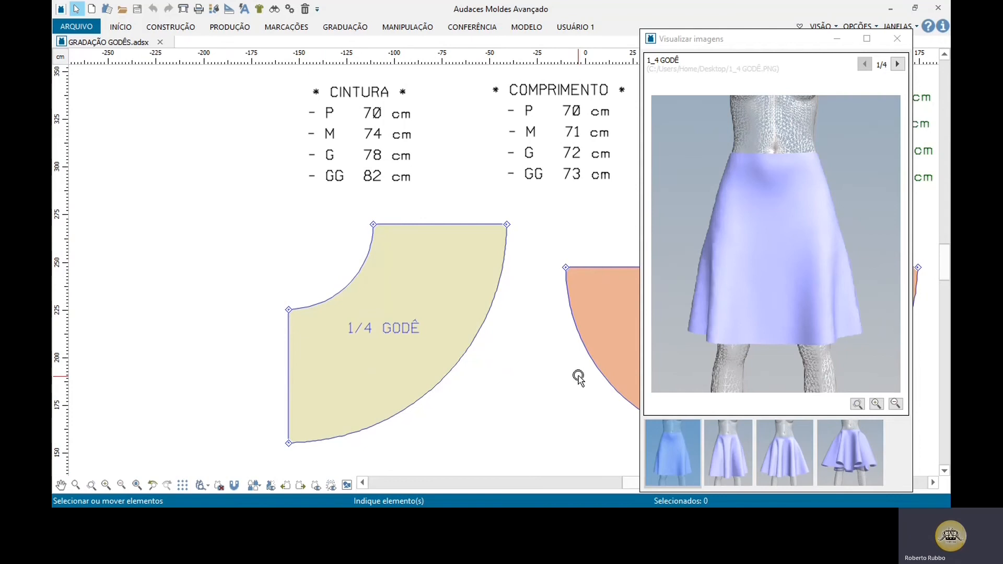
Examine the 1/2 GODÊ piece and its waist curve alongside the 1_2 GODÊ image
{"action": "middle_click_drag", "start_coordinate": [555, 376], "coordinate": [322, 362]}
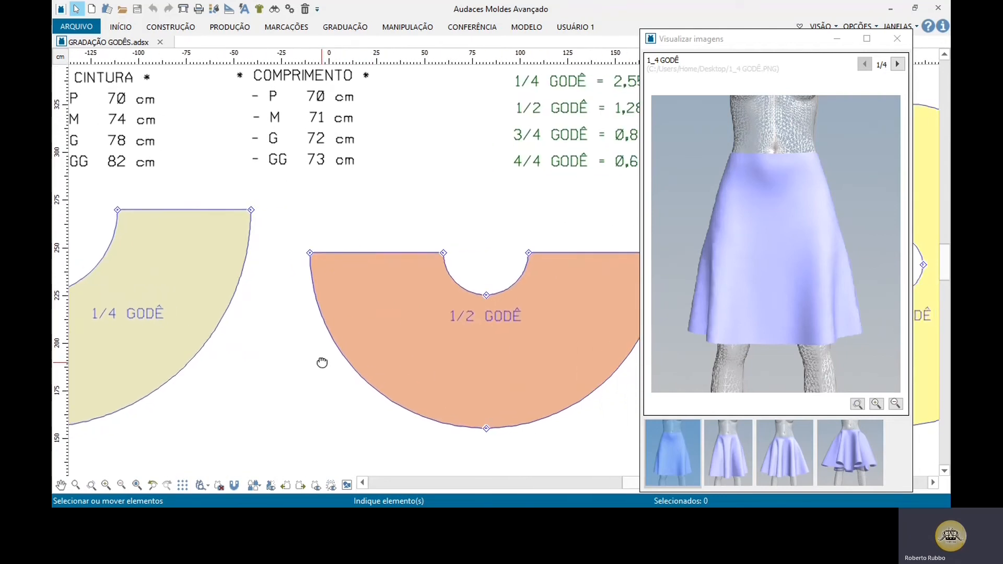
{"action": "scroll", "coordinate": [322, 362], "scroll_direction": "up", "scroll_amount": 1}
{"action": "middle_click_drag", "start_coordinate": [488, 358], "coordinate": [418, 289]}
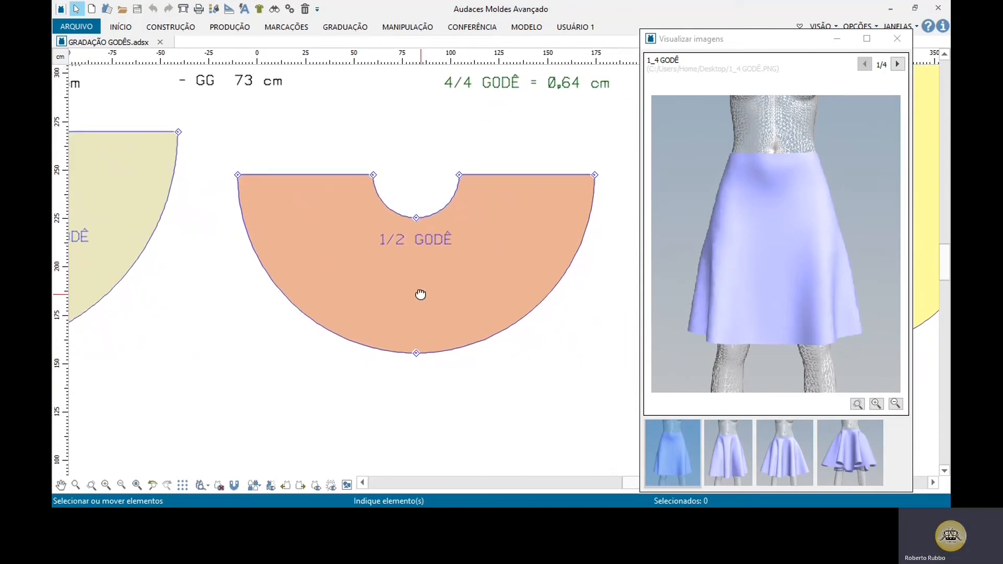
{"action": "scroll", "coordinate": [421, 298], "scroll_direction": "up", "scroll_amount": 1}
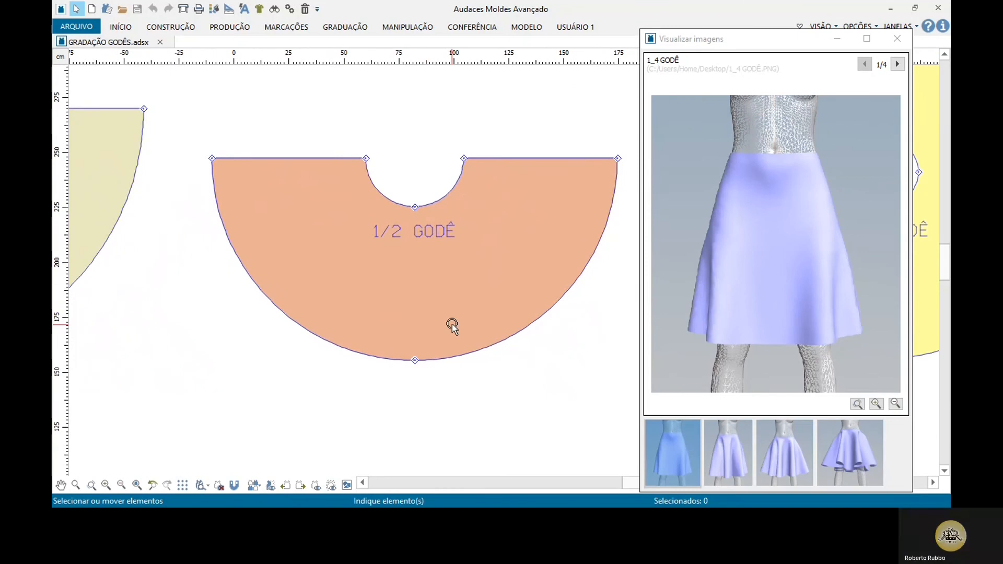
{"action": "middle_click_drag", "start_coordinate": [450, 327], "coordinate": [439, 336]}
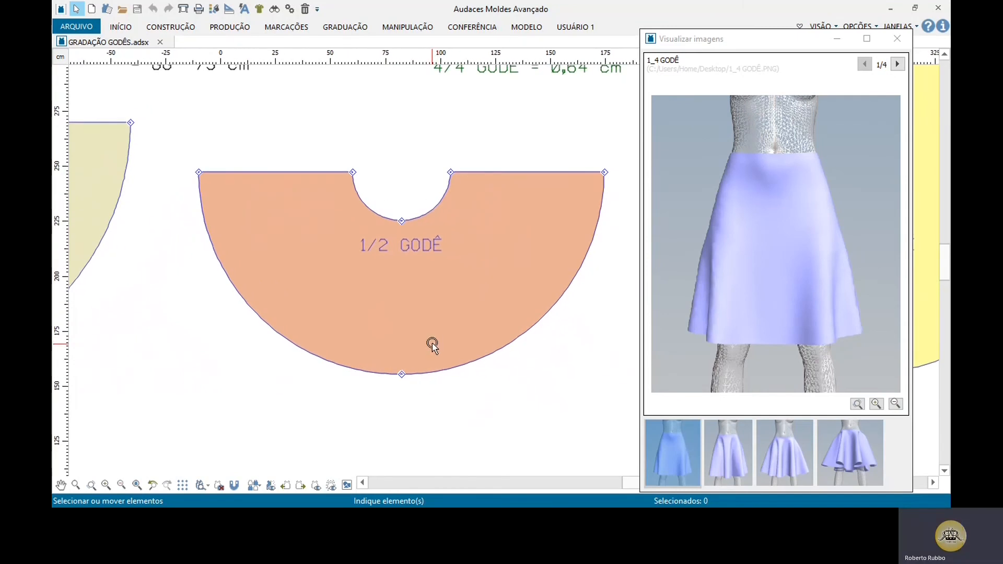
{"action": "scroll", "coordinate": [432, 343], "scroll_direction": "up", "scroll_amount": 1}
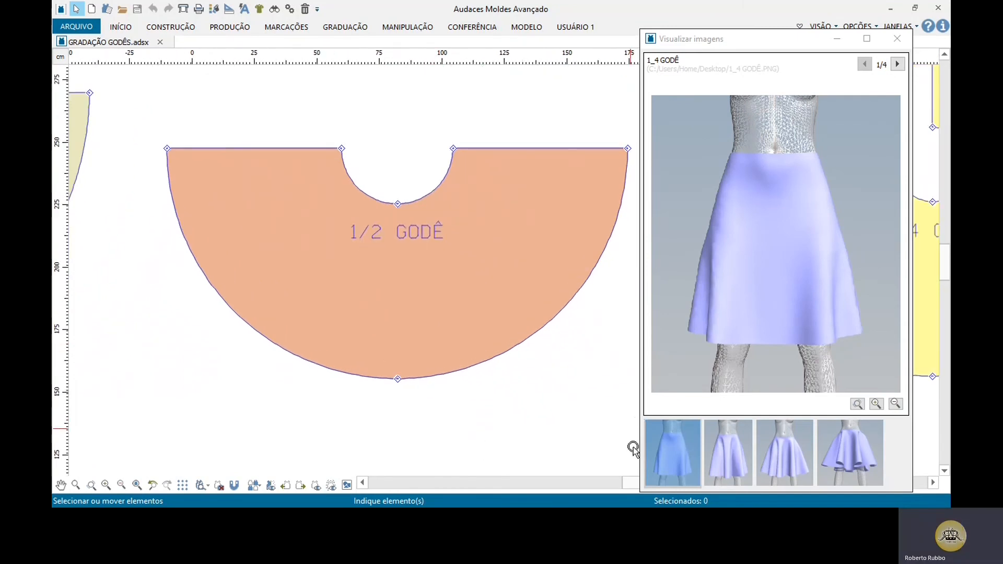
{"action": "left_click", "coordinate": [722, 449]}
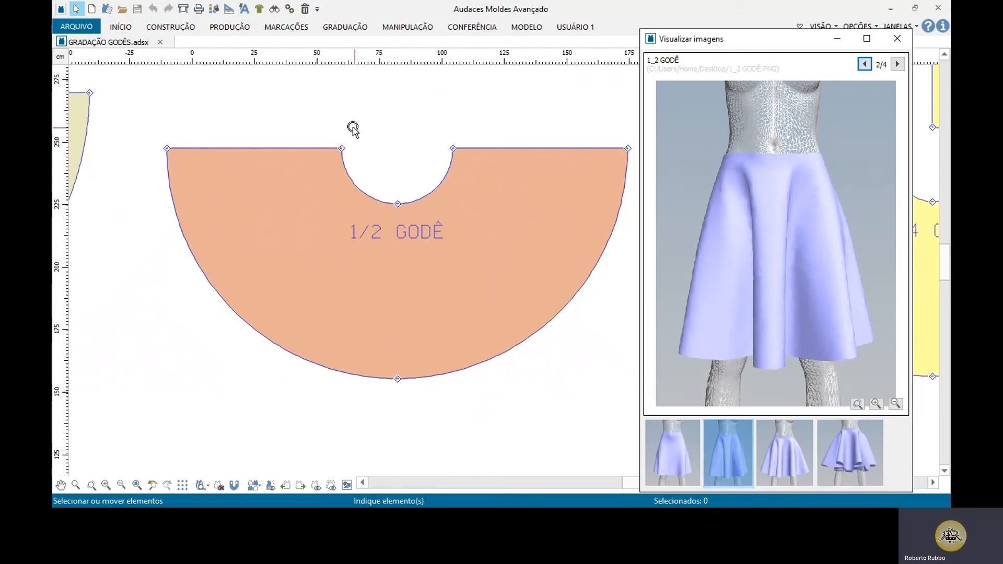
{"action": "left_click_drag", "start_coordinate": [335, 124], "coordinate": [455, 213]}
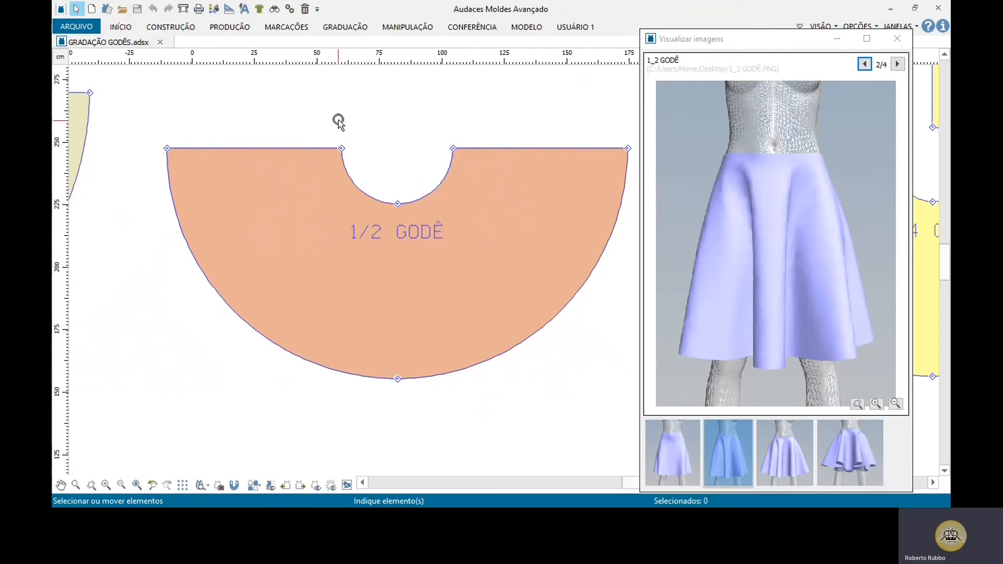
{"action": "left_click_drag", "start_coordinate": [338, 120], "coordinate": [459, 214]}
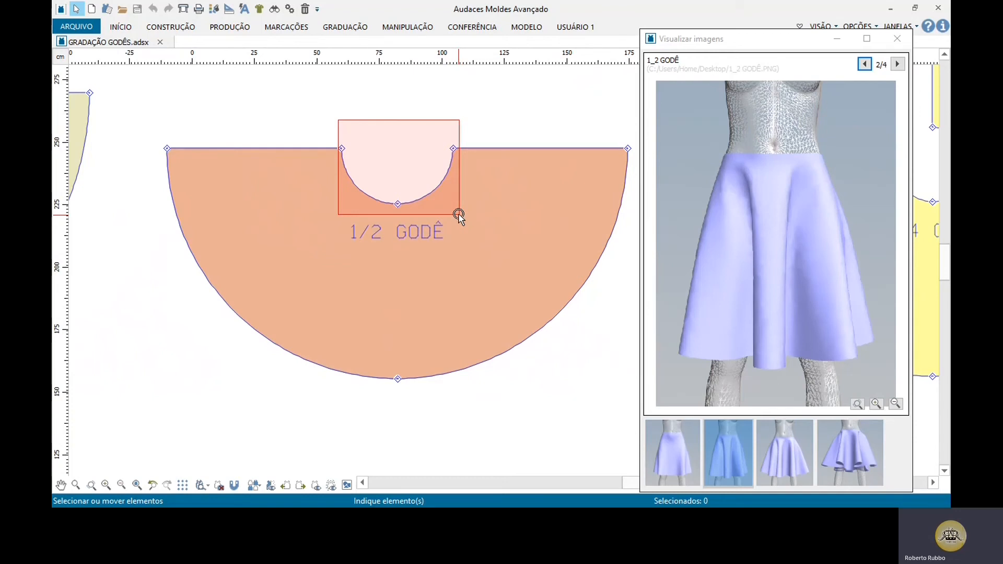
{"action": "left_click_drag", "start_coordinate": [459, 215], "coordinate": [458, 214]}
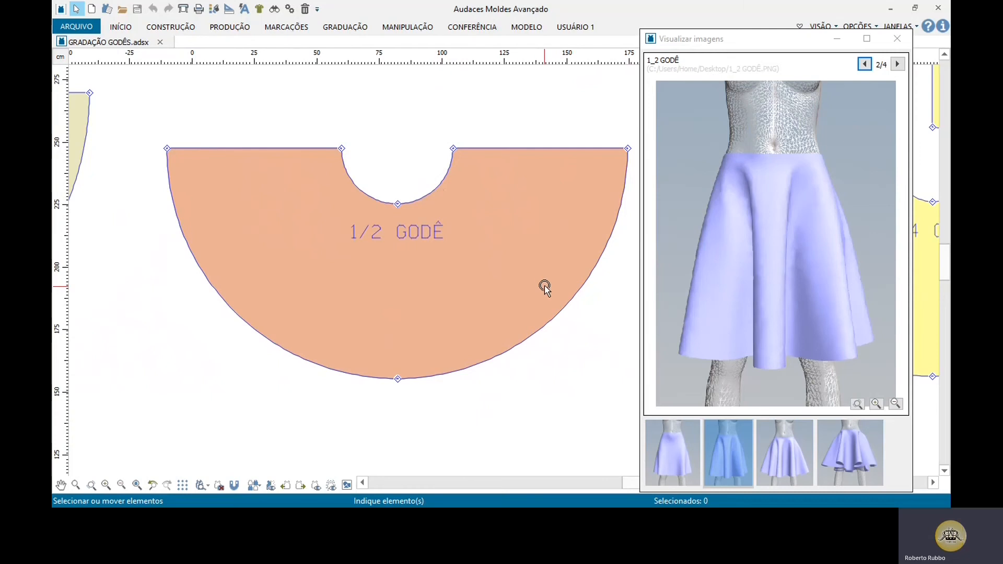
Examine the hem outline and length of the 3/4 GODÊ piece alongside the 3_4 GODÊ image
{"action": "middle_click_drag", "start_coordinate": [544, 287], "coordinate": [54, 368]}
{"action": "scroll", "coordinate": [442, 361], "scroll_direction": "down", "scroll_amount": 1}
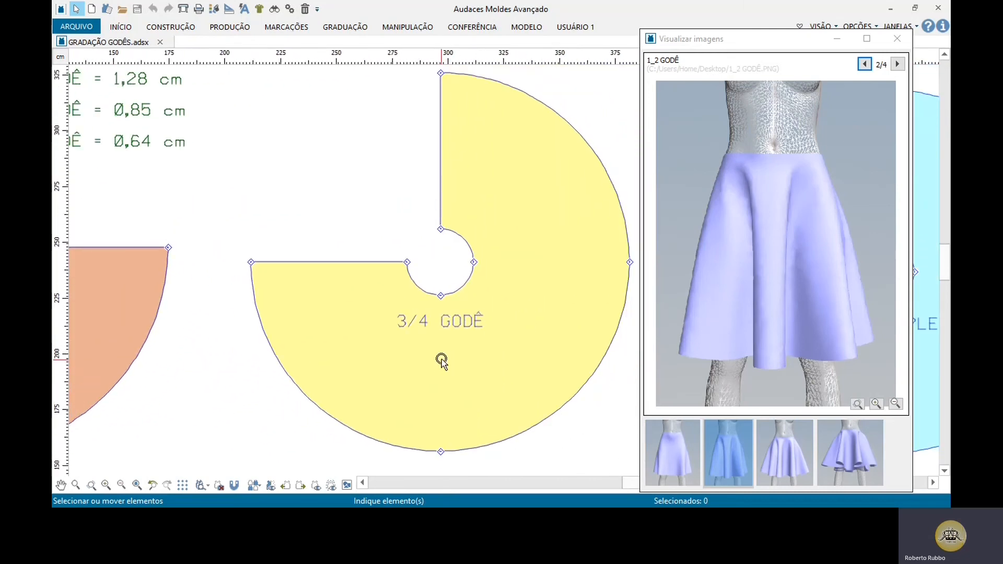
{"action": "middle_click_drag", "start_coordinate": [521, 342], "coordinate": [437, 362]}
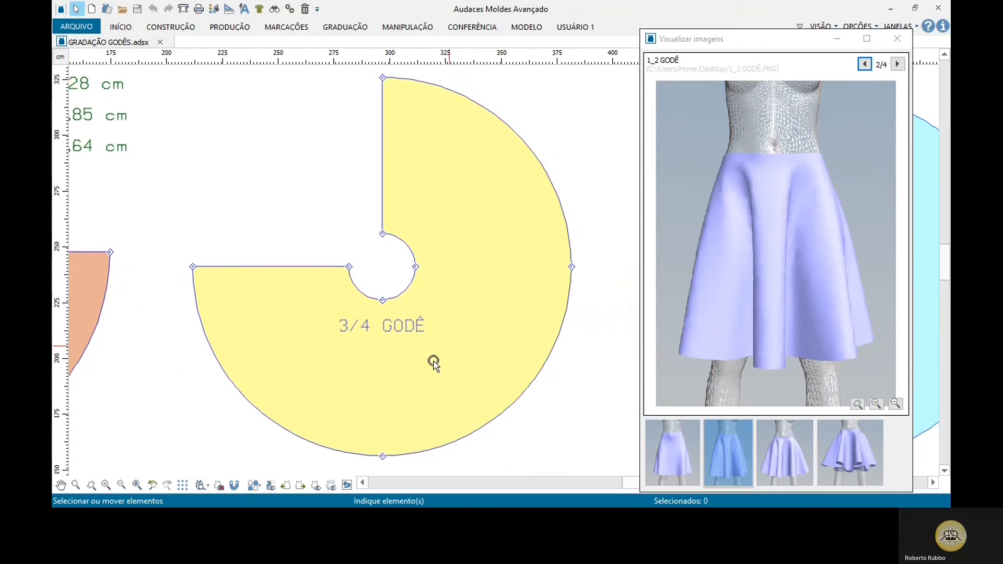
{"action": "left_click", "coordinate": [785, 449]}
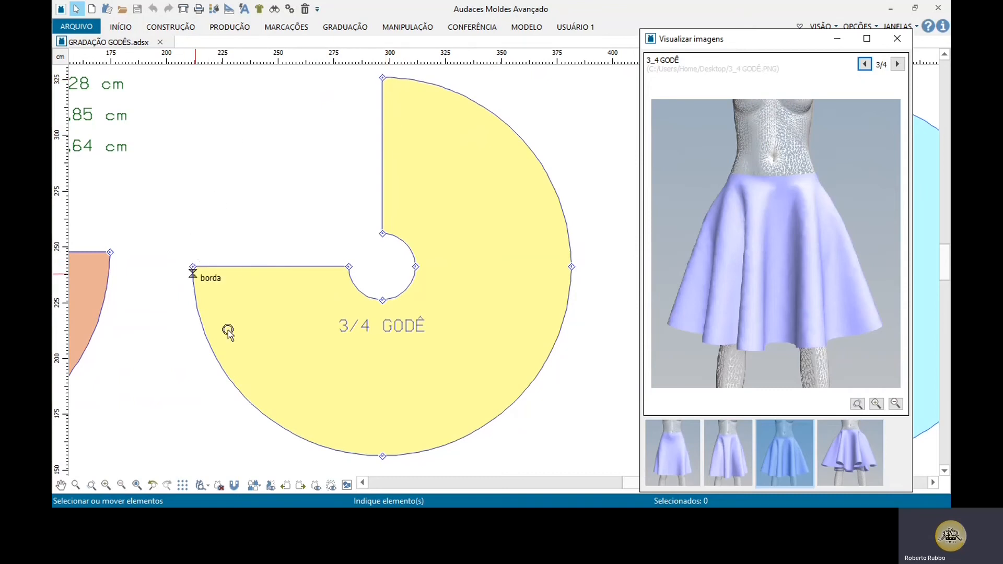
{"action": "left_click_drag", "start_coordinate": [375, 469], "coordinate": [391, 431]}
{"action": "left_click_drag", "start_coordinate": [581, 255], "coordinate": [558, 278]}
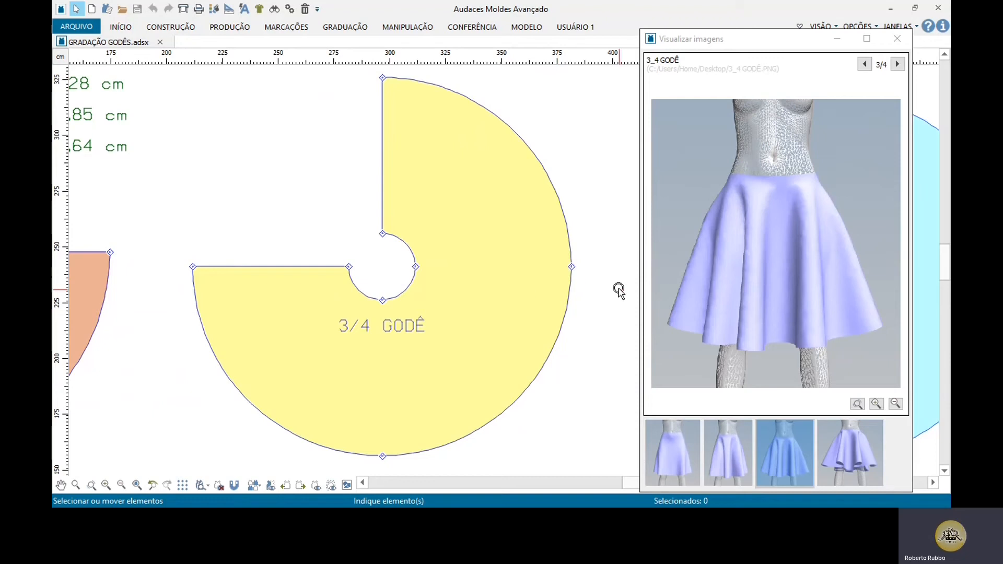
{"action": "left_click_drag", "start_coordinate": [588, 264], "coordinate": [408, 274]}
{"action": "scroll", "coordinate": [386, 355], "scroll_direction": "down", "scroll_amount": 1}
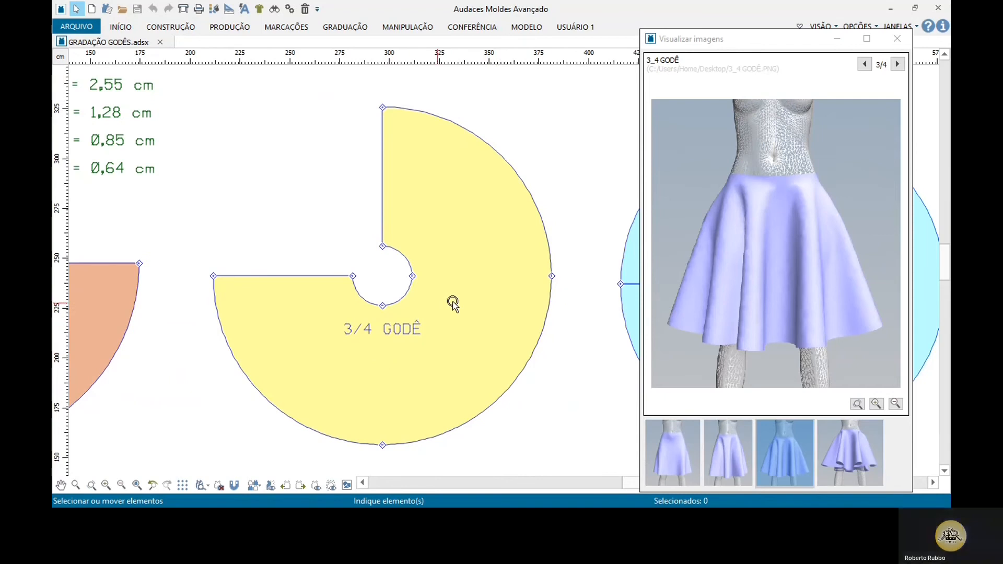
Examine the waist opening of the 3/4 GODÊ piece up close
{"action": "scroll", "coordinate": [557, 302], "scroll_direction": "up", "scroll_amount": 1}
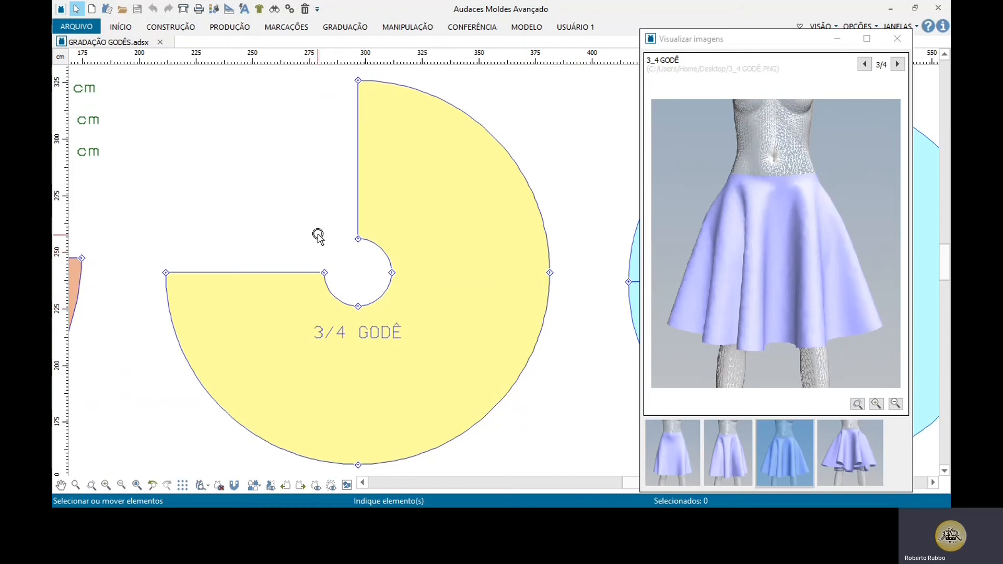
{"action": "left_click_drag", "start_coordinate": [318, 235], "coordinate": [400, 317]}
{"action": "scroll", "coordinate": [365, 303], "scroll_direction": "up", "scroll_amount": 1}
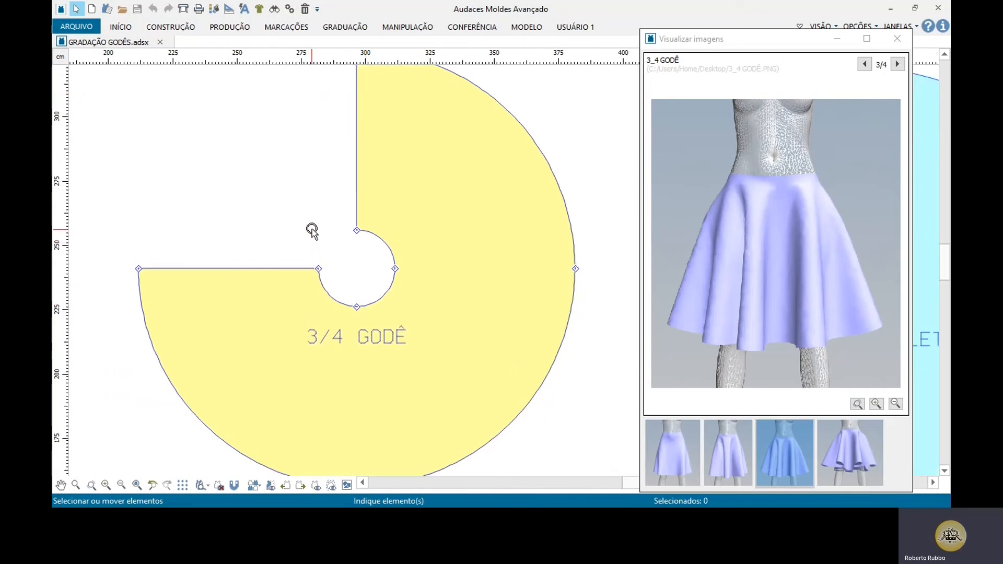
{"action": "left_click_drag", "start_coordinate": [312, 229], "coordinate": [406, 313]}
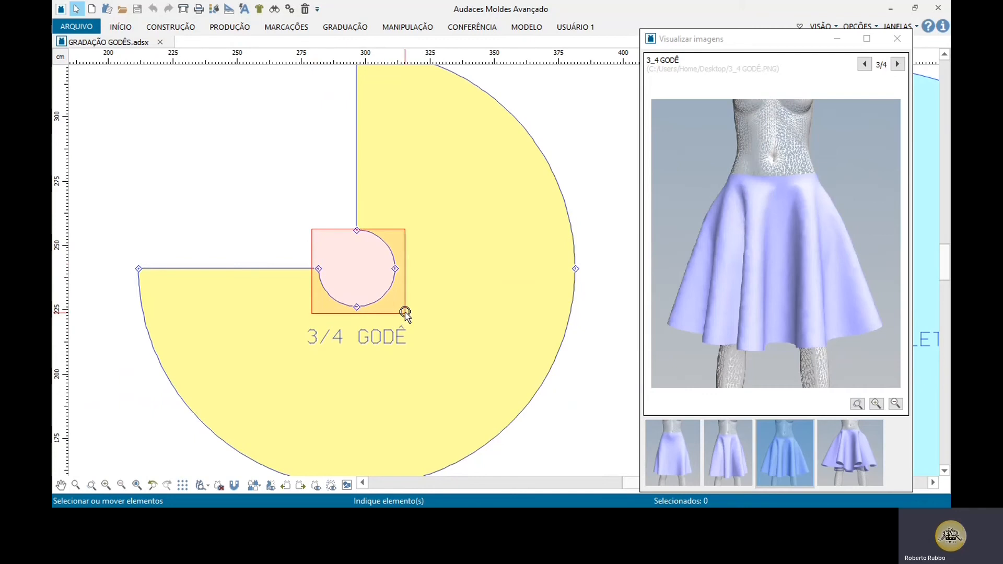
{"action": "left_click_drag", "start_coordinate": [405, 312], "coordinate": [405, 313]}
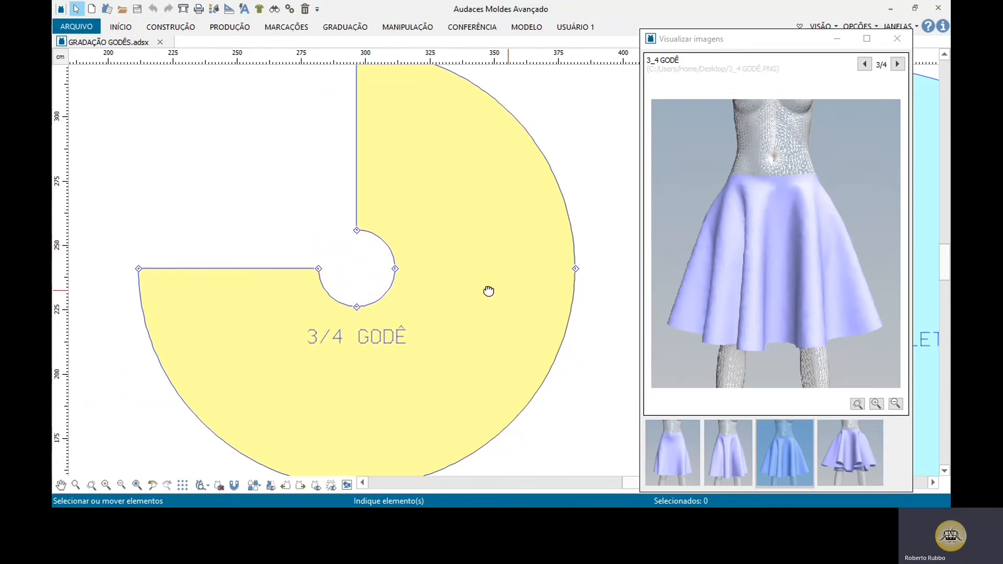
Examine the GODÊ COMPLETO piece, its waist opening and hem outline, alongside the 4_4 GODÊ image
{"action": "middle_click_drag", "start_coordinate": [487, 291], "coordinate": [54, 284]}
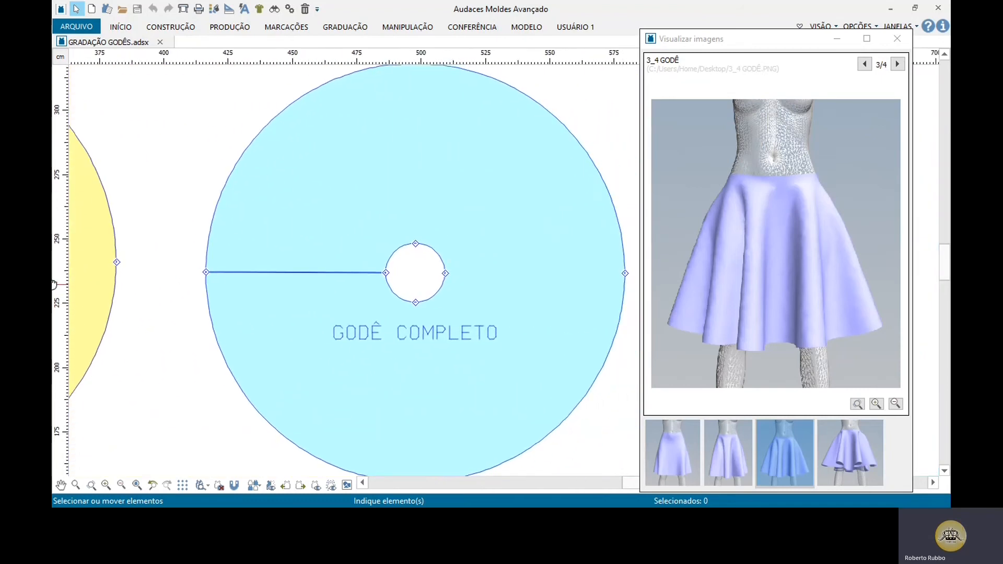
{"action": "scroll", "coordinate": [266, 280], "scroll_direction": "down", "scroll_amount": 1}
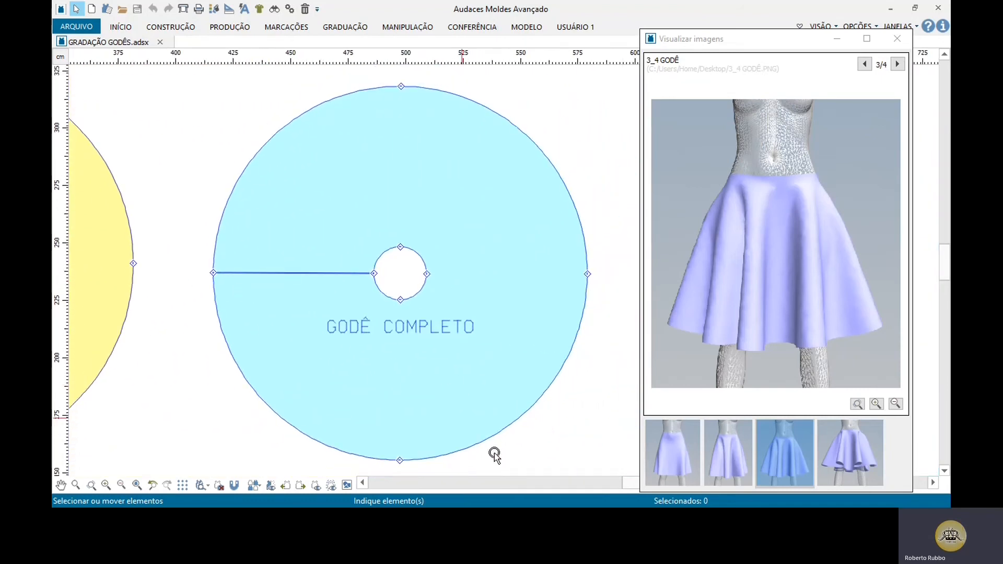
{"action": "left_click", "coordinate": [854, 456]}
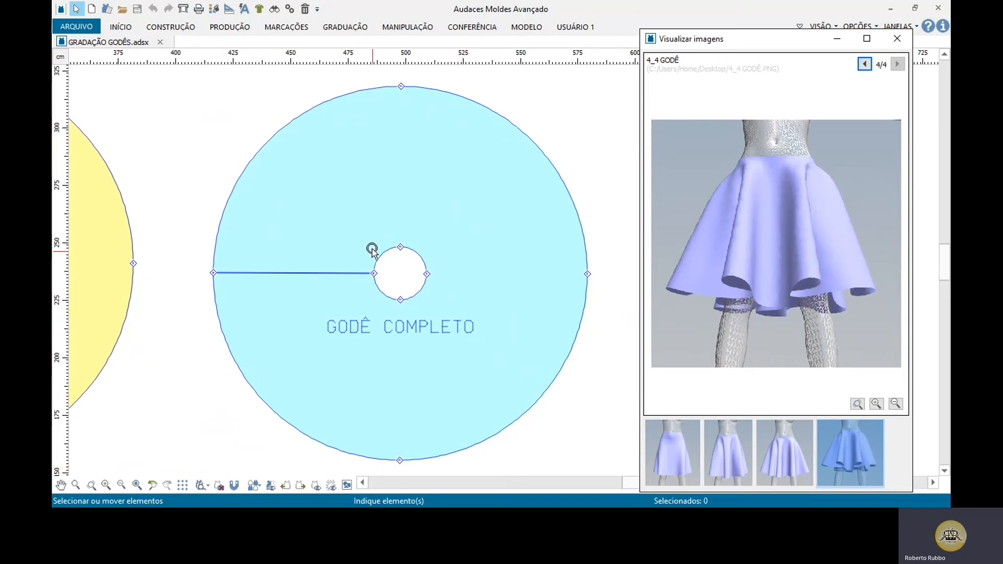
{"action": "left_click_drag", "start_coordinate": [369, 242], "coordinate": [432, 308]}
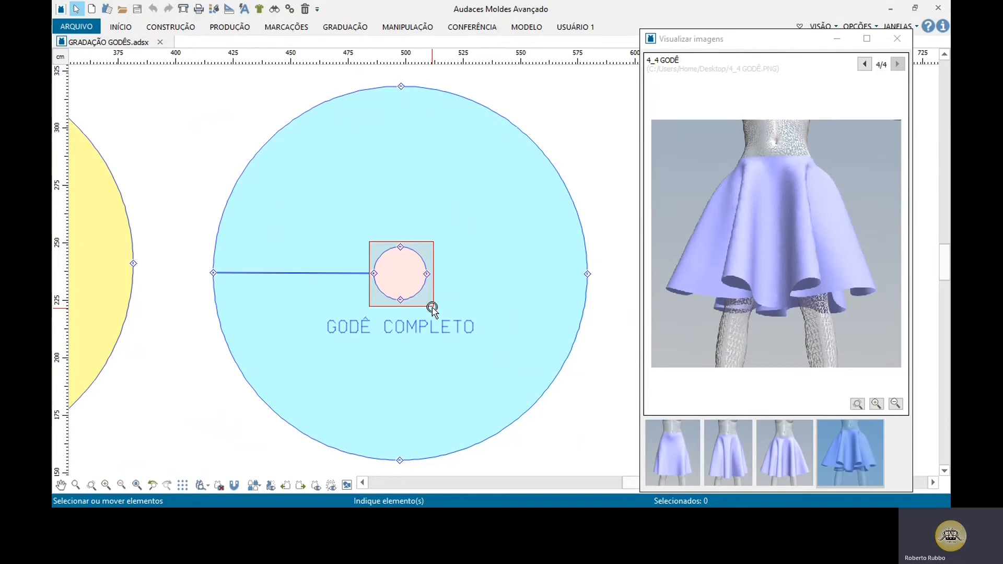
{"action": "left_click_drag", "start_coordinate": [432, 308], "coordinate": [432, 308]}
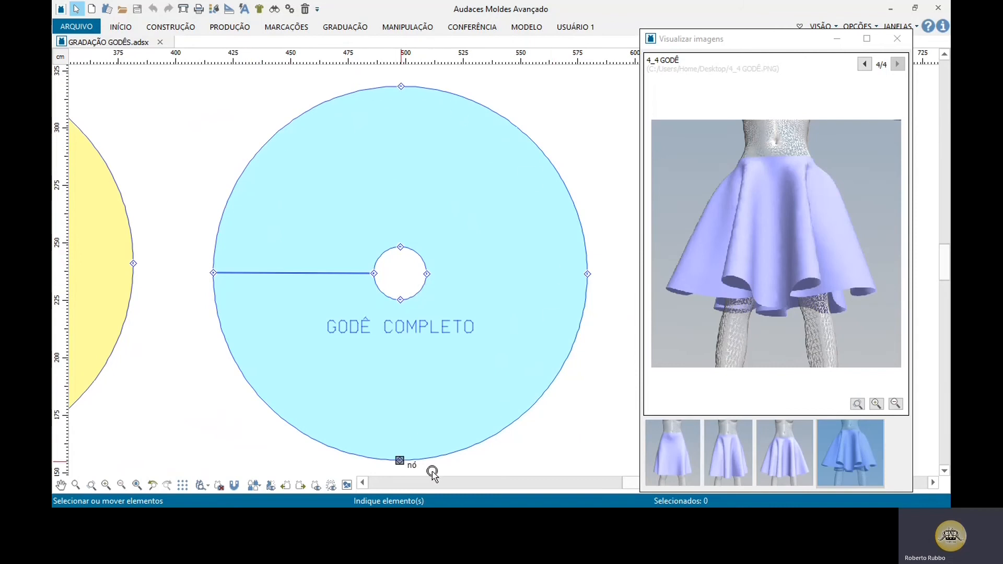
{"action": "left_click_drag", "start_coordinate": [608, 266], "coordinate": [418, 274]}
{"action": "left_click_drag", "start_coordinate": [393, 73], "coordinate": [408, 252]}
{"action": "left_click_drag", "start_coordinate": [412, 465], "coordinate": [407, 298]}
Compare the skirt images in order from 1_4 GODÊ through 2_4 and 3_4 to 4_4 GODÊ
{"action": "left_click", "coordinate": [675, 451]}
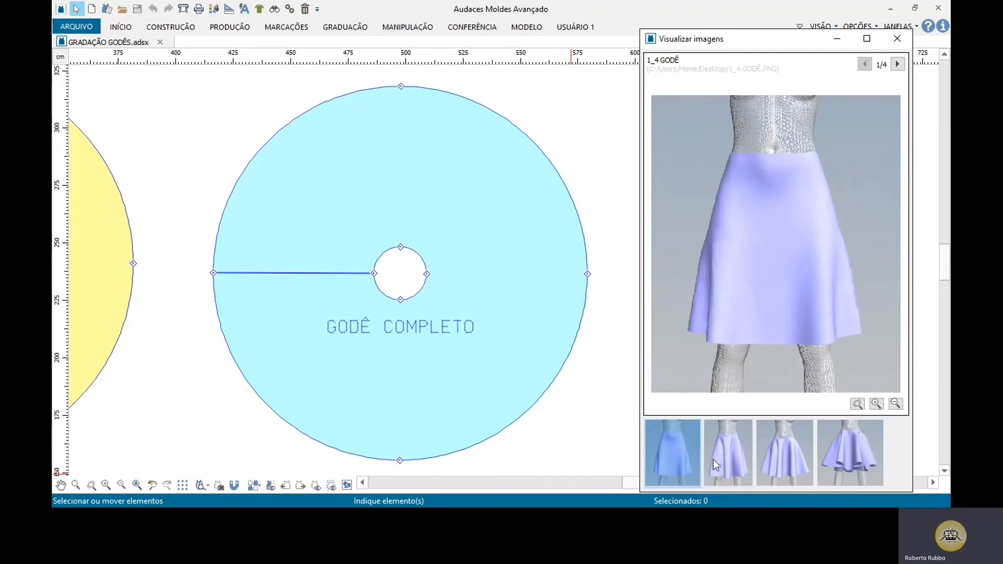
{"action": "left_click", "coordinate": [714, 459]}
{"action": "left_click", "coordinate": [788, 458]}
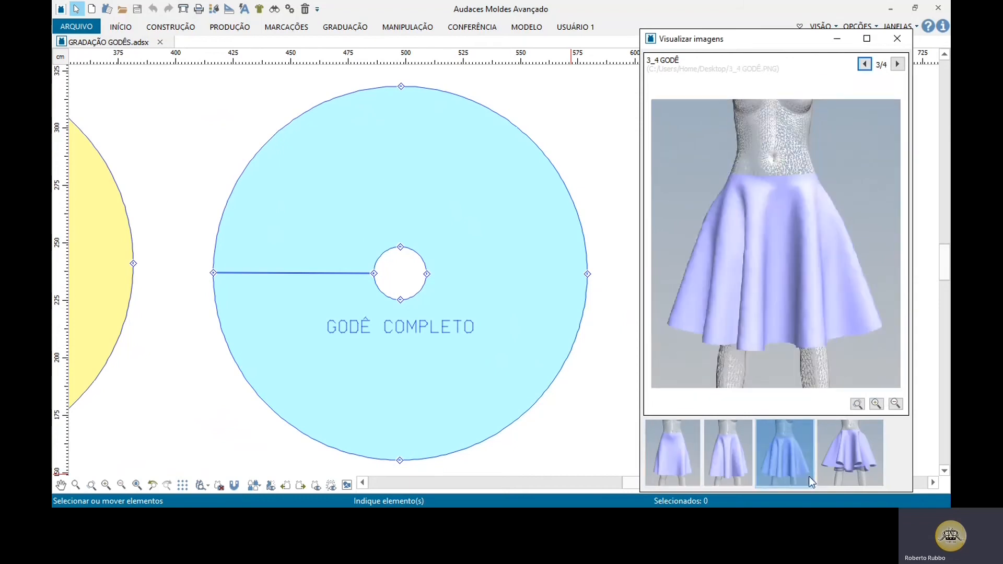
{"action": "left_click", "coordinate": [860, 451]}
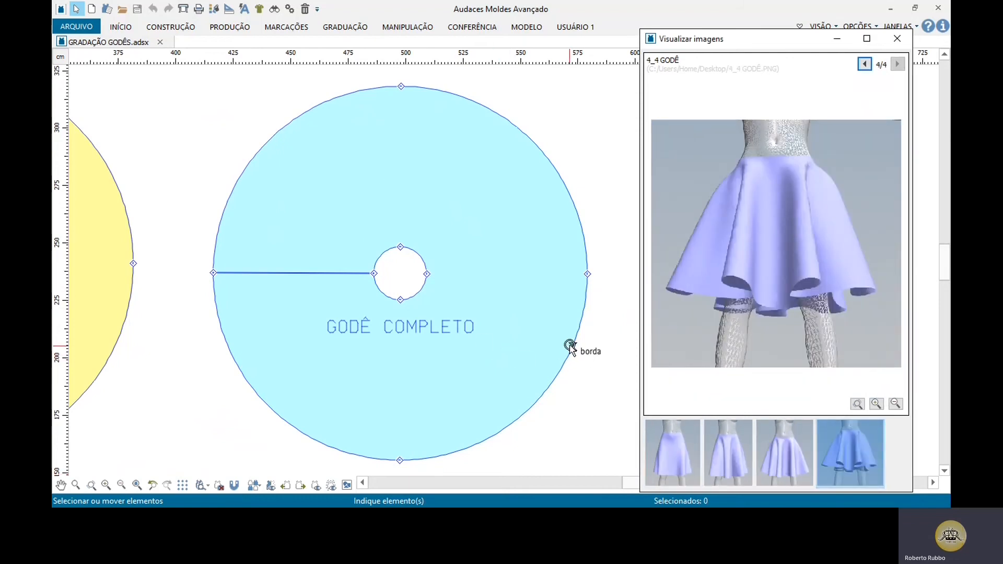
Look over the four godê pieces together with the construction method and size tables above them
{"action": "scroll", "coordinate": [583, 337], "scroll_direction": "down", "scroll_amount": 4}
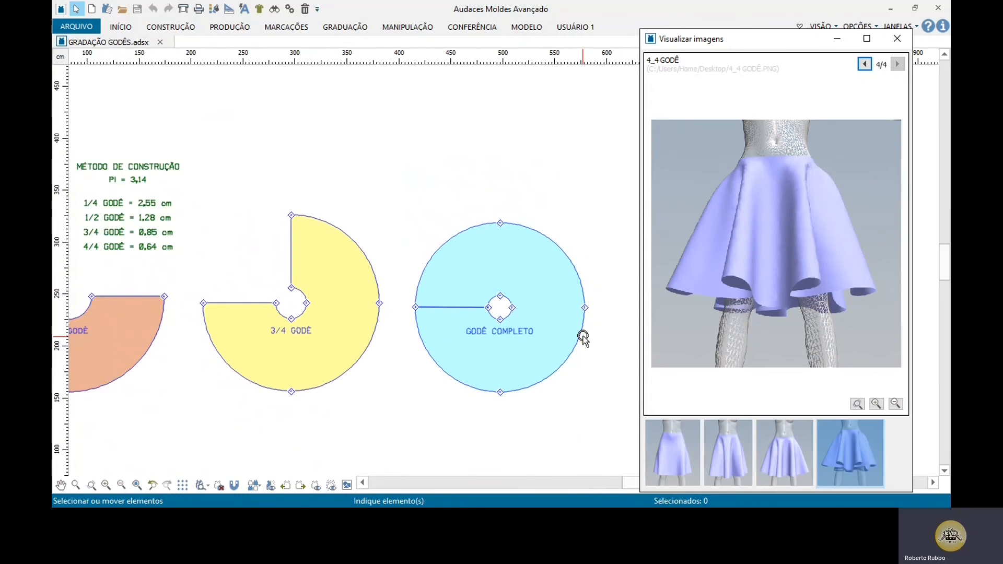
{"action": "scroll", "coordinate": [582, 337], "scroll_direction": "down", "scroll_amount": 3}
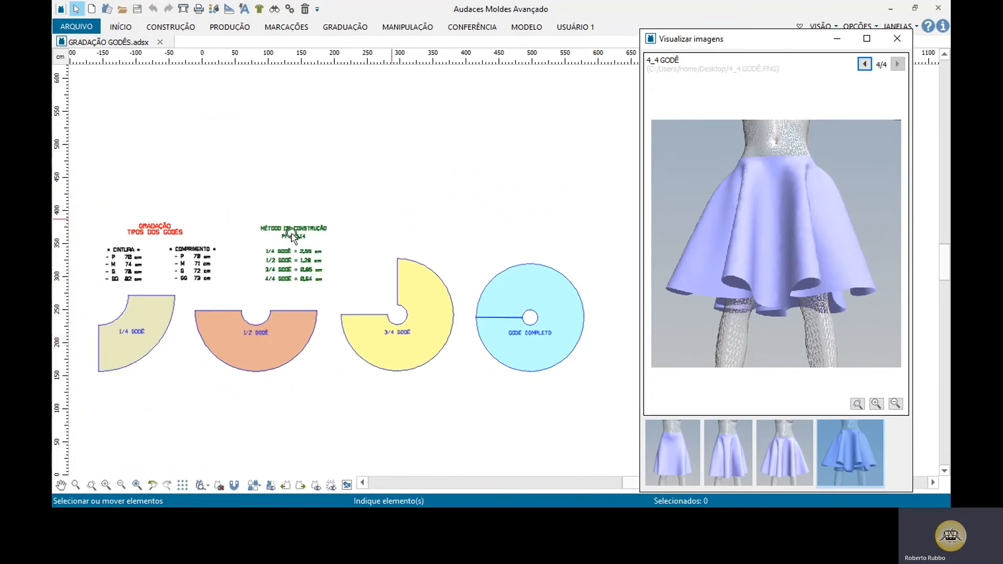
{"action": "scroll", "coordinate": [87, 329], "scroll_direction": "up", "scroll_amount": 3}
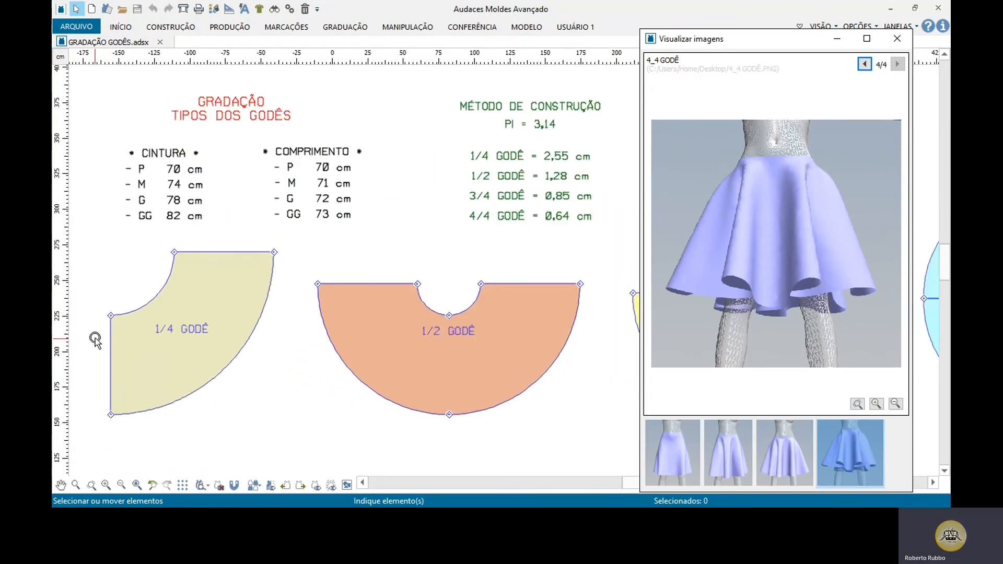
{"action": "scroll", "coordinate": [473, 277], "scroll_direction": "down", "scroll_amount": 3}
{"action": "scroll", "coordinate": [368, 329], "scroll_direction": "up", "scroll_amount": 1}
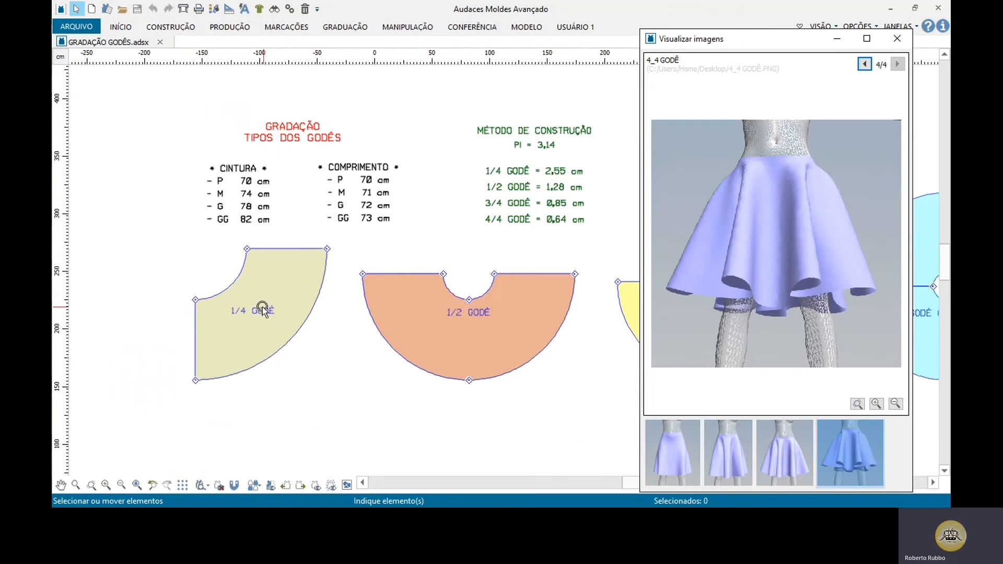
Examine the CINTURA and COMPRIMENTO size tables above the 1/4 GODÊ piece
{"action": "scroll", "coordinate": [240, 310], "scroll_direction": "up", "scroll_amount": 1}
{"action": "scroll", "coordinate": [204, 293], "scroll_direction": "up", "scroll_amount": 2}
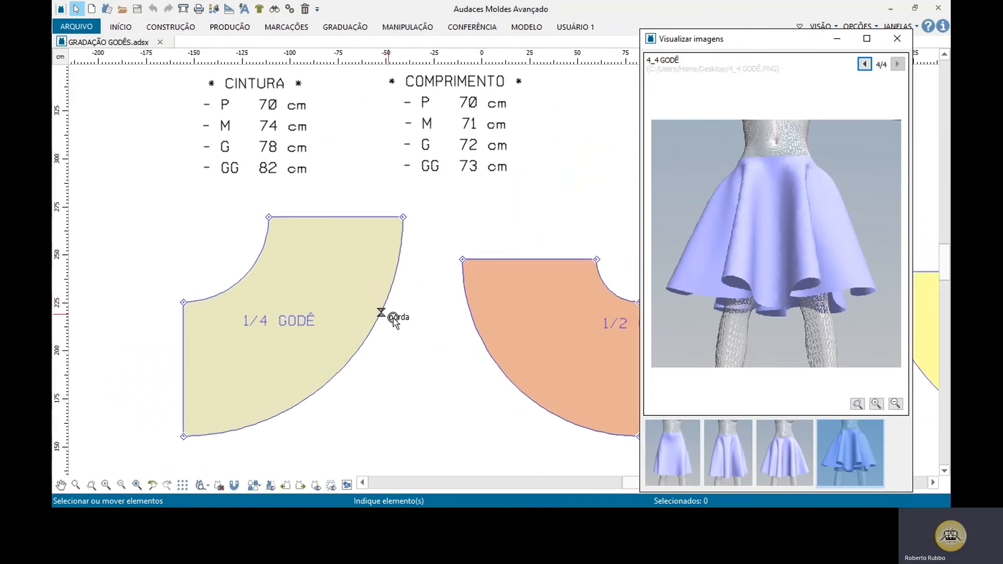
{"action": "scroll", "coordinate": [408, 316], "scroll_direction": "down", "scroll_amount": 1}
{"action": "scroll", "coordinate": [407, 316], "scroll_direction": "down", "scroll_amount": 1}
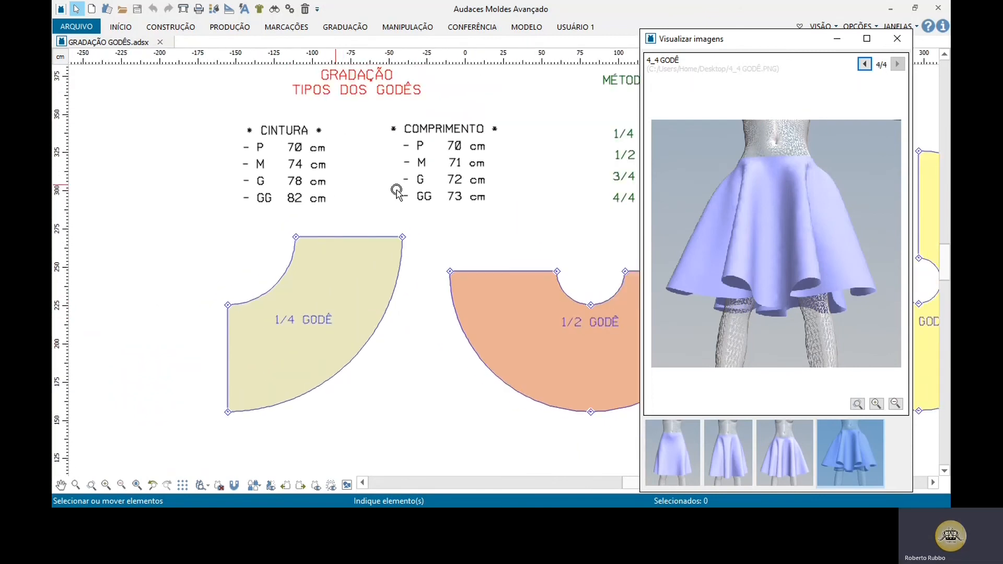
{"action": "middle_click_drag", "start_coordinate": [389, 193], "coordinate": [444, 206]}
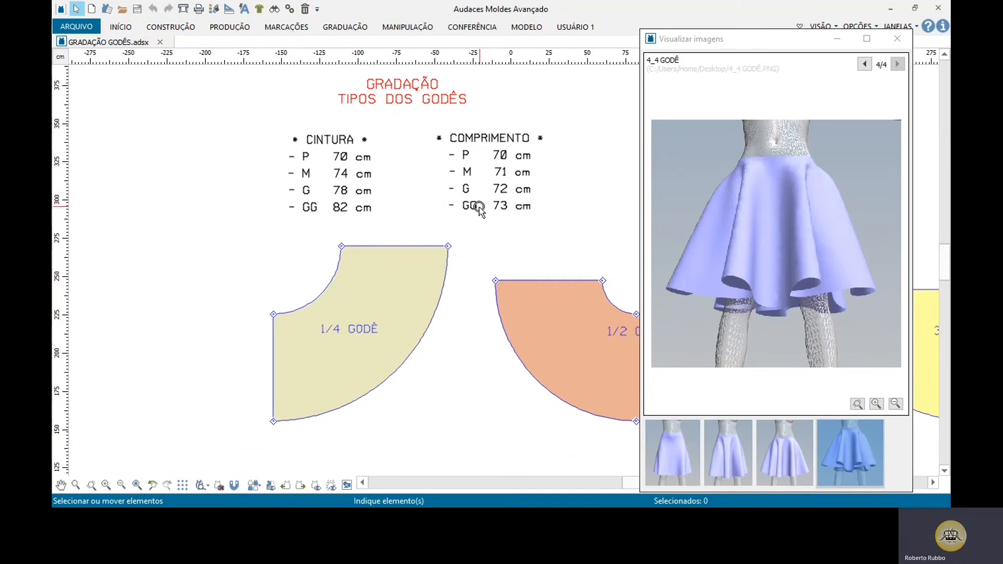
{"action": "scroll", "coordinate": [400, 200], "scroll_direction": "up", "scroll_amount": 1}
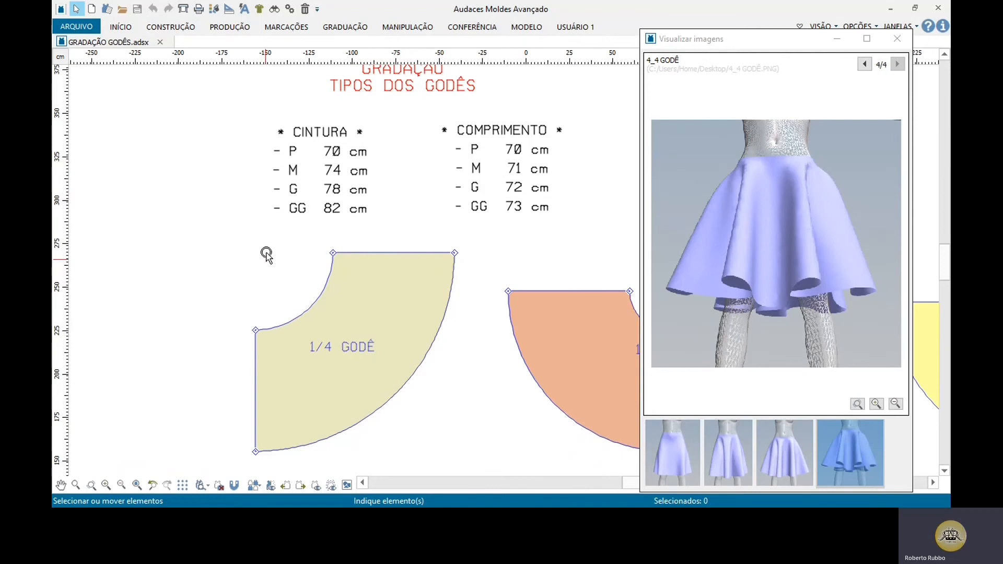
Examine the waist curve and side edges of the 1/4 GODÊ piece up close
{"action": "left_click_drag", "start_coordinate": [245, 239], "coordinate": [334, 348]}
{"action": "middle_click_drag", "start_coordinate": [385, 353], "coordinate": [415, 346]}
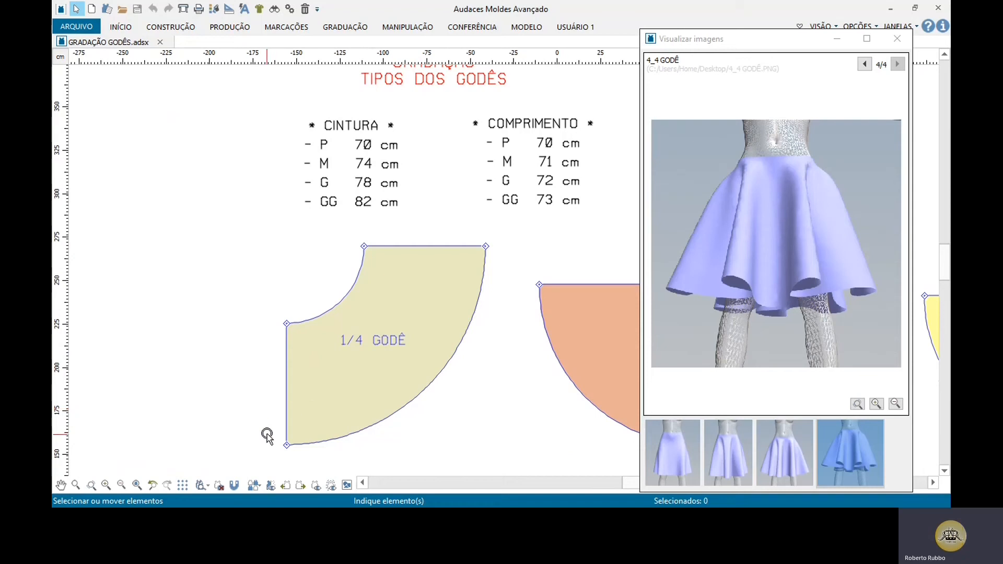
{"action": "scroll", "coordinate": [262, 435], "scroll_direction": "up", "scroll_amount": 1}
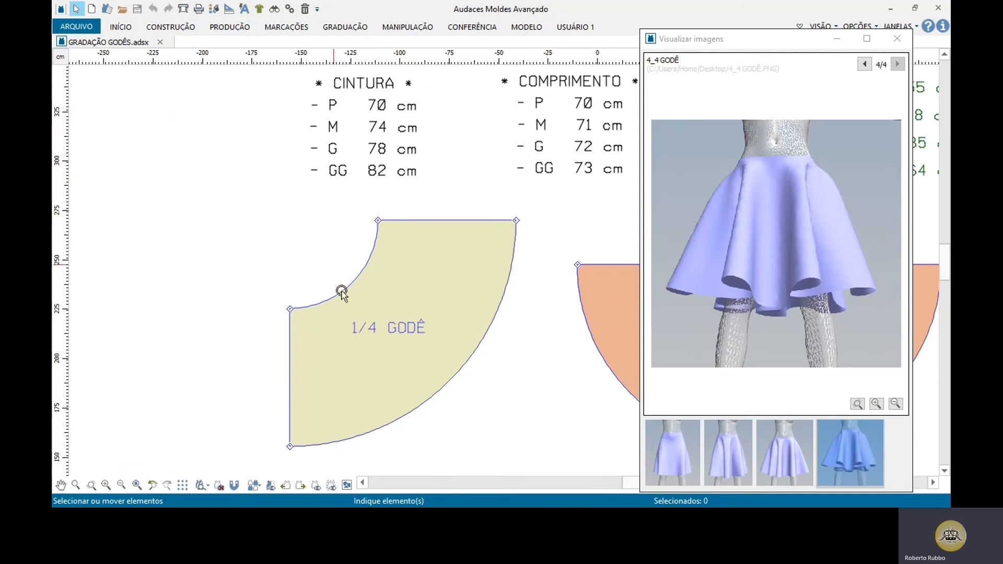
{"action": "scroll", "coordinate": [277, 359], "scroll_direction": "up", "scroll_amount": 1}
{"action": "scroll", "coordinate": [277, 357], "scroll_direction": "up", "scroll_amount": 3}
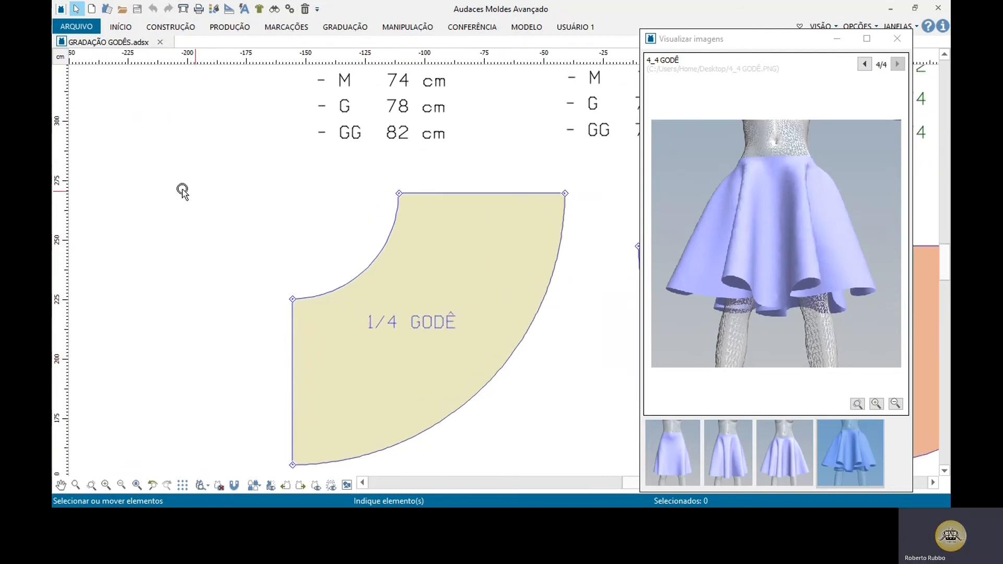
{"action": "scroll", "coordinate": [209, 191], "scroll_direction": "down", "scroll_amount": 2}
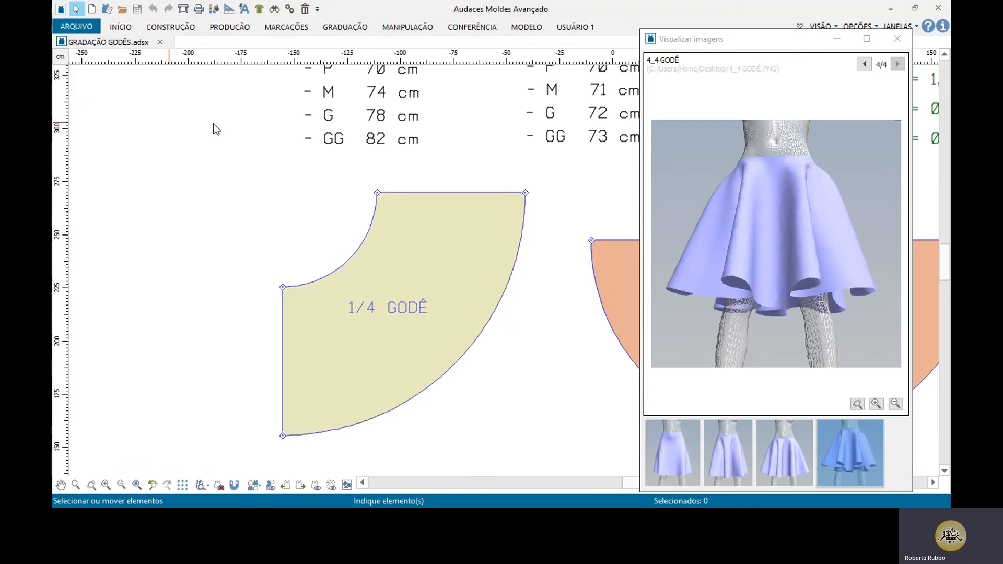
Open the grading properties of the 1/4 GODÊ pattern and add three new sizes below base size P
{"action": "key", "text": "F4"}
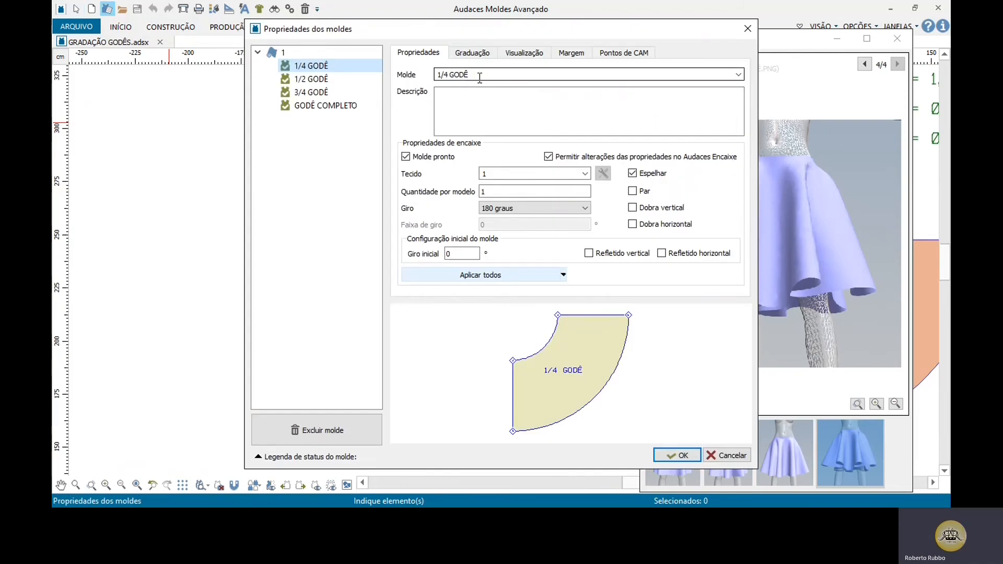
{"action": "left_click", "coordinate": [473, 55]}
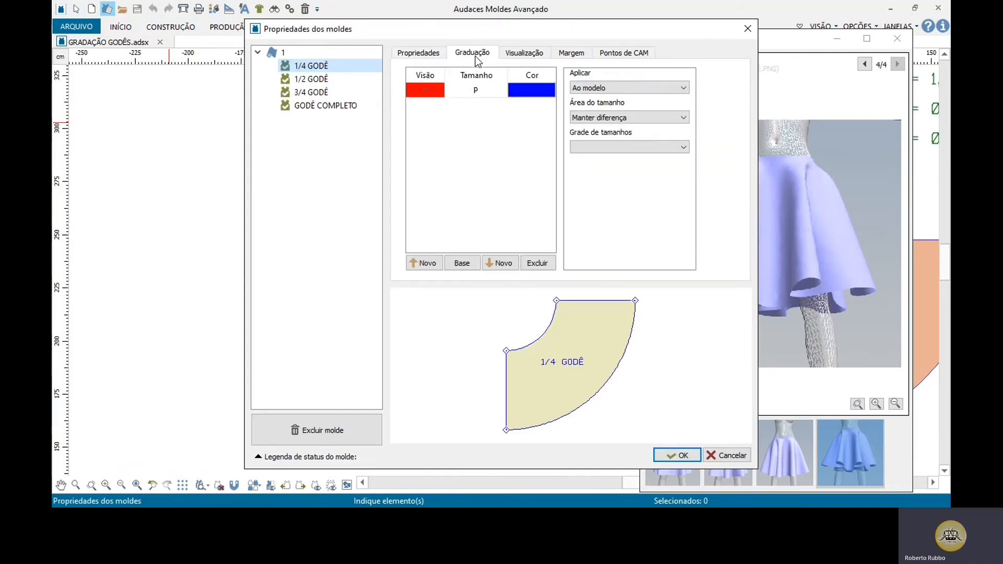
{"action": "left_click", "coordinate": [478, 92]}
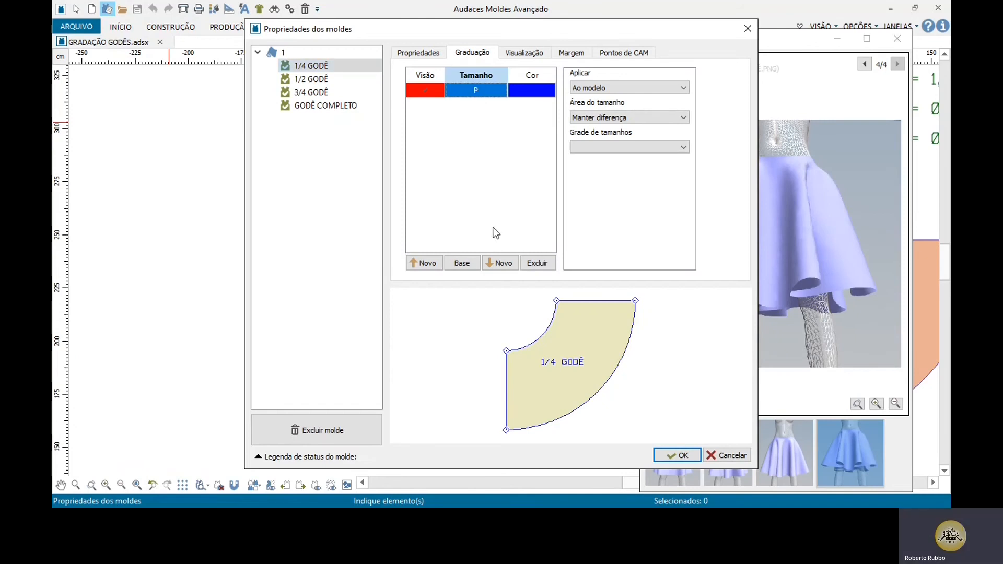
{"action": "left_click", "coordinate": [503, 263]}
{"action": "left_click", "coordinate": [506, 267]}
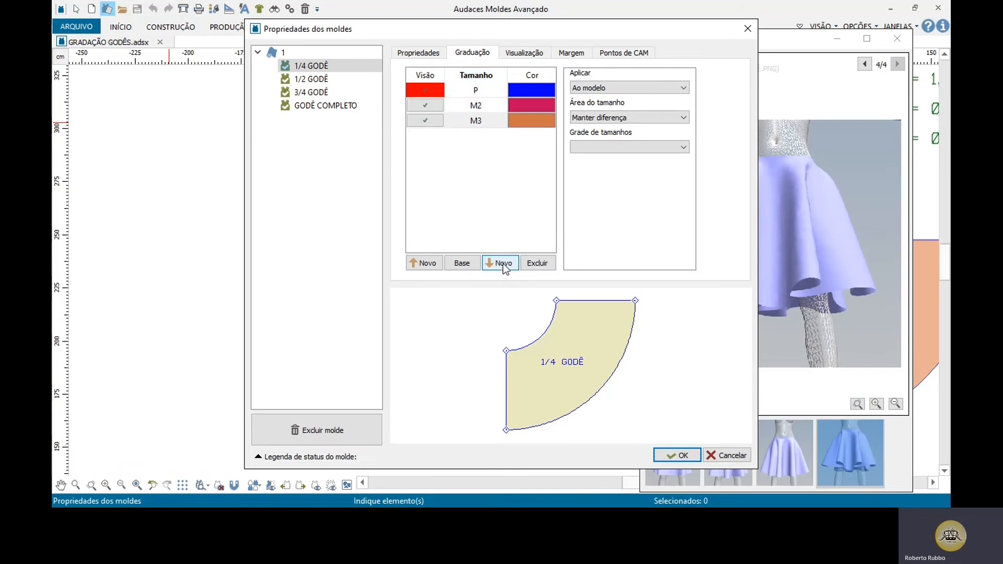
{"action": "left_click", "coordinate": [502, 262]}
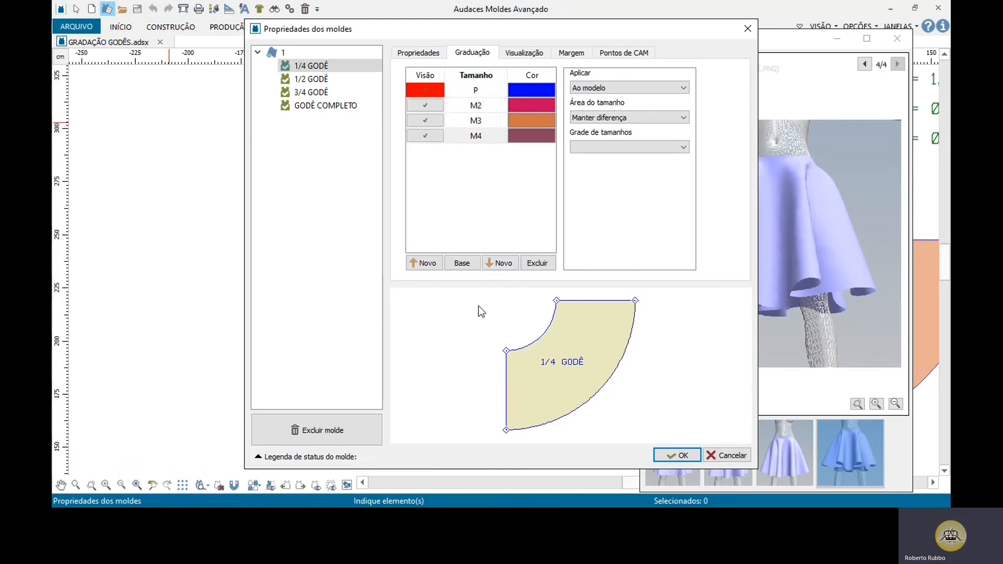
Set the colour of the three added sizes M2, M3 and M4 to bright red
{"action": "double_click", "coordinate": [537, 106]}
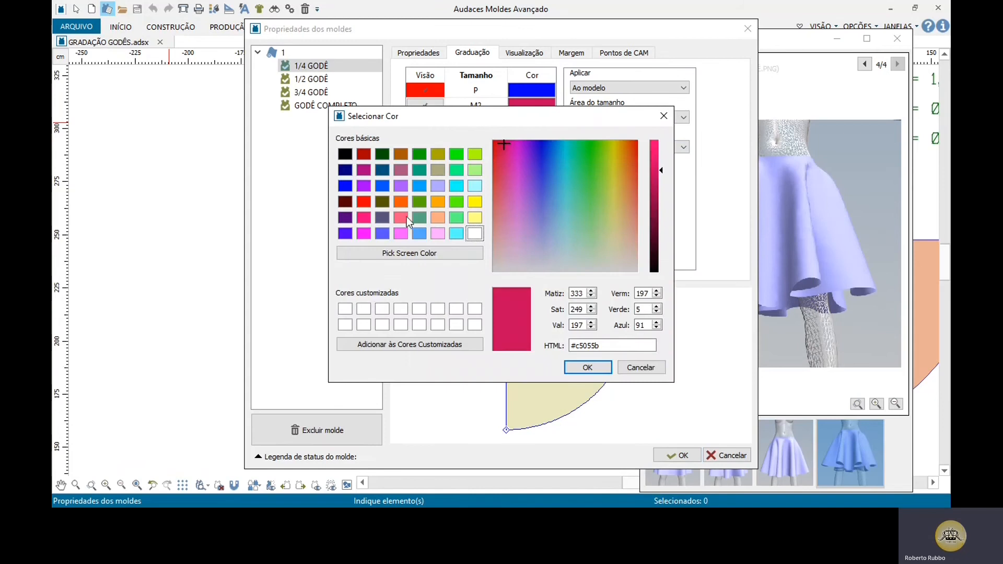
{"action": "left_click", "coordinate": [363, 202]}
{"action": "left_click", "coordinate": [575, 368]}
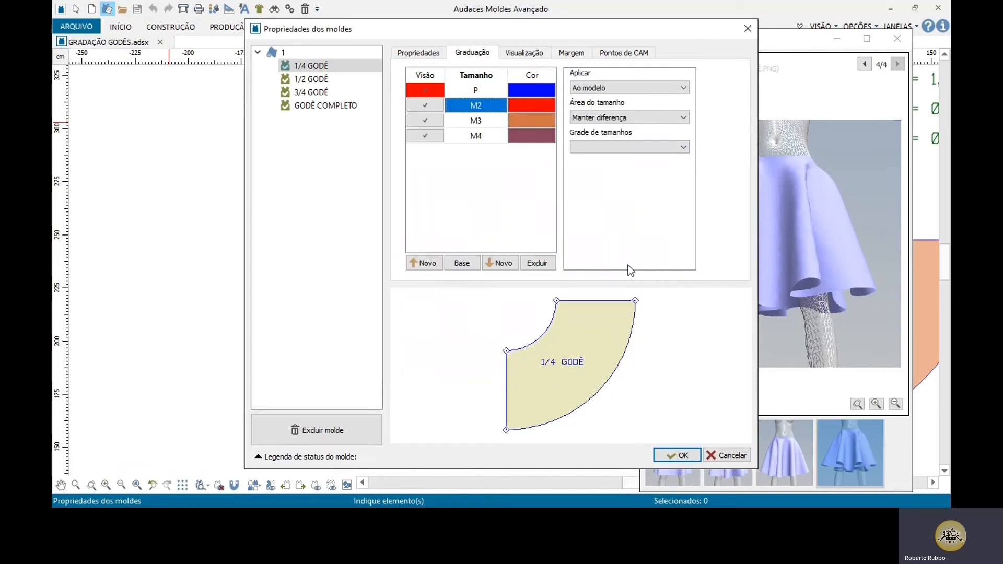
{"action": "double_click", "coordinate": [531, 121]}
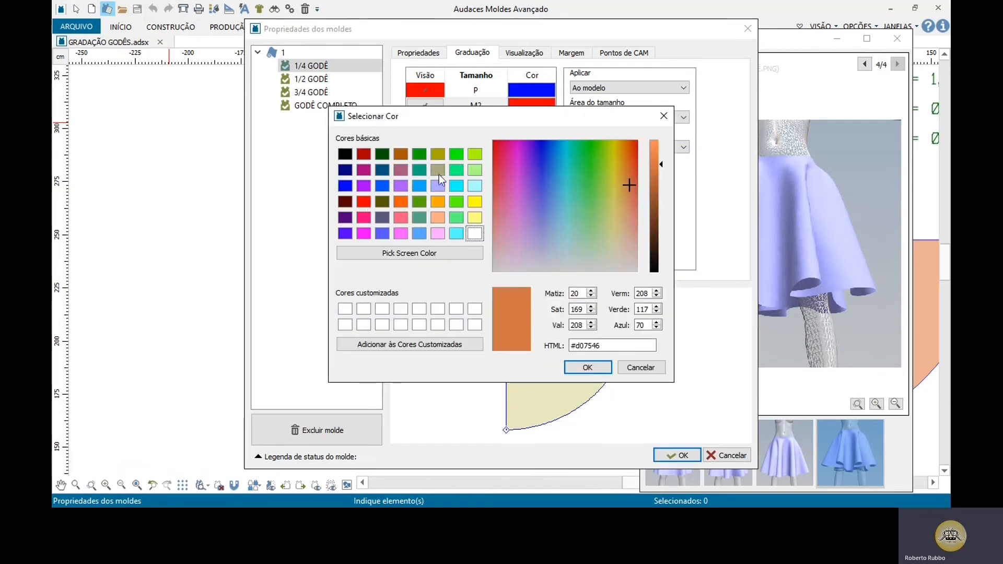
{"action": "left_click", "coordinate": [364, 203]}
{"action": "left_click", "coordinate": [572, 370]}
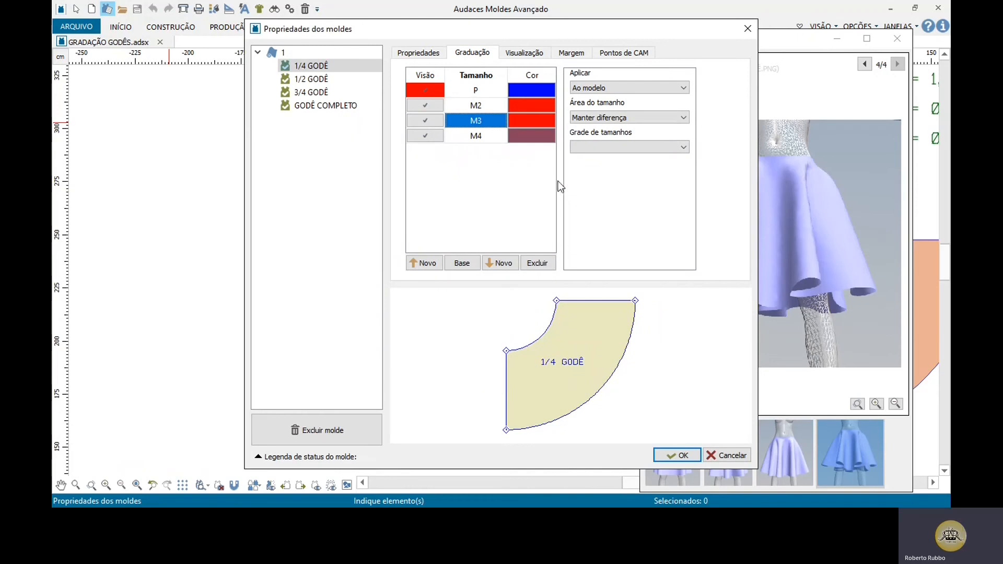
{"action": "double_click", "coordinate": [539, 134]}
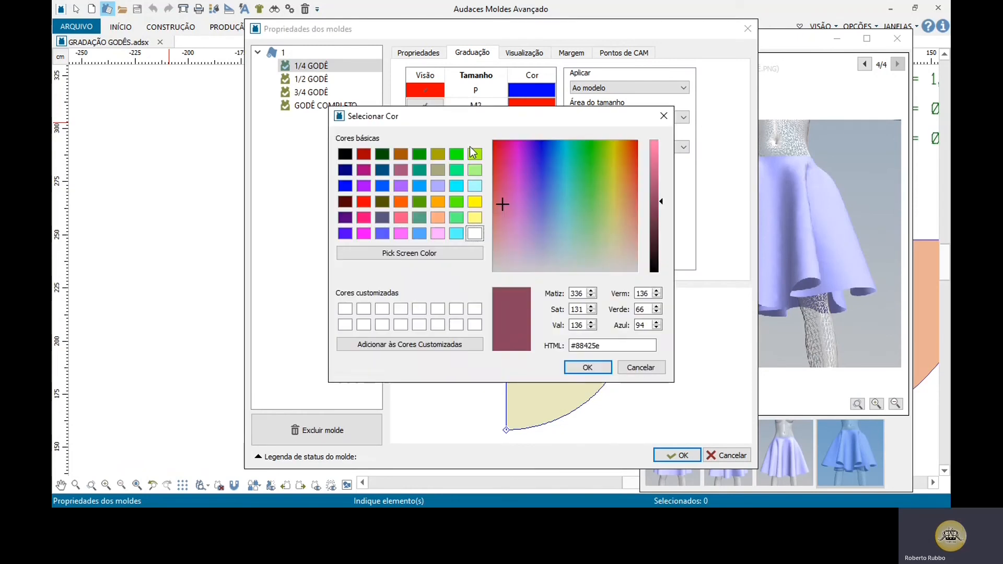
{"action": "left_click", "coordinate": [363, 202]}
{"action": "left_click", "coordinate": [589, 368]}
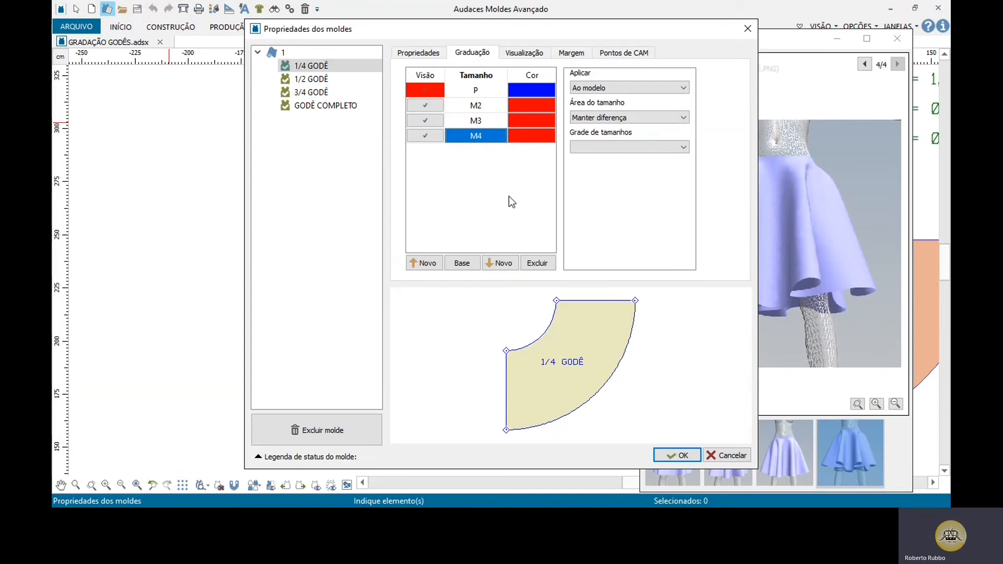
Rename the three sizes below base size P as M, G and GG, and apply the pattern properties
{"action": "left_click", "coordinate": [482, 106]}
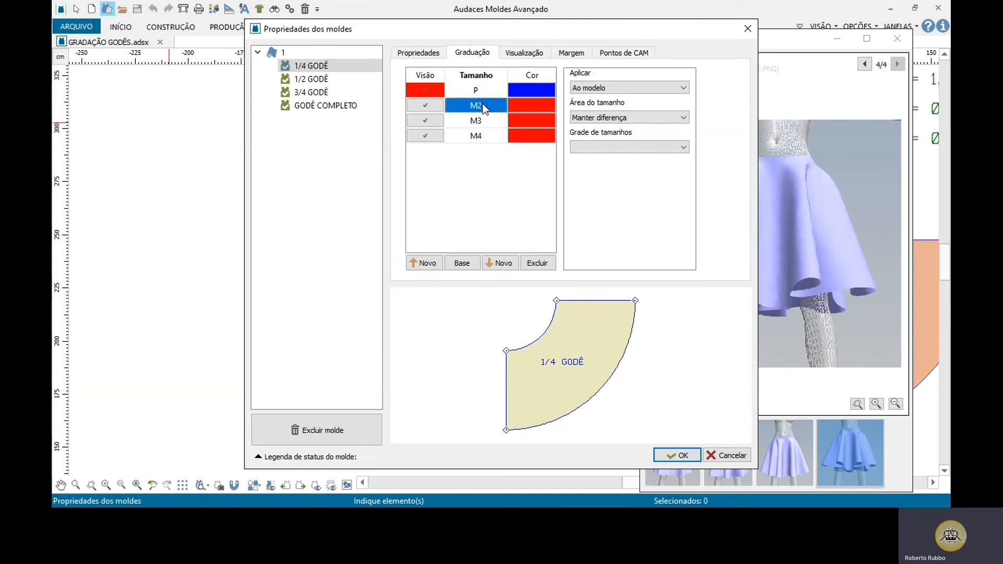
{"action": "type", "text": "m"}
{"action": "key", "text": "BackSpace"}
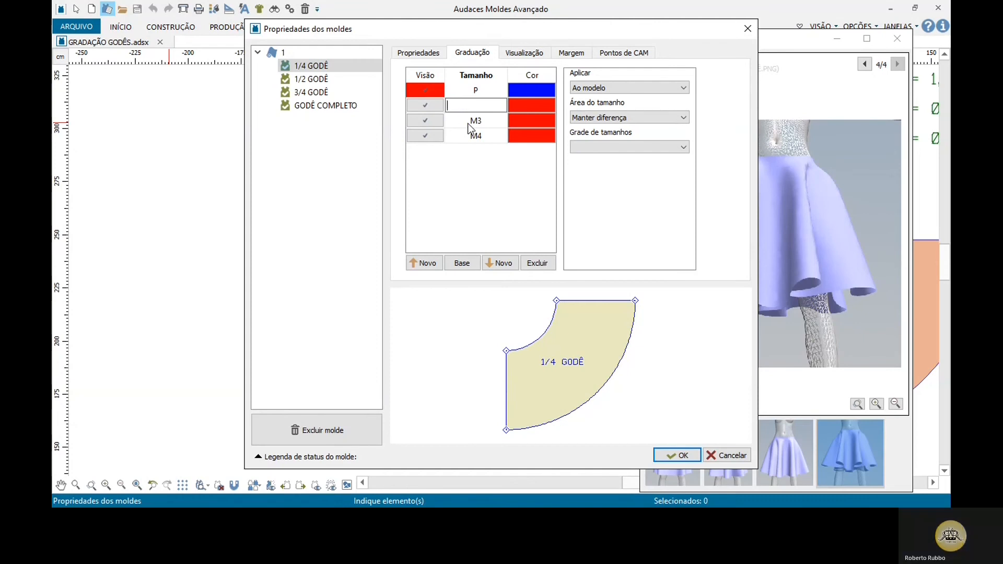
{"action": "type", "text": "M"}
{"action": "left_click", "coordinate": [495, 123]}
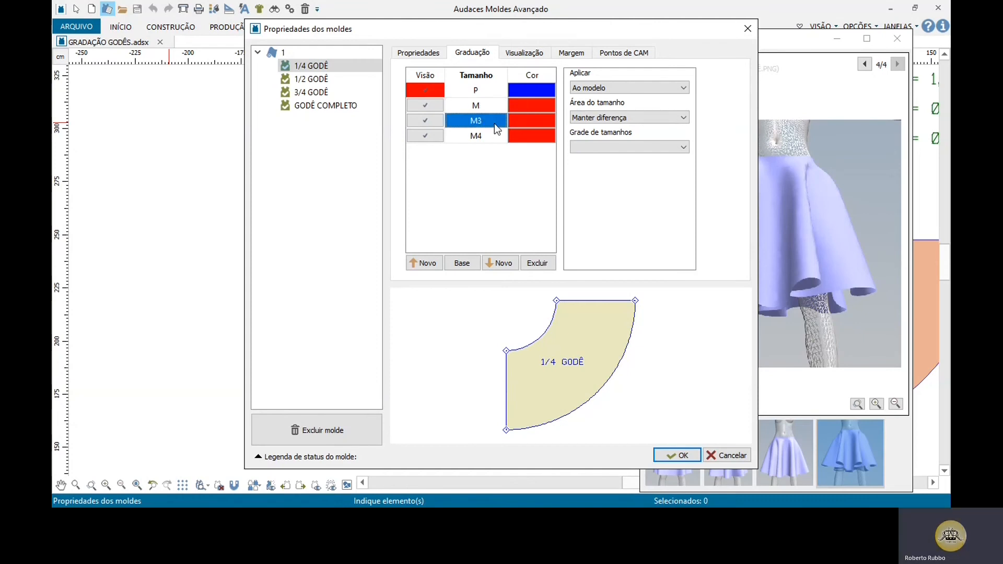
{"action": "type", "text": "G"}
{"action": "left_click", "coordinate": [490, 138]}
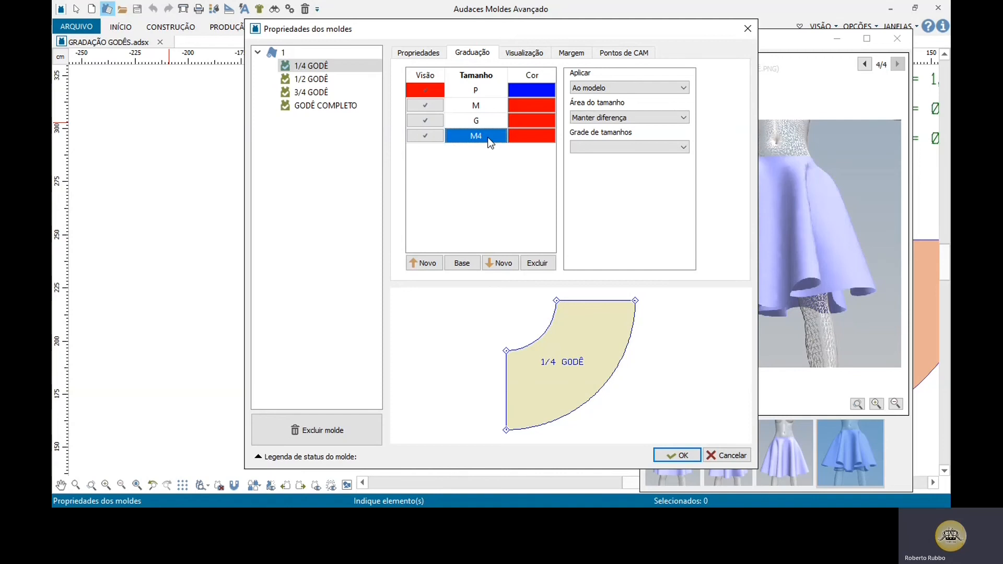
{"action": "type", "text": "GG"}
{"action": "left_click", "coordinate": [687, 459]}
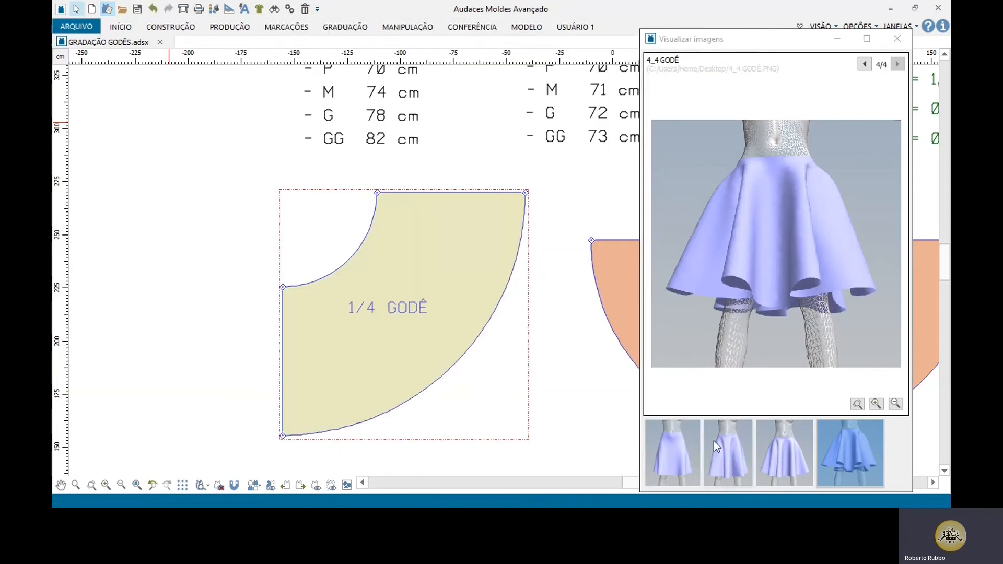
Examine the waist curve, the upper horizontal edge and the vertical side edge of the 1/4 GODÊ piece
{"action": "left_click", "coordinate": [553, 206]}
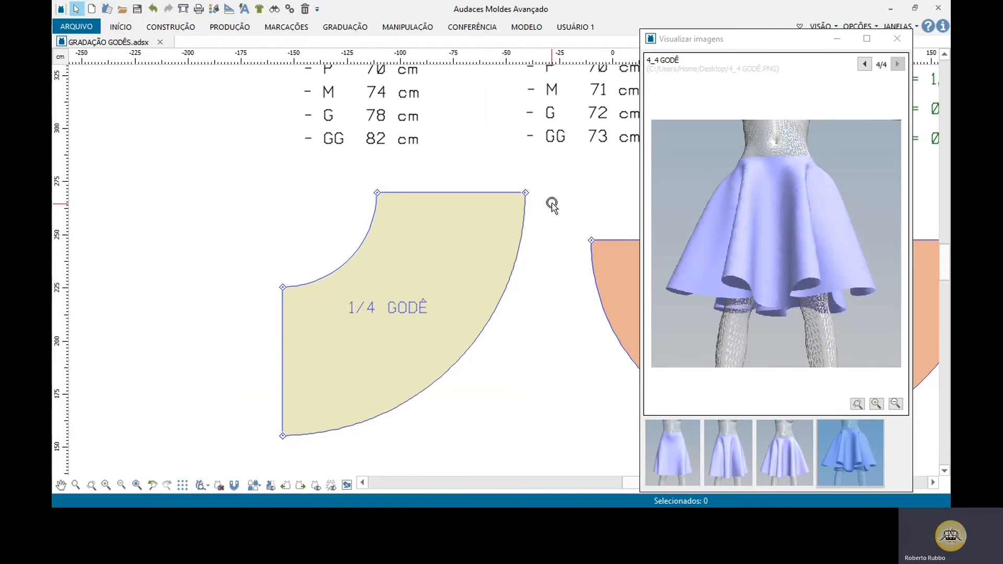
{"action": "scroll", "coordinate": [459, 257], "scroll_direction": "down", "scroll_amount": 1}
{"action": "scroll", "coordinate": [347, 92], "scroll_direction": "up", "scroll_amount": 1}
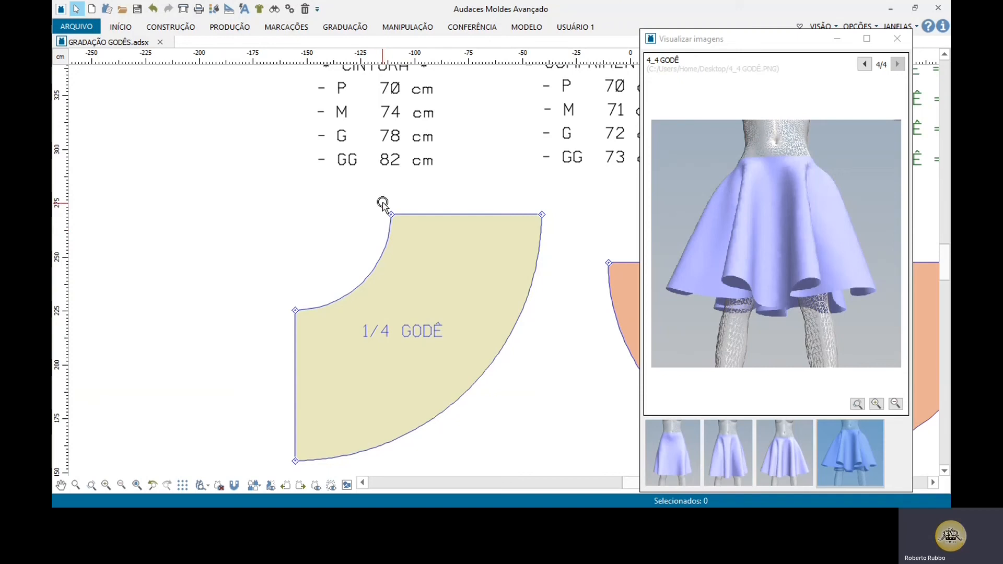
{"action": "left_click_drag", "start_coordinate": [382, 204], "coordinate": [558, 222]}
{"action": "left_click_drag", "start_coordinate": [290, 296], "coordinate": [299, 471]}
{"action": "scroll", "coordinate": [471, 287], "scroll_direction": "down", "scroll_amount": 1}
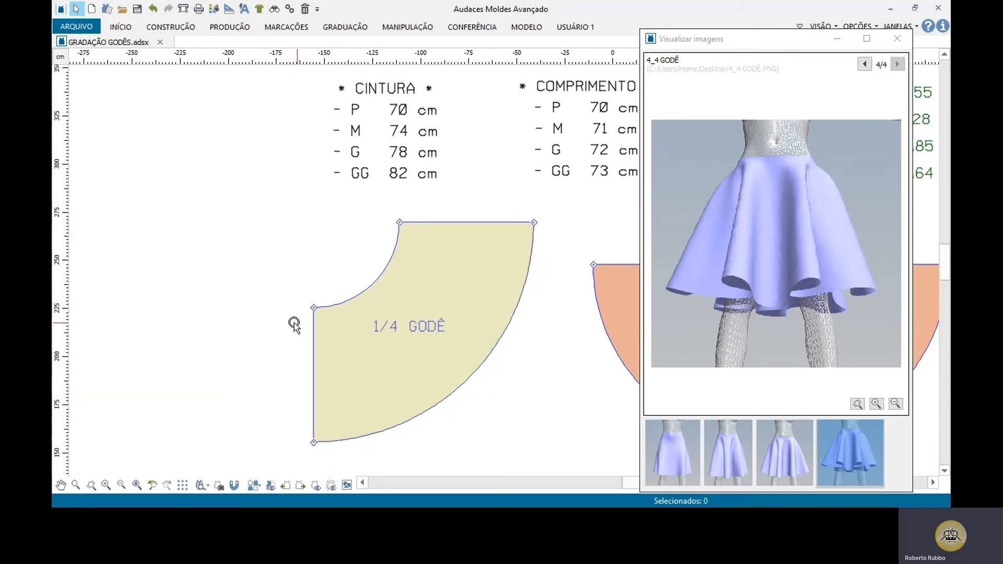
{"action": "scroll", "coordinate": [293, 324], "scroll_direction": "up", "scroll_amount": 1}
{"action": "scroll", "coordinate": [386, 284], "scroll_direction": "down", "scroll_amount": 1}
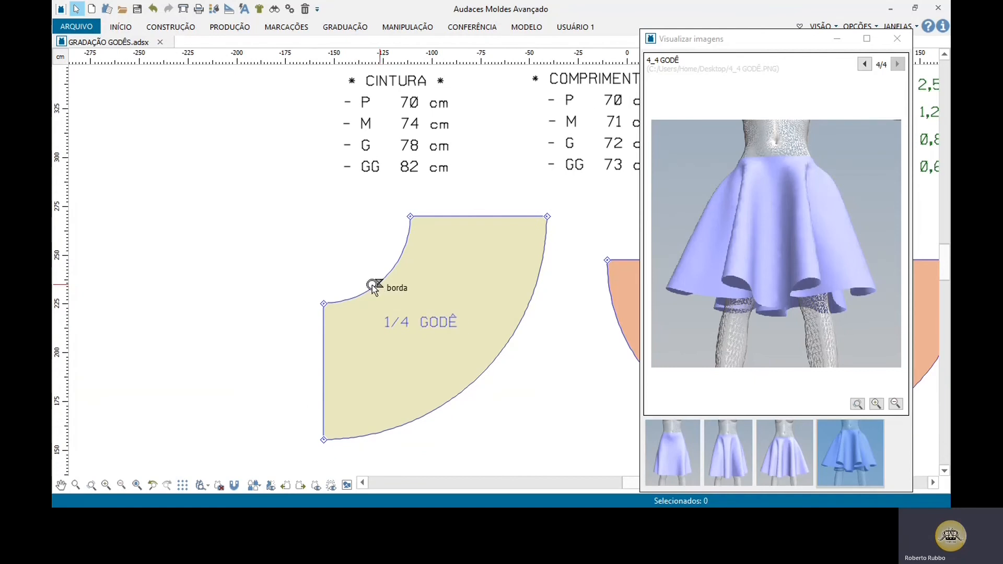
{"action": "scroll", "coordinate": [296, 309], "scroll_direction": "up", "scroll_amount": 1}
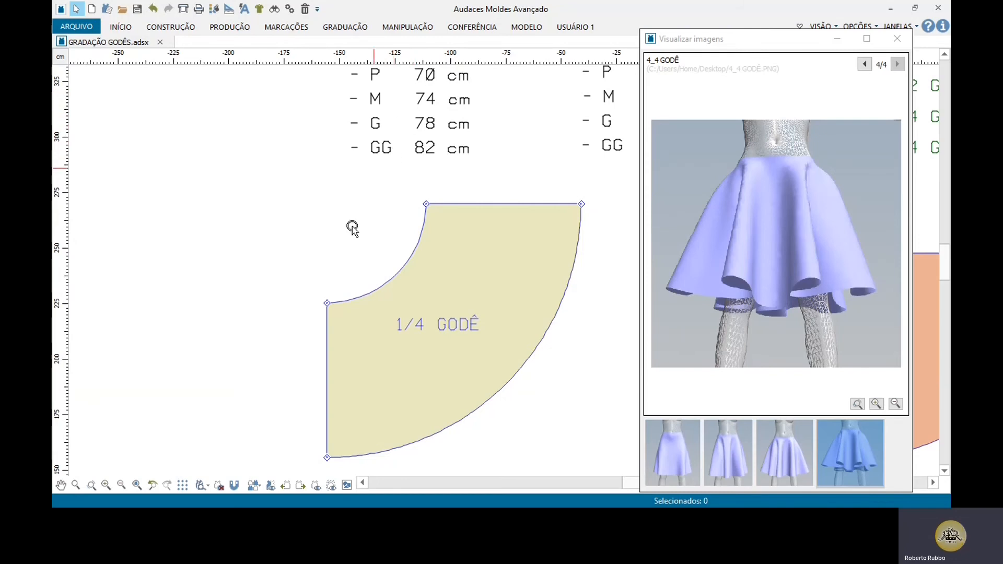
{"action": "left_click_drag", "start_coordinate": [418, 188], "coordinate": [589, 211]}
{"action": "left_click_drag", "start_coordinate": [320, 287], "coordinate": [334, 478]}
Minimise the image viewer and grade both endpoints of the 1/4 GODÊ piece's horizontal edge 2 cm upward per size, using incremental table grading
{"action": "left_click", "coordinate": [839, 39]}
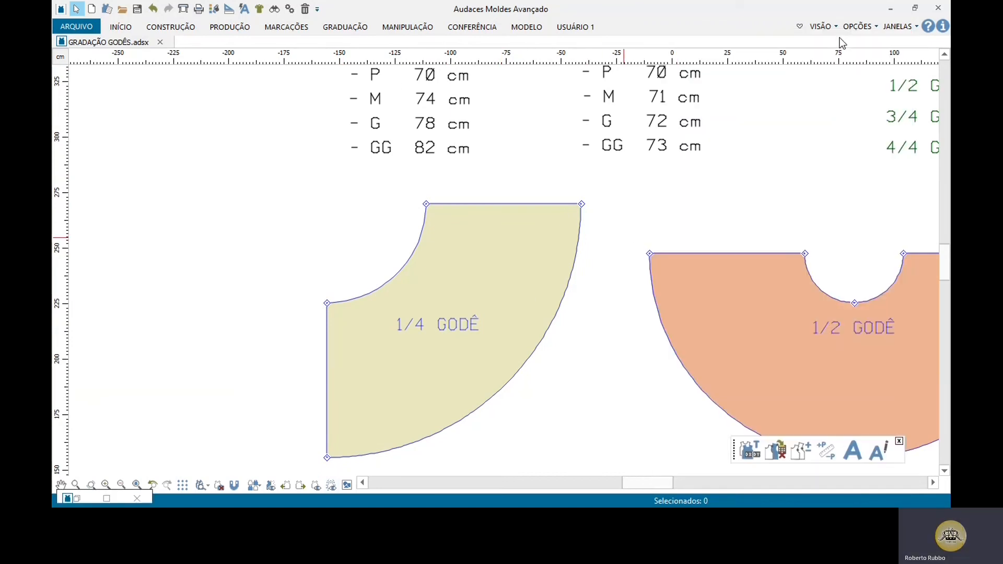
{"action": "left_click", "coordinate": [751, 450]}
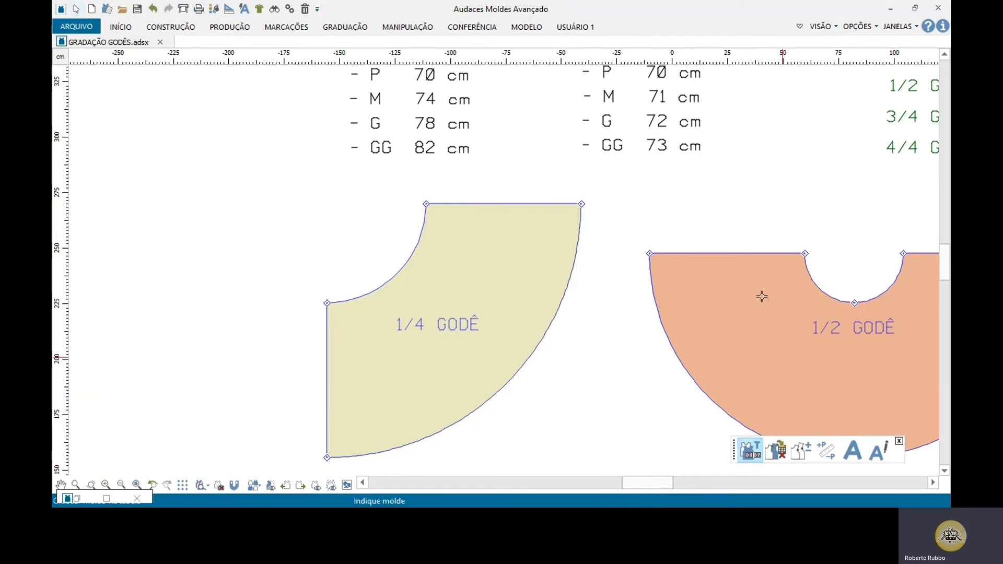
{"action": "left_click", "coordinate": [457, 202]}
{"action": "left_click", "coordinate": [423, 203]}
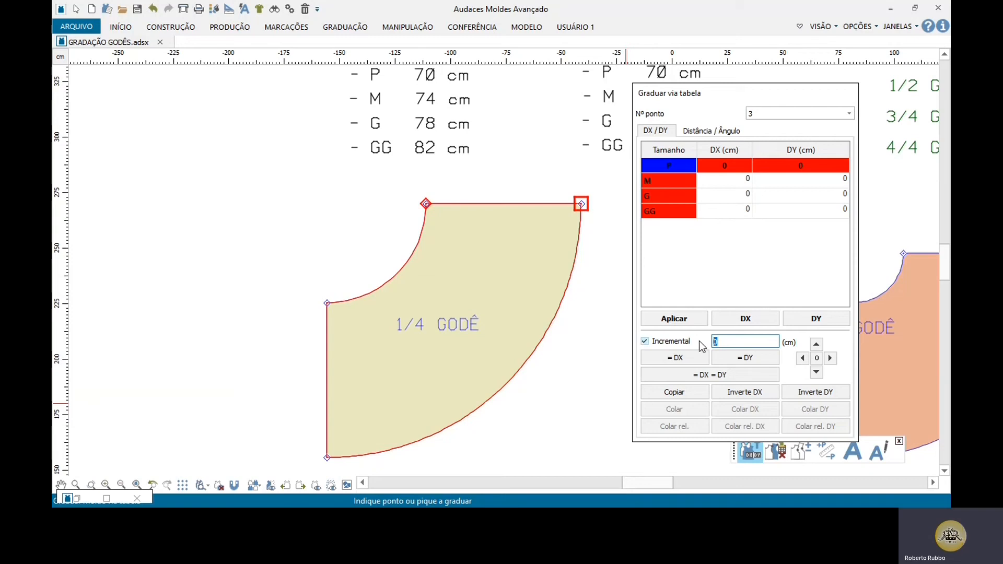
{"action": "type", "text": "2"}
{"action": "left_click", "coordinate": [816, 345]}
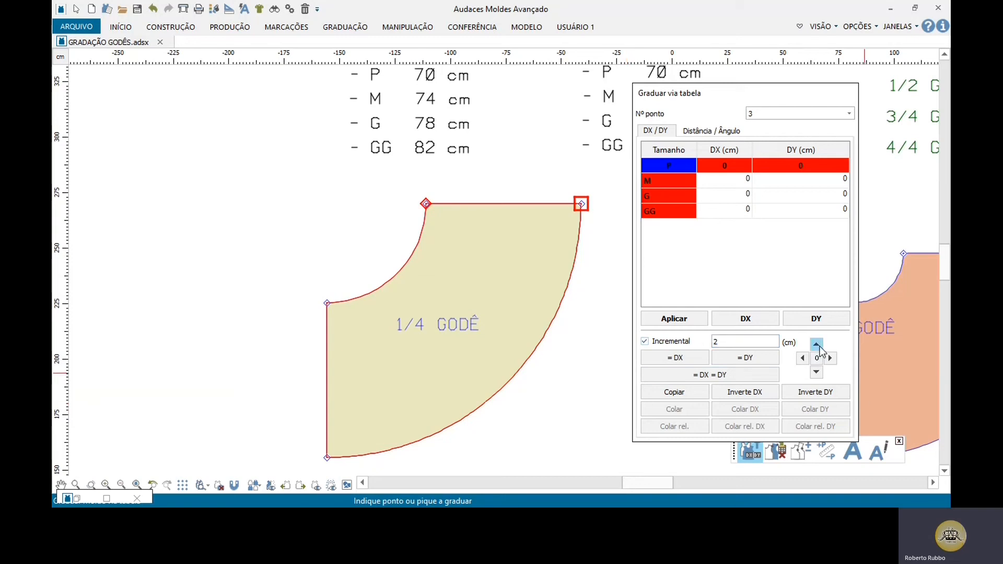
{"action": "left_click", "coordinate": [581, 204]}
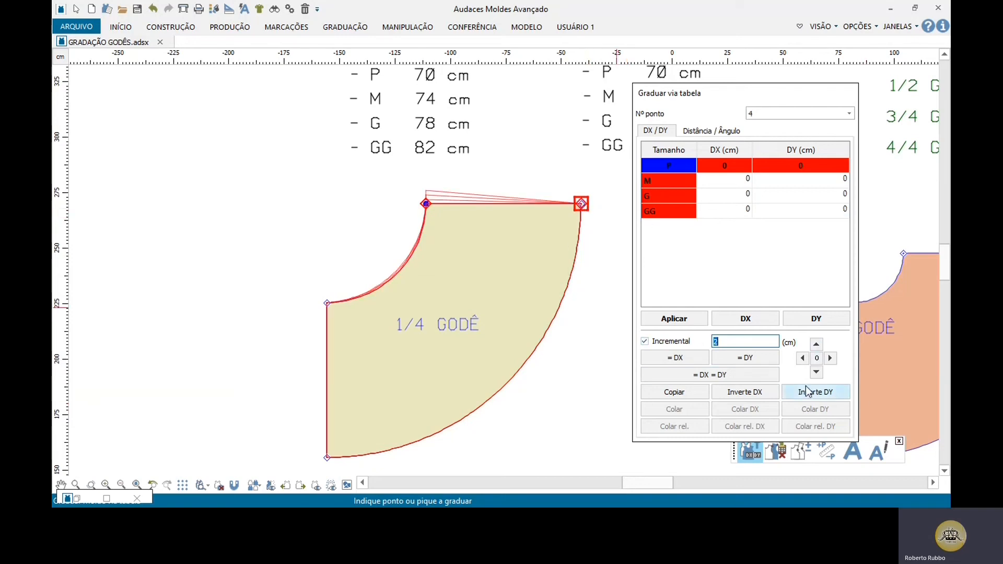
{"action": "left_click", "coordinate": [816, 345]}
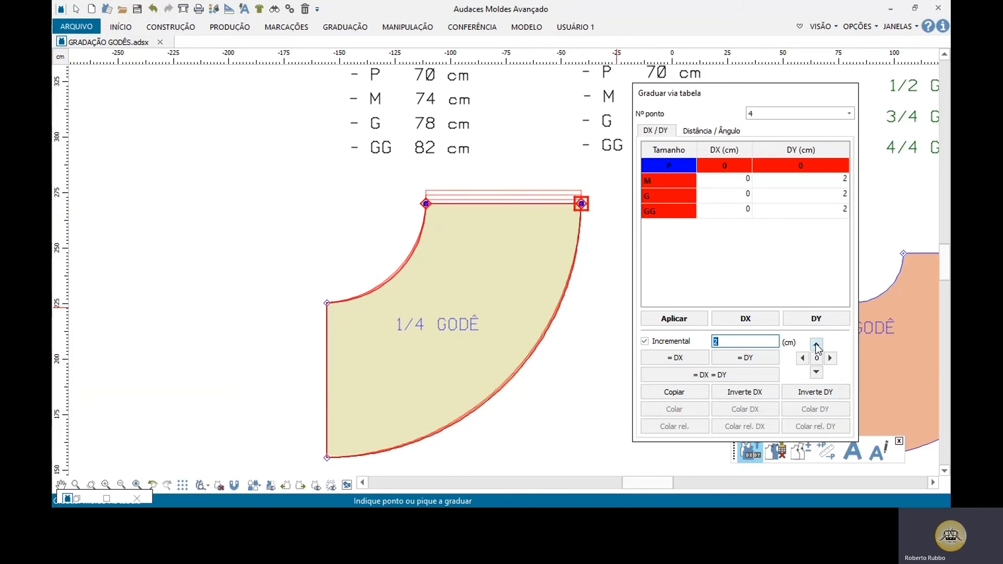
Grade both endpoints of the 1/4 GODÊ piece's vertical edge 2 cm to the left per size
{"action": "left_click", "coordinate": [327, 303]}
{"action": "left_click", "coordinate": [326, 458]}
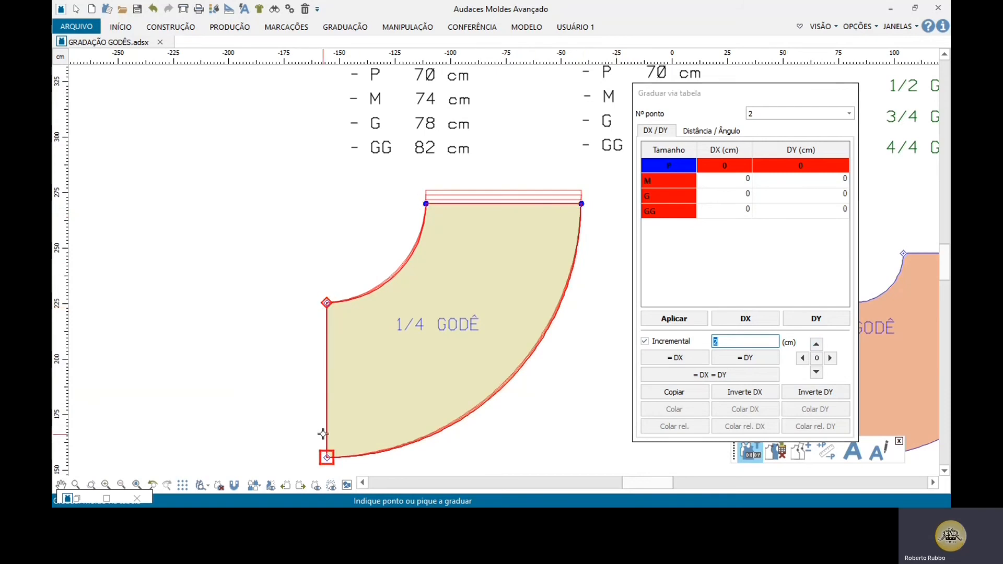
{"action": "left_click", "coordinate": [803, 359]}
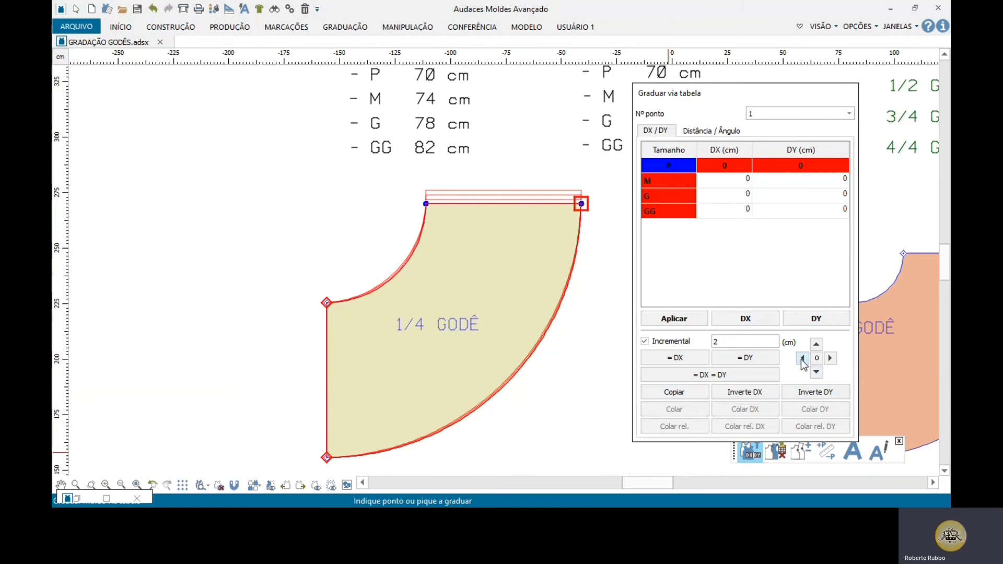
{"action": "right_click", "coordinate": [458, 334]}
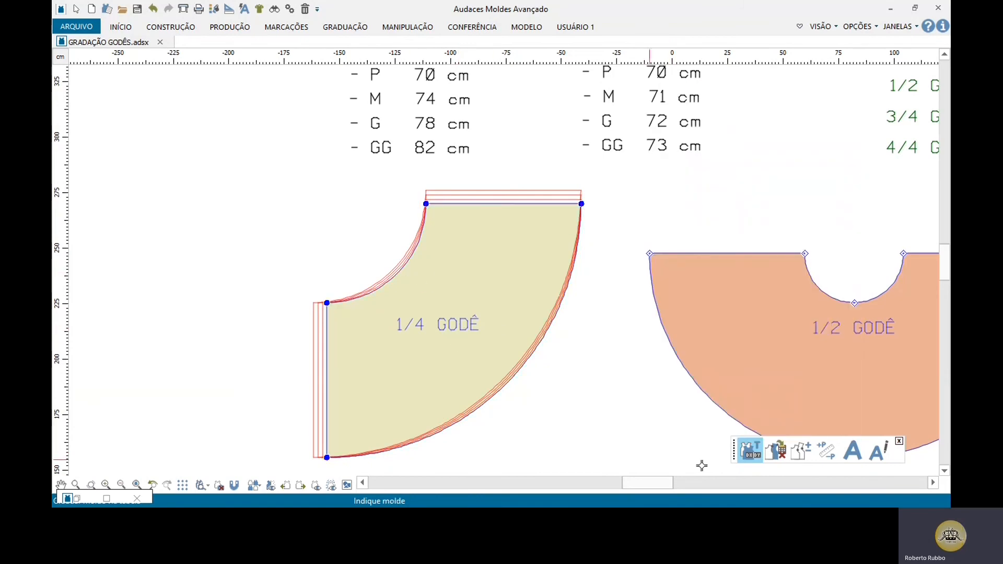
Add graded curve points along the hem curve and the waist curve of the 1/4 GODÊ piece
{"action": "left_click", "coordinate": [805, 447]}
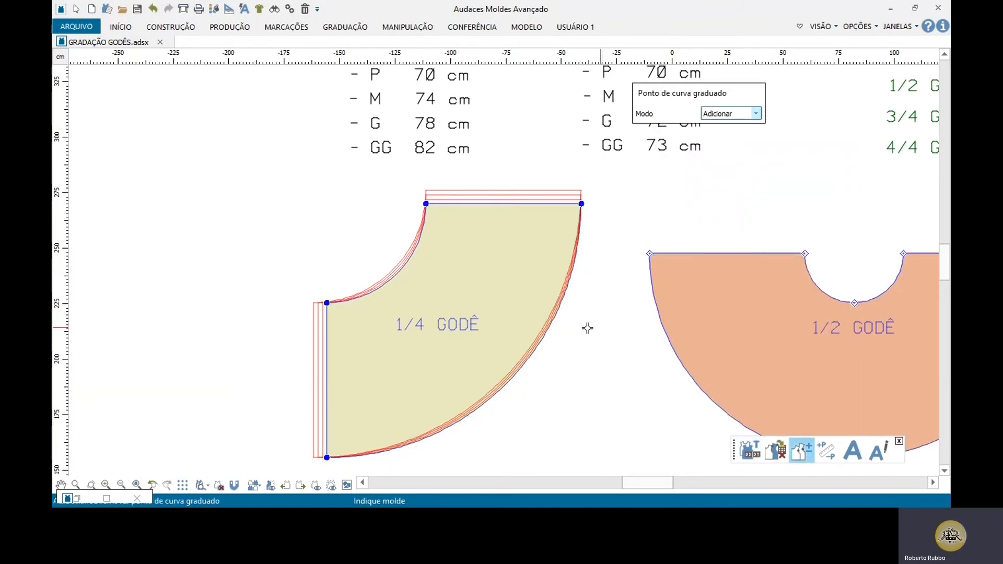
{"action": "left_click", "coordinate": [545, 327]}
{"action": "left_click", "coordinate": [555, 309]}
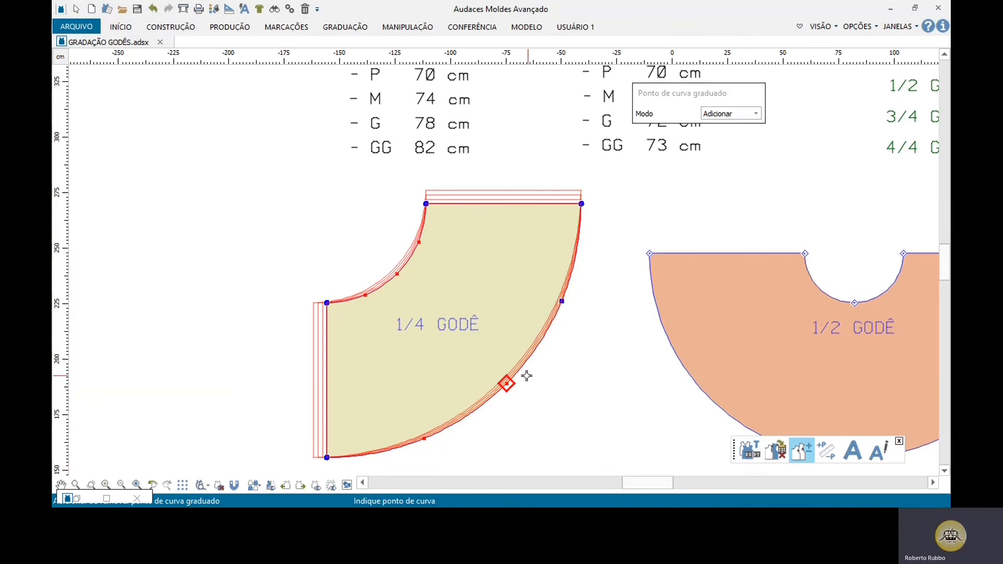
{"action": "left_click", "coordinate": [415, 264]}
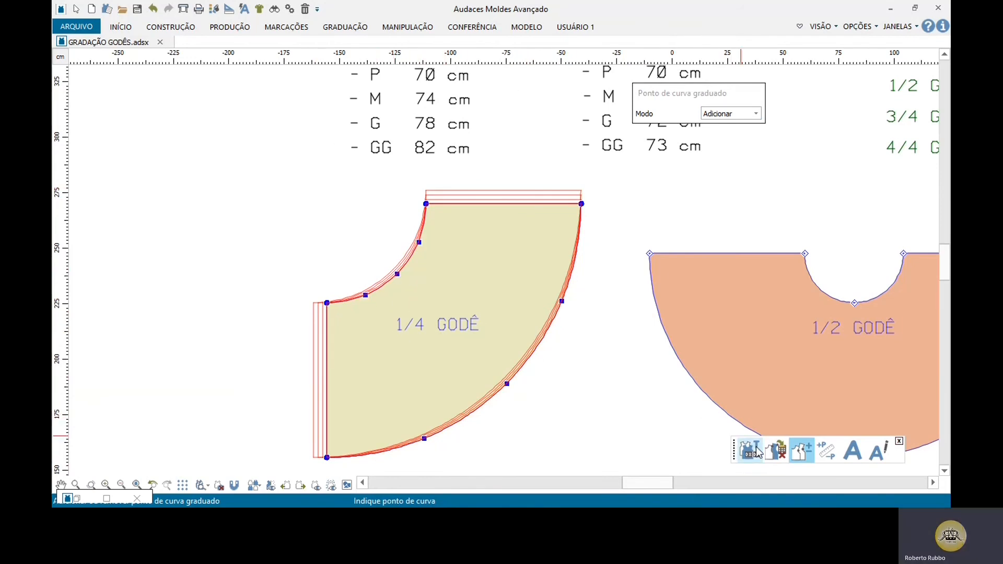
Set the grading of the three waist and three hem curve points of the 1/4 GODÊ piece to 0
{"action": "left_click", "coordinate": [754, 453]}
{"action": "left_click", "coordinate": [419, 242]}
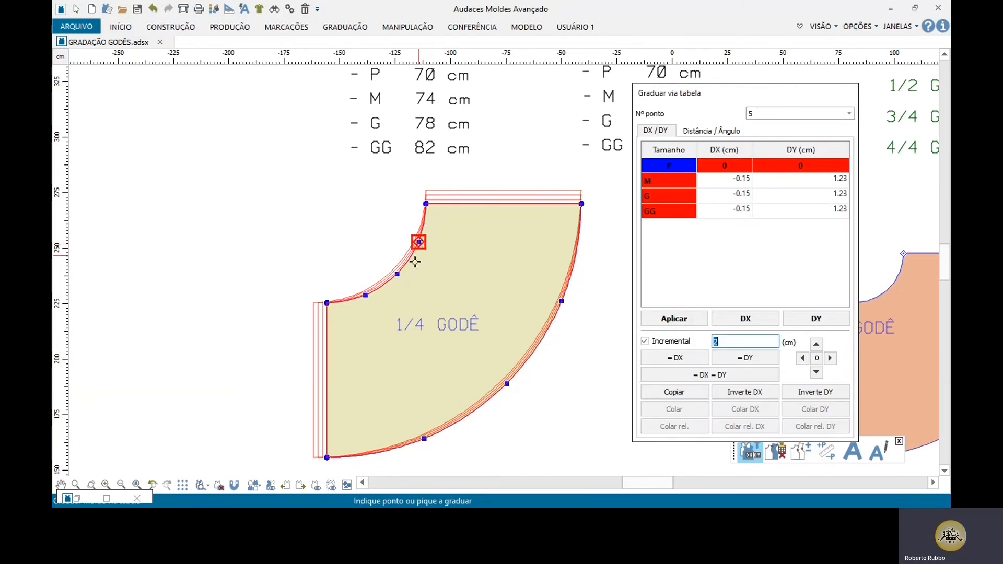
{"action": "left_click", "coordinate": [397, 274]}
{"action": "left_click", "coordinate": [365, 295]}
{"action": "left_click", "coordinate": [423, 439]}
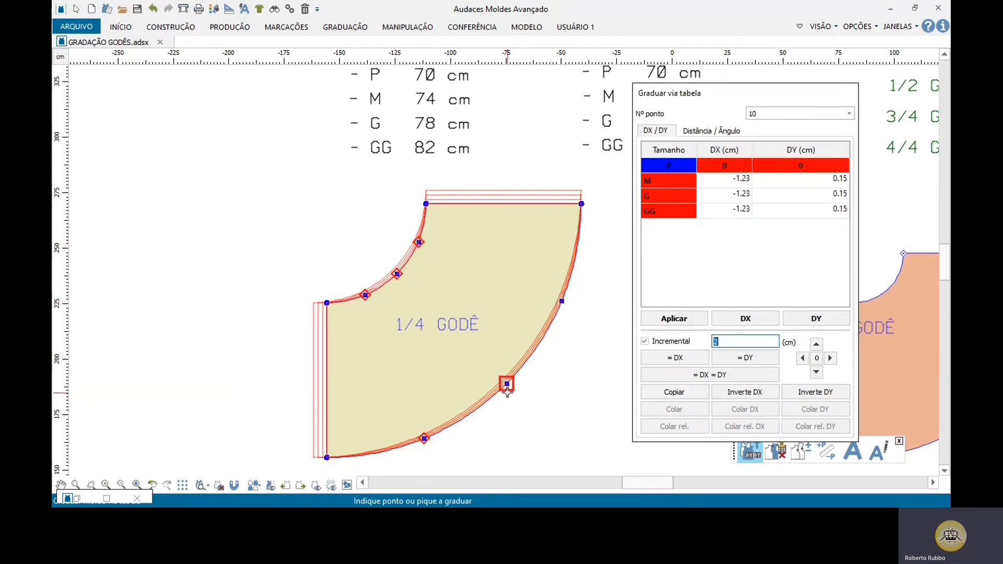
{"action": "left_click", "coordinate": [507, 383]}
{"action": "left_click", "coordinate": [561, 301]}
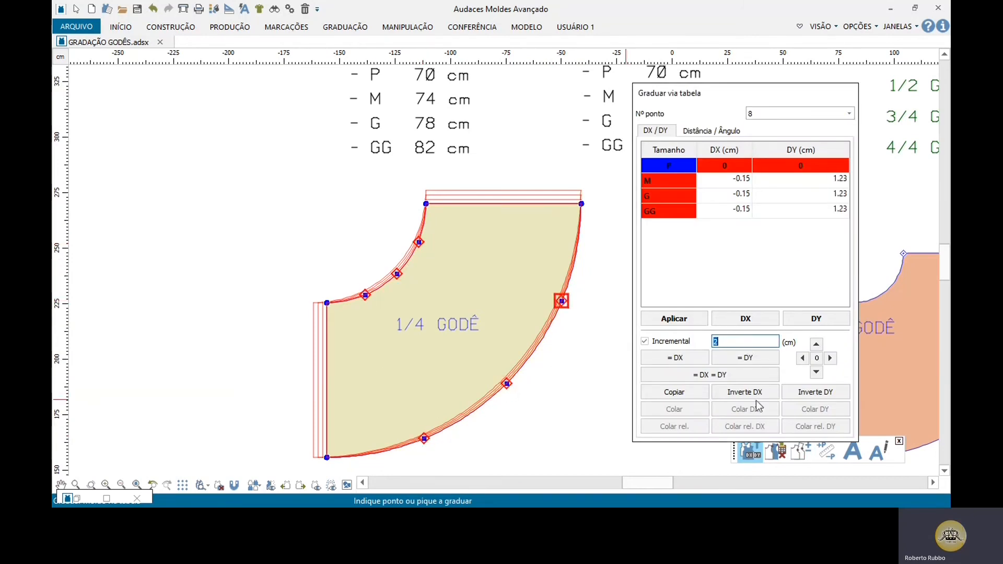
{"action": "left_click", "coordinate": [819, 359]}
{"action": "right_click", "coordinate": [474, 297]}
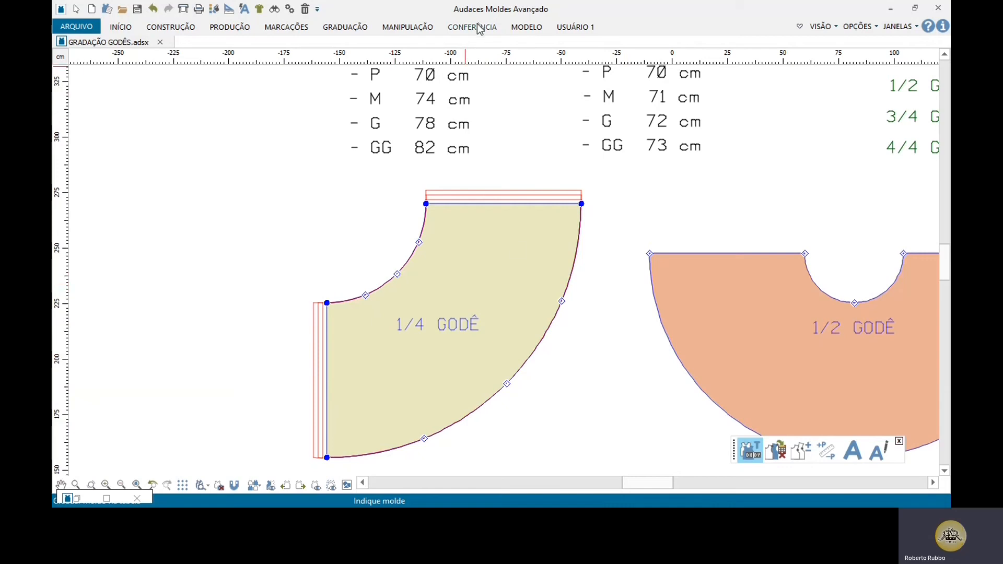
Compare the perimeter of the 1/4 GODÊ waist curve across the sizes
{"action": "left_click", "coordinate": [827, 450]}
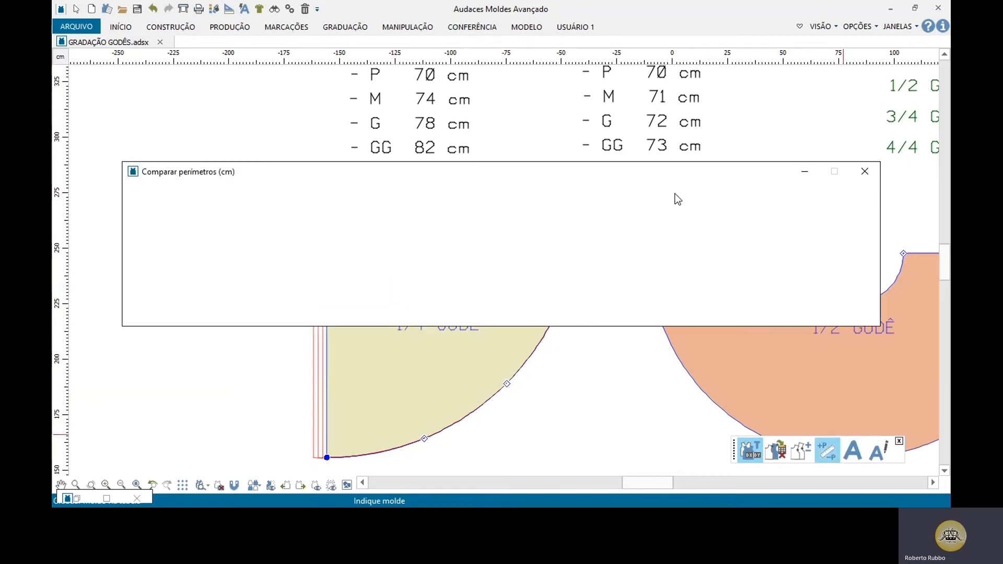
{"action": "left_click_drag", "start_coordinate": [531, 171], "coordinate": [548, 13]}
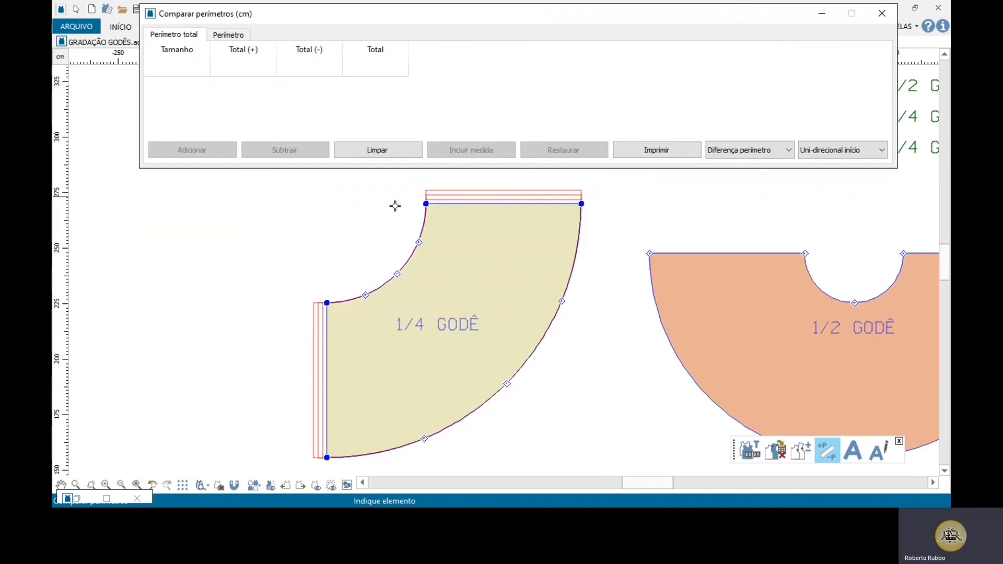
{"action": "left_click", "coordinate": [367, 300]}
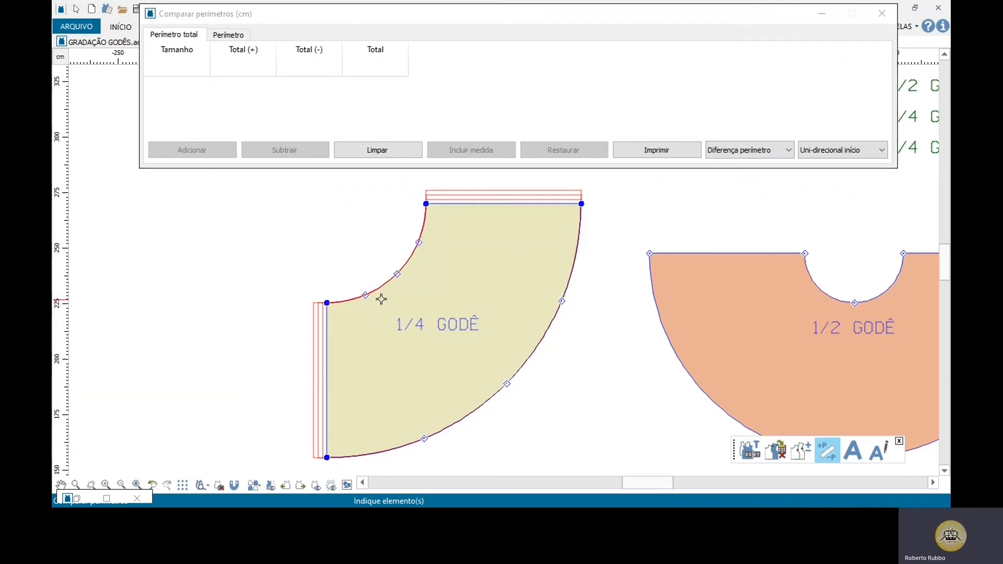
{"action": "left_click", "coordinate": [208, 151]}
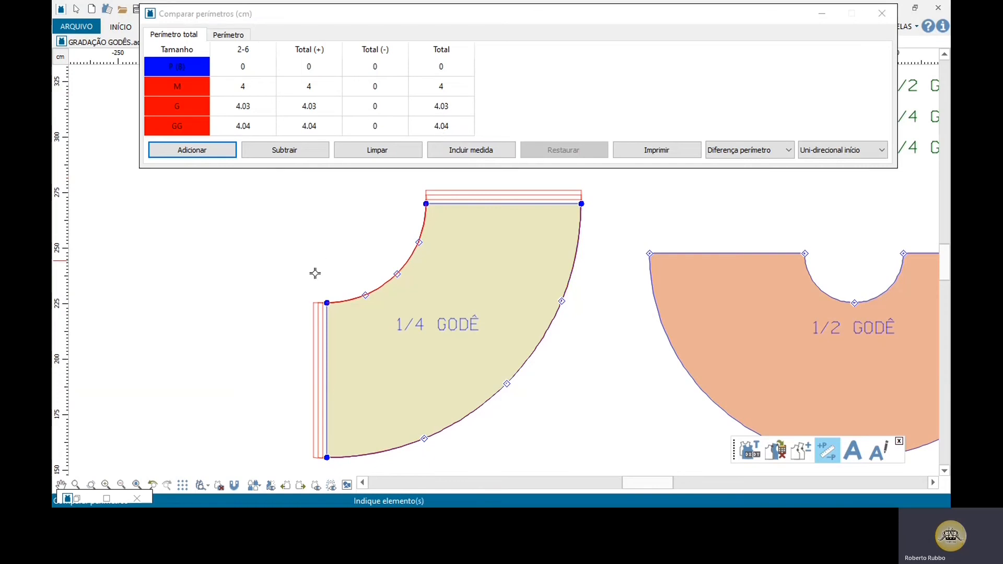
Grade both endpoints of the 1/2 GODÊ piece's straight edge nearest the 1/4 GODÊ piece 2 cm upward per size
{"action": "scroll", "coordinate": [246, 264], "scroll_direction": "down", "scroll_amount": 2}
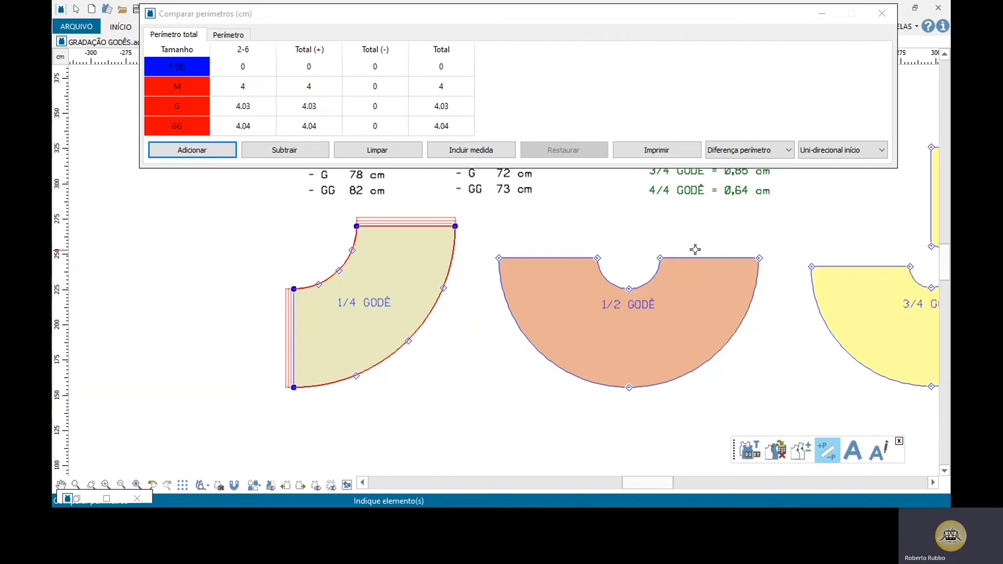
{"action": "scroll", "coordinate": [642, 309], "scroll_direction": "down", "scroll_amount": 1}
{"action": "scroll", "coordinate": [712, 275], "scroll_direction": "up", "scroll_amount": 4}
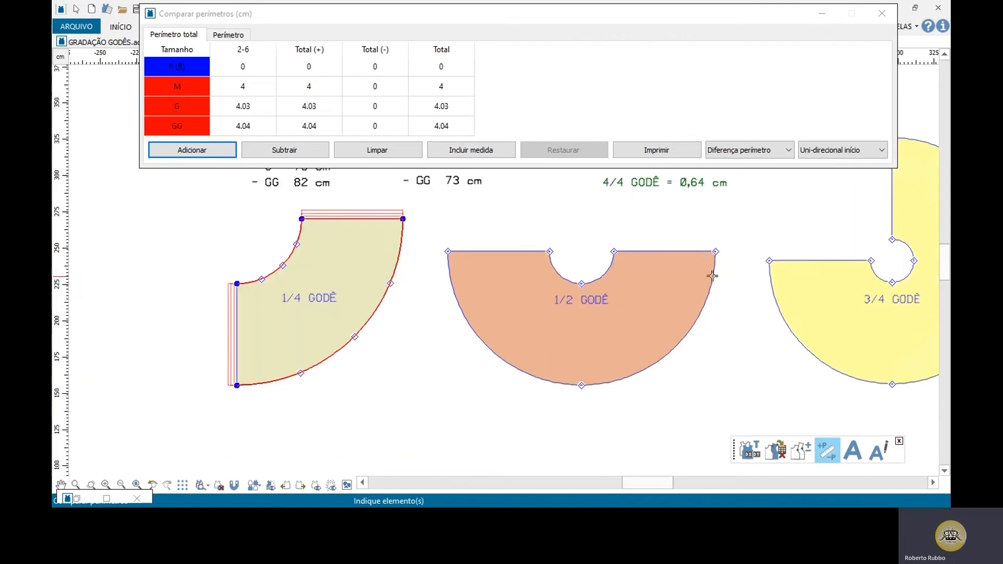
{"action": "left_click", "coordinate": [452, 222]}
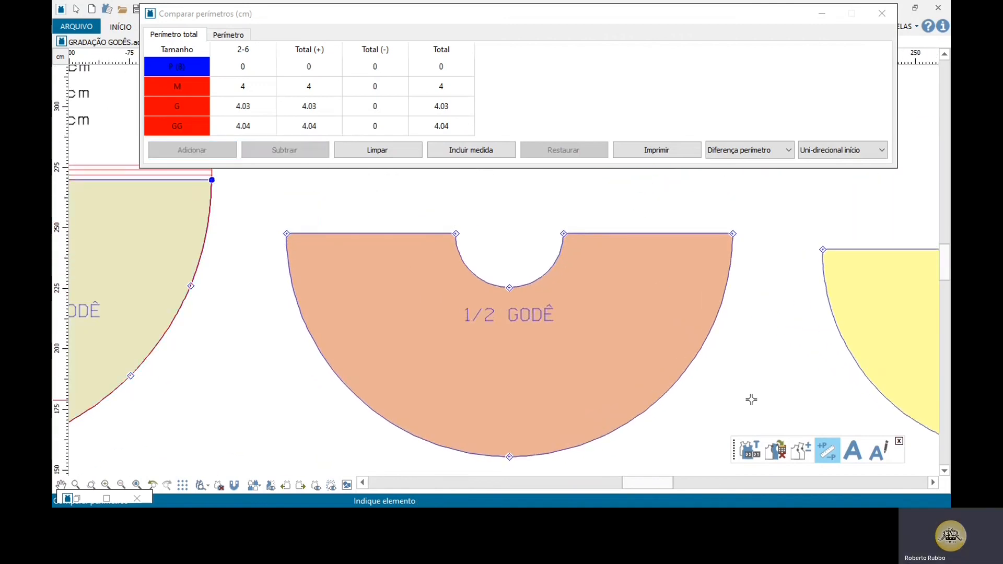
{"action": "left_click", "coordinate": [750, 462]}
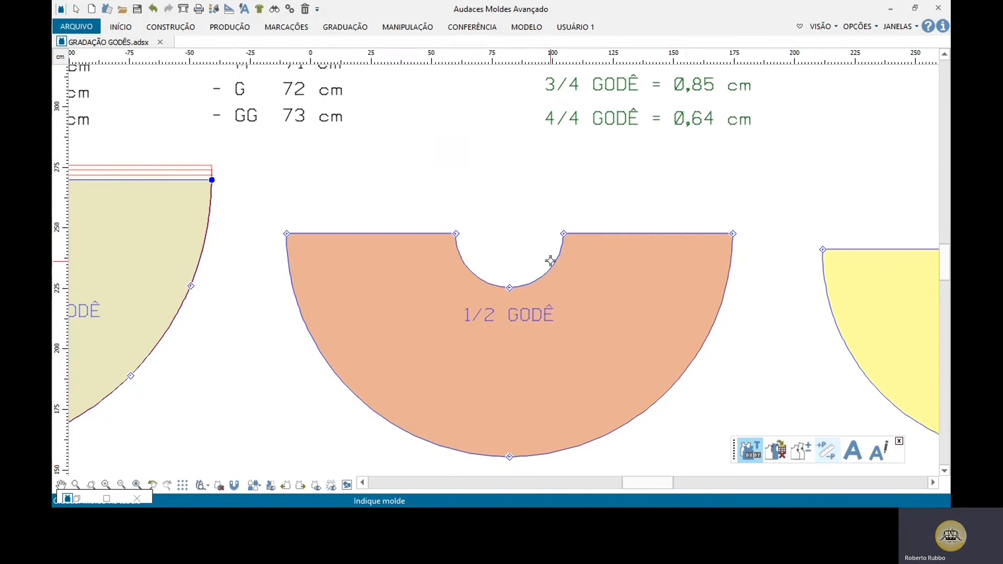
{"action": "scroll", "coordinate": [520, 287], "scroll_direction": "up", "scroll_amount": 1}
{"action": "scroll", "coordinate": [517, 313], "scroll_direction": "down", "scroll_amount": 1}
{"action": "scroll", "coordinate": [465, 240], "scroll_direction": "up", "scroll_amount": 1}
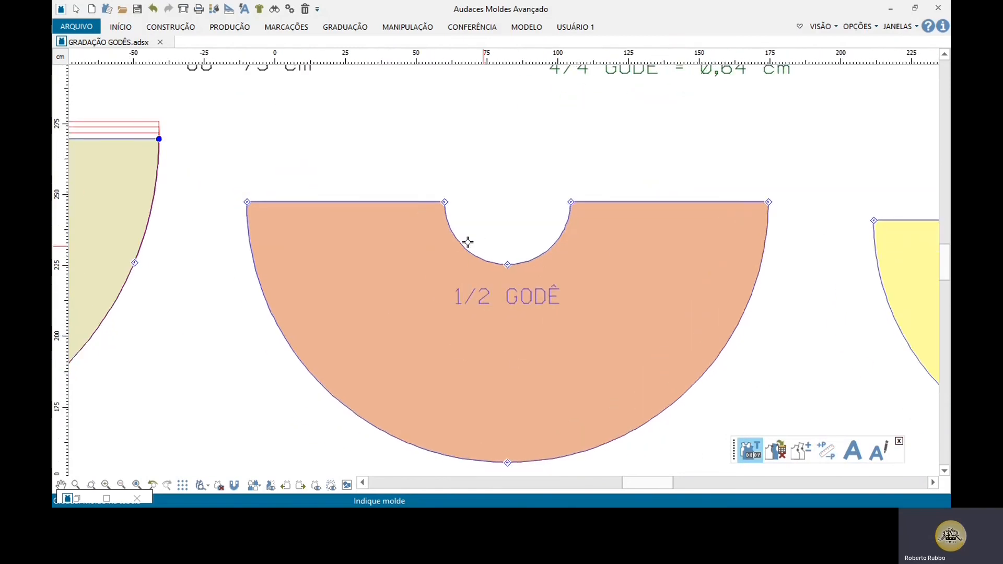
{"action": "left_click", "coordinate": [445, 206]}
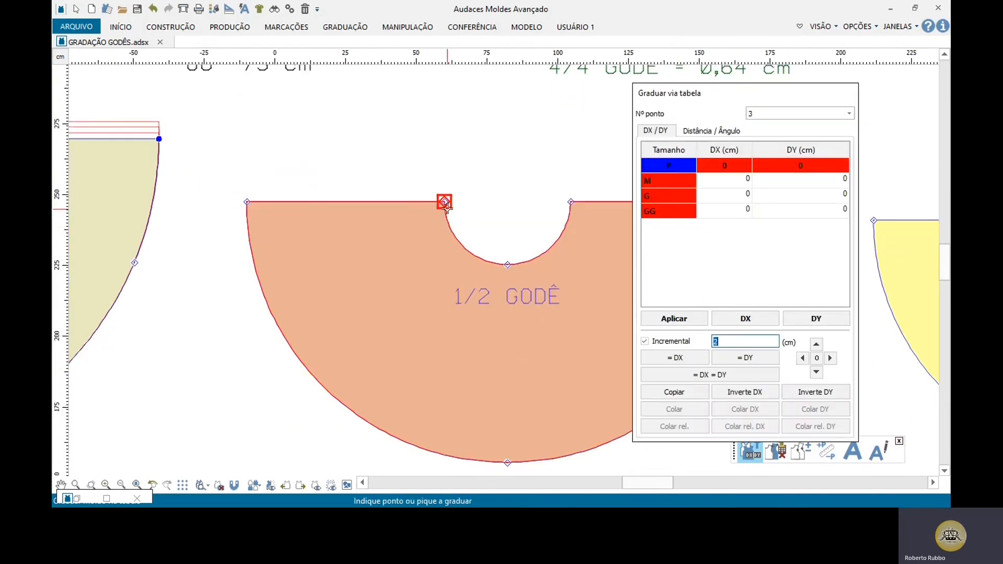
{"action": "left_click", "coordinate": [816, 345]}
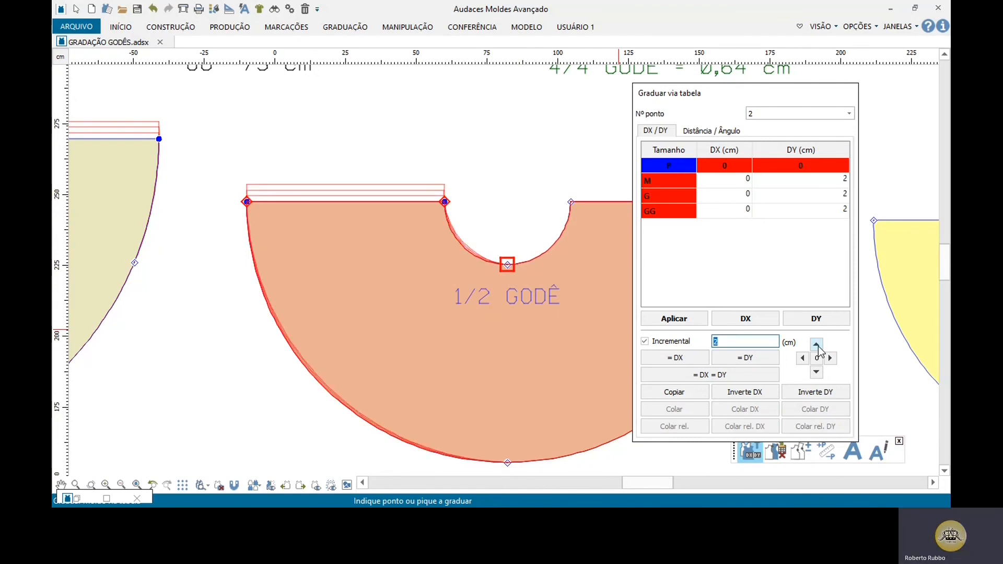
Grade both endpoints of the 1/2 GODÊ piece's other straight edge, on the 3/4 GODÊ side, 2 cm upward per size
{"action": "scroll", "coordinate": [295, 241], "scroll_direction": "down", "scroll_amount": 1}
{"action": "scroll", "coordinate": [465, 256], "scroll_direction": "up", "scroll_amount": 2}
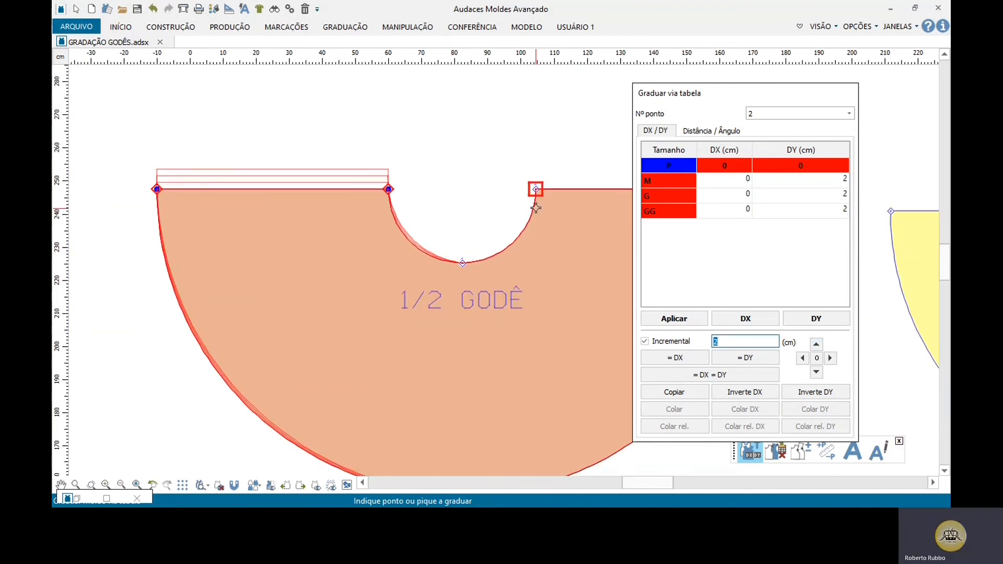
{"action": "left_click", "coordinate": [535, 190]}
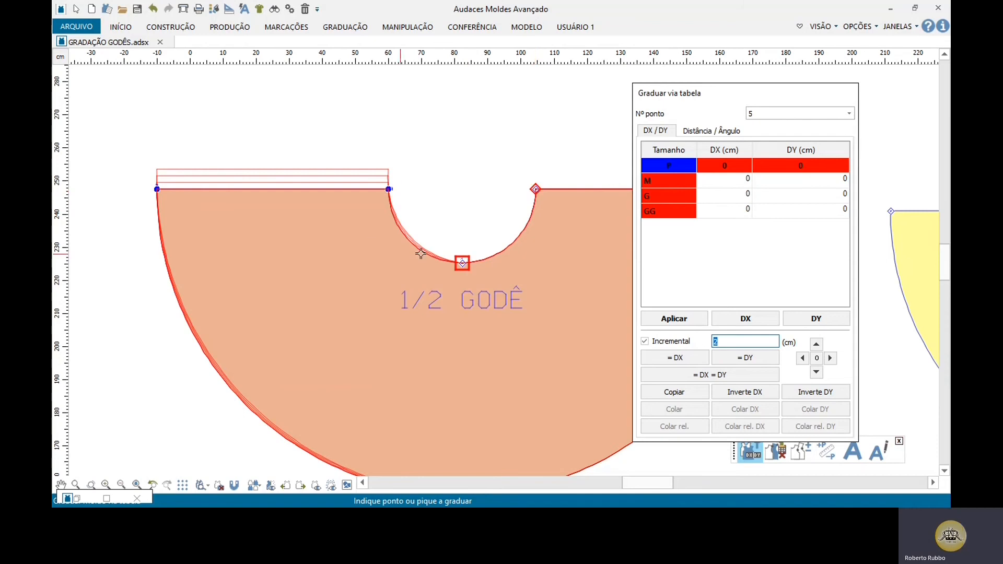
{"action": "middle_click_drag", "start_coordinate": [387, 257], "coordinate": [233, 264]}
{"action": "left_click", "coordinate": [614, 196]}
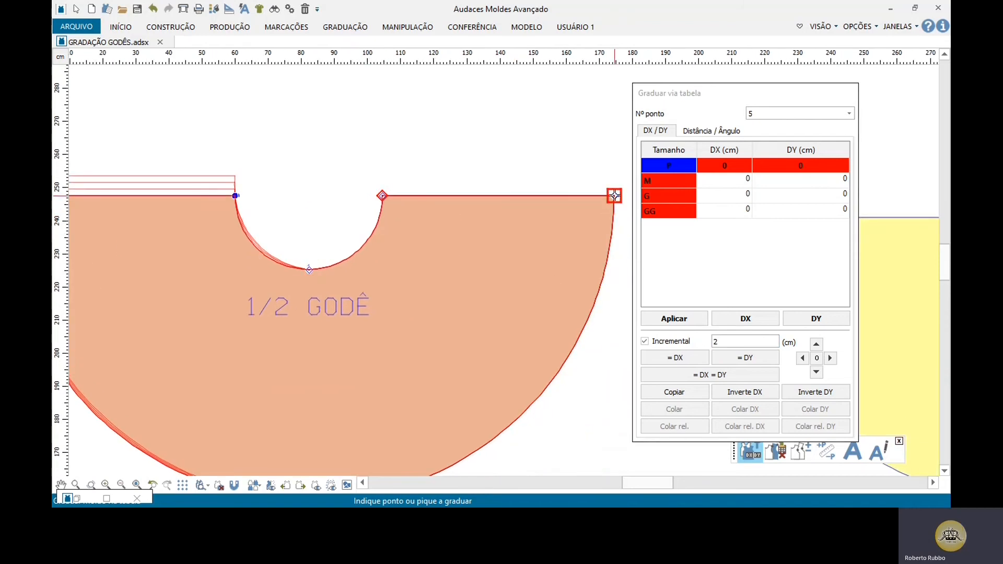
{"action": "left_click", "coordinate": [816, 344]}
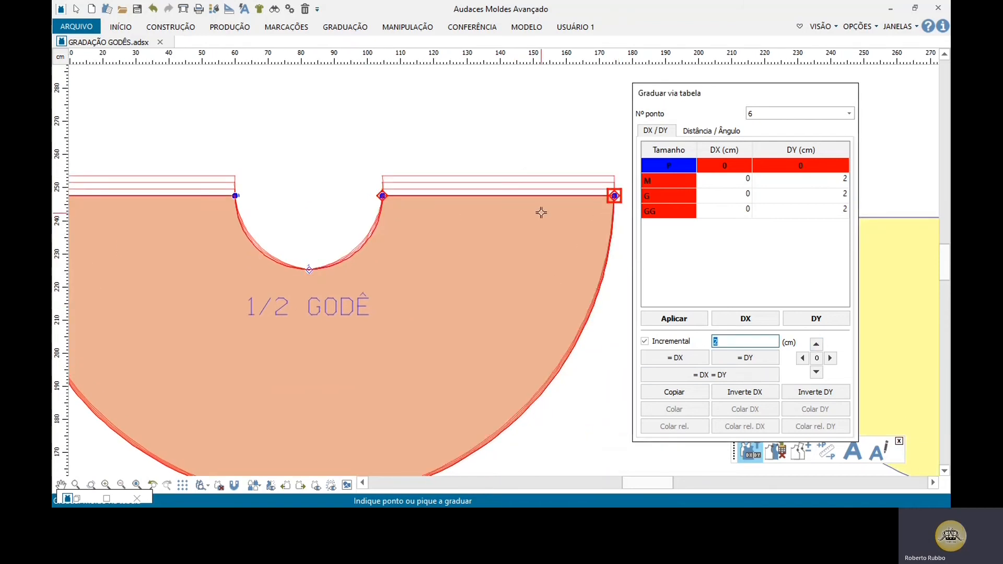
{"action": "right_click", "coordinate": [525, 155]}
Add six graded curve points along the hem curve of the 1/2 GODÊ piece
{"action": "scroll", "coordinate": [524, 155], "scroll_direction": "down", "scroll_amount": 1}
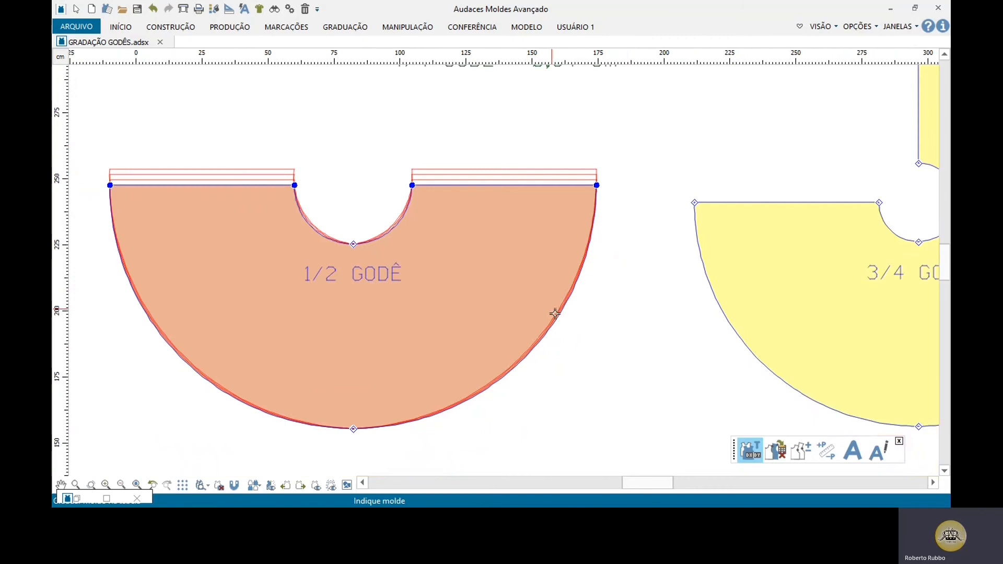
{"action": "left_click", "coordinate": [800, 450]}
{"action": "left_click", "coordinate": [559, 322]}
{"action": "right_click", "coordinate": [579, 291]}
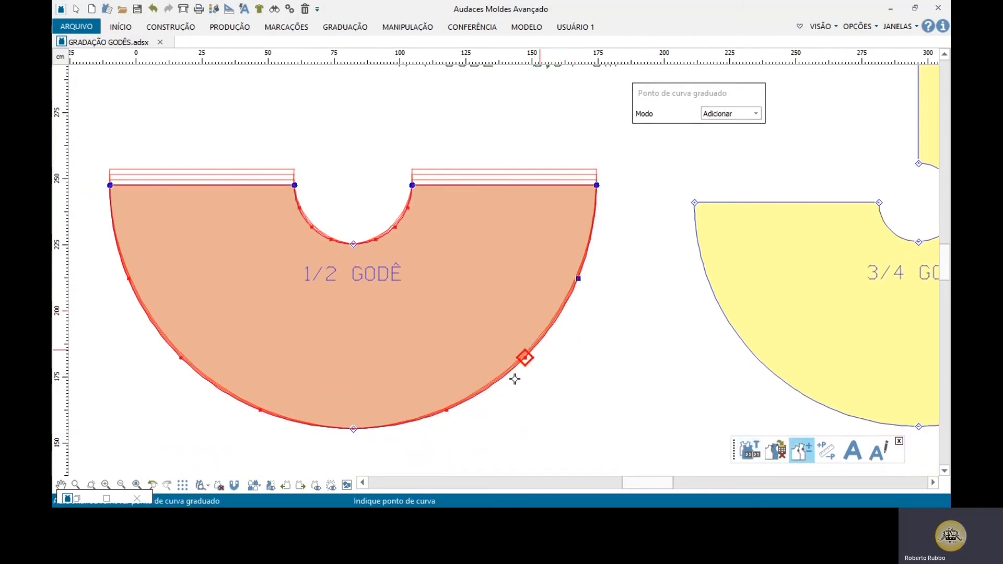
{"action": "left_click", "coordinate": [256, 414]}
{"action": "left_click", "coordinate": [182, 365]}
{"action": "left_click", "coordinate": [130, 280]}
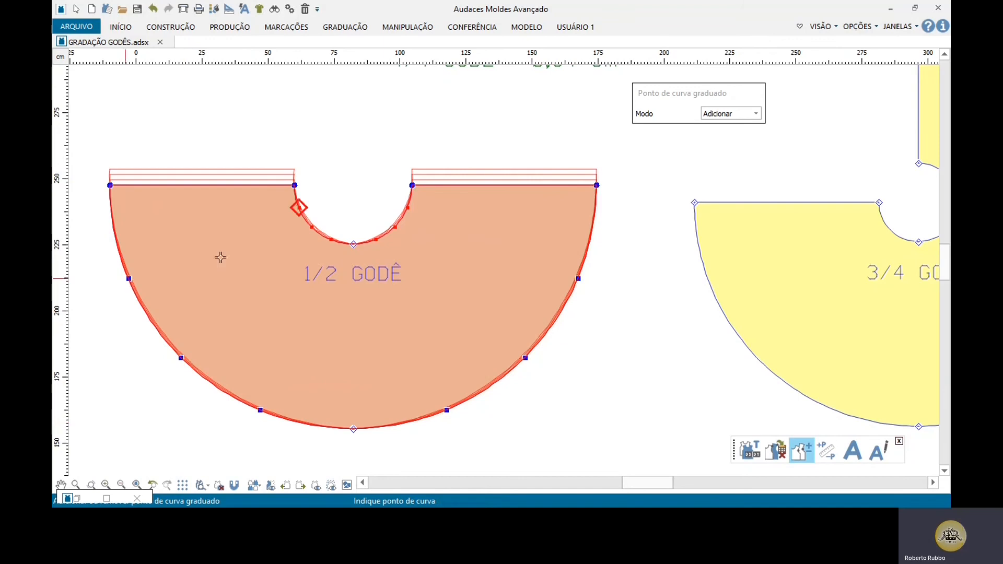
Add six graded curve points along the waist curve of the 1/2 GODÊ piece
{"action": "left_click", "coordinate": [299, 207]}
{"action": "left_click", "coordinate": [312, 227]}
{"action": "left_click", "coordinate": [331, 240]}
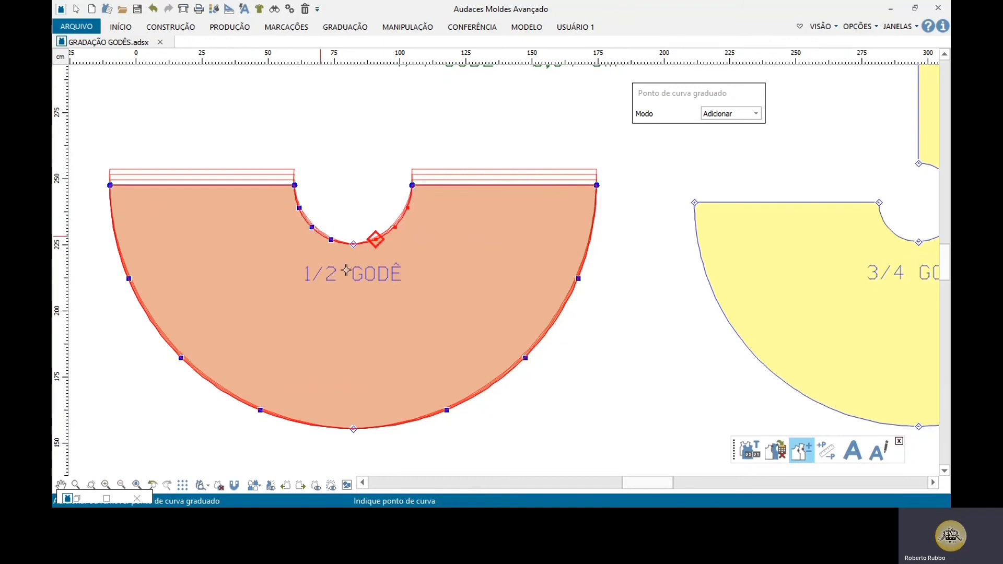
{"action": "left_click", "coordinate": [396, 251]}
{"action": "left_click", "coordinate": [411, 229]}
{"action": "left_click", "coordinate": [415, 218]}
{"action": "right_click", "coordinate": [415, 223]}
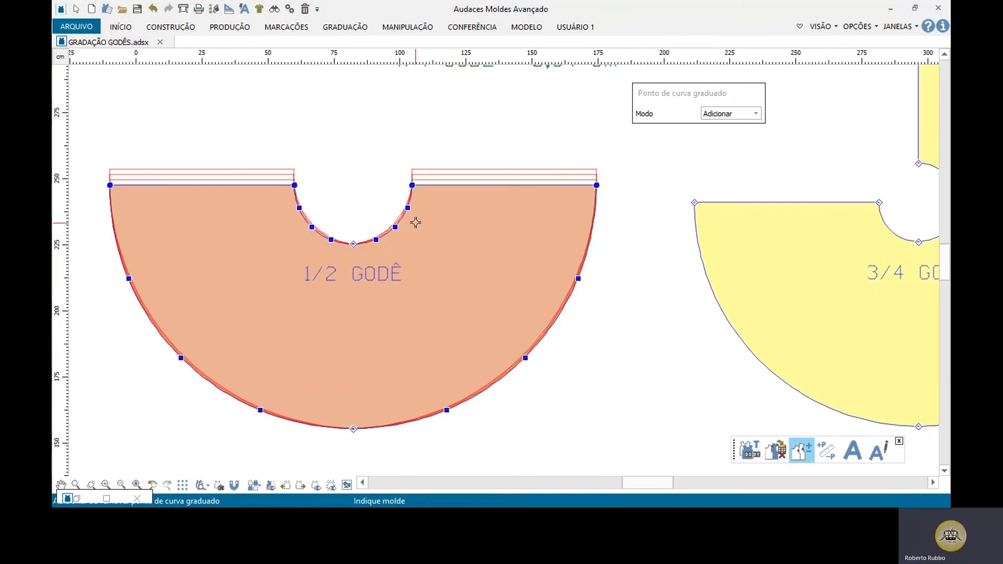
Set the grading of all added hem and waist curve points of the 1/2 GODÊ piece to 0
{"action": "left_click", "coordinate": [751, 450]}
{"action": "left_click", "coordinate": [526, 358]}
{"action": "left_click", "coordinate": [447, 410]}
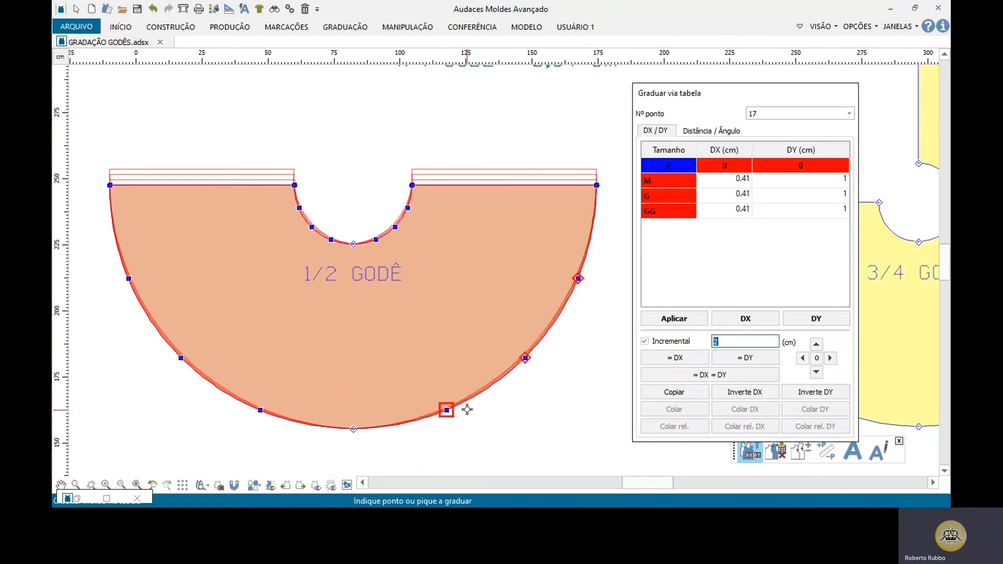
{"action": "left_click", "coordinate": [354, 429]}
{"action": "left_click", "coordinate": [260, 410]}
{"action": "left_click", "coordinate": [181, 358]}
{"action": "left_click", "coordinate": [129, 279]}
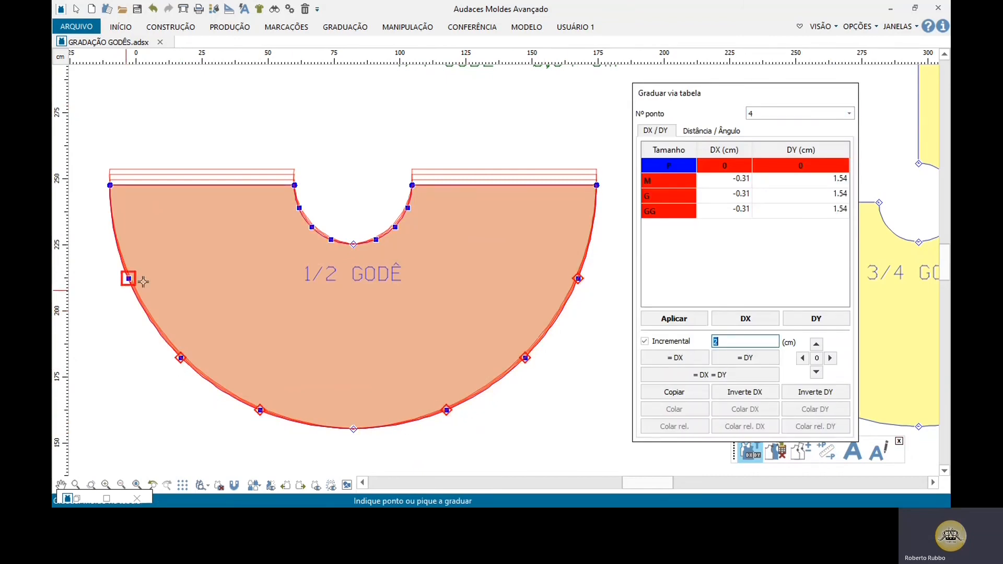
{"action": "left_click", "coordinate": [299, 208]}
{"action": "left_click", "coordinate": [312, 226]}
{"action": "left_click", "coordinate": [331, 239]}
{"action": "left_click", "coordinate": [354, 244]}
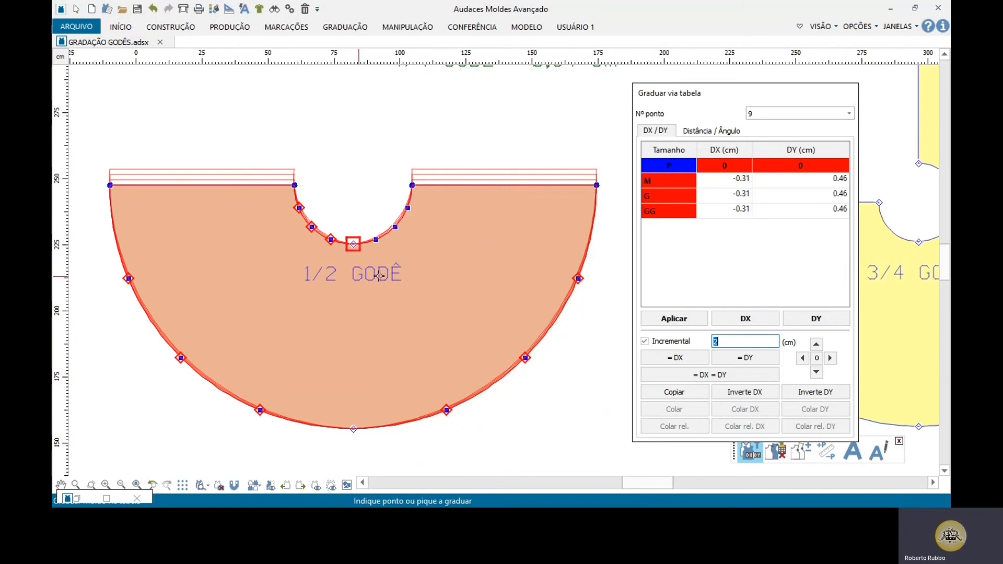
{"action": "left_click", "coordinate": [376, 239]}
{"action": "left_click", "coordinate": [395, 226]}
{"action": "left_click", "coordinate": [407, 208]}
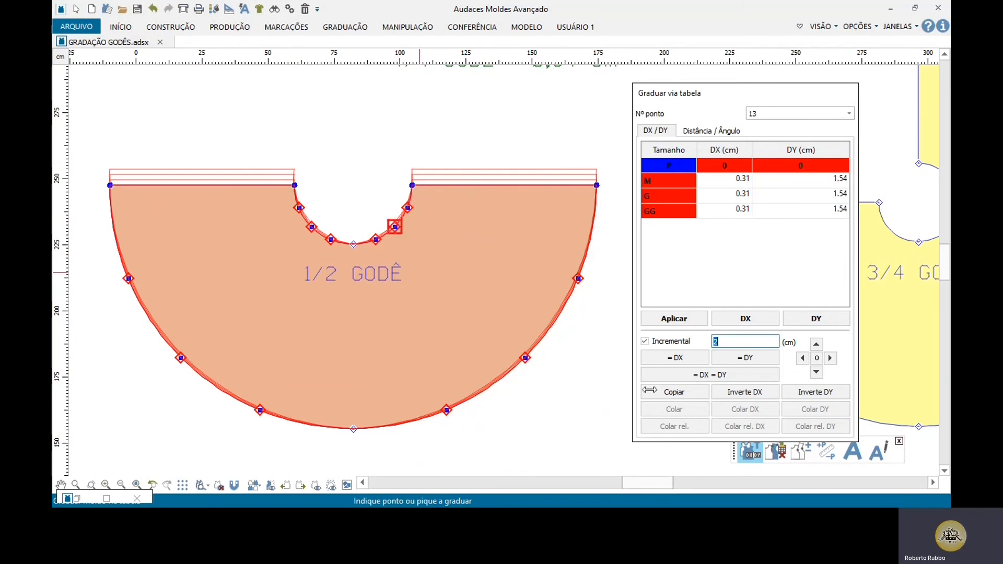
{"action": "left_click", "coordinate": [819, 360]}
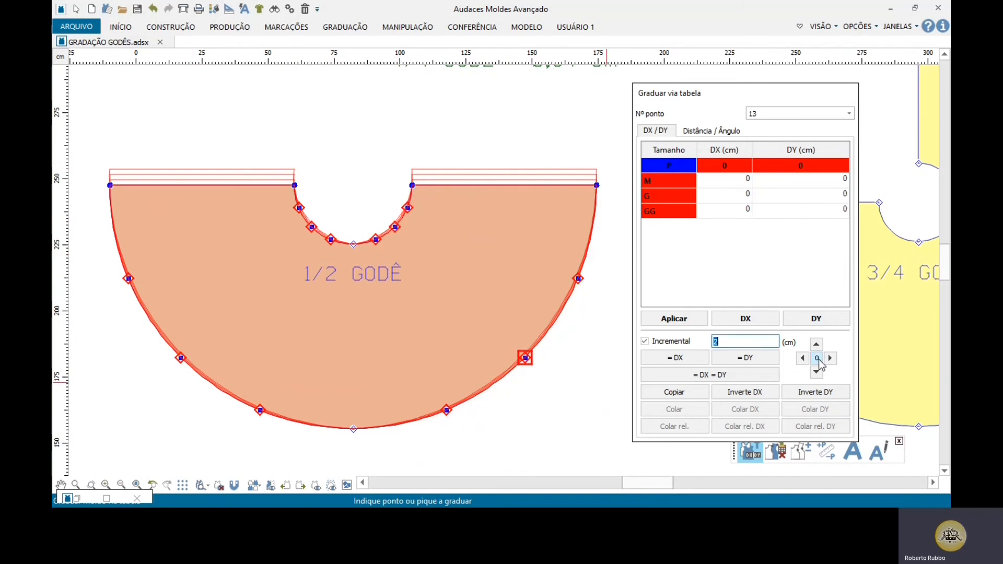
{"action": "right_click", "coordinate": [542, 270]}
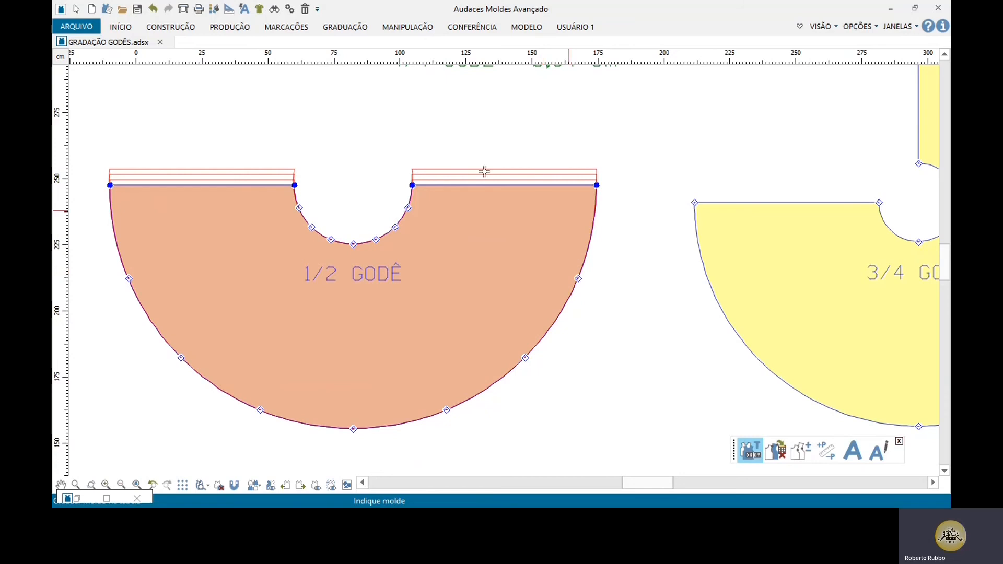
Compare the perimeter of the 1/2 GODÊ waist curve across the sizes and close the comparison
{"action": "scroll", "coordinate": [247, 175], "scroll_direction": "up", "scroll_amount": 1}
{"action": "scroll", "coordinate": [477, 297], "scroll_direction": "down", "scroll_amount": 1}
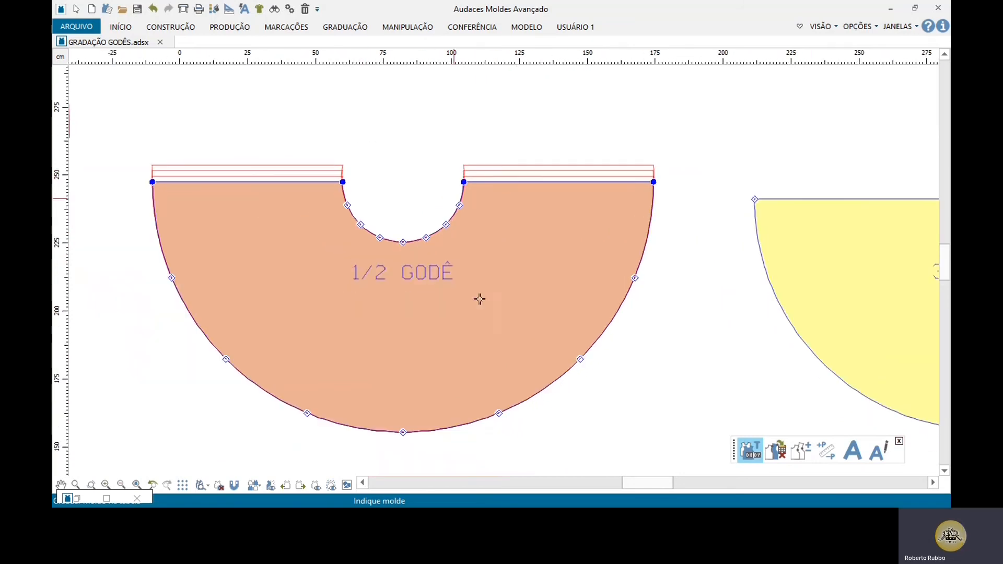
{"action": "left_click", "coordinate": [826, 452]}
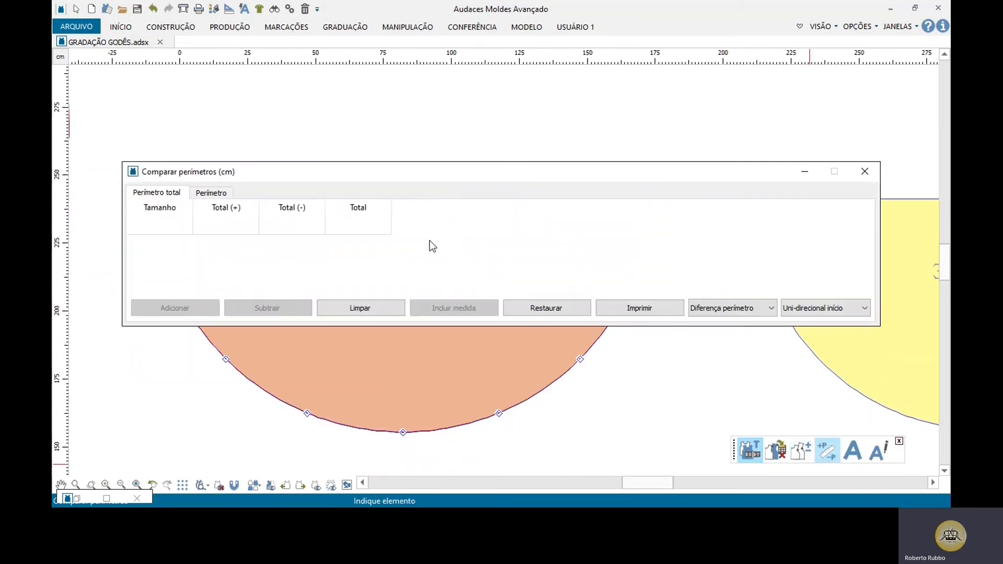
{"action": "left_click_drag", "start_coordinate": [440, 176], "coordinate": [521, 14]}
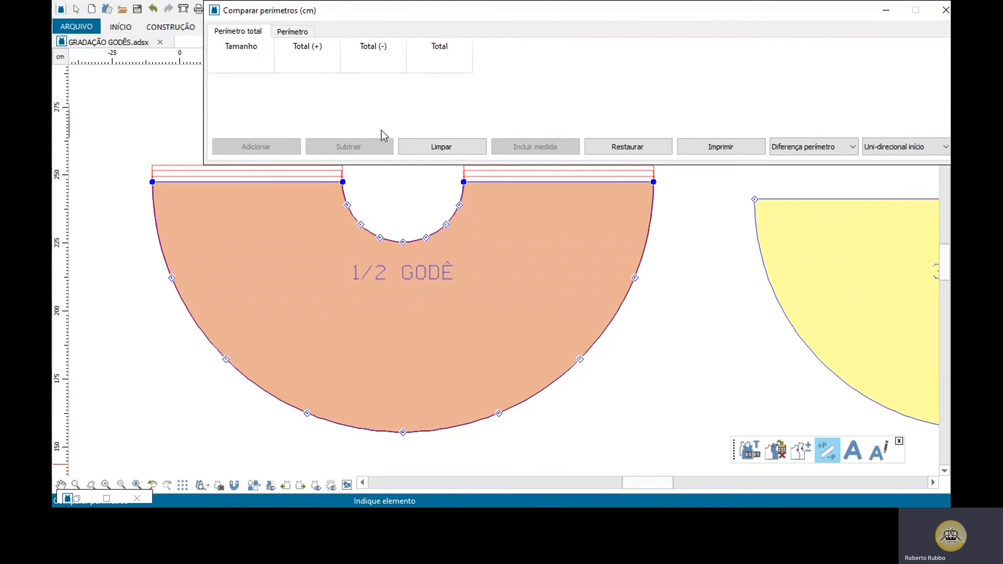
{"action": "left_click", "coordinate": [347, 192]}
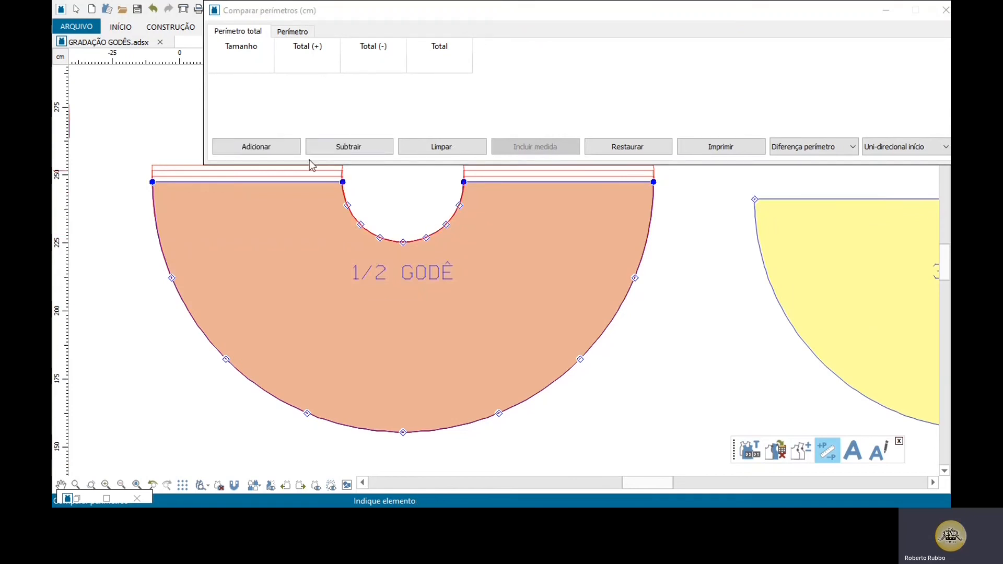
{"action": "left_click", "coordinate": [280, 146]}
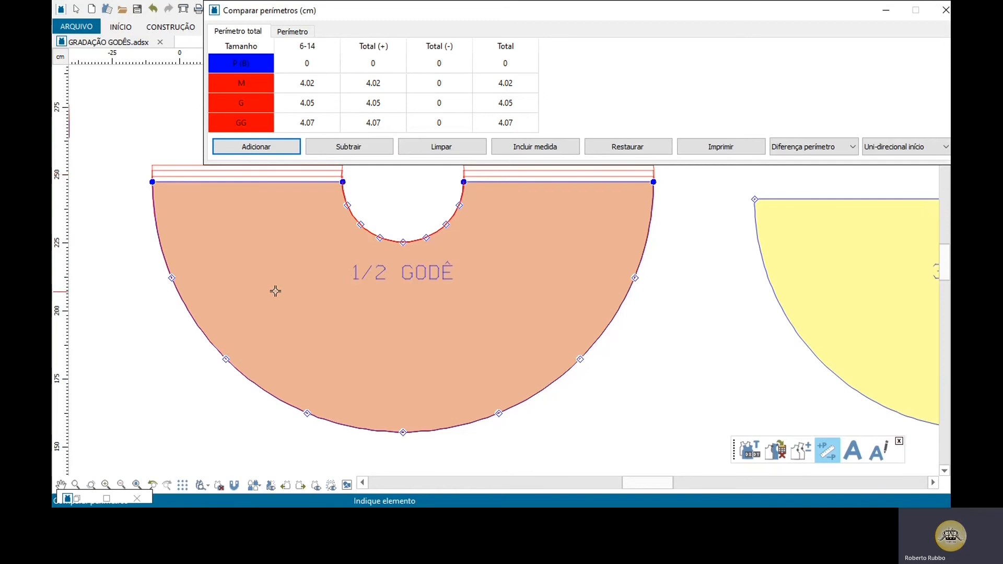
{"action": "scroll", "coordinate": [222, 298], "scroll_direction": "down", "scroll_amount": 2}
{"action": "left_click", "coordinate": [485, 393]}
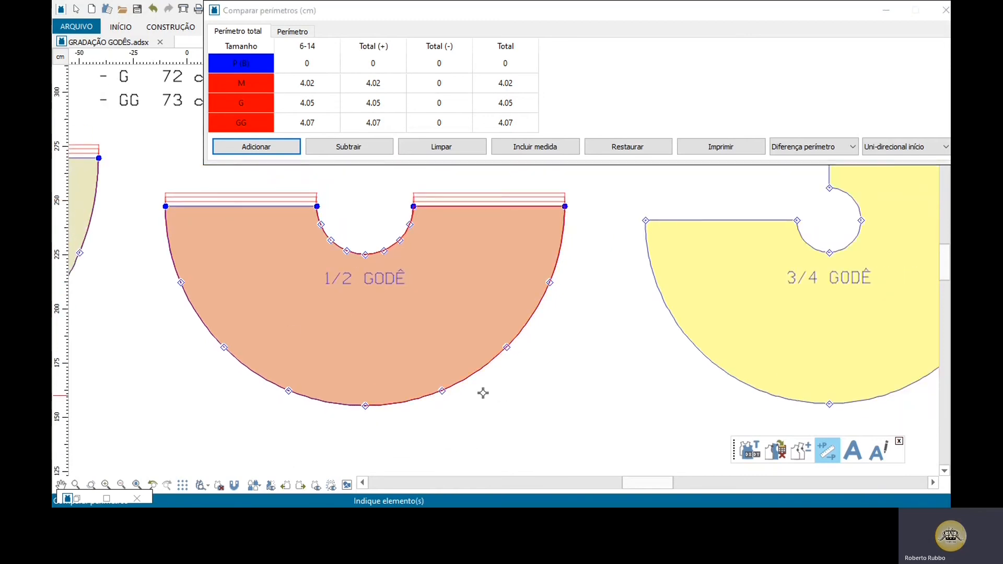
{"action": "scroll", "coordinate": [164, 365], "scroll_direction": "down", "scroll_amount": 3}
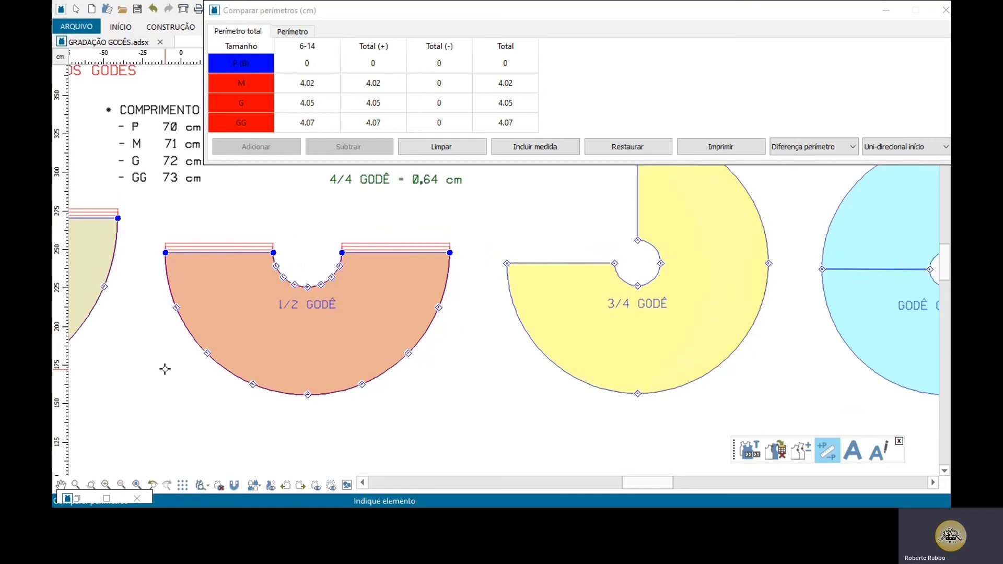
{"action": "scroll", "coordinate": [629, 269], "scroll_direction": "up", "scroll_amount": 2}
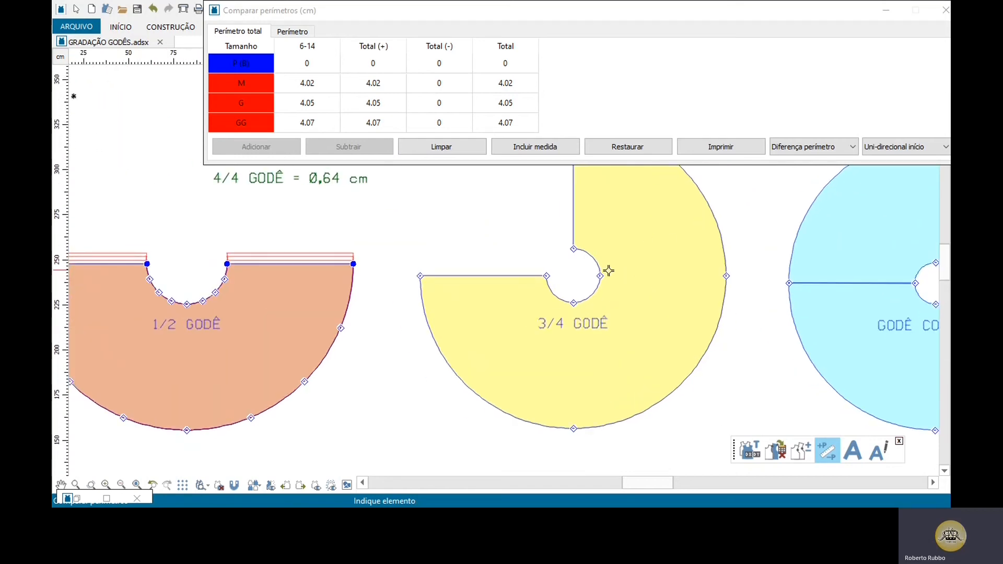
{"action": "scroll", "coordinate": [643, 299], "scroll_direction": "up", "scroll_amount": 1}
{"action": "scroll", "coordinate": [409, 284], "scroll_direction": "down", "scroll_amount": 2}
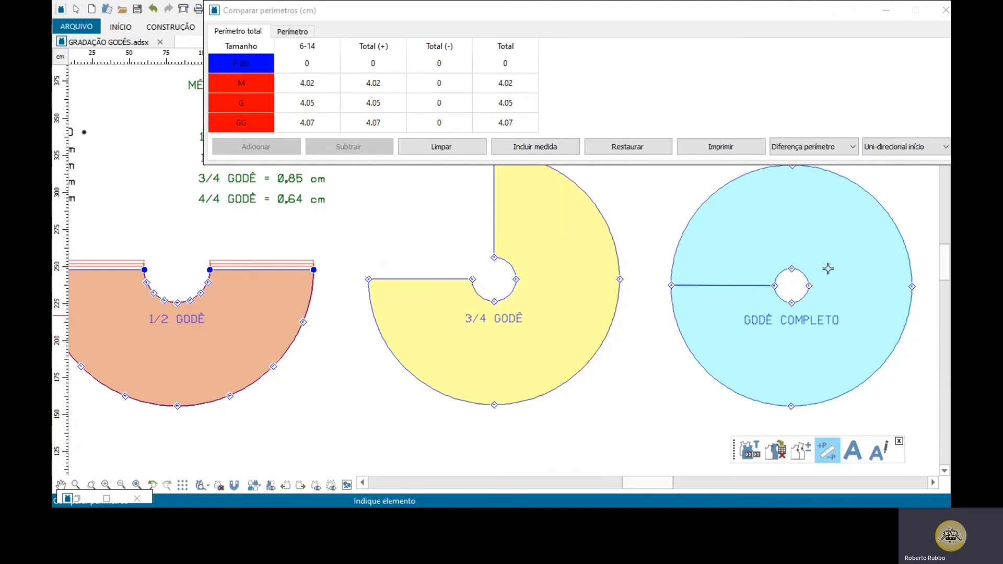
{"action": "scroll", "coordinate": [497, 288], "scroll_direction": "up", "scroll_amount": 2}
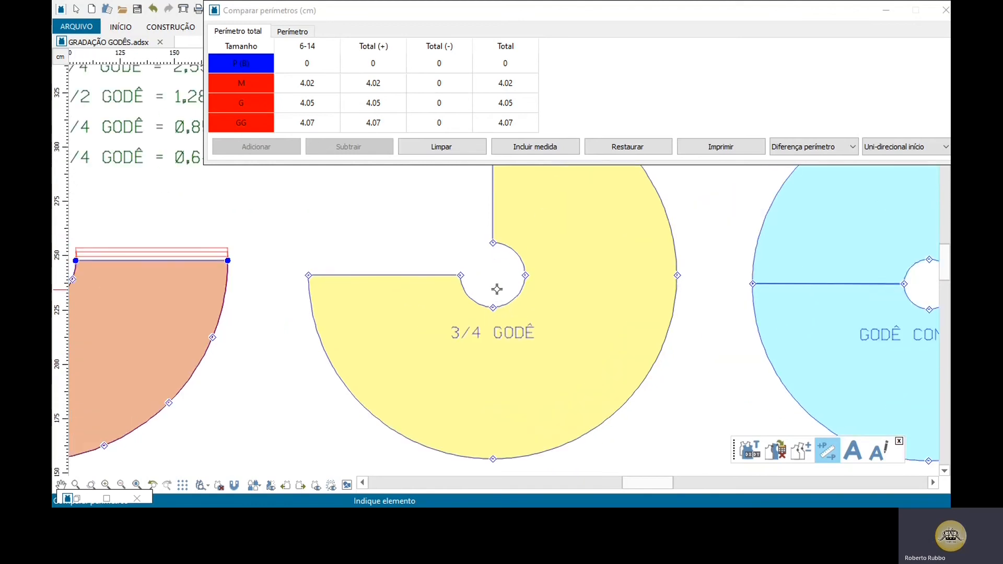
{"action": "key", "text": "Escape"}
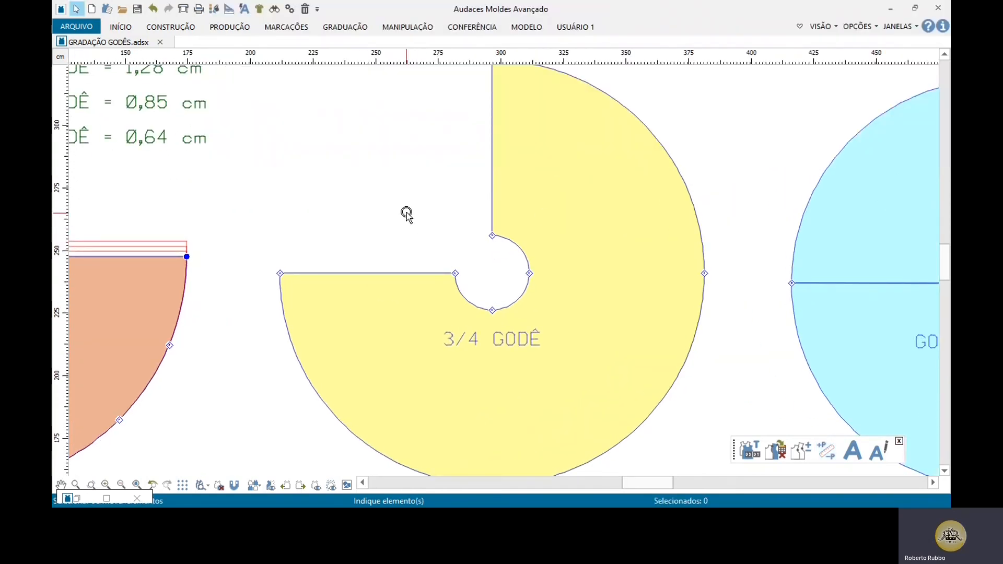
Grade both end points of the 3/4 GODÊ piece's vertical opening edge with DX -2 cm for sizes M, G and GG
{"action": "left_click", "coordinate": [749, 452]}
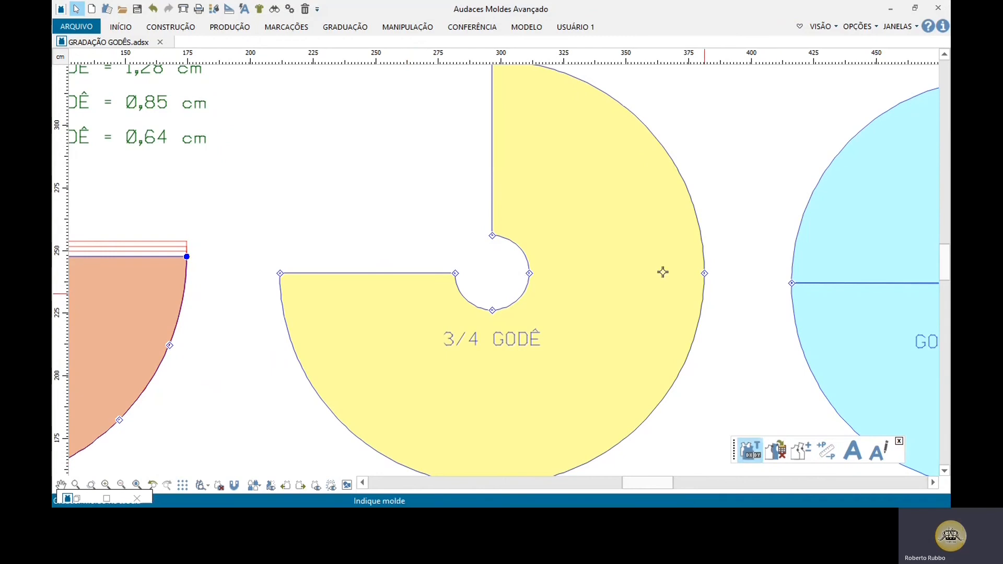
{"action": "left_click", "coordinate": [504, 238]}
{"action": "left_click", "coordinate": [492, 236]}
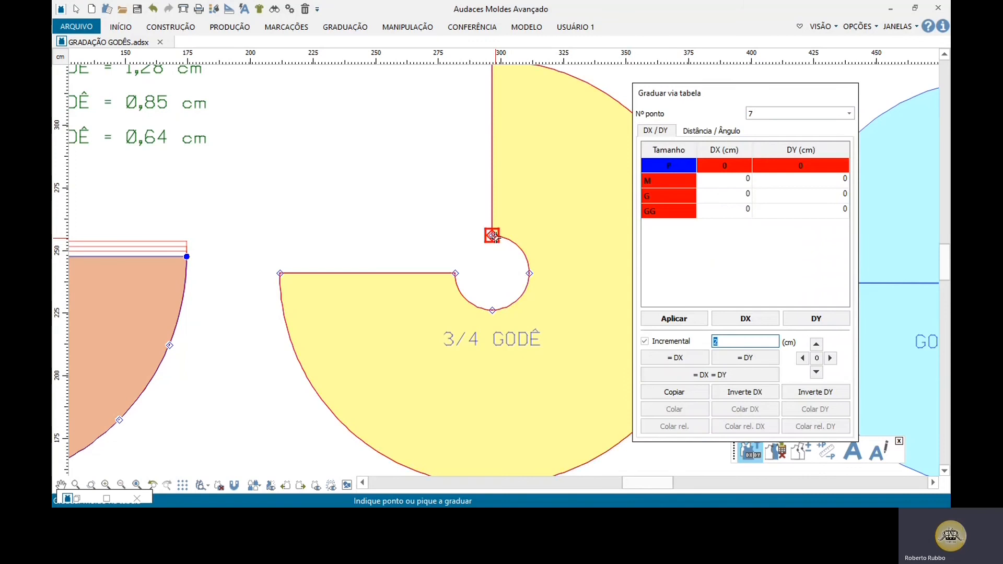
{"action": "scroll", "coordinate": [475, 272], "scroll_direction": "down", "scroll_amount": 1}
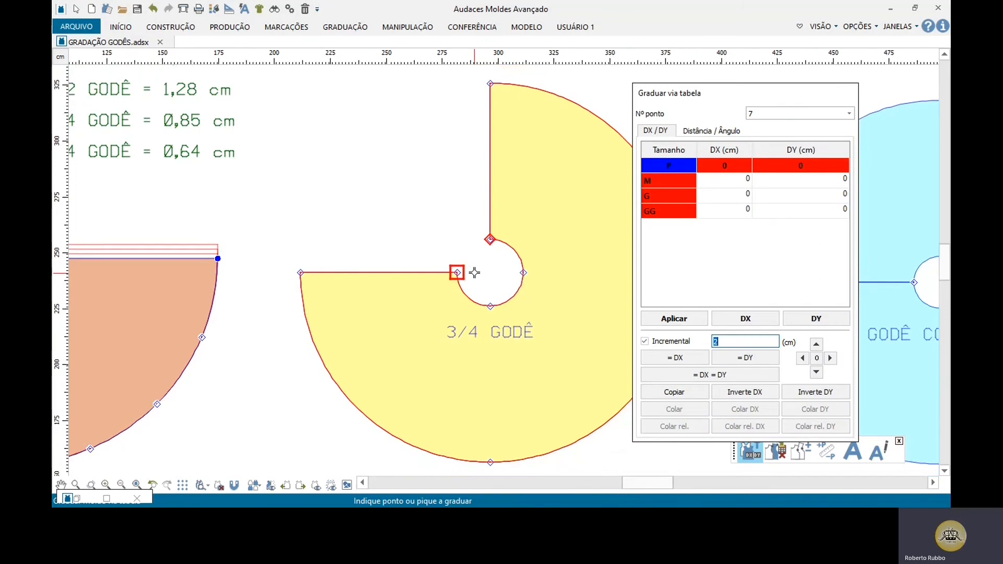
{"action": "left_click", "coordinate": [490, 82]}
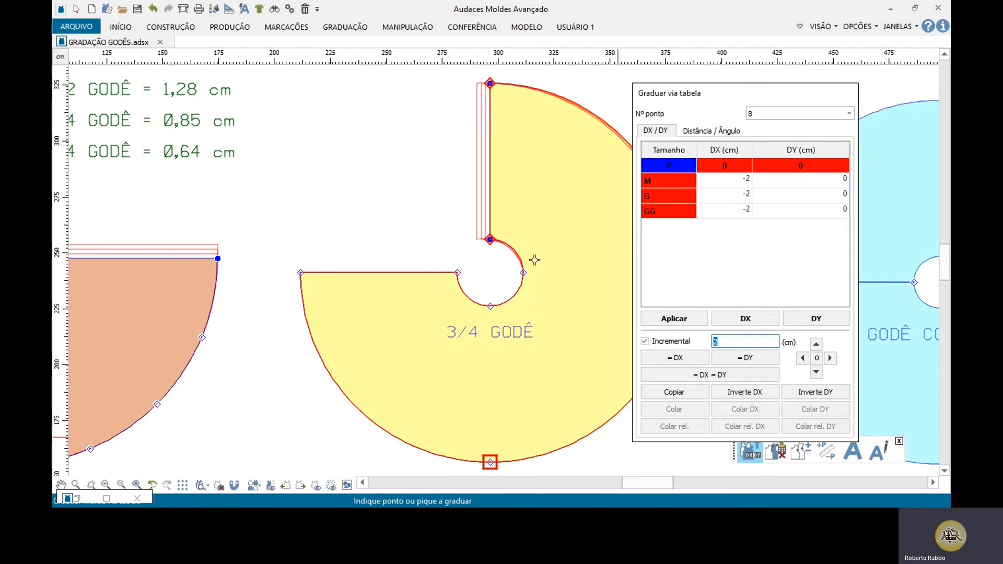
Grade both end points of the 3/4 GODÊ piece's horizontal opening edge 2 cm upward in DY for sizes M, G and GG
{"action": "left_click", "coordinate": [457, 272]}
{"action": "left_click", "coordinate": [300, 272]}
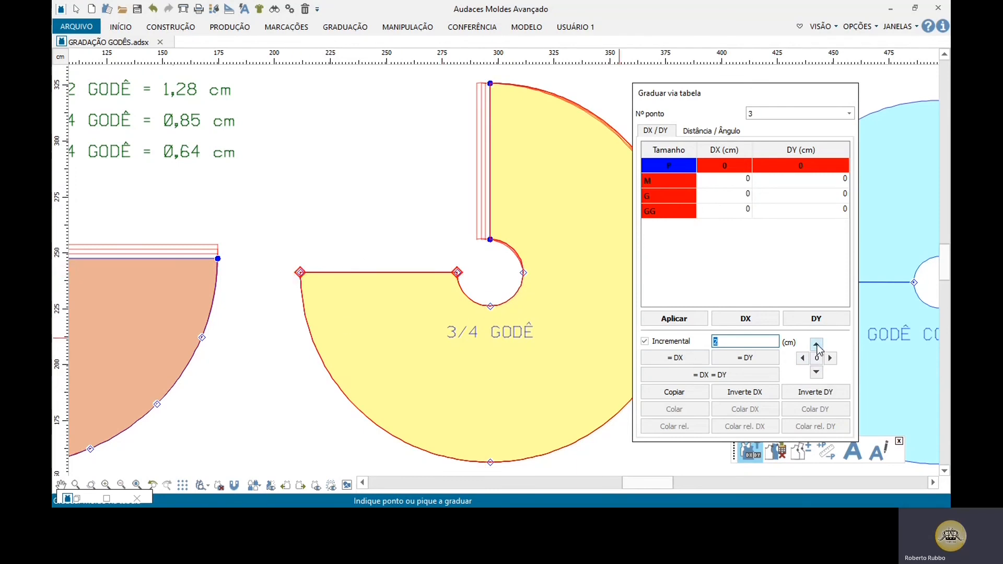
{"action": "left_click", "coordinate": [817, 346]}
{"action": "right_click", "coordinate": [509, 302]}
{"action": "scroll", "coordinate": [490, 306], "scroll_direction": "up", "scroll_amount": 1}
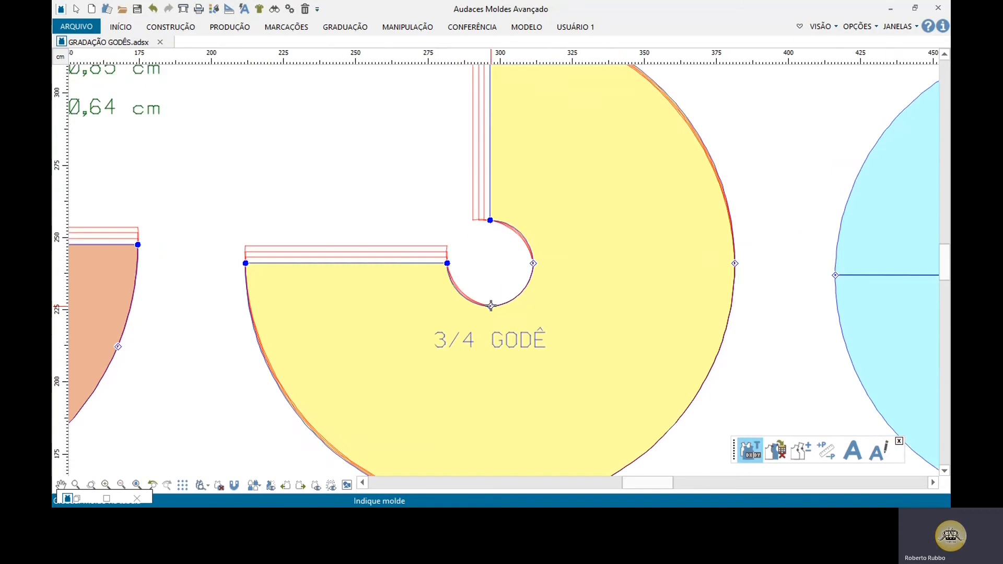
{"action": "scroll", "coordinate": [433, 260], "scroll_direction": "down", "scroll_amount": 1}
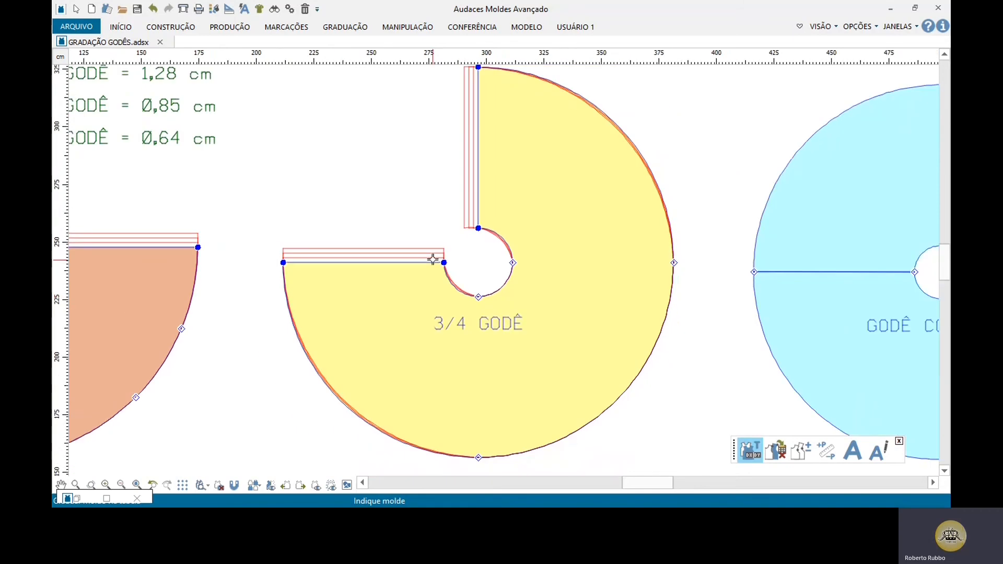
Add nine graded curve points along the hem curve of the 3/4 GODÊ piece
{"action": "left_click", "coordinate": [801, 450]}
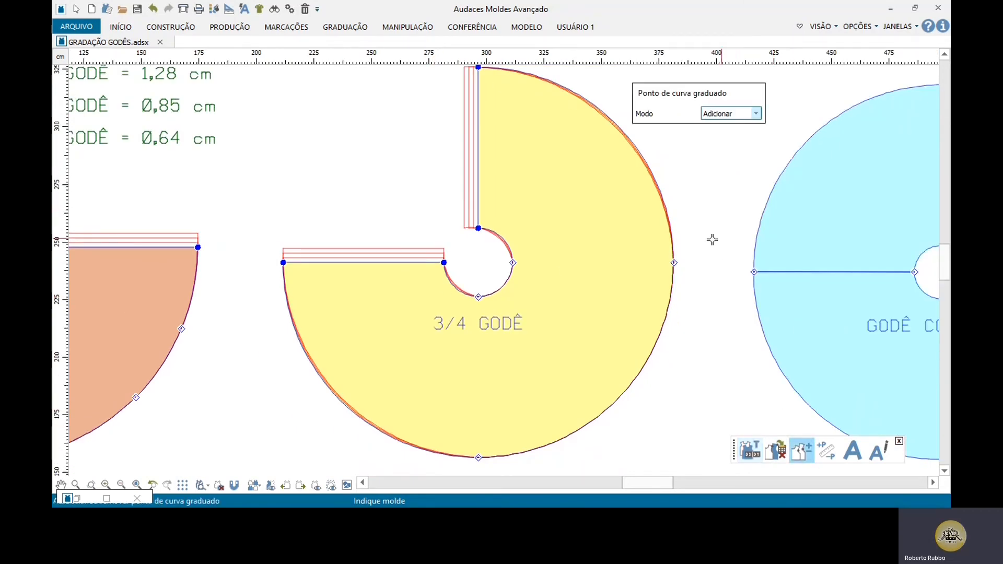
{"action": "left_click", "coordinate": [674, 243]}
{"action": "left_click", "coordinate": [663, 193]}
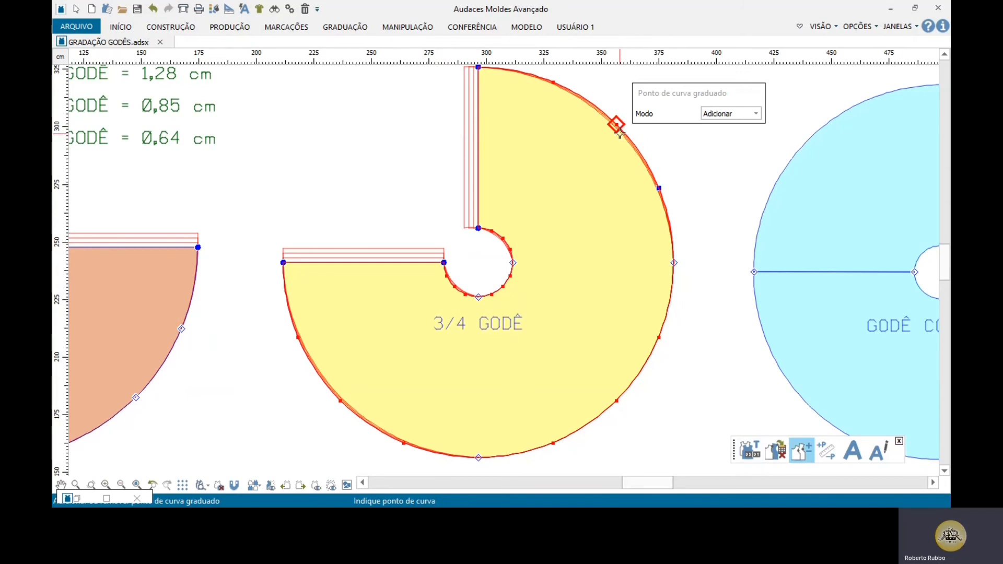
{"action": "left_click", "coordinate": [619, 133]}
{"action": "left_click", "coordinate": [551, 102]}
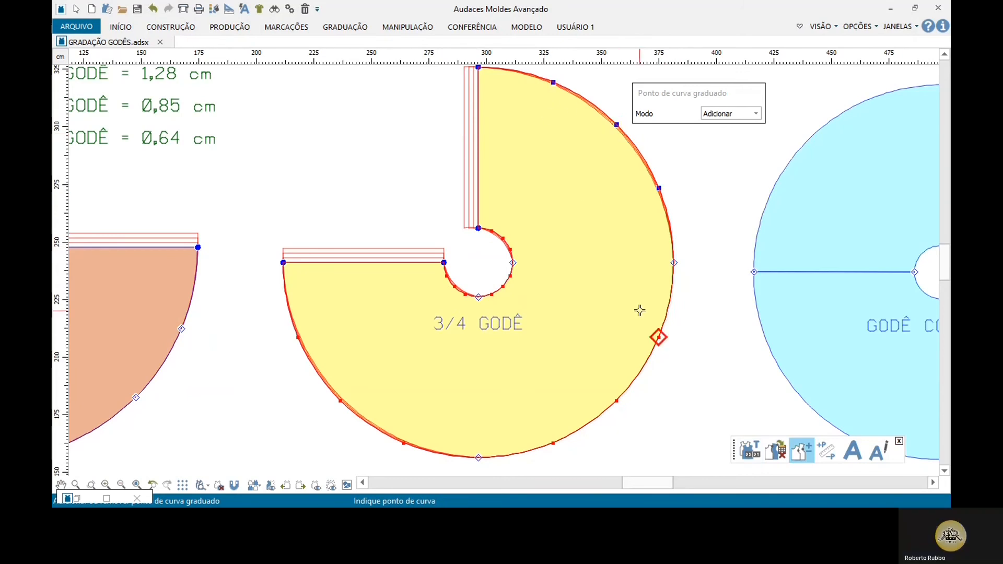
{"action": "left_click", "coordinate": [648, 321]}
{"action": "left_click", "coordinate": [612, 380]}
{"action": "left_click", "coordinate": [519, 424]}
{"action": "left_click", "coordinate": [425, 436]}
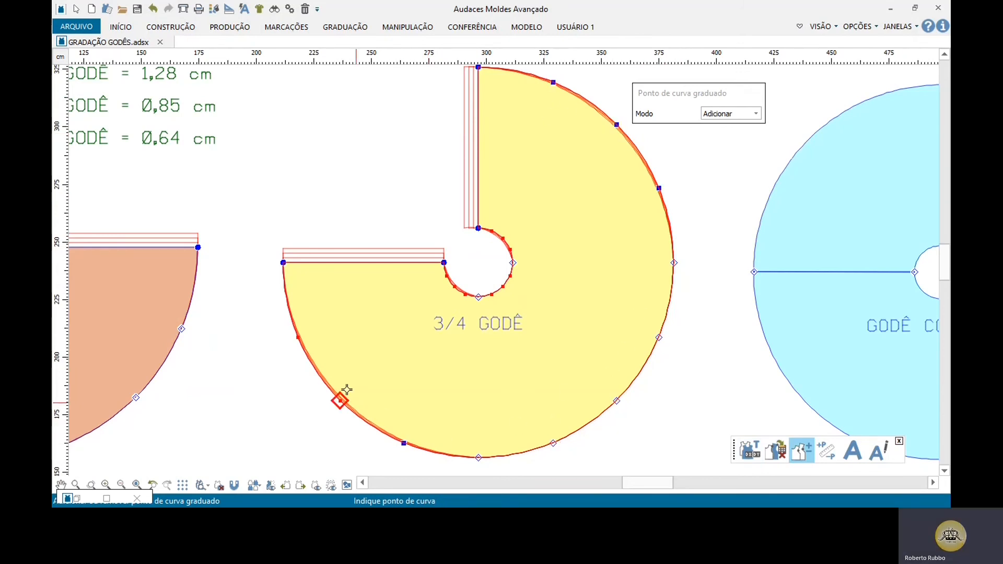
{"action": "left_click", "coordinate": [347, 390]}
{"action": "left_click", "coordinate": [320, 349]}
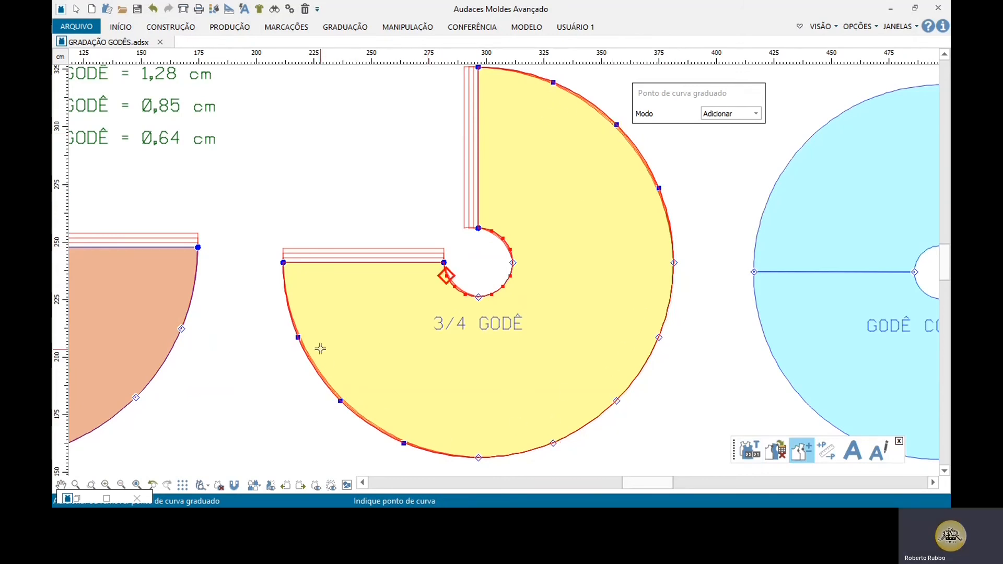
Add nine graded curve points along the waist curve of the 3/4 GODÊ piece
{"action": "left_click", "coordinate": [421, 289]}
{"action": "left_click", "coordinate": [434, 298]}
{"action": "left_click", "coordinate": [453, 304]}
{"action": "left_click", "coordinate": [504, 300]}
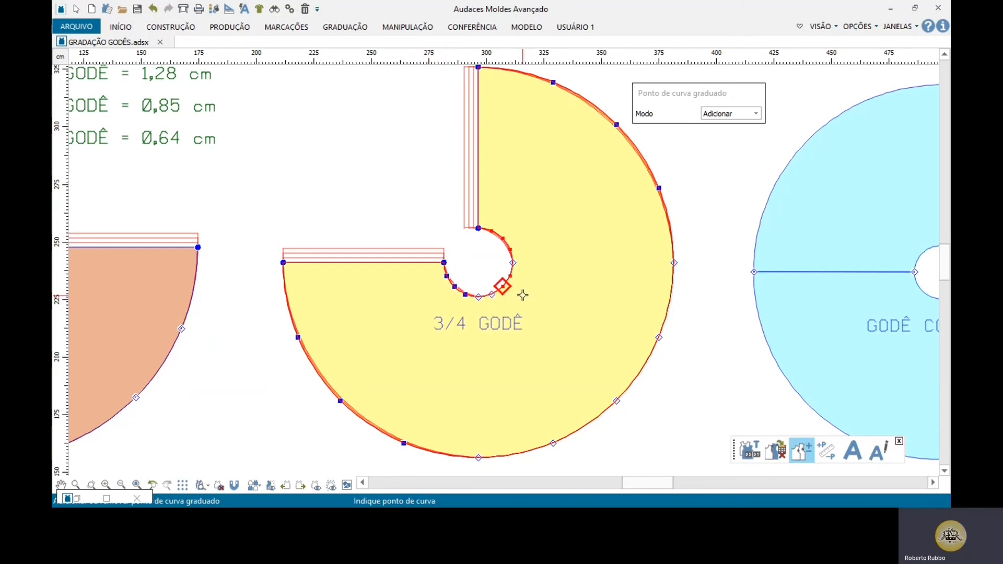
{"action": "left_click", "coordinate": [521, 291]}
{"action": "left_click", "coordinate": [536, 269]}
{"action": "left_click", "coordinate": [530, 248]}
{"action": "left_click", "coordinate": [514, 221]}
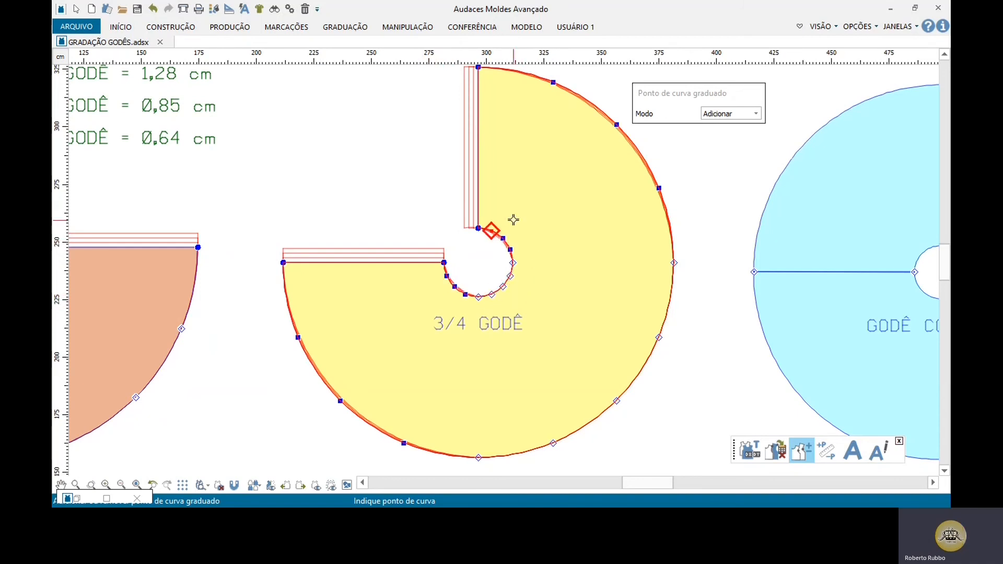
{"action": "right_click", "coordinate": [513, 220]}
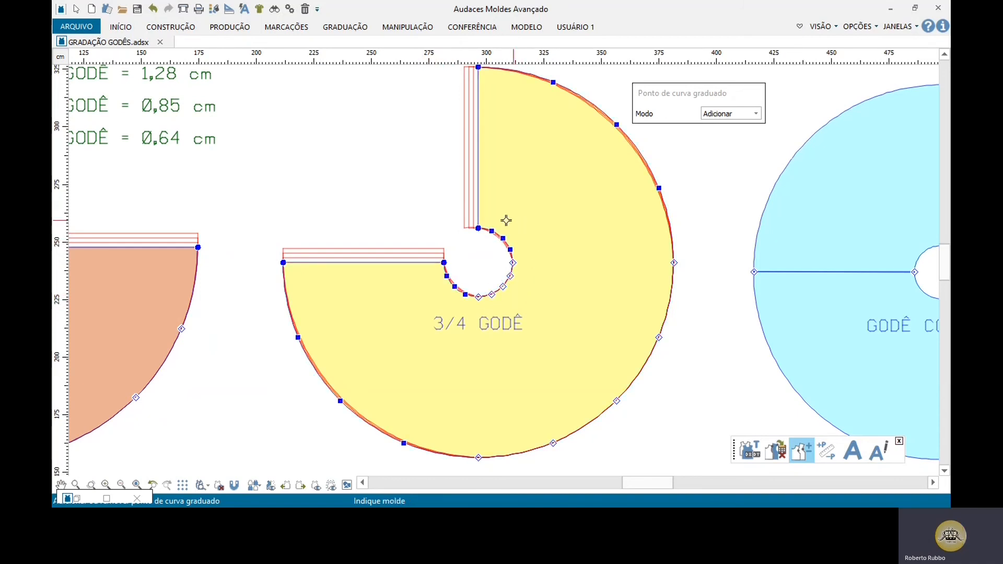
Set the grading of all intermediate waist curve points of the 3/4 GODÊ piece to 0
{"action": "left_click", "coordinate": [751, 450]}
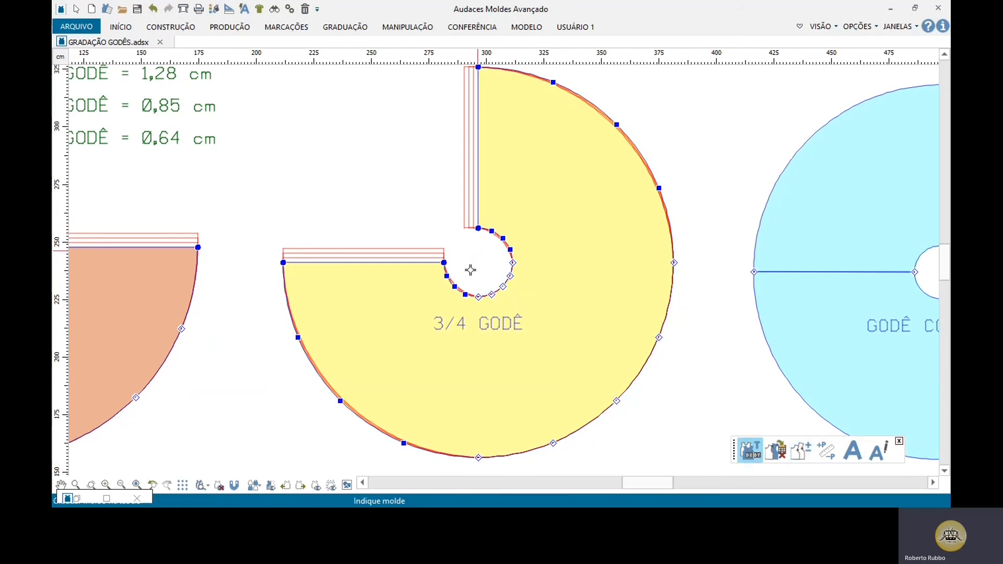
{"action": "left_click", "coordinate": [451, 283]}
{"action": "left_click", "coordinate": [448, 277]}
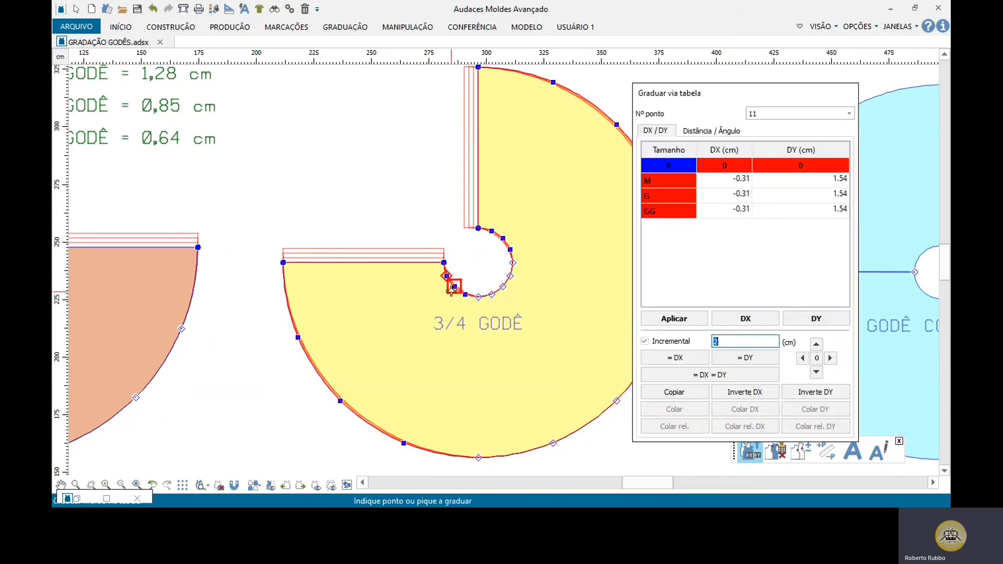
{"action": "left_click", "coordinate": [453, 288]}
{"action": "left_click", "coordinate": [478, 297]}
{"action": "left_click", "coordinate": [503, 288]}
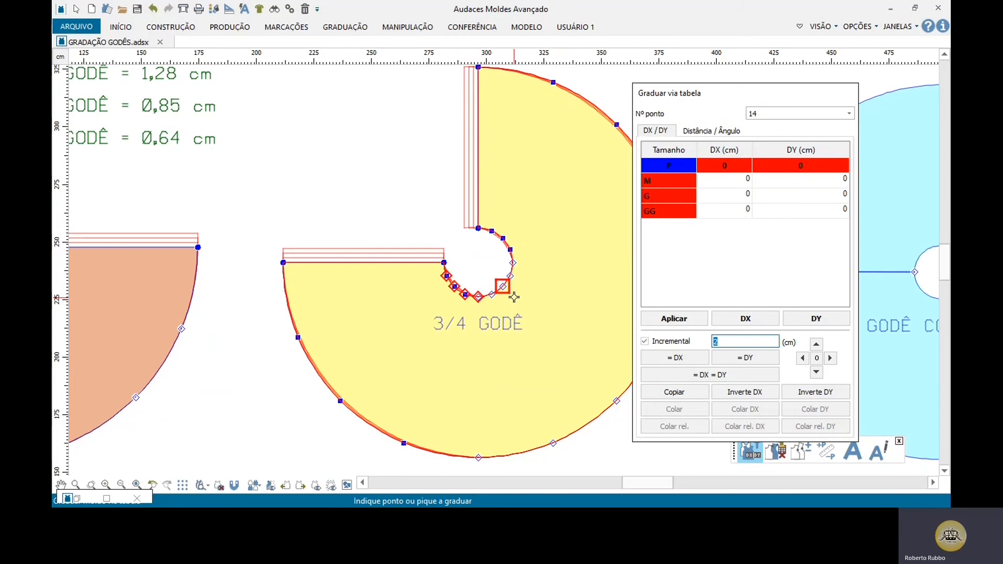
{"action": "left_click", "coordinate": [512, 277]}
{"action": "left_click", "coordinate": [514, 262]}
{"action": "left_click", "coordinate": [519, 249]}
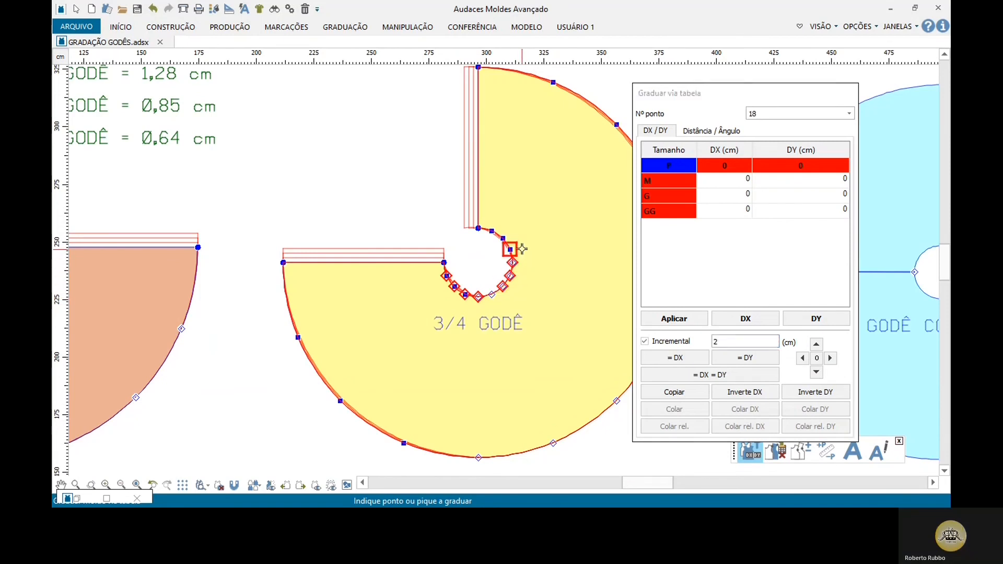
{"action": "left_click", "coordinate": [511, 237]}
{"action": "left_click", "coordinate": [499, 228]}
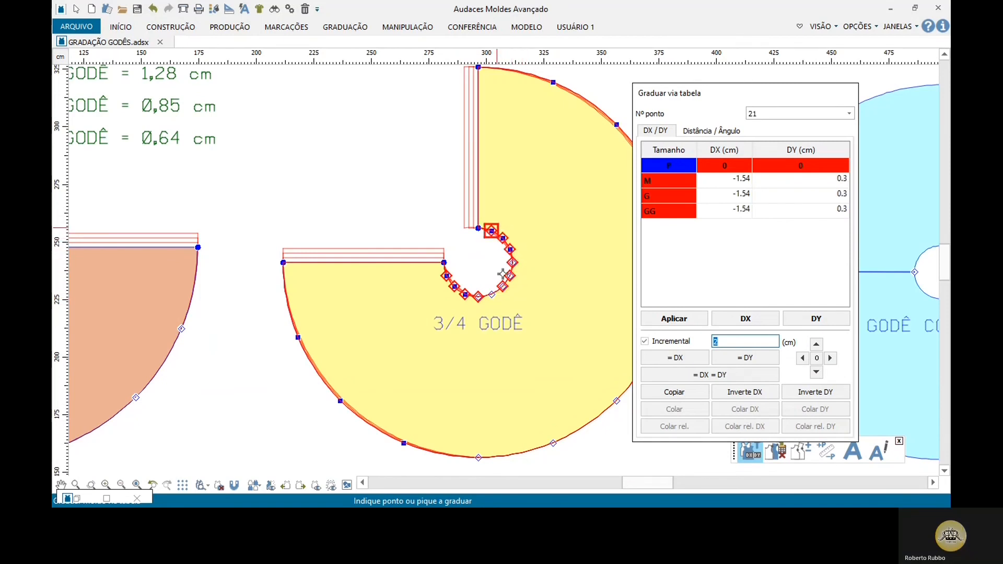
{"action": "left_click", "coordinate": [492, 309]}
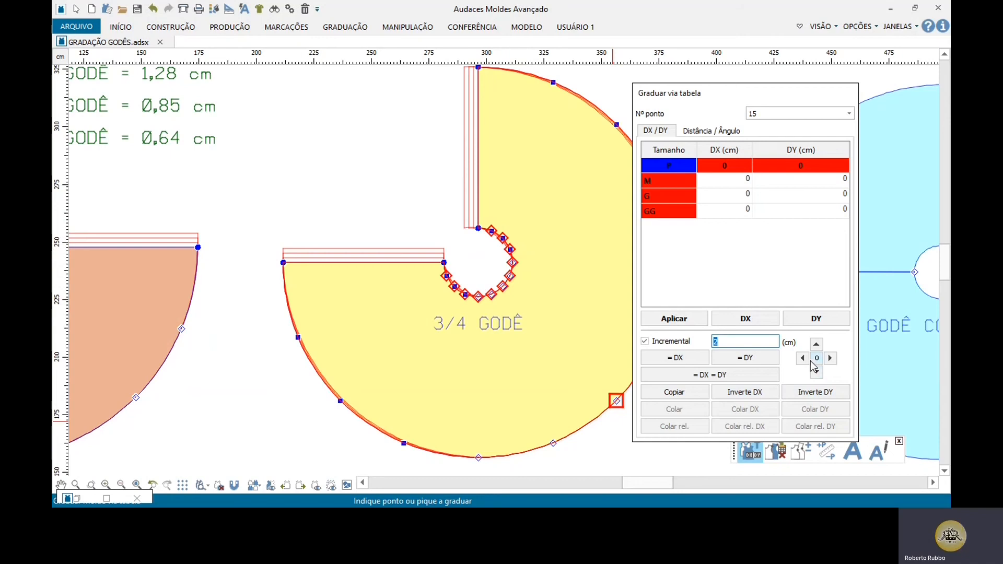
Set the grading of all intermediate hem curve points of the 3/4 GODÊ piece to 0 and leave the grading command
{"action": "left_click", "coordinate": [553, 445]}
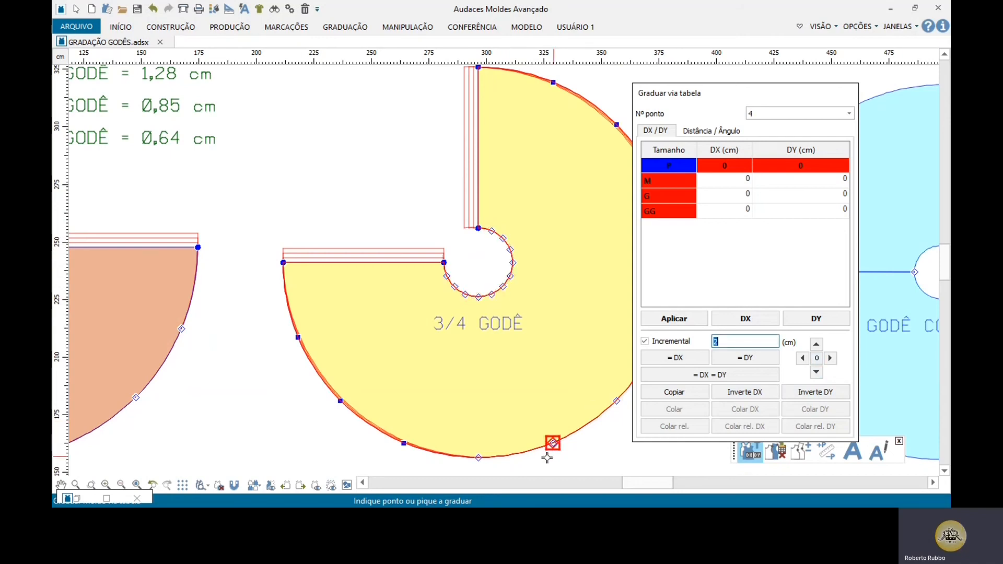
{"action": "left_click", "coordinate": [478, 460]}
{"action": "left_click", "coordinate": [403, 444]}
{"action": "left_click", "coordinate": [340, 402]}
{"action": "left_click", "coordinate": [297, 338]}
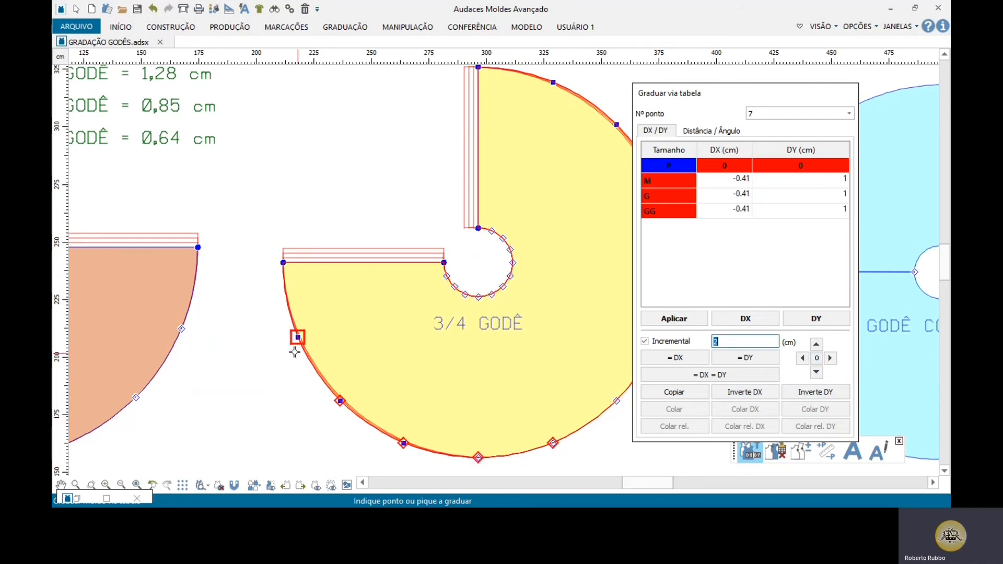
{"action": "scroll", "coordinate": [444, 222], "scroll_direction": "down", "scroll_amount": 2}
{"action": "scroll", "coordinate": [444, 222], "scroll_direction": "up", "scroll_amount": 2}
{"action": "left_click", "coordinate": [461, 143]}
{"action": "left_click", "coordinate": [520, 182]}
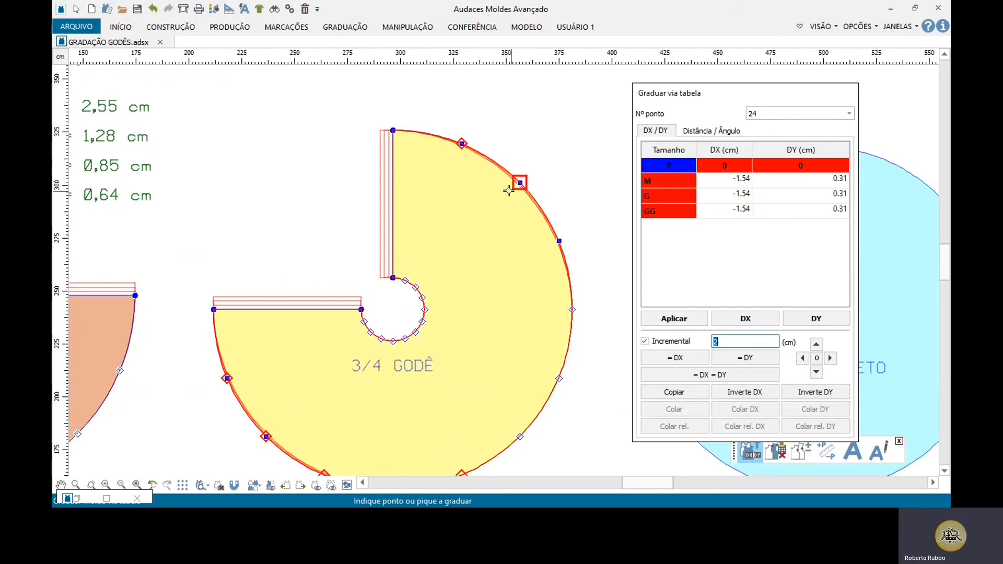
{"action": "left_click", "coordinate": [559, 241]}
{"action": "left_click", "coordinate": [571, 310]}
{"action": "left_click", "coordinate": [559, 378]}
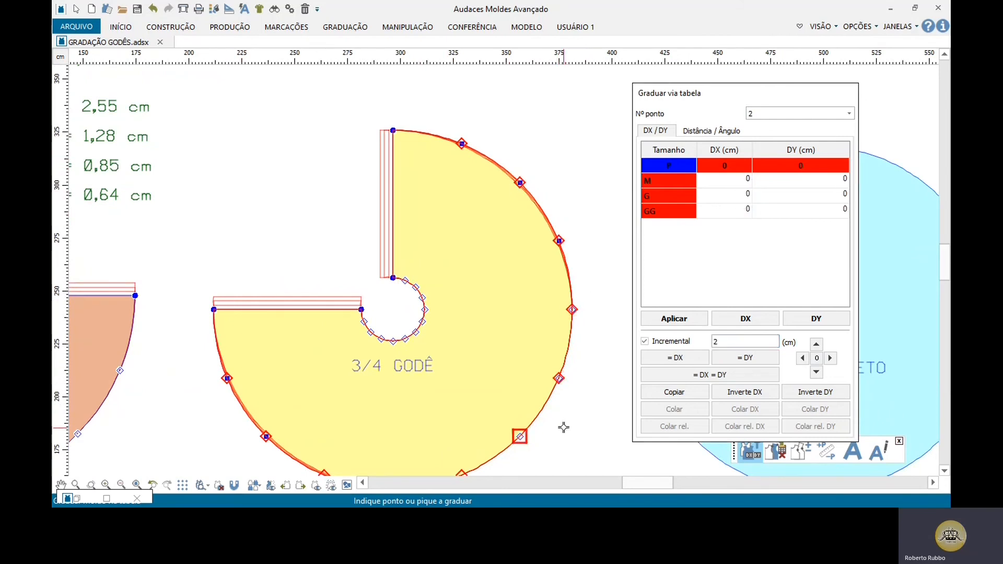
{"action": "left_click", "coordinate": [820, 361]}
{"action": "right_click", "coordinate": [513, 327]}
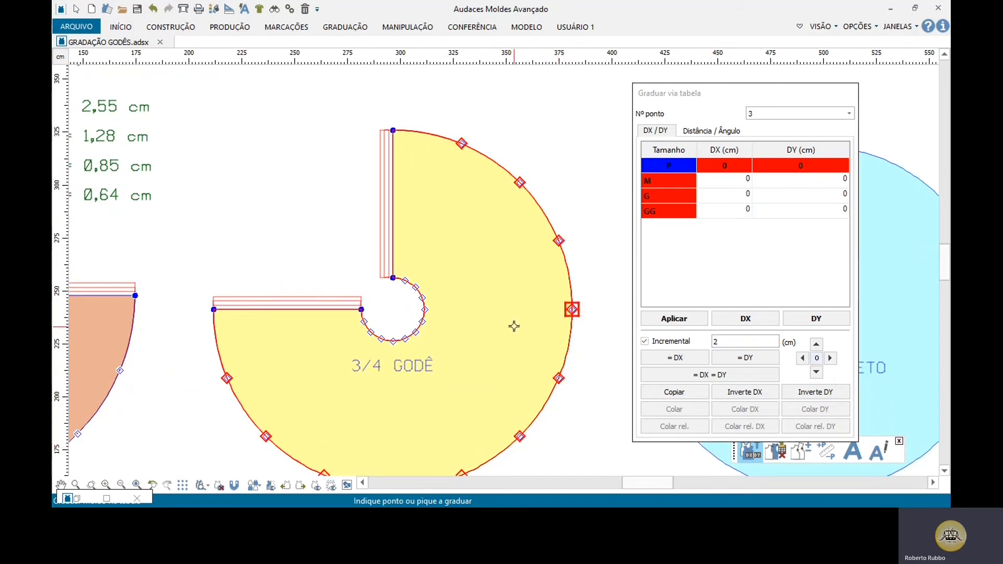
{"action": "scroll", "coordinate": [548, 288], "scroll_direction": "down", "scroll_amount": 1}
{"action": "scroll", "coordinate": [356, 316], "scroll_direction": "up", "scroll_amount": 1}
{"action": "key", "text": "Escape"}
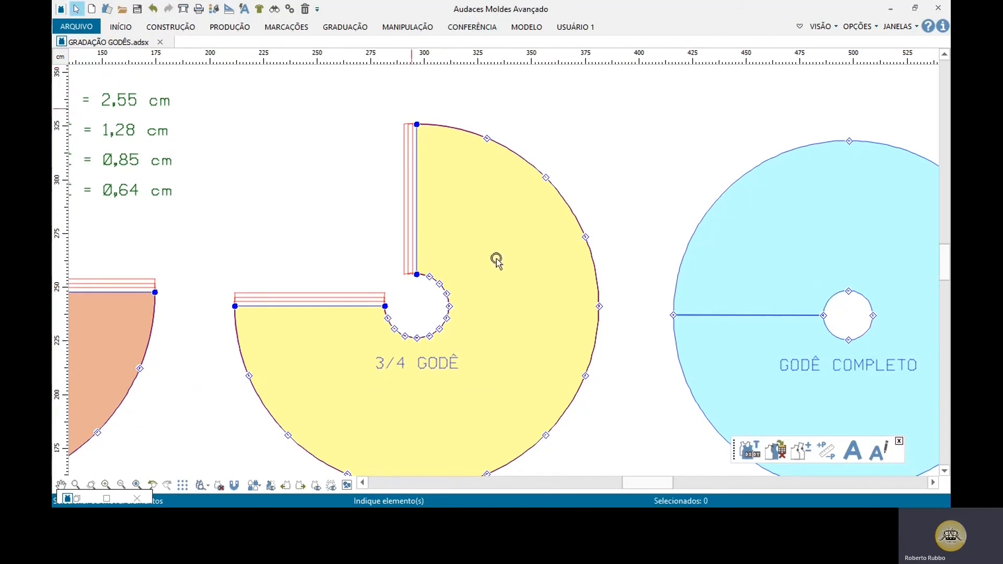
{"action": "left_click", "coordinate": [800, 452]}
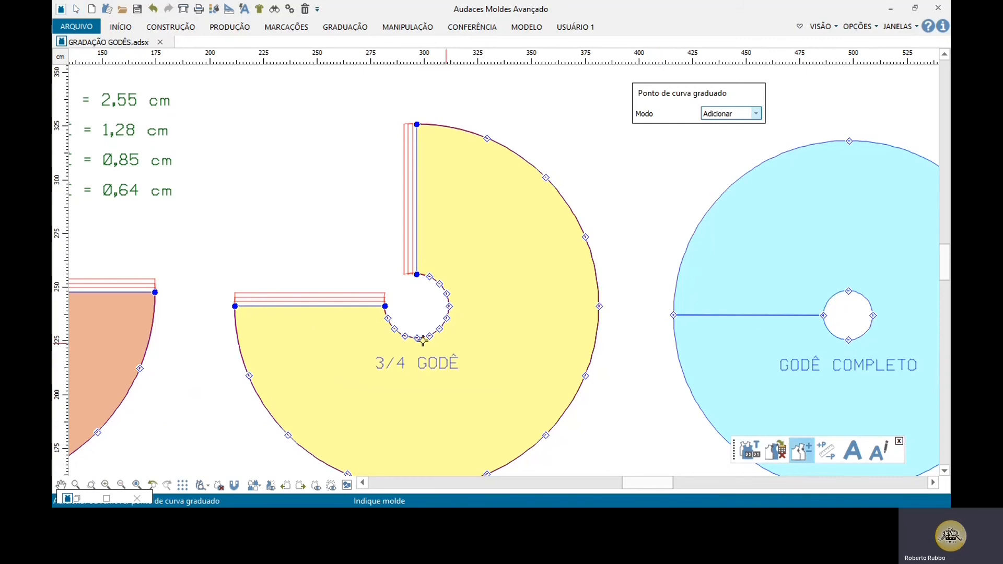
{"action": "scroll", "coordinate": [423, 340], "scroll_direction": "up", "scroll_amount": 2}
{"action": "left_click", "coordinate": [385, 297]}
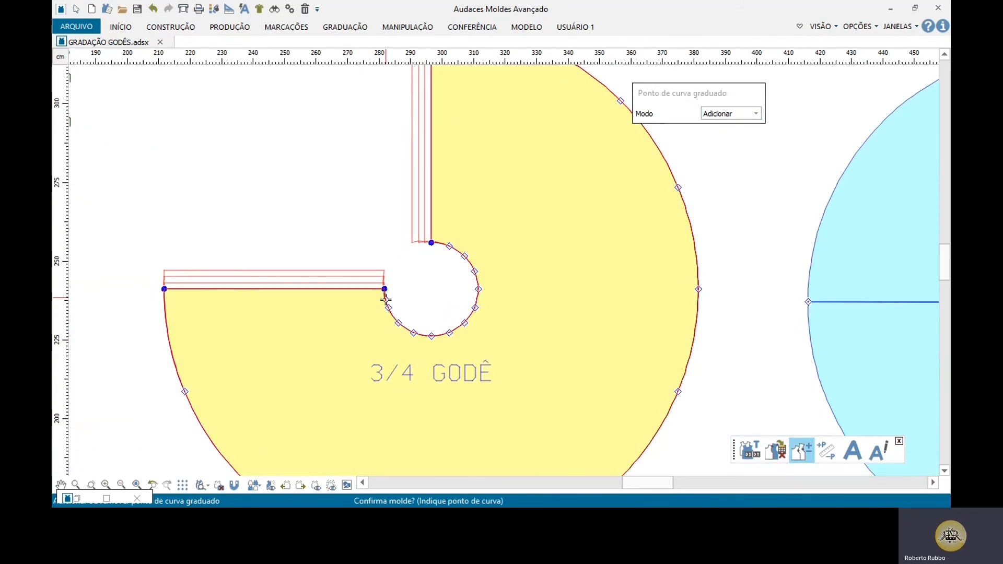
{"action": "left_click", "coordinate": [463, 295]}
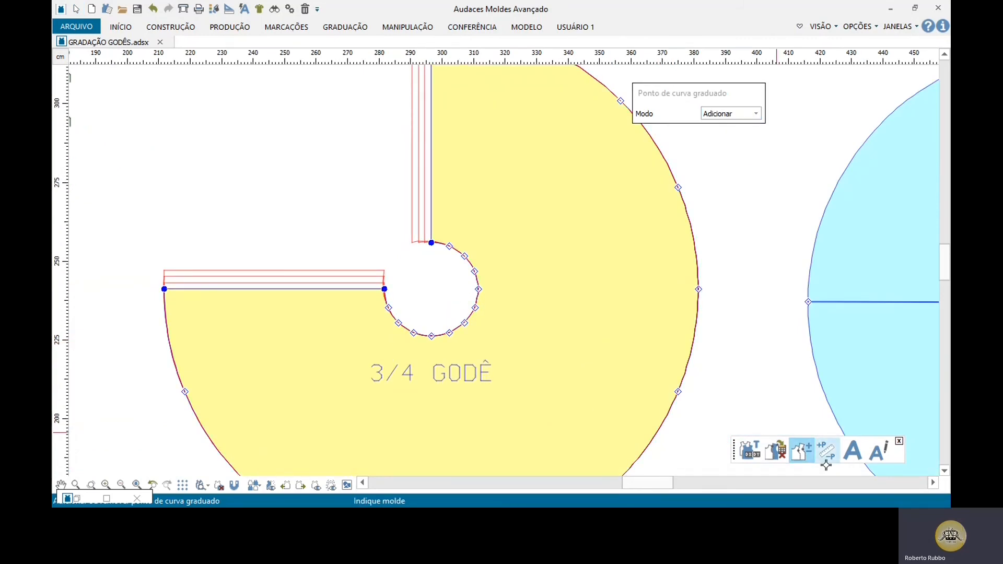
Compare the perimeter of the 3/4 GODÊ waist curve across the sizes
{"action": "left_click", "coordinate": [827, 450]}
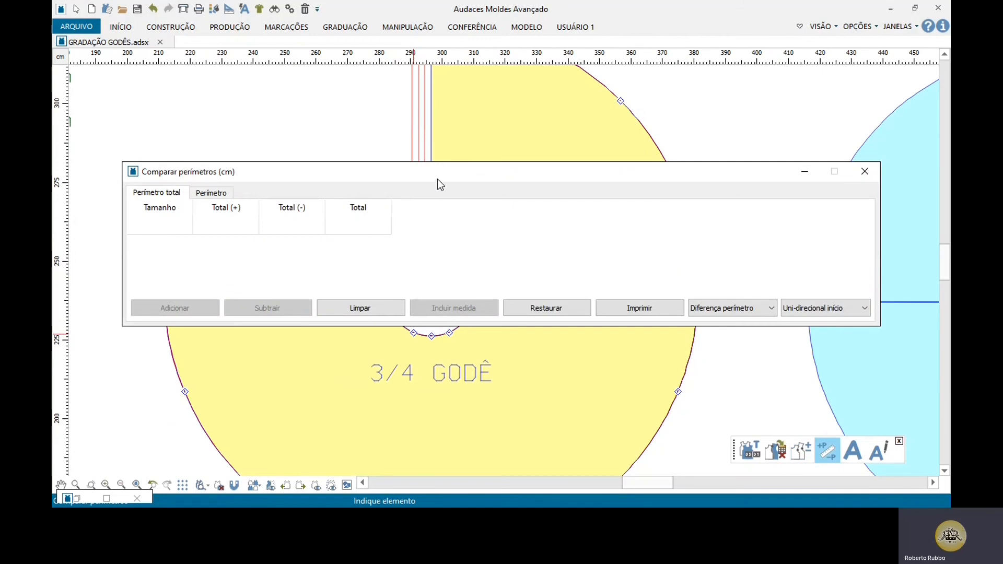
{"action": "left_click_drag", "start_coordinate": [440, 179], "coordinate": [536, 18]}
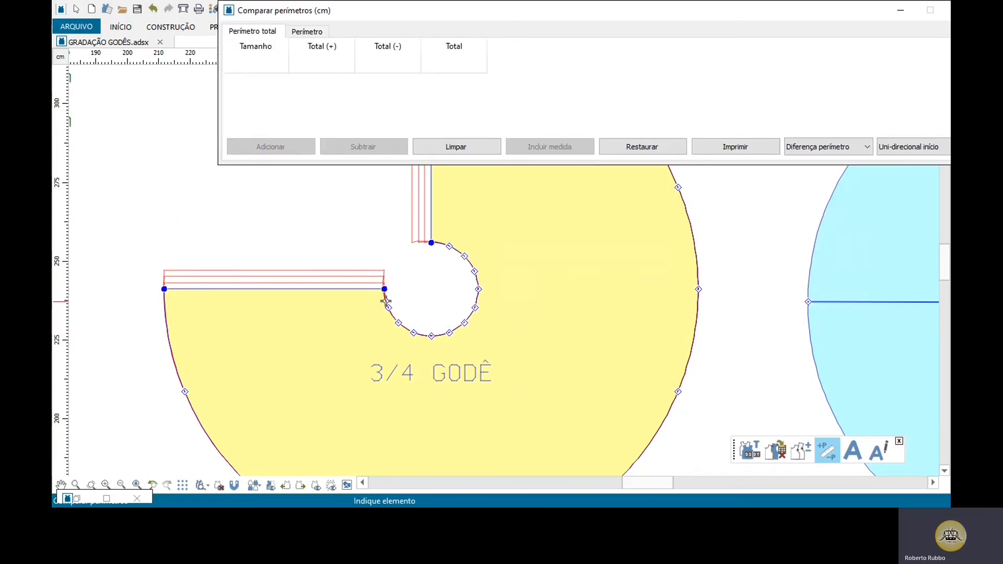
{"action": "left_click", "coordinate": [385, 295]}
{"action": "right_click", "coordinate": [439, 288]}
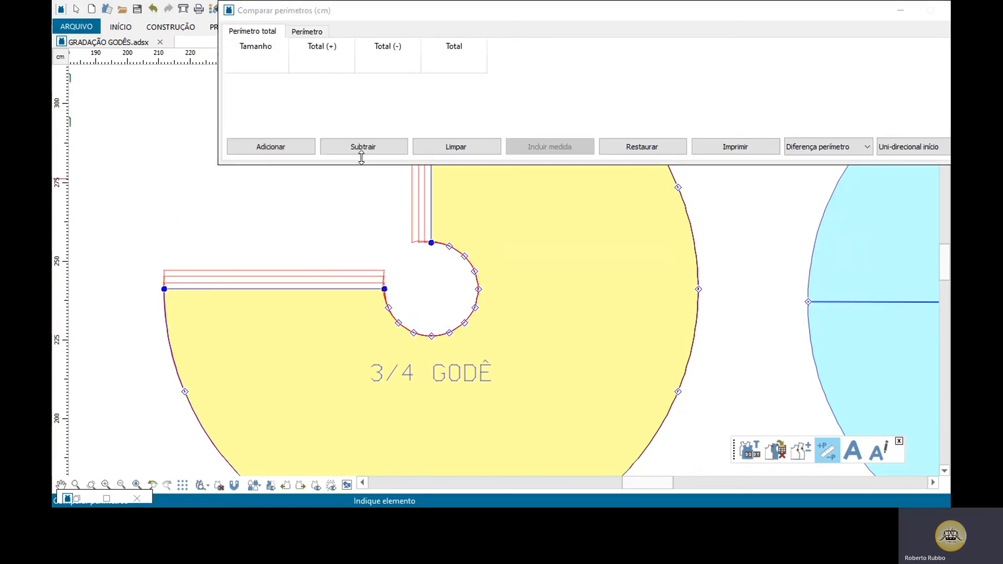
{"action": "left_click", "coordinate": [301, 151]}
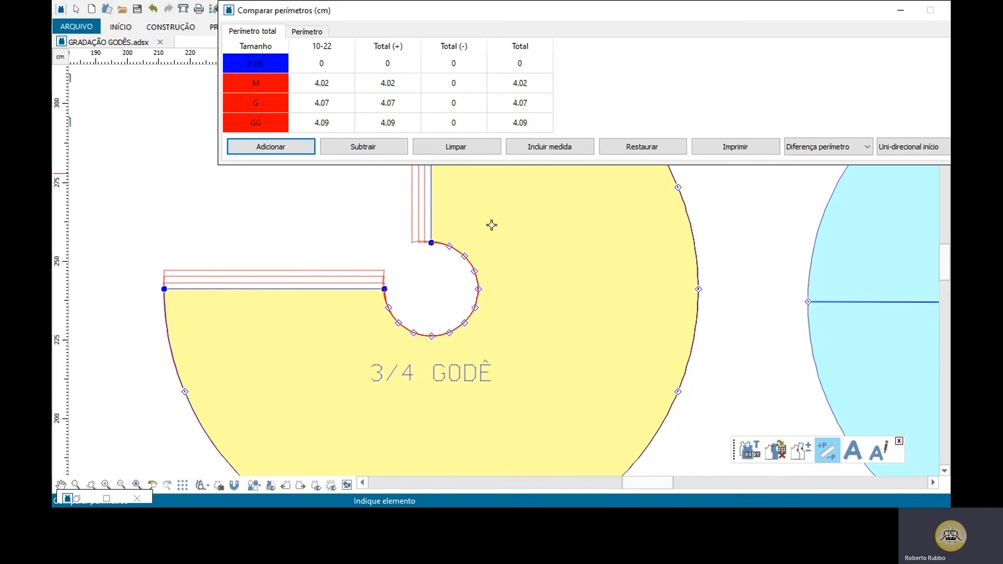
{"action": "left_click", "coordinate": [531, 297]}
{"action": "scroll", "coordinate": [531, 298], "scroll_direction": "down", "scroll_amount": 2}
{"action": "scroll", "coordinate": [531, 298], "scroll_direction": "down", "scroll_amount": 2}
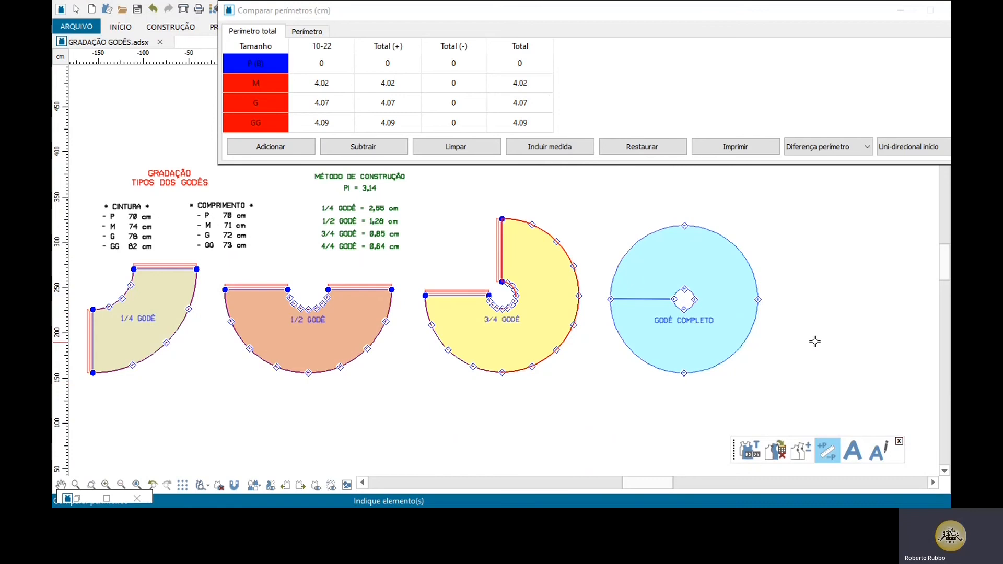
Close the perimeter comparison and examine the graded opening edges and waist curve of the 3/4 GODÊ piece
{"action": "scroll", "coordinate": [664, 334], "scroll_direction": "up", "scroll_amount": 2}
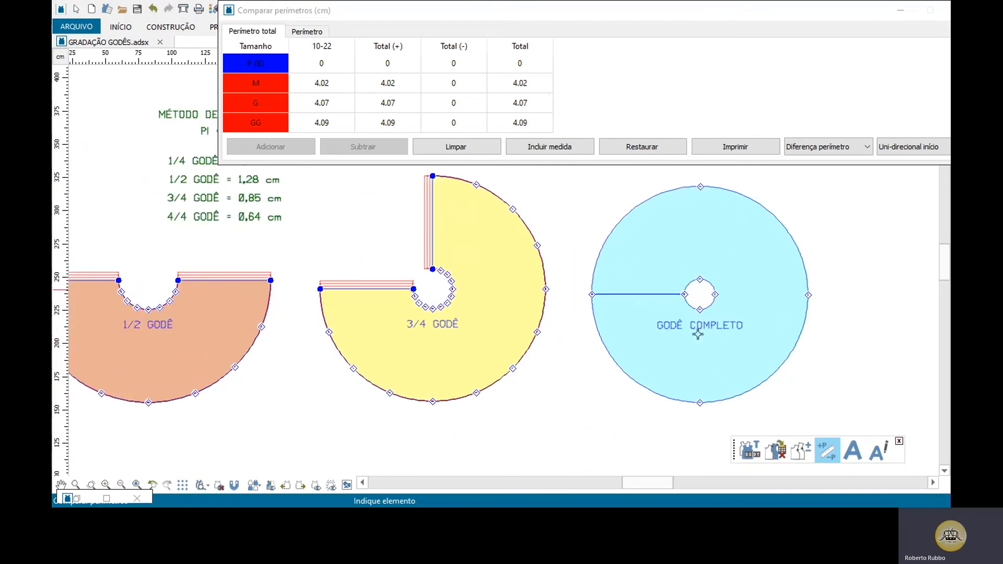
{"action": "scroll", "coordinate": [768, 366], "scroll_direction": "down", "scroll_amount": 3}
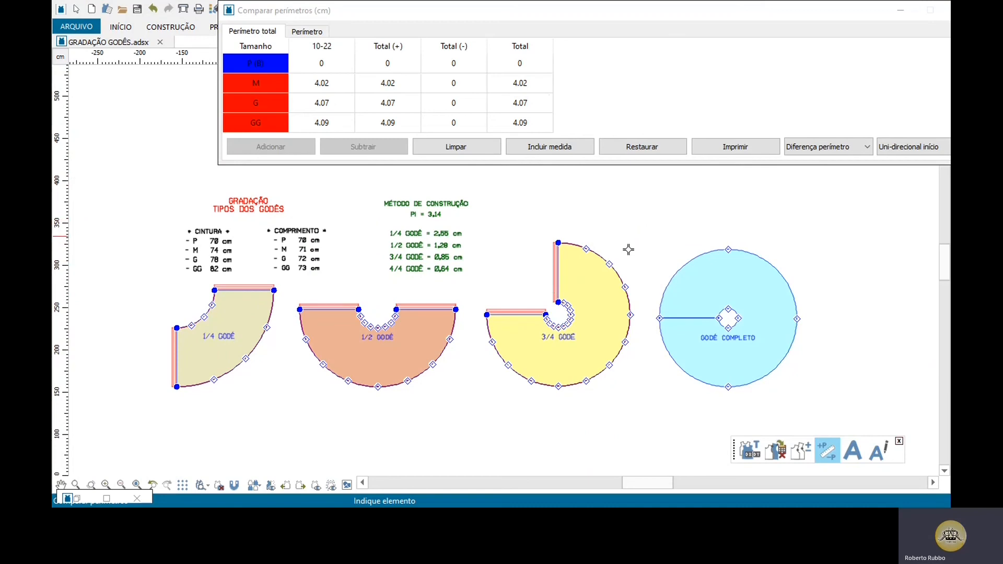
{"action": "key", "text": "Escape"}
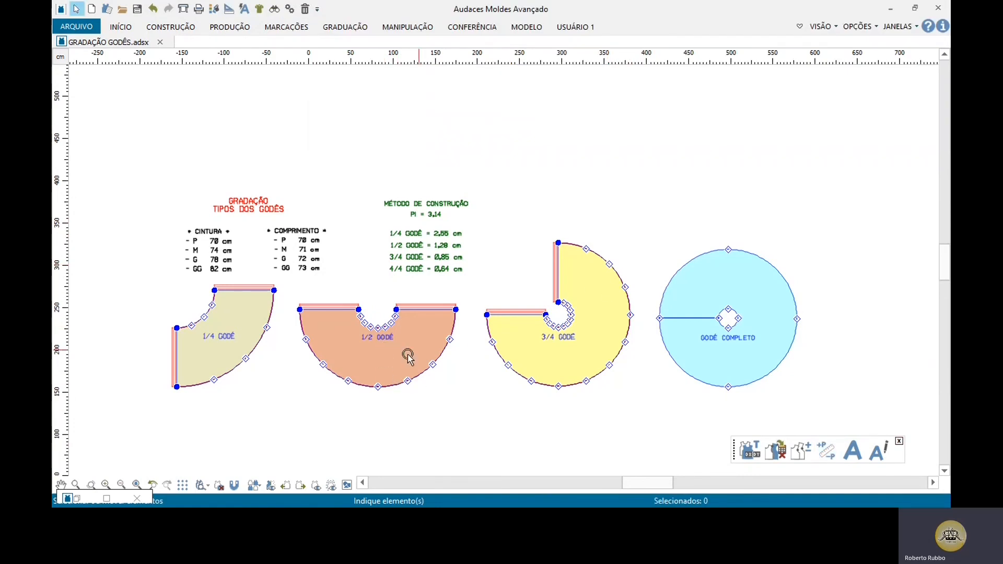
{"action": "scroll", "coordinate": [160, 339], "scroll_direction": "up", "scroll_amount": 3}
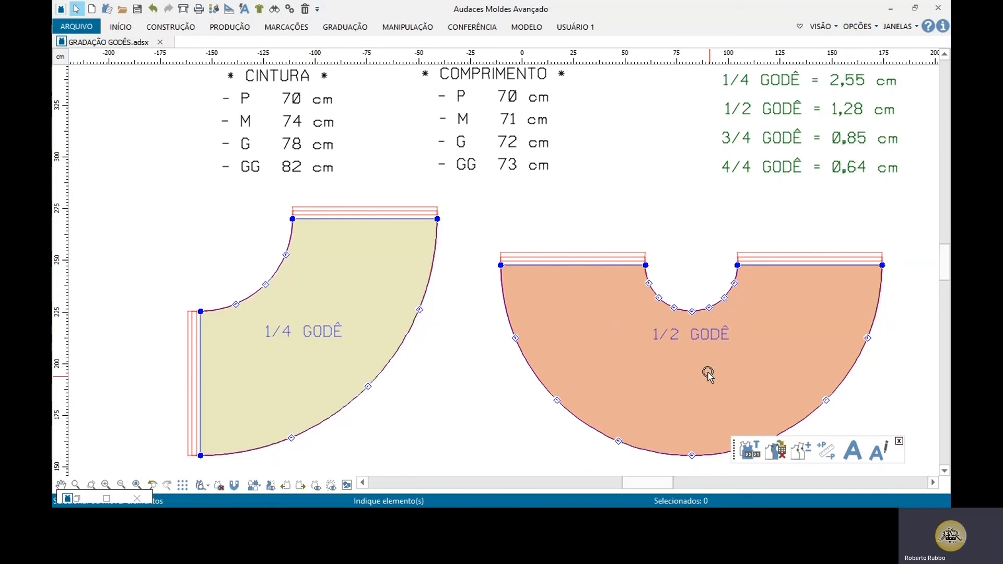
{"action": "middle_click_drag", "start_coordinate": [708, 374], "coordinate": [622, 343]}
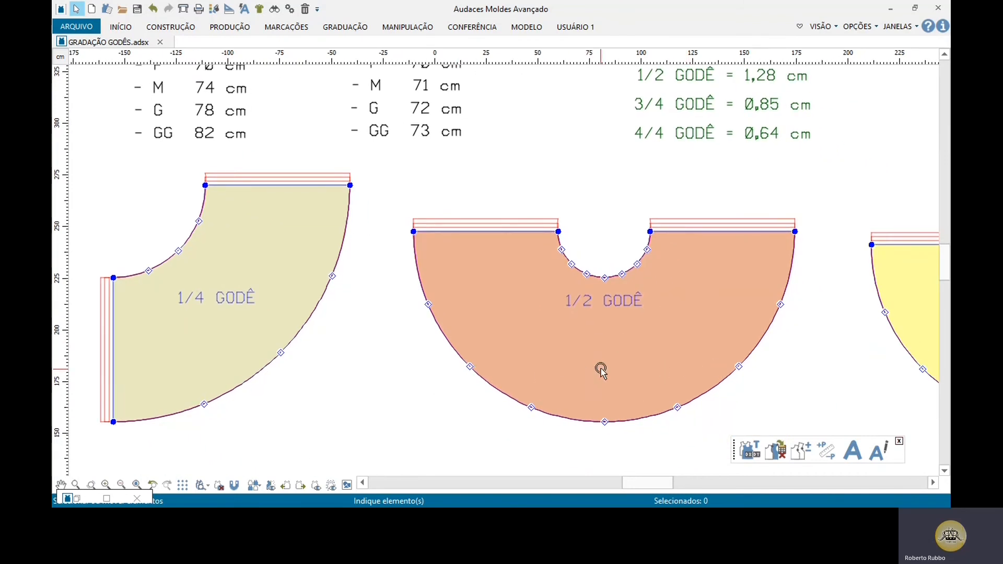
{"action": "middle_click_drag", "start_coordinate": [601, 370], "coordinate": [103, 385]}
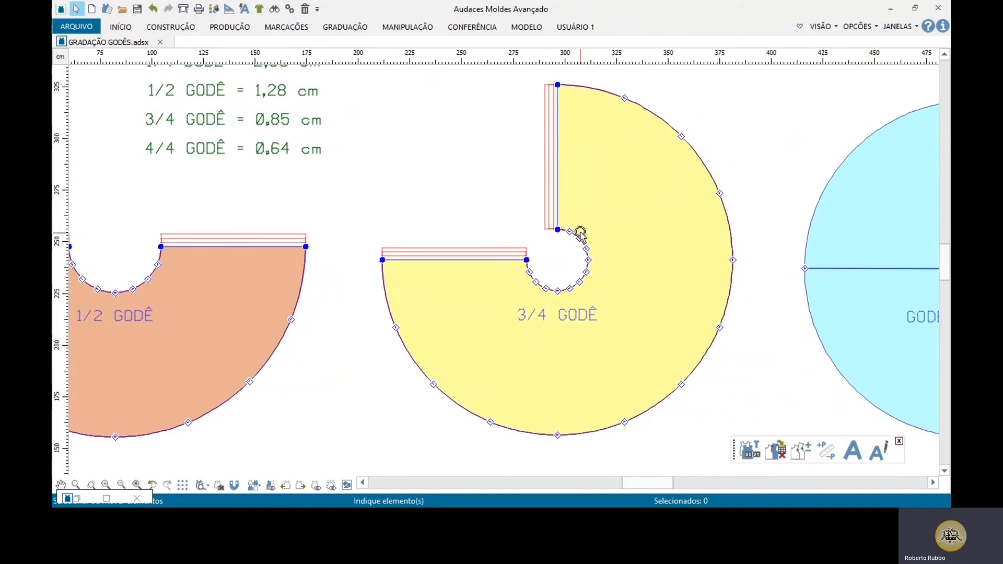
{"action": "scroll", "coordinate": [614, 213], "scroll_direction": "up", "scroll_amount": 2}
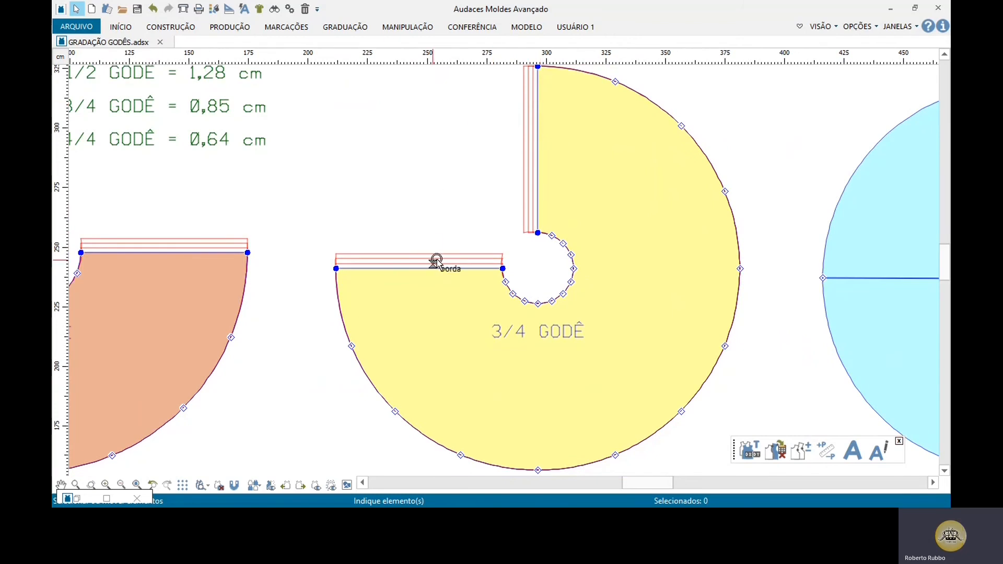
{"action": "scroll", "coordinate": [405, 227], "scroll_direction": "down", "scroll_amount": 1}
{"action": "scroll", "coordinate": [535, 256], "scroll_direction": "up", "scroll_amount": 1}
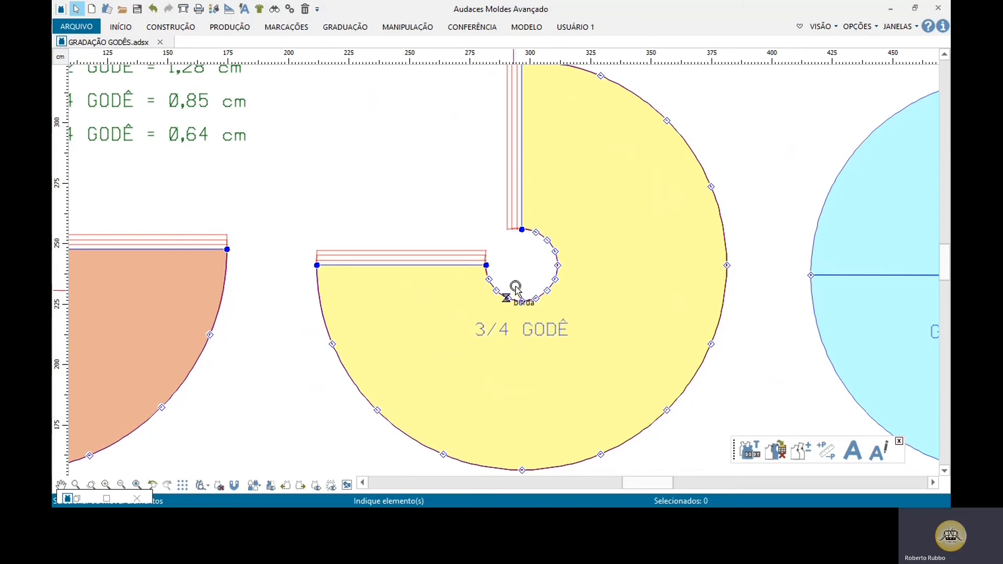
{"action": "scroll", "coordinate": [489, 260], "scroll_direction": "up", "scroll_amount": 5}
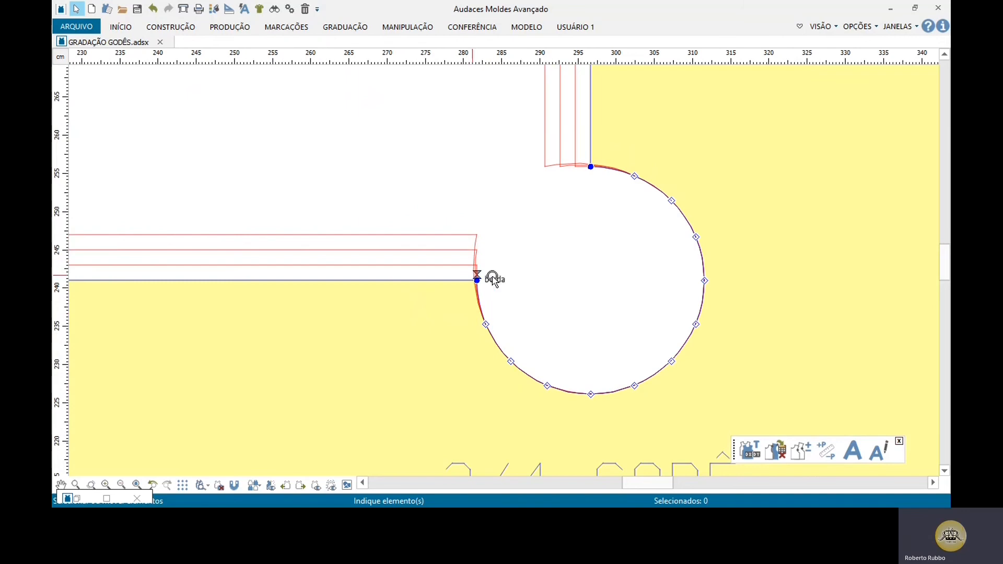
{"action": "left_click_drag", "start_coordinate": [467, 213], "coordinate": [491, 338]}
{"action": "left_click", "coordinate": [703, 312]}
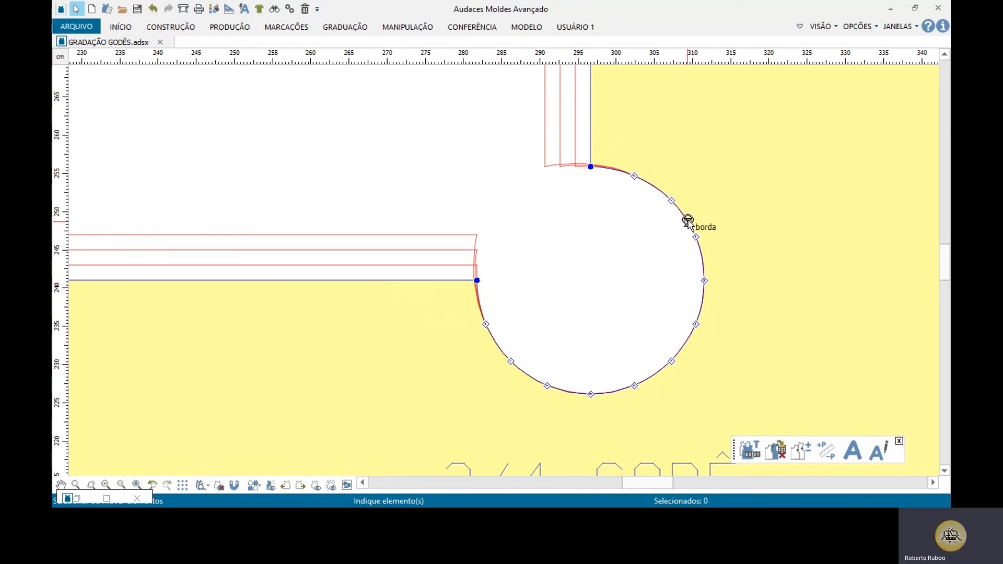
Add three new sizes after GG in the grading properties of the 3/4 GODÊ piece, applied to the model
{"action": "double_click", "coordinate": [720, 233]}
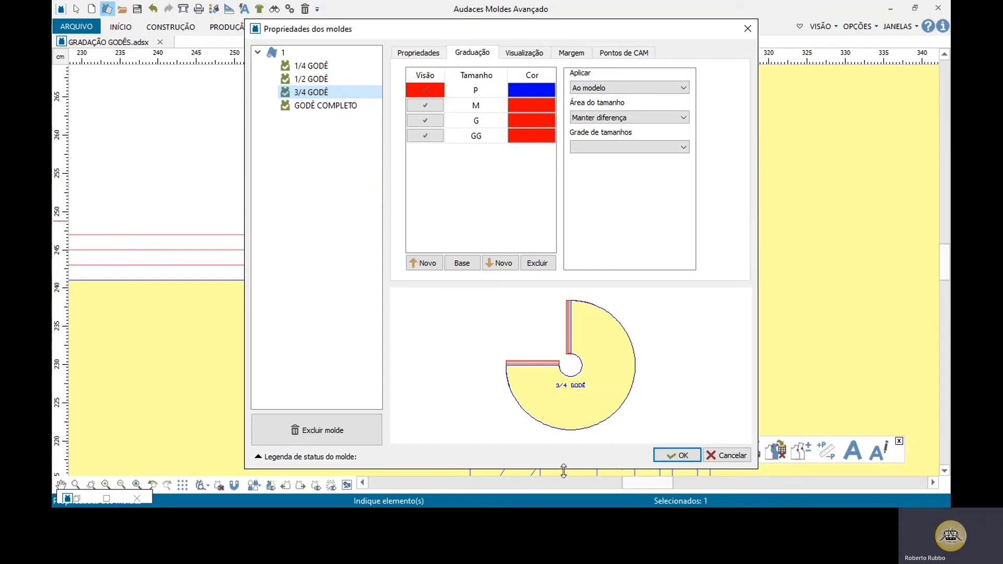
{"action": "left_click_drag", "start_coordinate": [564, 469], "coordinate": [564, 436]}
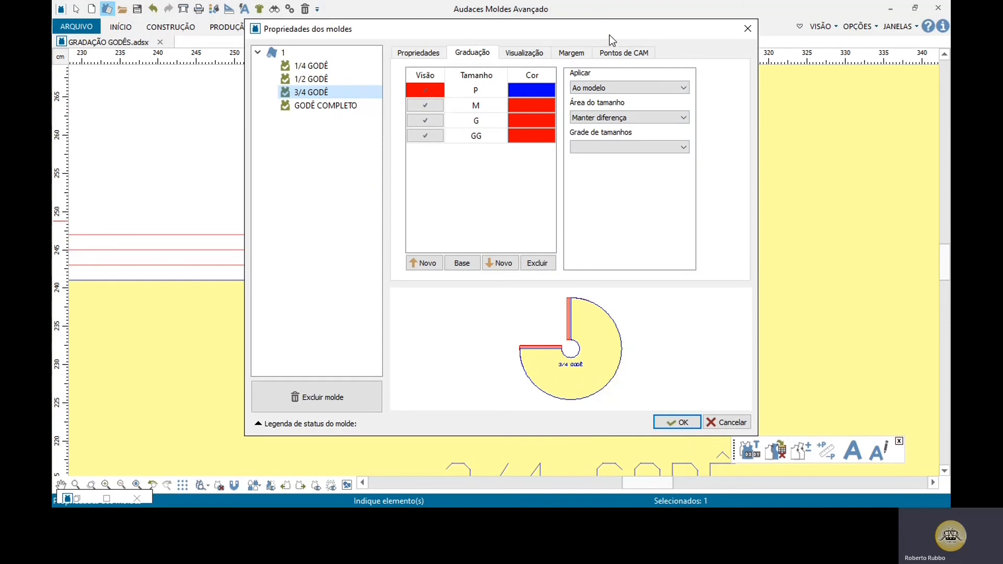
{"action": "left_click_drag", "start_coordinate": [609, 34], "coordinate": [734, 67]}
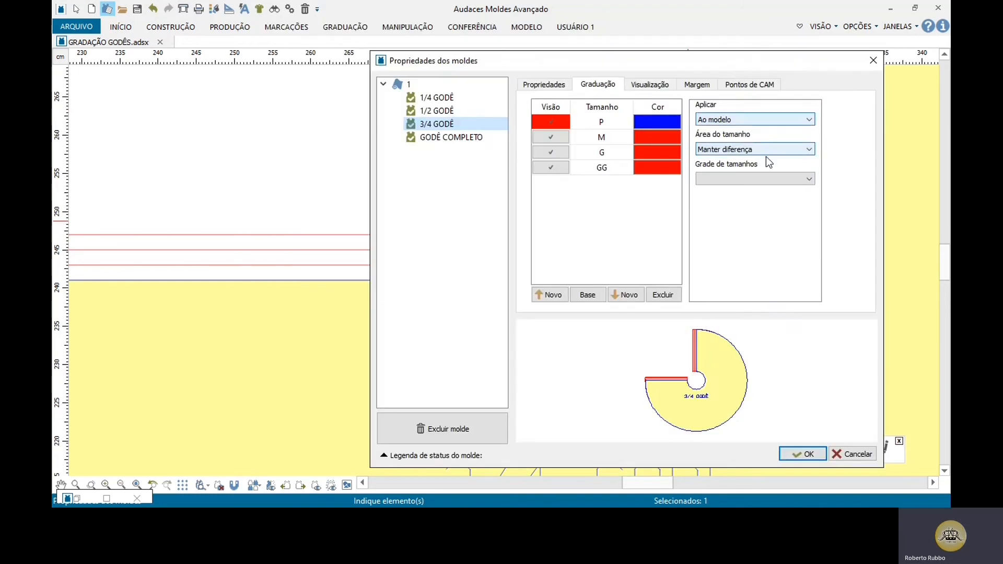
{"action": "left_click", "coordinate": [602, 167]}
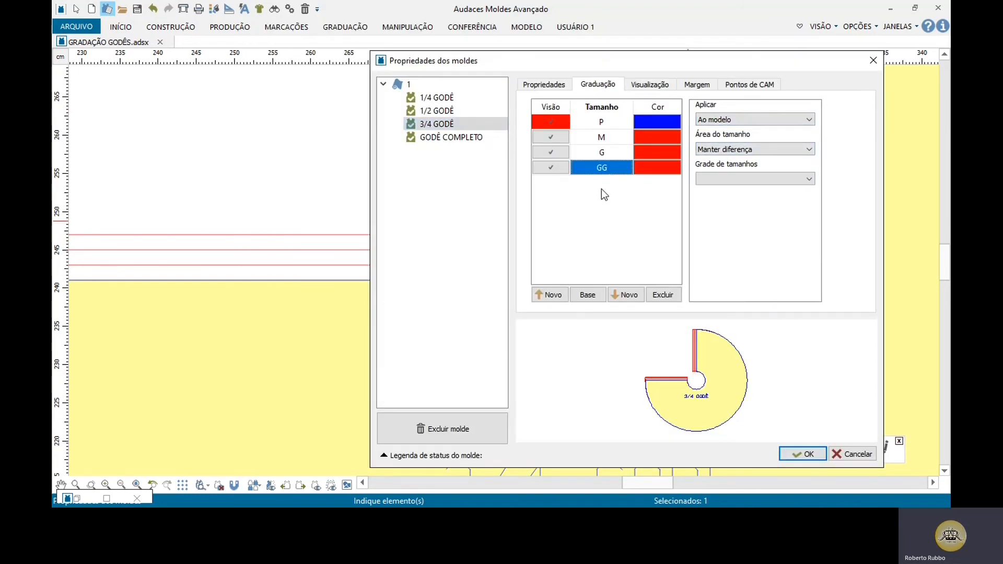
{"action": "left_click", "coordinate": [628, 295]}
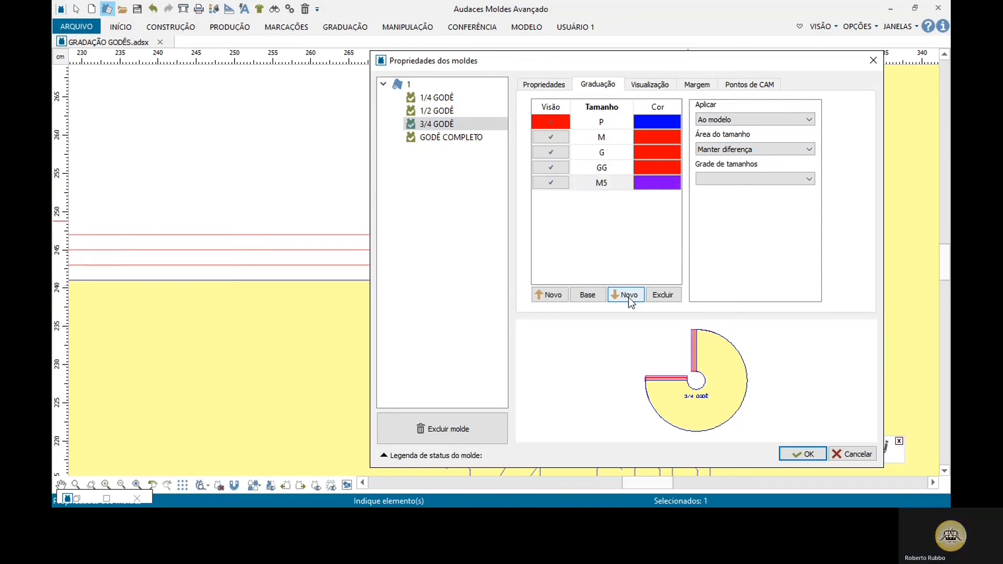
{"action": "left_click", "coordinate": [628, 295]}
{"action": "left_click", "coordinate": [628, 296]}
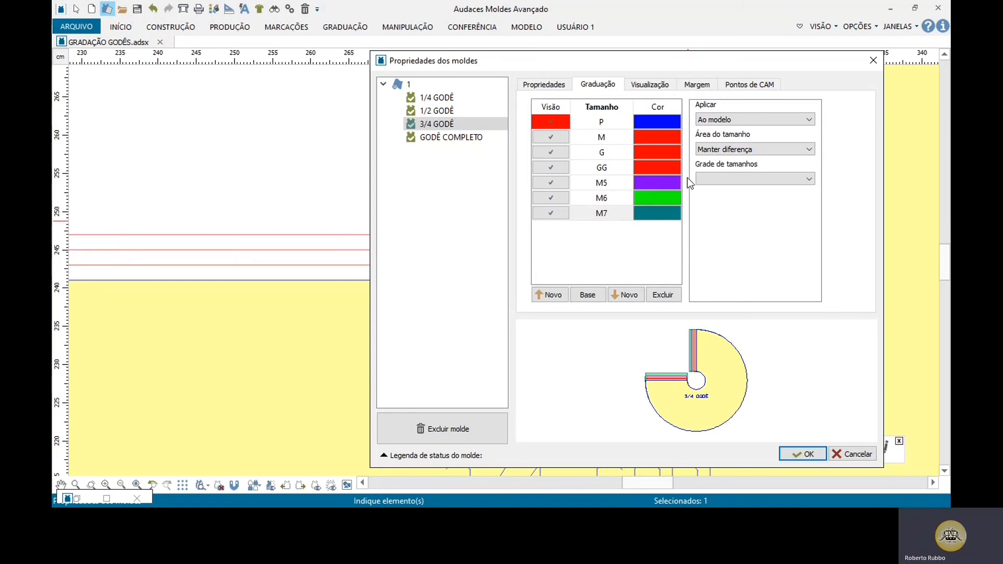
Set the colour of the three new sizes M5, M6 and M7 to black (#000000)
{"action": "double_click", "coordinate": [653, 186]}
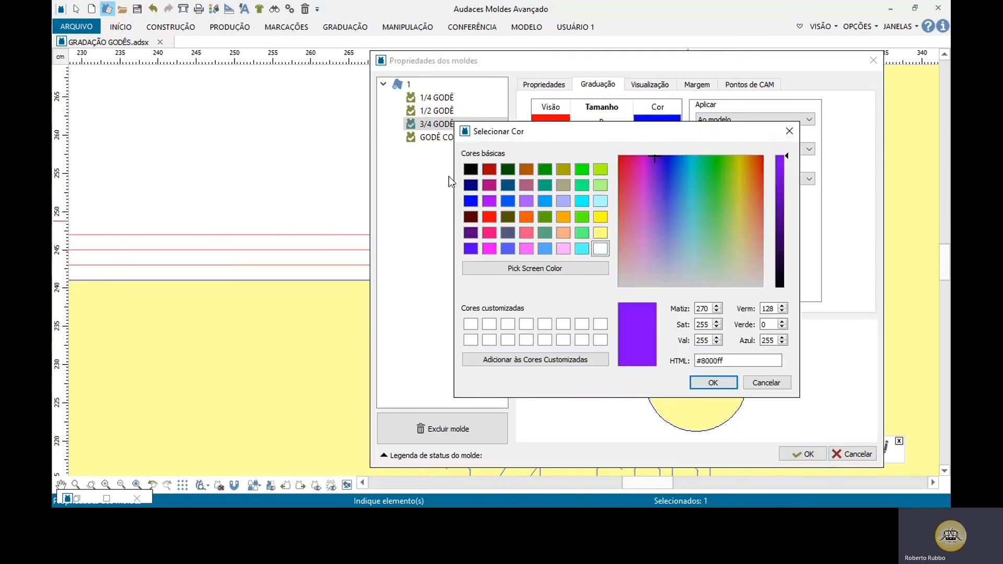
{"action": "left_click", "coordinate": [471, 169]}
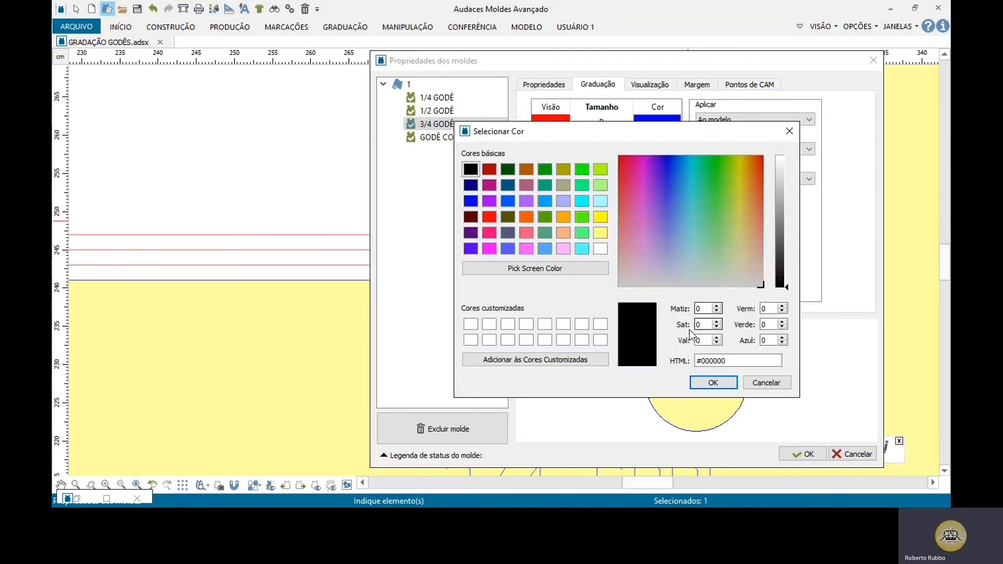
{"action": "left_click", "coordinate": [706, 383]}
{"action": "double_click", "coordinate": [660, 200]}
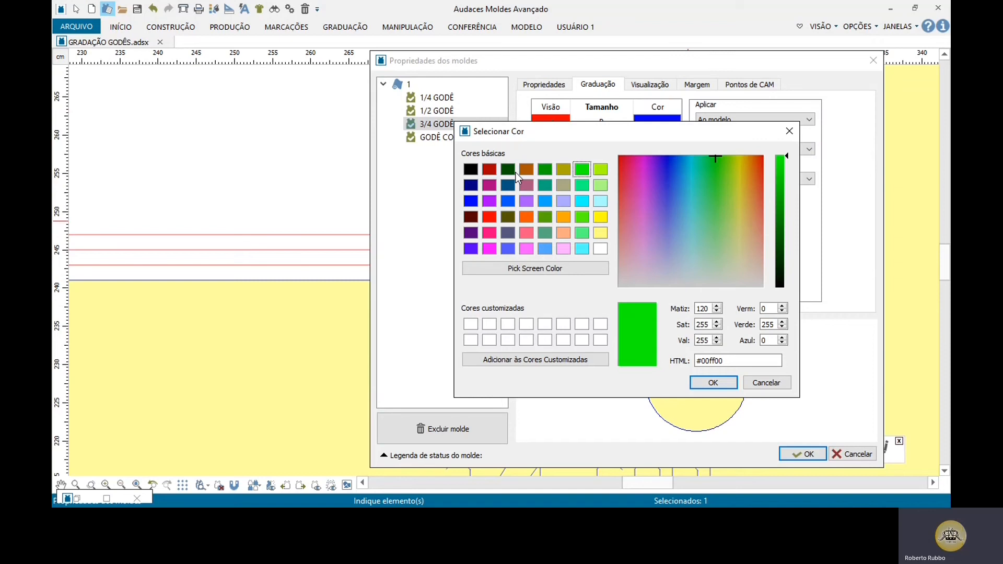
{"action": "left_click", "coordinate": [470, 170]}
{"action": "left_click", "coordinate": [711, 384]}
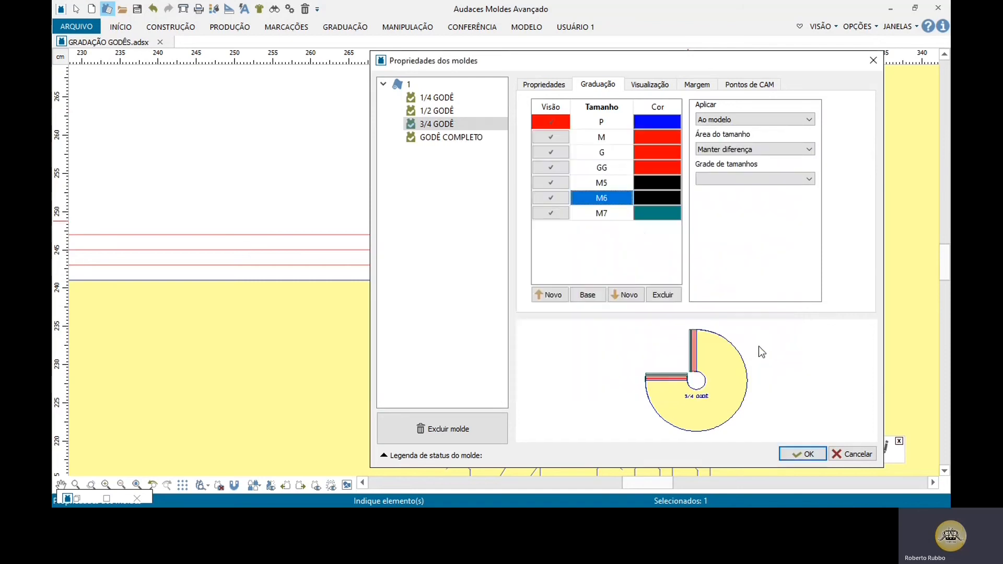
{"action": "double_click", "coordinate": [657, 213]}
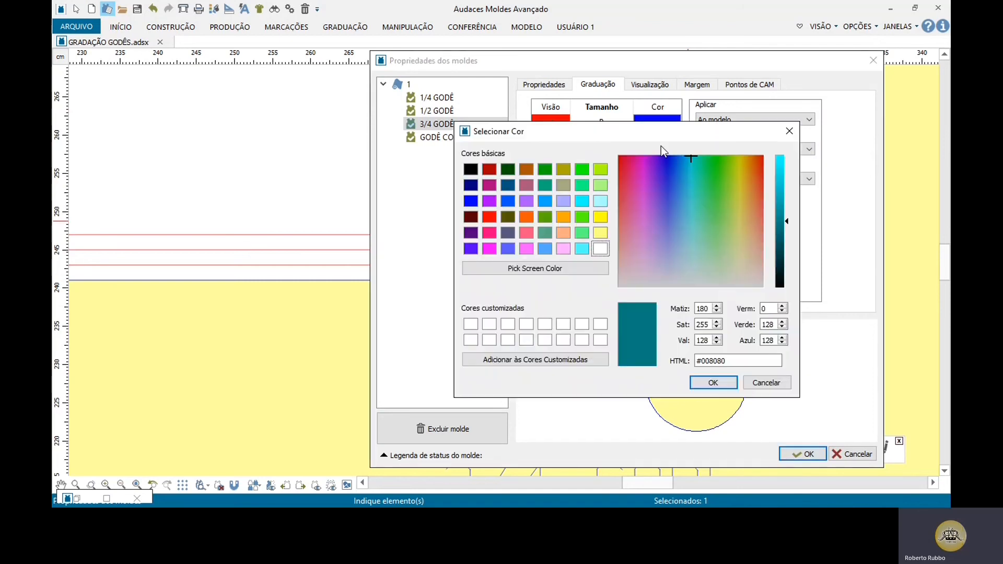
{"action": "left_click", "coordinate": [473, 170]}
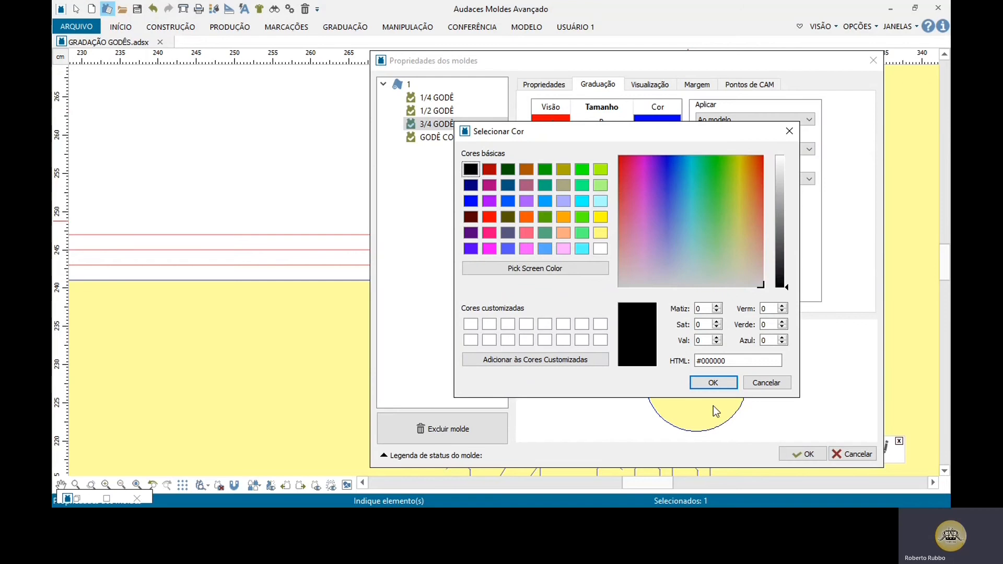
{"action": "left_click", "coordinate": [713, 382]}
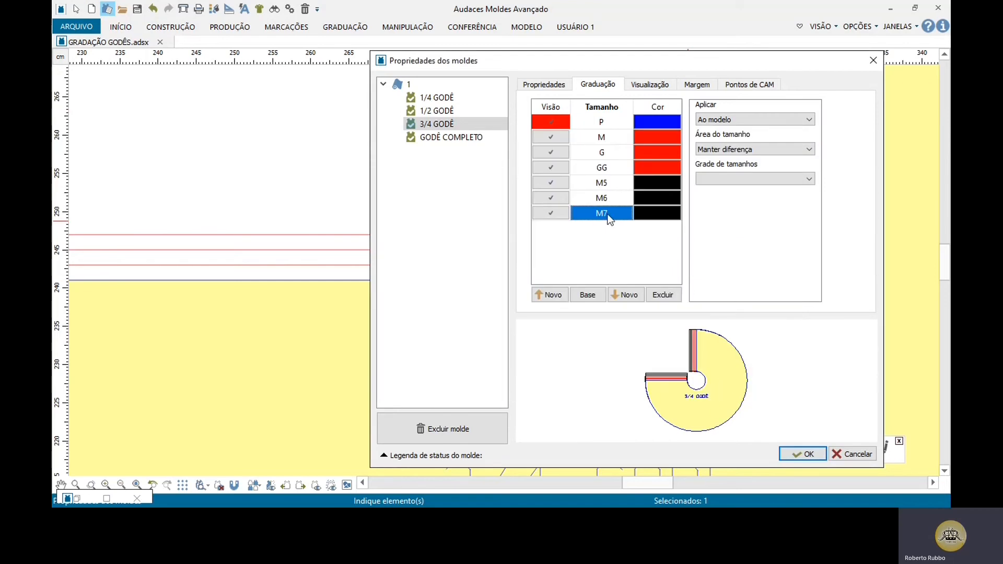
Rename the three black sizes as EG, EXG and EXGG and apply the pattern properties
{"action": "left_click", "coordinate": [606, 183]}
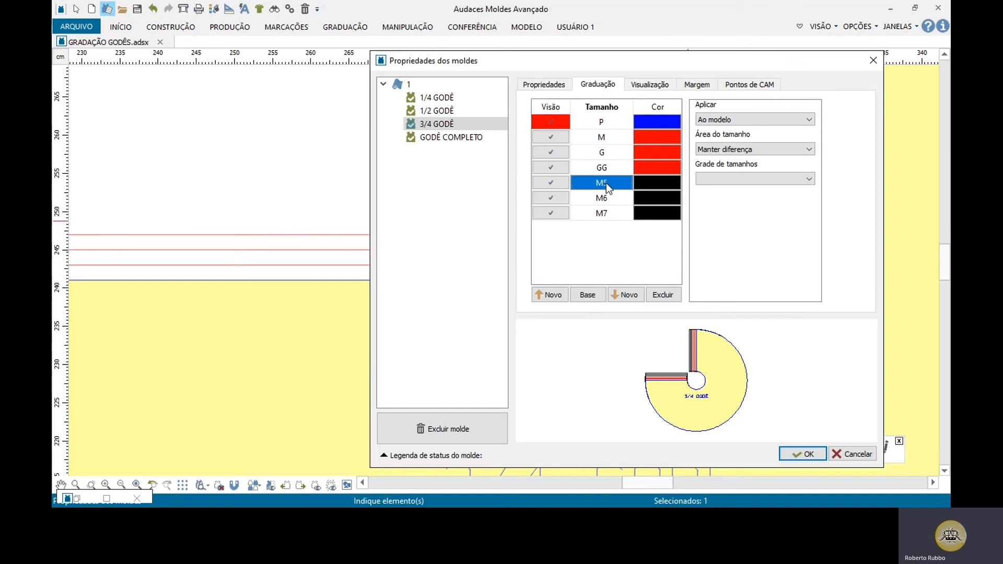
{"action": "type", "text": "EG"}
{"action": "left_click", "coordinate": [625, 201]}
{"action": "type", "text": "E"}
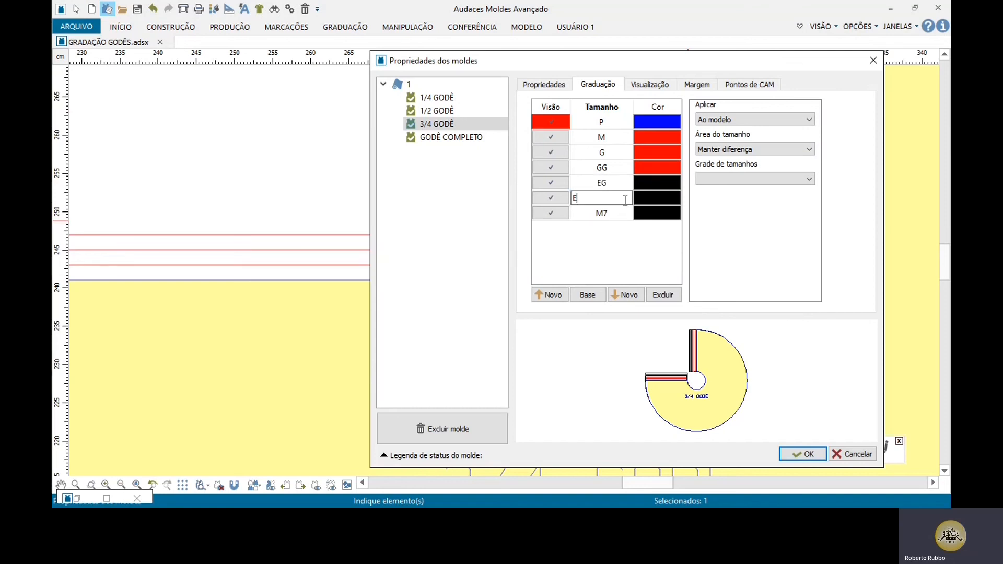
{"action": "type", "text": "XG"}
{"action": "left_click", "coordinate": [620, 214]}
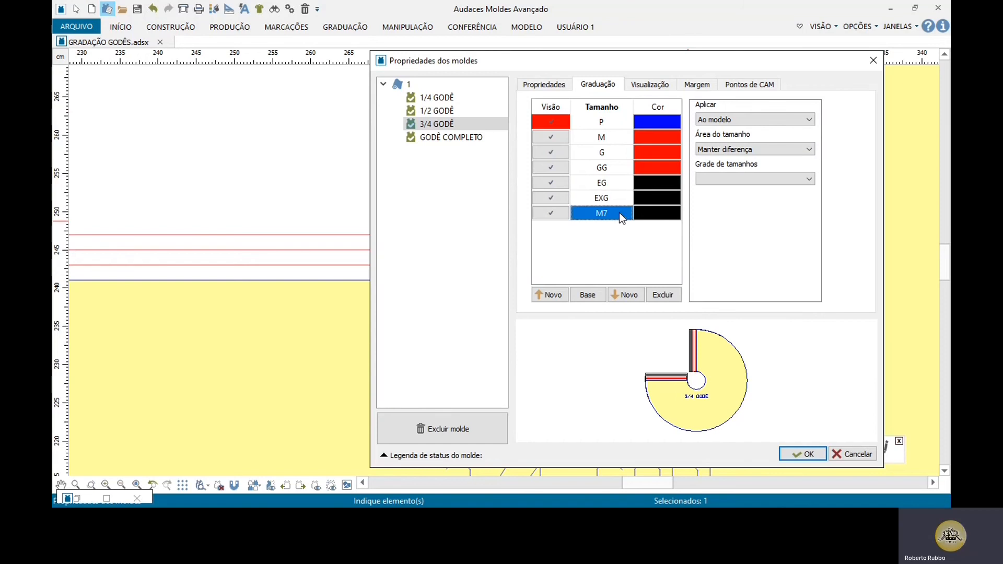
{"action": "type", "text": "EXGG"}
{"action": "left_click", "coordinate": [816, 455]}
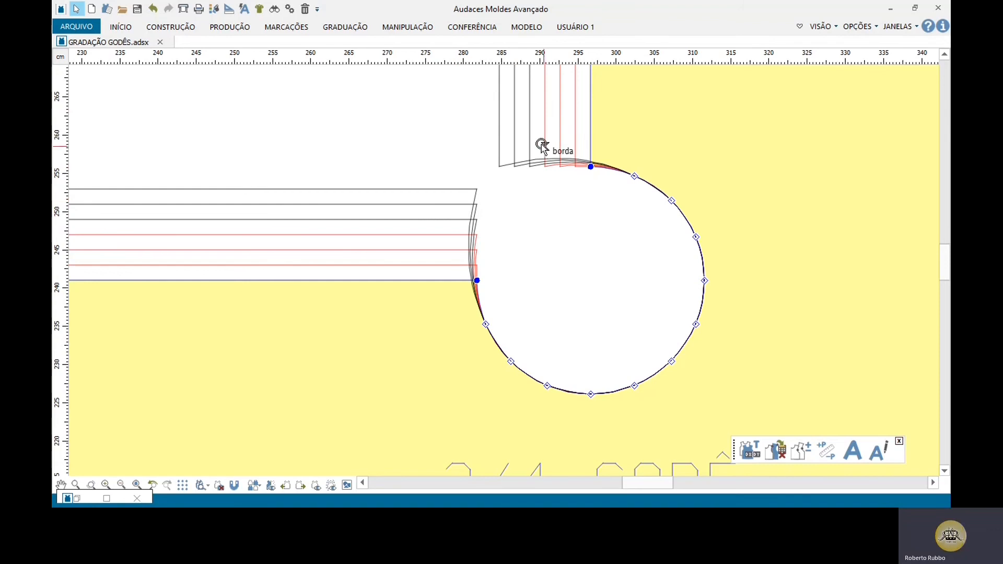
Reopen the grading properties of the 3/4 GODÊ piece and add two more sizes after EXGG
{"action": "scroll", "coordinate": [478, 156], "scroll_direction": "up", "scroll_amount": 2}
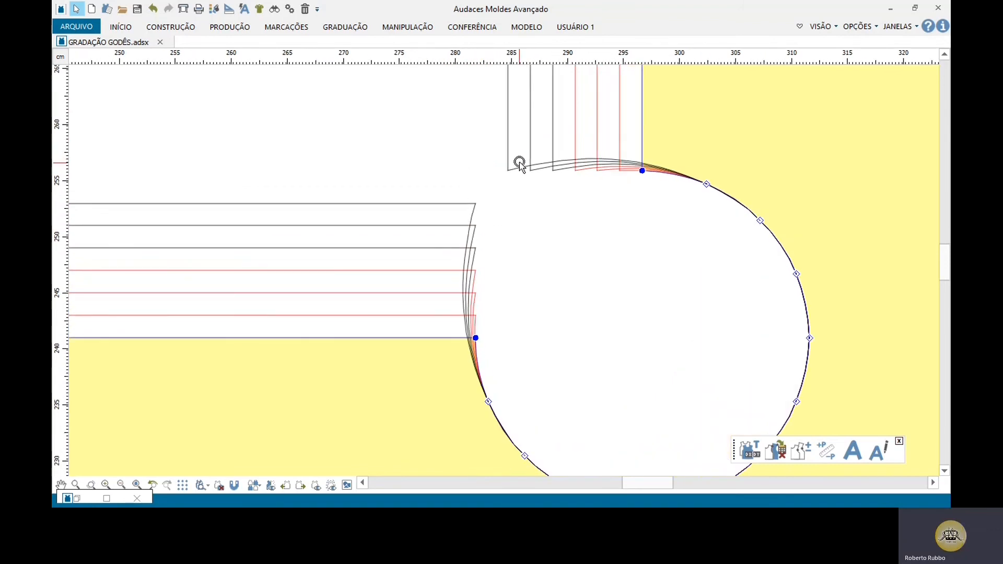
{"action": "scroll", "coordinate": [721, 181], "scroll_direction": "down", "scroll_amount": 1}
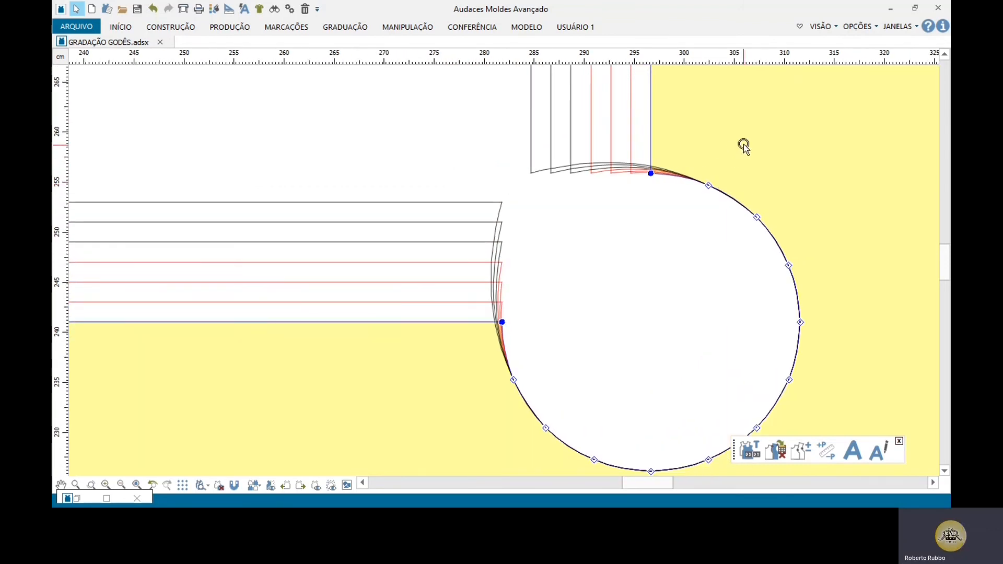
{"action": "double_click", "coordinate": [778, 156]}
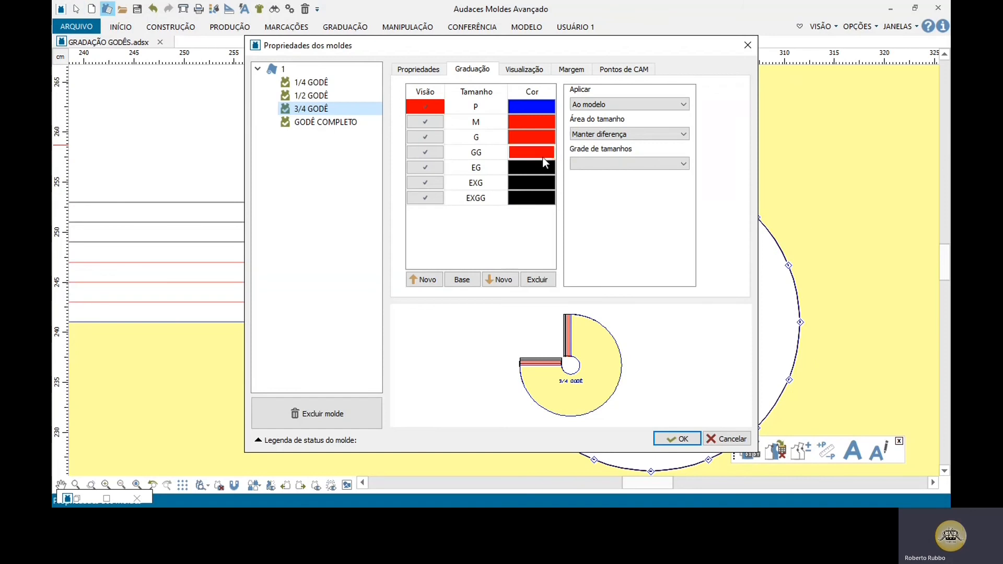
{"action": "left_click", "coordinate": [502, 200]}
{"action": "left_click", "coordinate": [507, 282]}
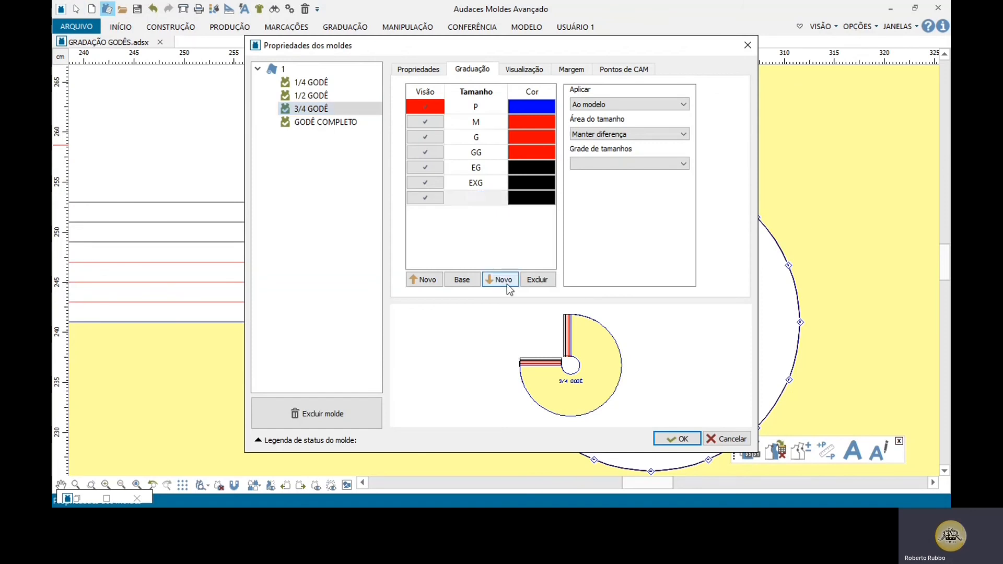
{"action": "left_click", "coordinate": [506, 284]}
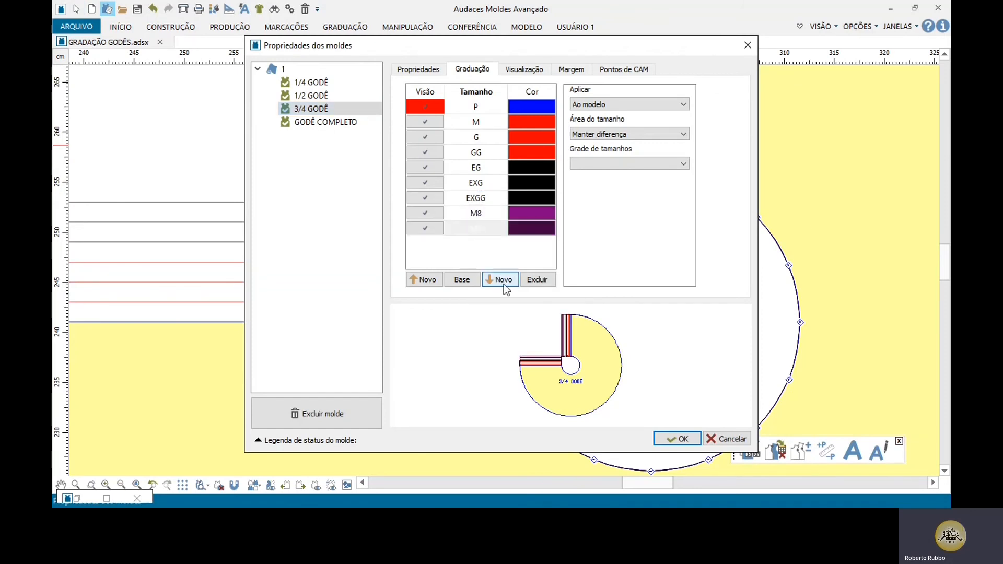
Set the colour of size M8 to light purple (#aa55ff)
{"action": "double_click", "coordinate": [531, 215]}
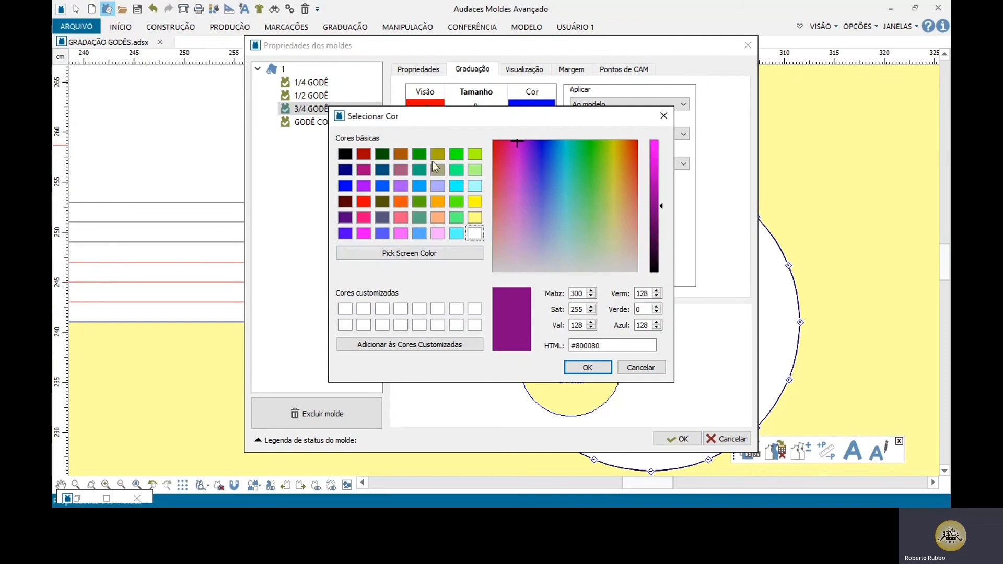
{"action": "left_click", "coordinate": [399, 183]}
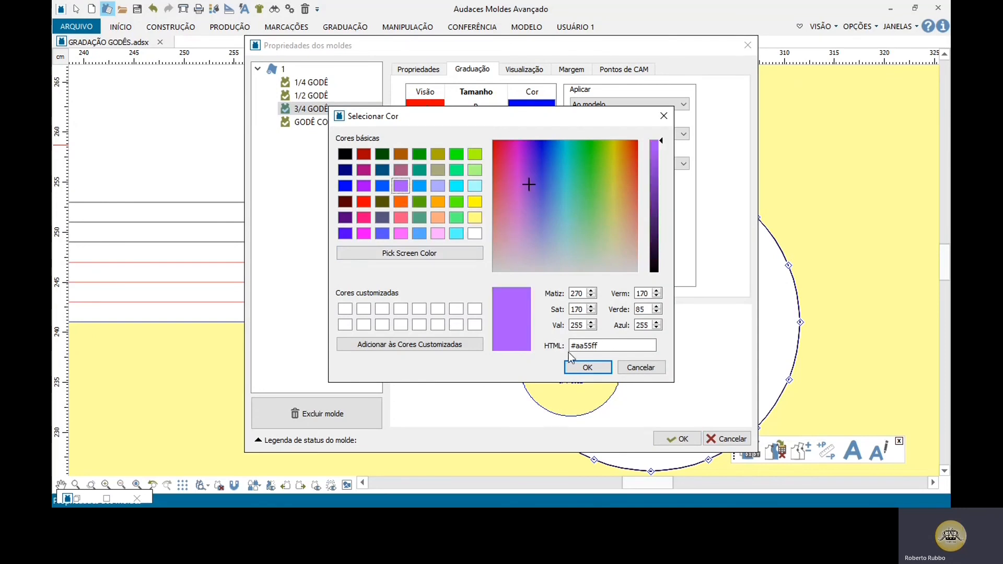
{"action": "left_click", "coordinate": [587, 367]}
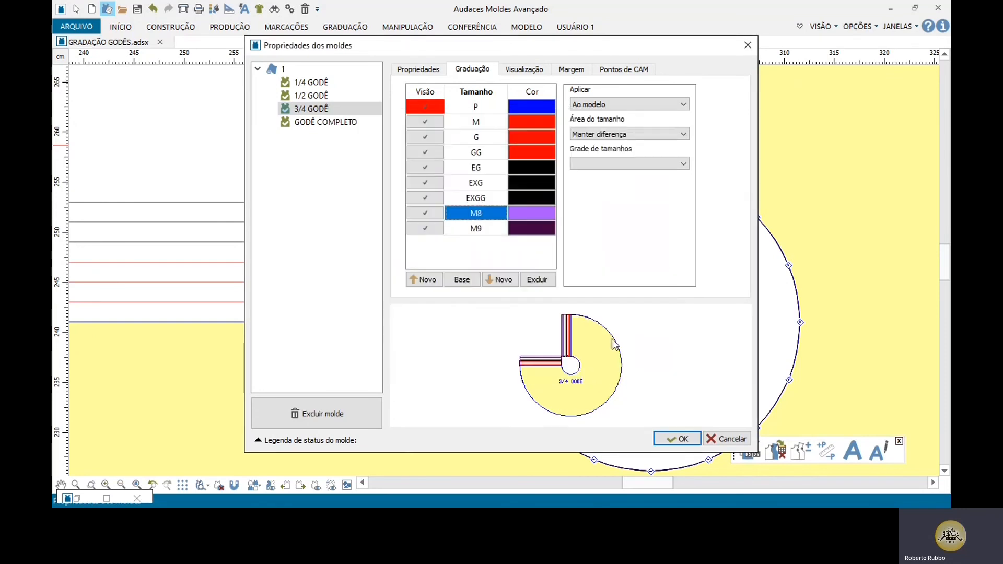
Set the colour of size M9 to the same light purple as M8 and apply the pattern properties
{"action": "left_click", "coordinate": [537, 234]}
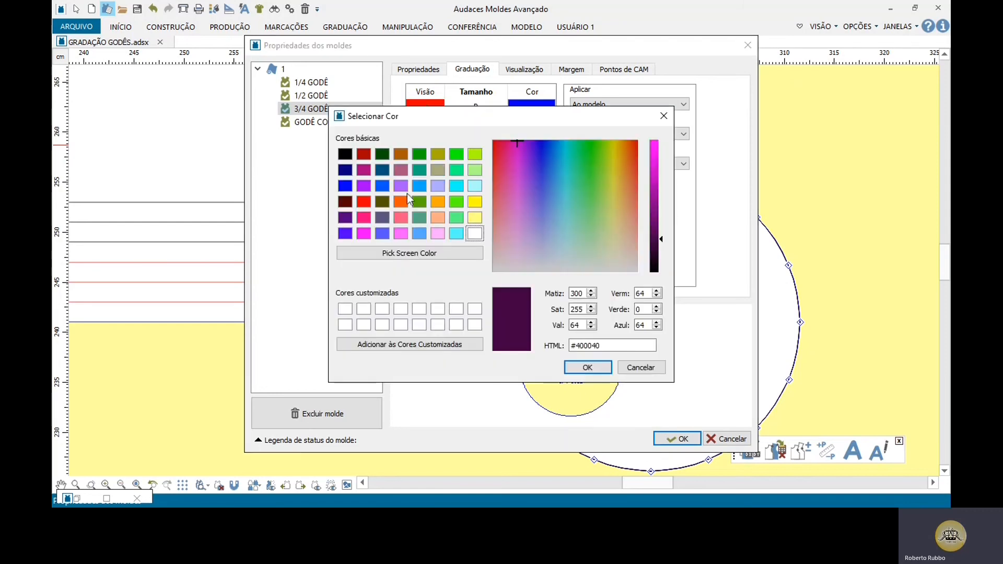
{"action": "left_click", "coordinate": [405, 189]}
{"action": "left_click", "coordinate": [581, 368]}
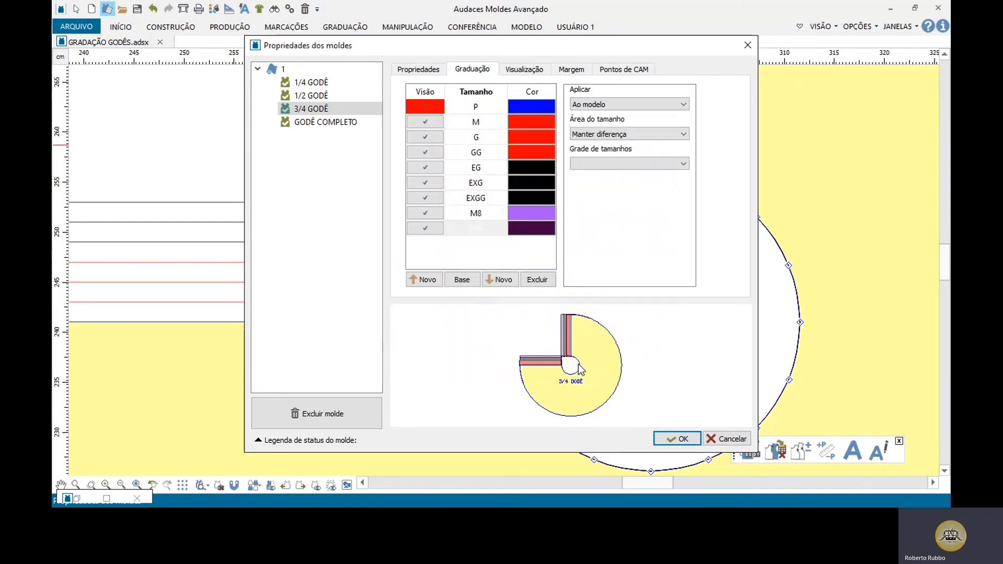
{"action": "left_click", "coordinate": [692, 440]}
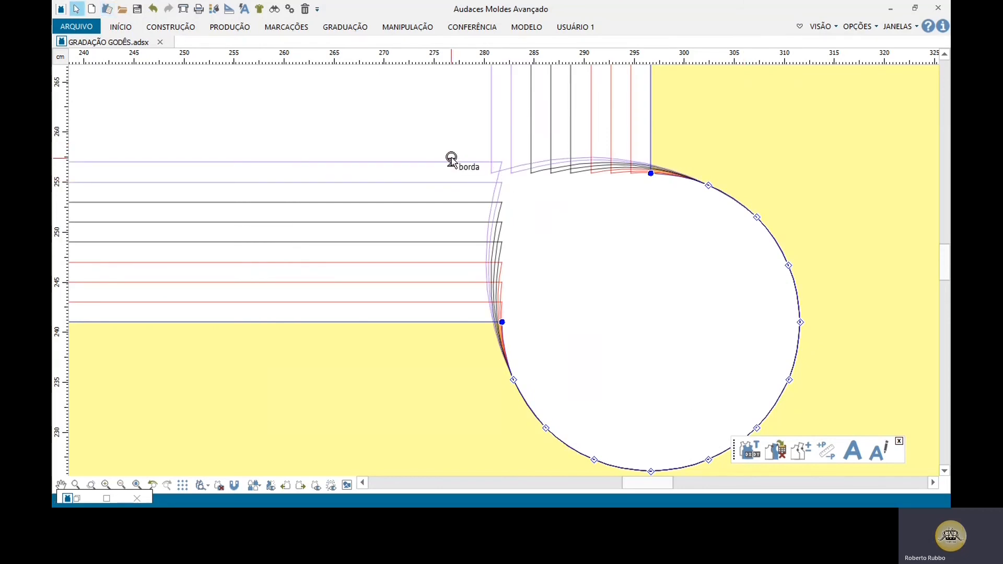
Compare the graded waist curves of the 3/4 GODÊ and 1/2 GODÊ pieces, focusing on both waist ends of the 1/2 piece
{"action": "scroll", "coordinate": [448, 156], "scroll_direction": "down", "scroll_amount": 1}
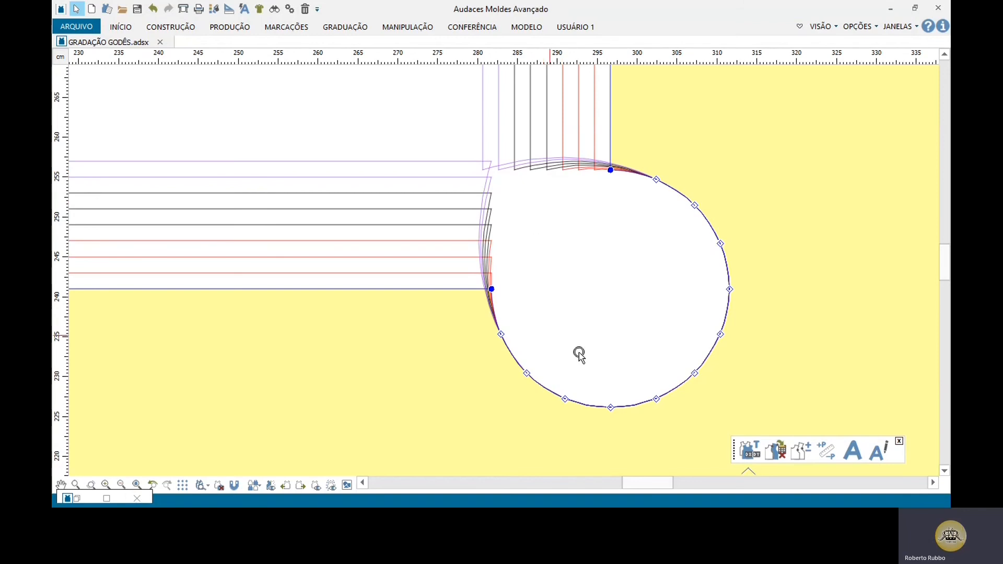
{"action": "scroll", "coordinate": [552, 288], "scroll_direction": "down", "scroll_amount": 4}
{"action": "scroll", "coordinate": [553, 288], "scroll_direction": "down", "scroll_amount": 4}
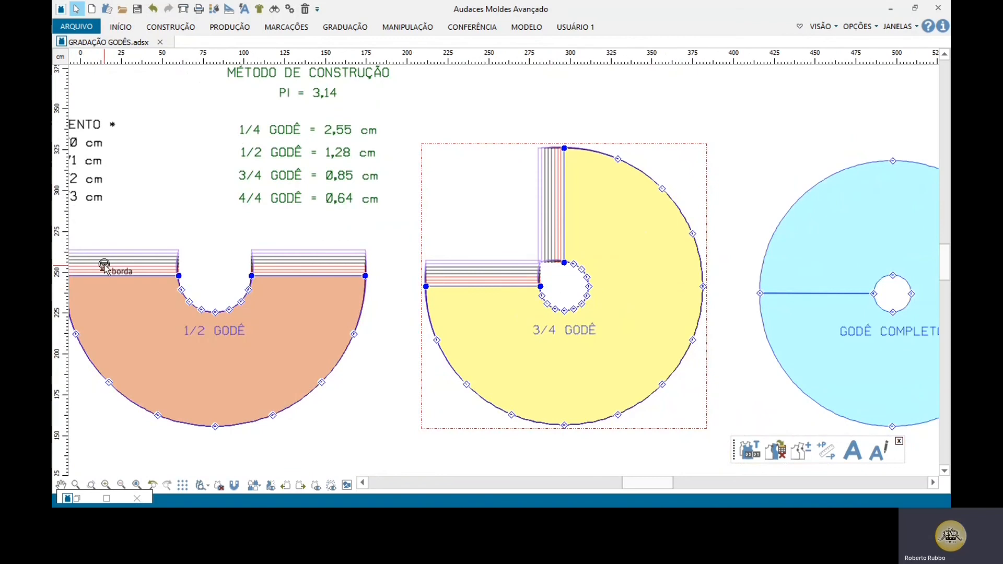
{"action": "scroll", "coordinate": [152, 269], "scroll_direction": "up", "scroll_amount": 3}
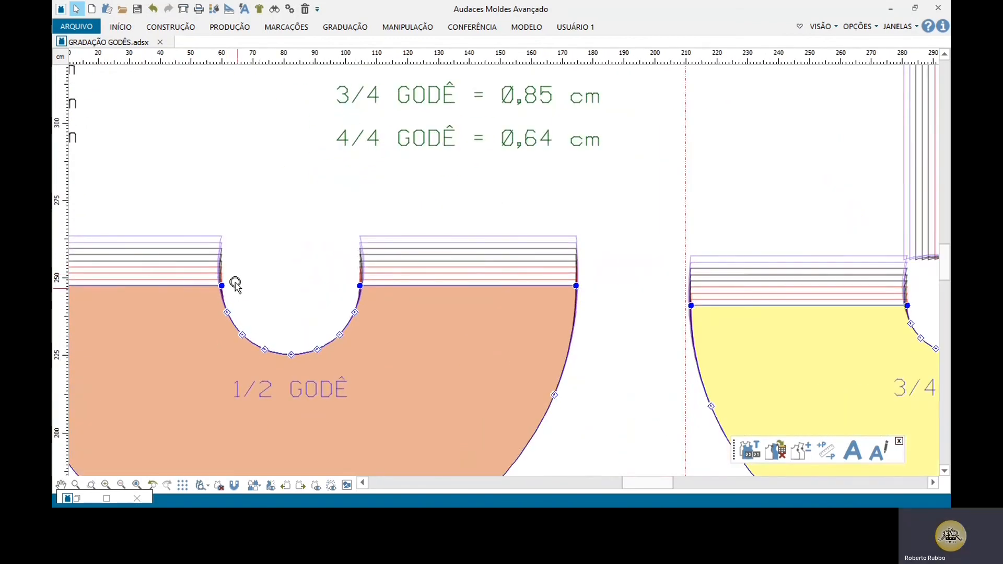
{"action": "scroll", "coordinate": [219, 281], "scroll_direction": "up", "scroll_amount": 3}
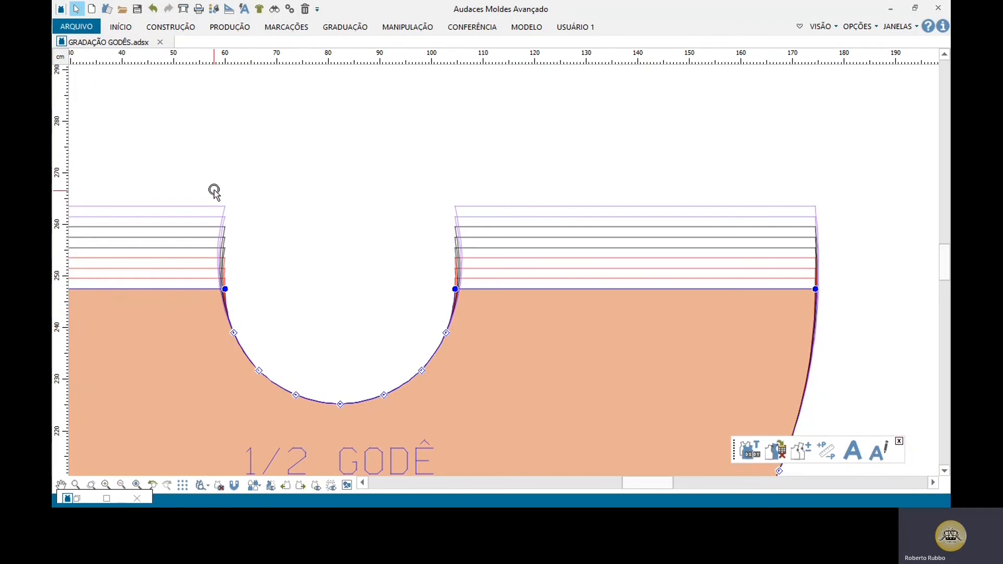
{"action": "left_click_drag", "start_coordinate": [214, 191], "coordinate": [231, 329]}
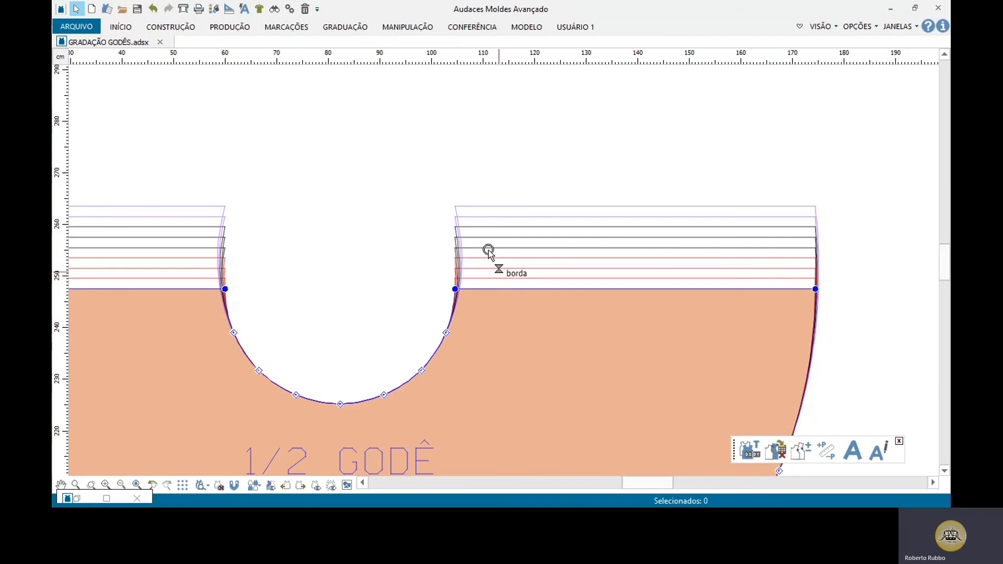
{"action": "left_click_drag", "start_coordinate": [442, 187], "coordinate": [468, 297]}
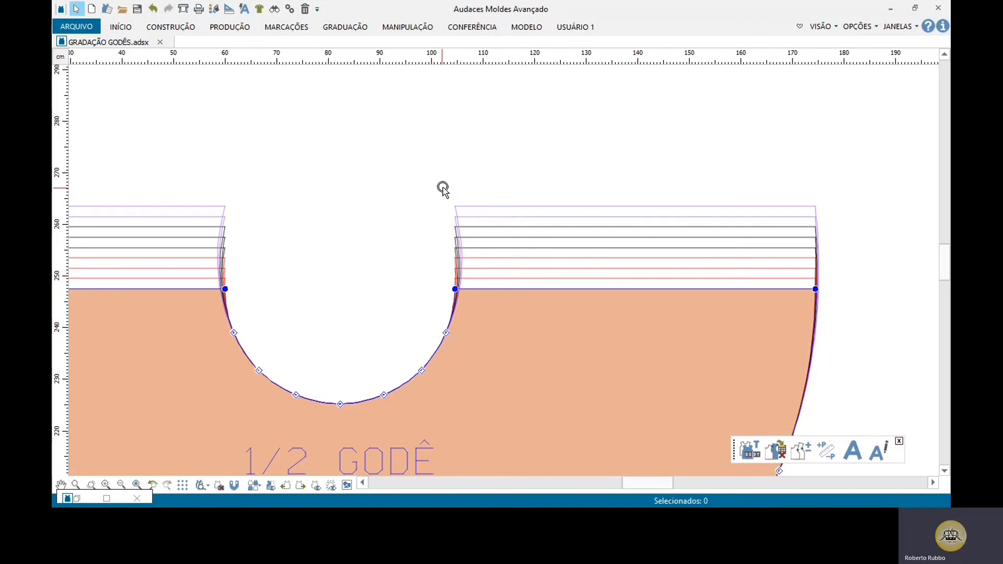
{"action": "left_click_drag", "start_coordinate": [442, 188], "coordinate": [467, 303]}
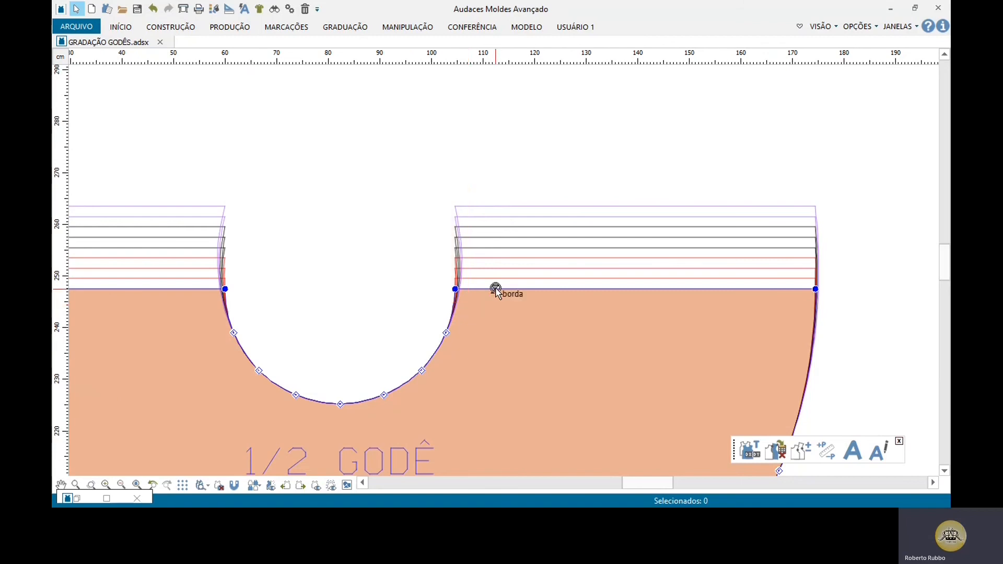
{"action": "scroll", "coordinate": [496, 288], "scroll_direction": "down", "scroll_amount": 2}
{"action": "scroll", "coordinate": [495, 289], "scroll_direction": "down", "scroll_amount": 2}
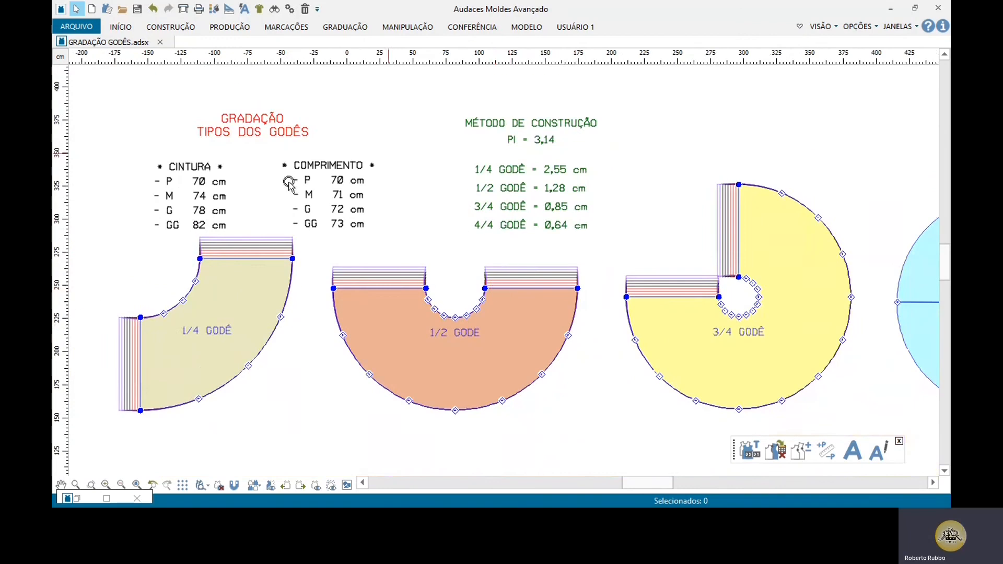
Examine the graded waist curve and side lines of the 1/4 GODÊ piece across all sizes
{"action": "scroll", "coordinate": [106, 343], "scroll_direction": "up", "scroll_amount": 2}
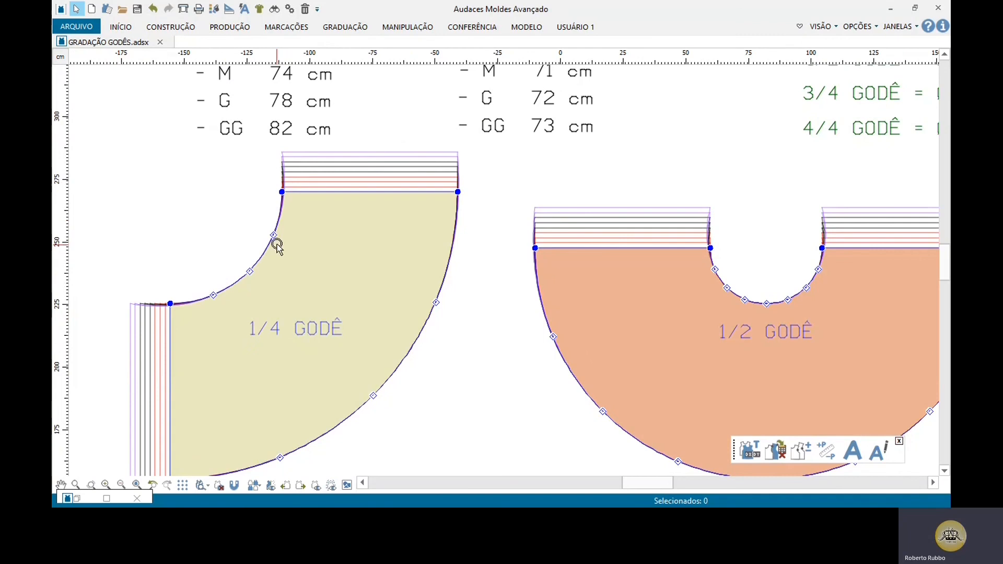
{"action": "scroll", "coordinate": [271, 244], "scroll_direction": "down", "scroll_amount": 3}
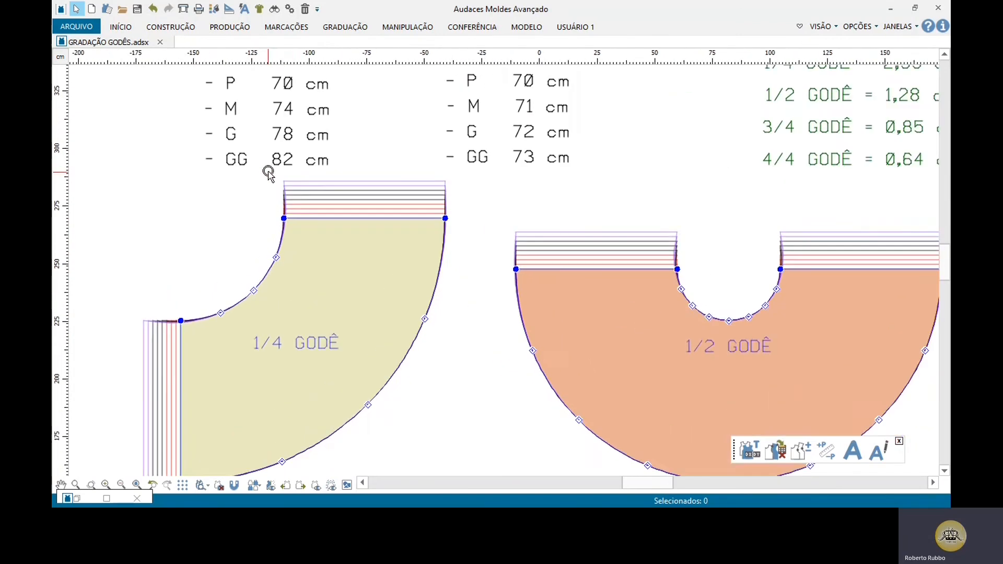
{"action": "scroll", "coordinate": [264, 212], "scroll_direction": "down", "scroll_amount": 1}
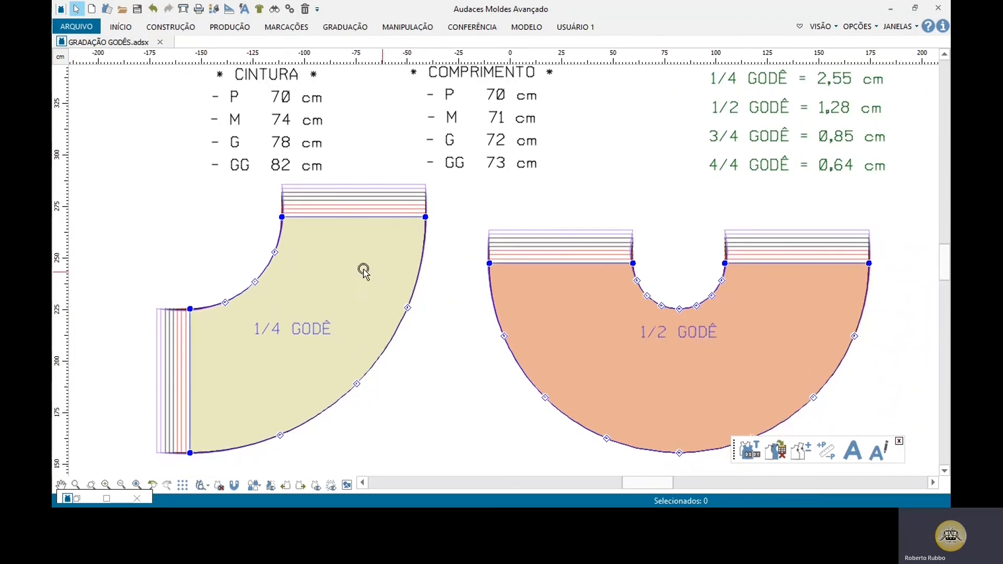
{"action": "left_click_drag", "start_coordinate": [142, 183], "coordinate": [386, 413]}
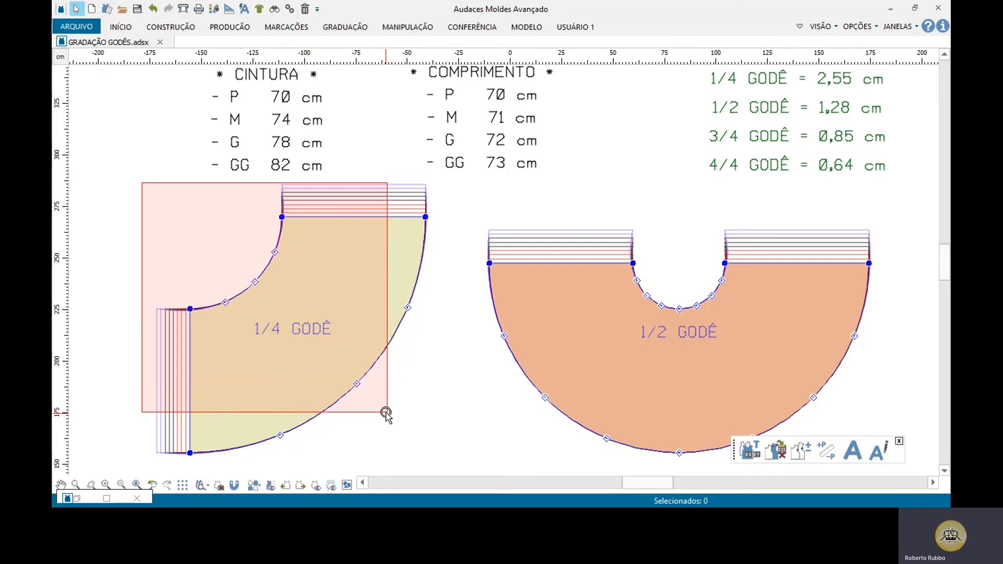
{"action": "left_click_drag", "start_coordinate": [386, 413], "coordinate": [387, 414]}
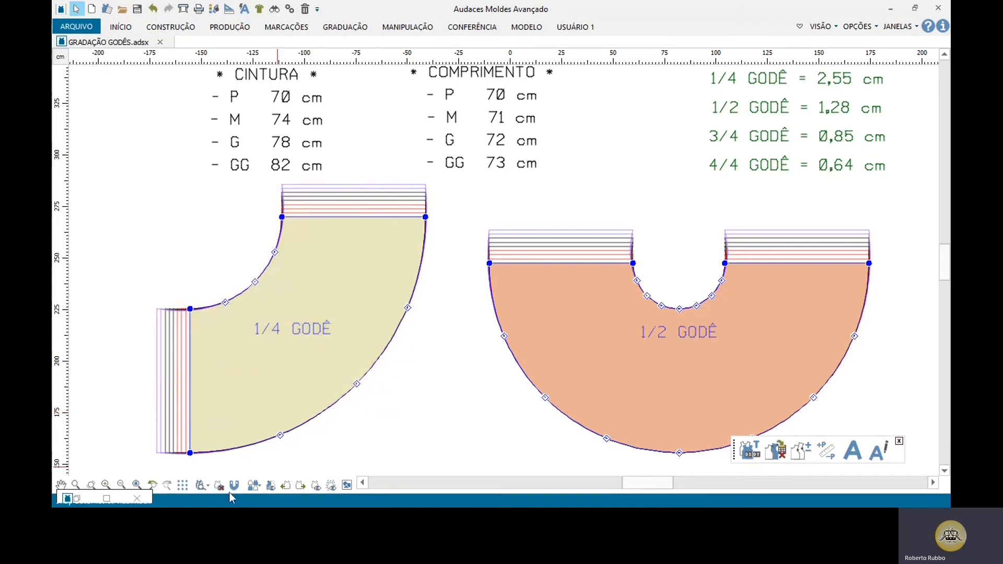
Restore the image viewer on the 1/4 GODÊ skirt picture and shrink it to a floating window beside the patterns
{"action": "left_click", "coordinate": [107, 498]}
{"action": "left_click", "coordinate": [81, 474]}
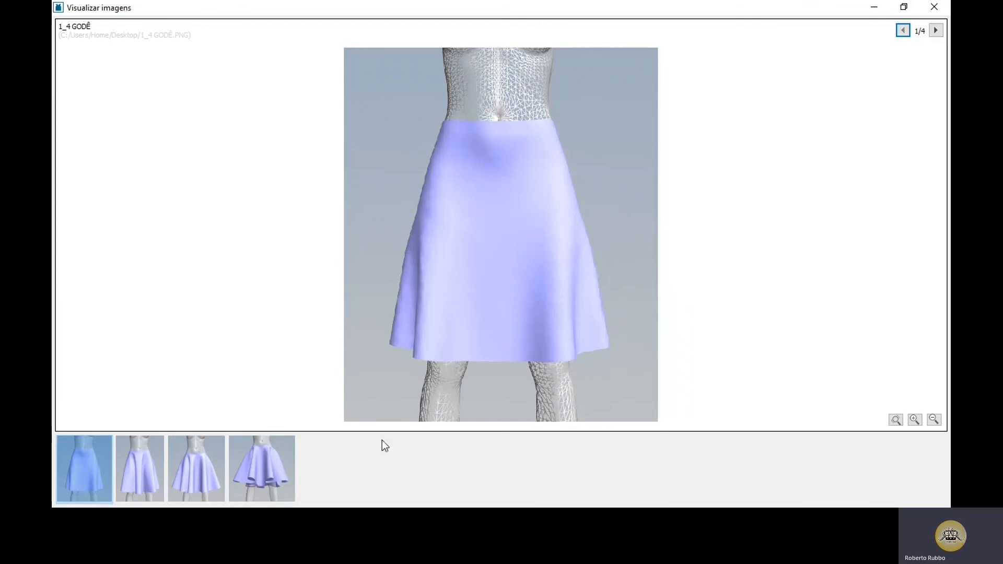
{"action": "left_click", "coordinate": [902, 7]}
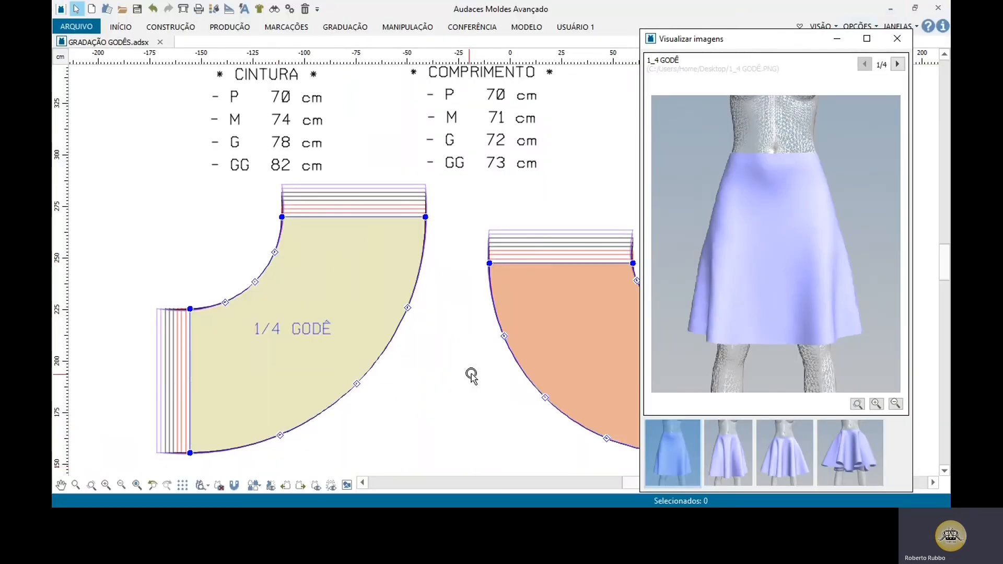
Inspect the graded waist openings of the 1/2 GODÊ and 3/4 GODÊ pieces alongside the skirt picture
{"action": "middle_click_drag", "start_coordinate": [472, 376], "coordinate": [220, 370]}
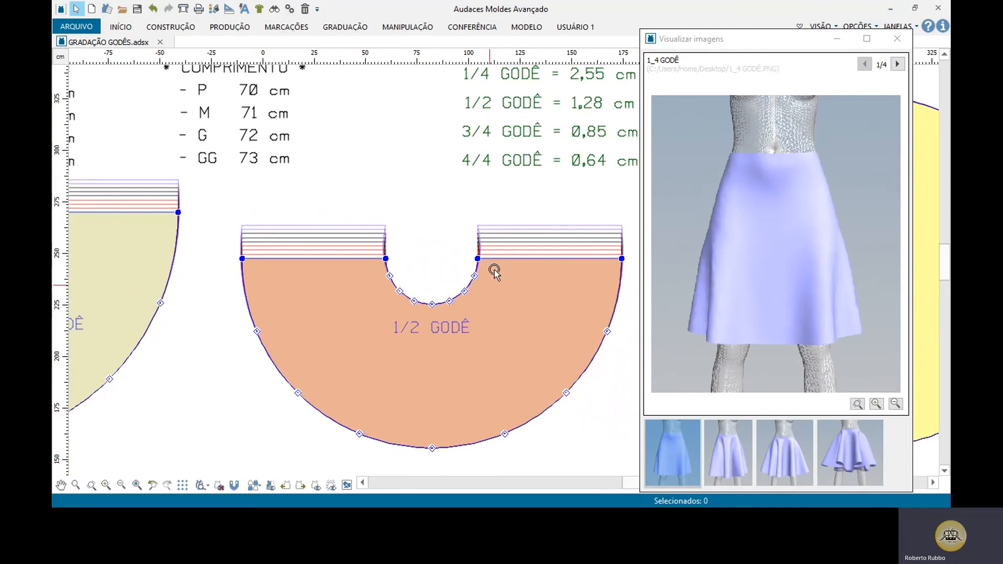
{"action": "scroll", "coordinate": [495, 266], "scroll_direction": "up", "scroll_amount": 2}
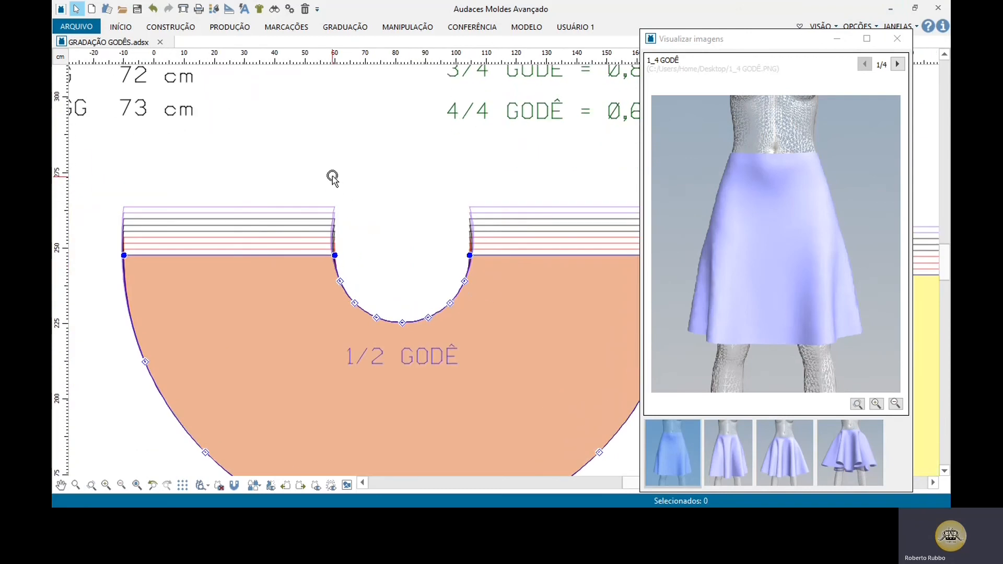
{"action": "left_click_drag", "start_coordinate": [332, 178], "coordinate": [495, 336]}
{"action": "middle_click_drag", "start_coordinate": [565, 300], "coordinate": [298, 309]}
{"action": "middle_click_drag", "start_coordinate": [549, 325], "coordinate": [235, 324]}
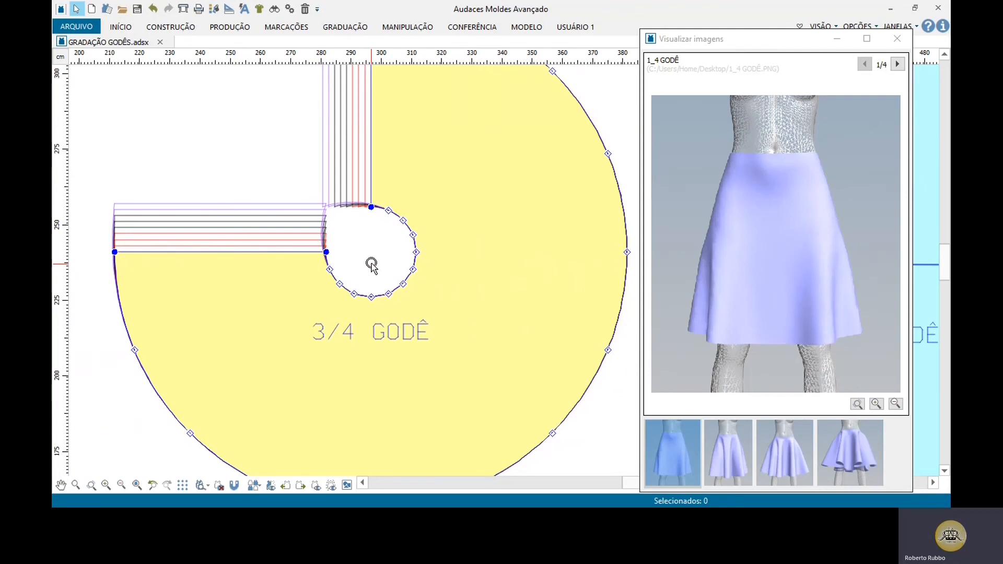
{"action": "scroll", "coordinate": [402, 274], "scroll_direction": "down", "scroll_amount": 2}
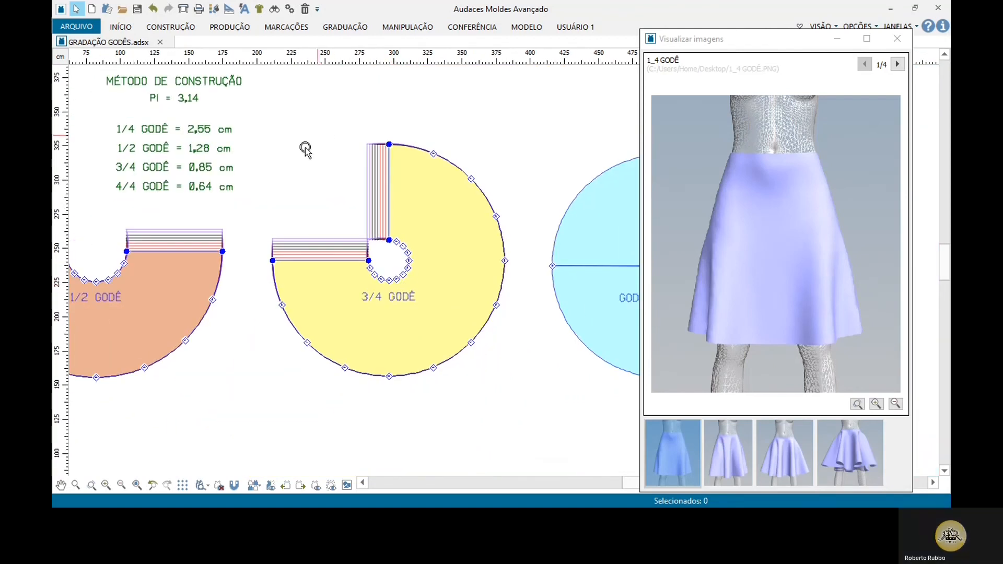
{"action": "scroll", "coordinate": [320, 181], "scroll_direction": "up", "scroll_amount": 1}
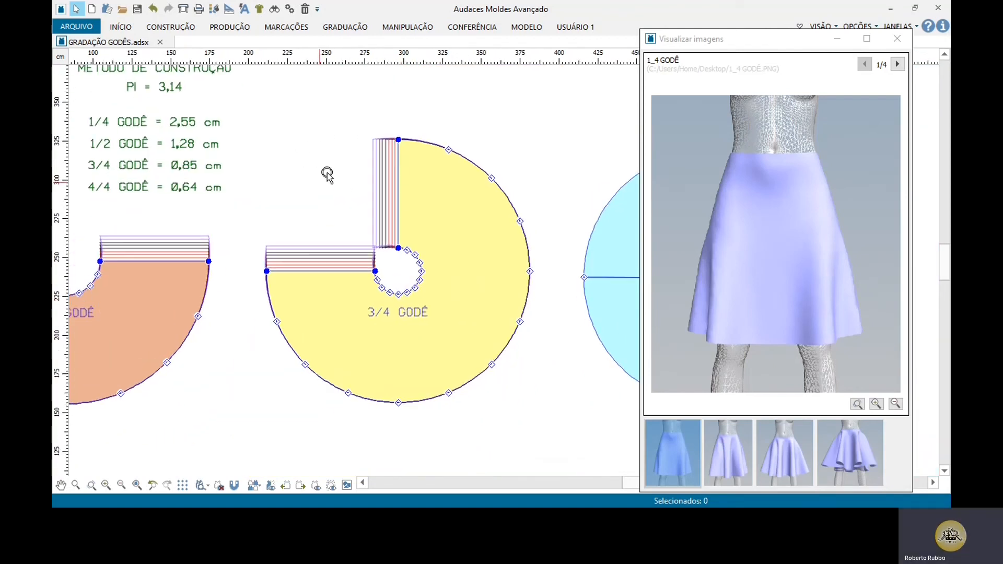
Cross out the 3/4 GODÊ piece with two diagonal straight lines forming an X, the second about 229 cm long
{"action": "left_click", "coordinate": [168, 31]}
{"action": "left_click", "coordinate": [81, 45]}
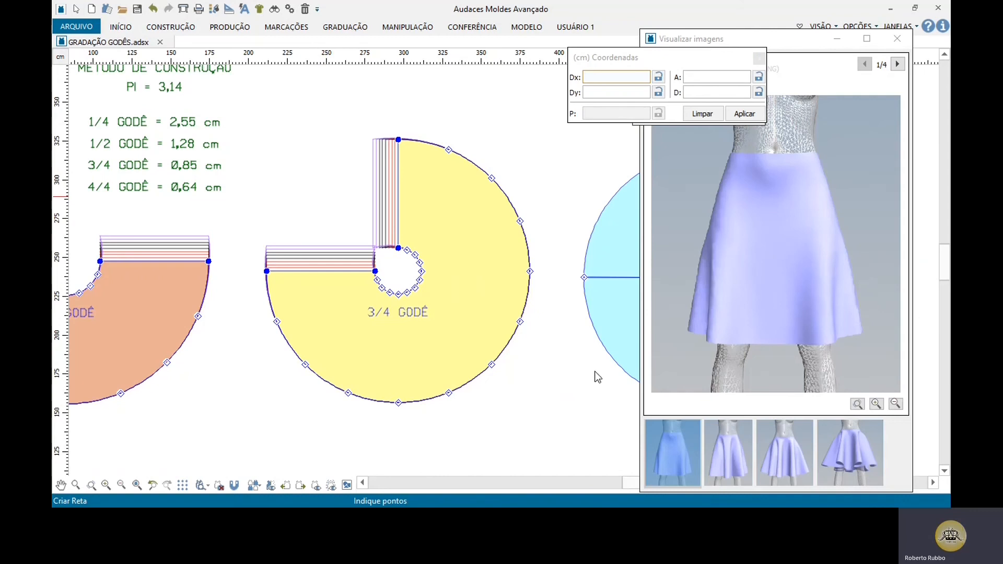
{"action": "left_click", "coordinate": [525, 137]}
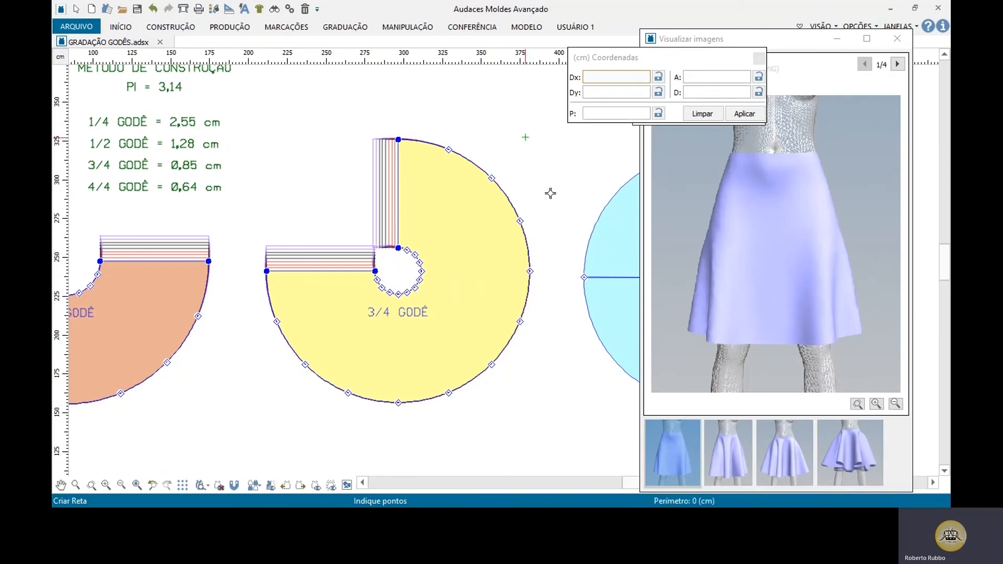
{"action": "left_click", "coordinate": [266, 405]}
{"action": "left_click", "coordinate": [290, 163]}
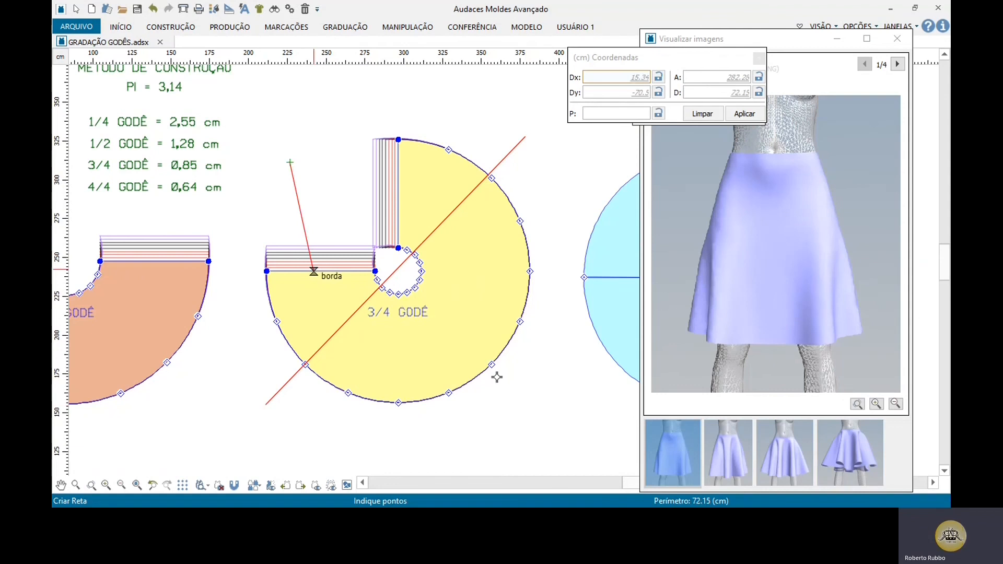
{"action": "left_click", "coordinate": [548, 406]}
{"action": "scroll", "coordinate": [558, 291], "scroll_direction": "down", "scroll_amount": 3}
{"action": "scroll", "coordinate": [188, 282], "scroll_direction": "up", "scroll_amount": 3}
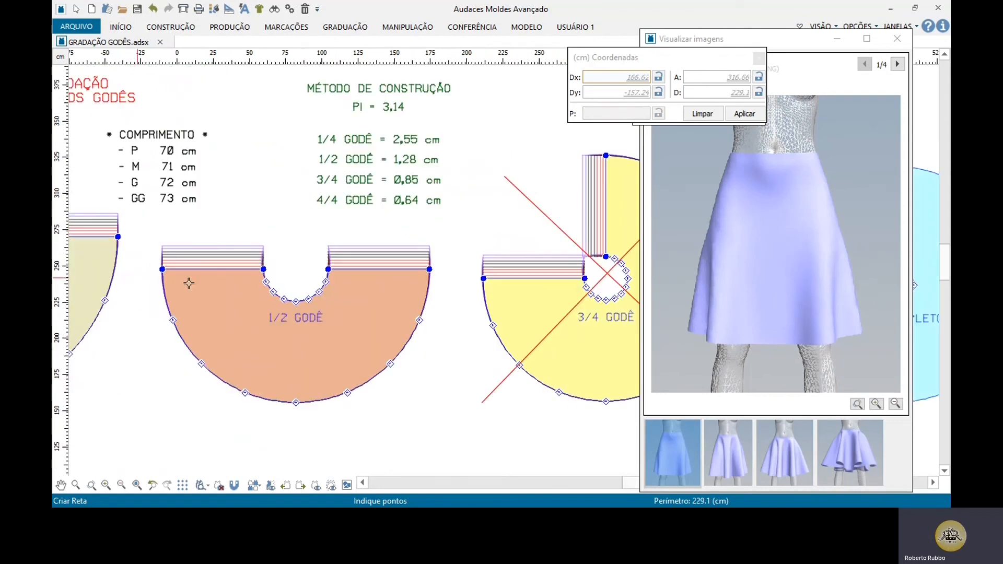
Cross out the 1/2 GODÊ piece with two diagonal straight lines, about 203 cm and 194 cm long
{"action": "left_click", "coordinate": [177, 224]}
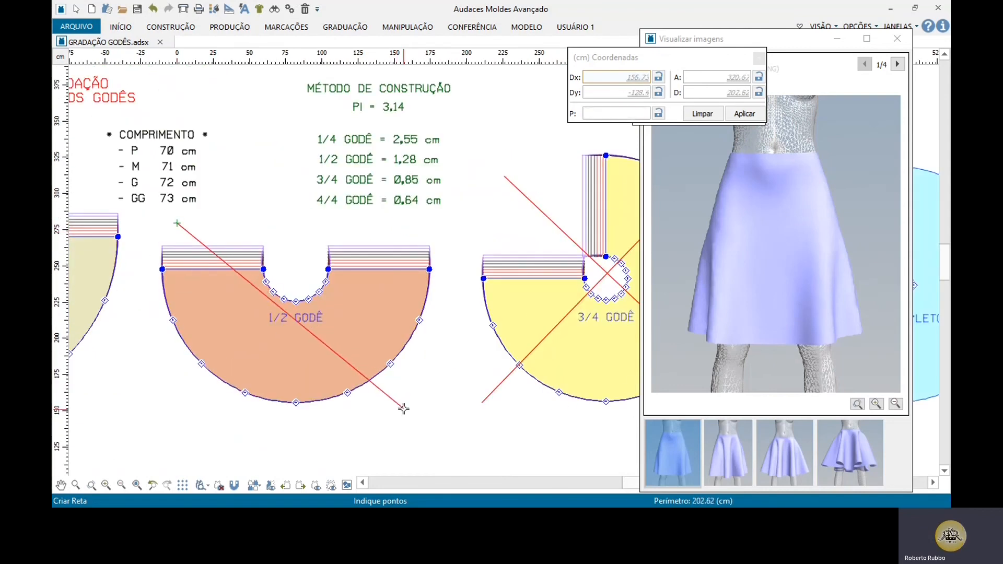
{"action": "left_click", "coordinate": [404, 409]}
{"action": "left_click", "coordinate": [387, 216]}
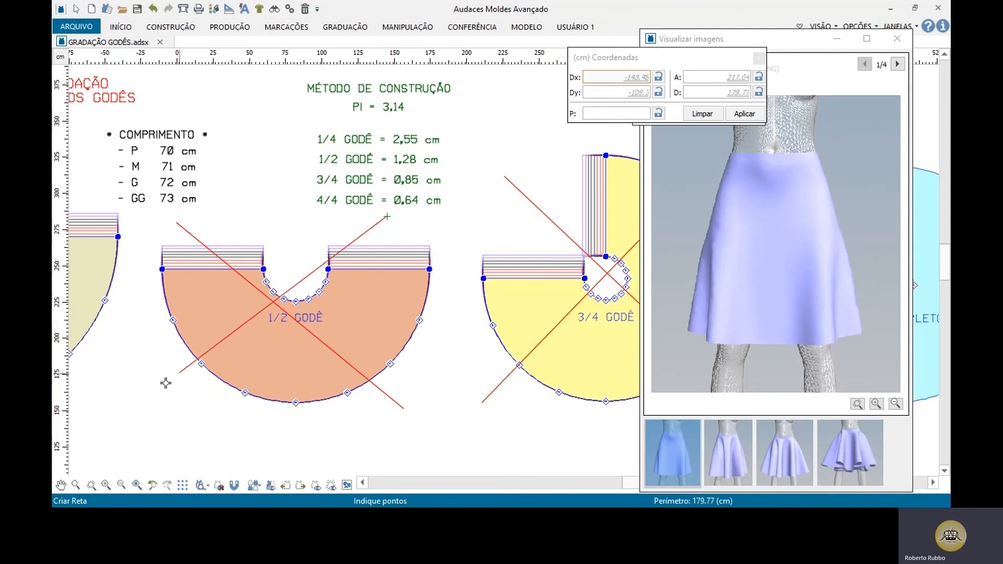
{"action": "left_click", "coordinate": [180, 407]}
{"action": "scroll", "coordinate": [426, 300], "scroll_direction": "down", "scroll_amount": 4}
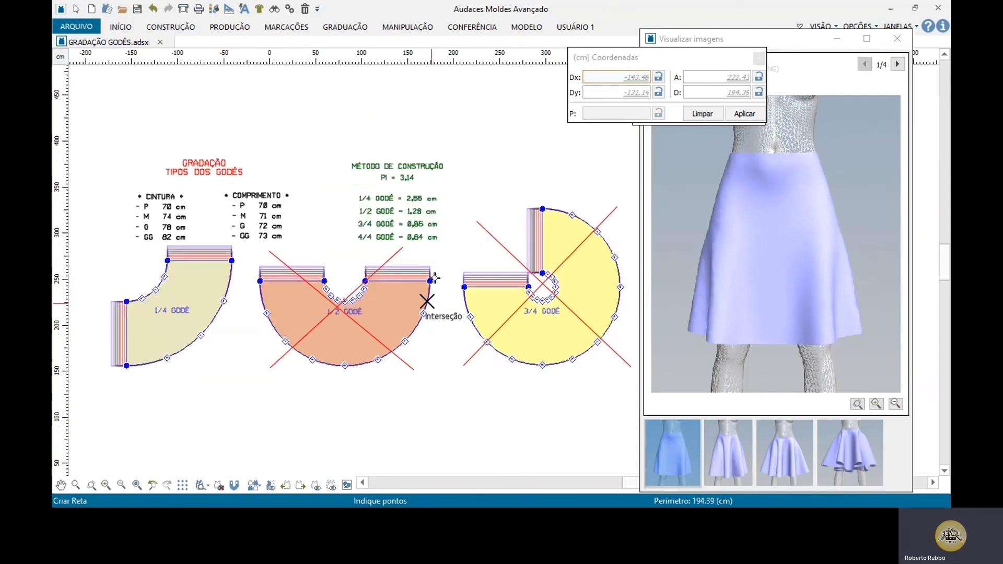
Cross out the 1/4 GODÊ piece with a 156 cm line at 315° and an opposing line about 208 cm long
{"action": "scroll", "coordinate": [135, 290], "scroll_direction": "up", "scroll_amount": 4}
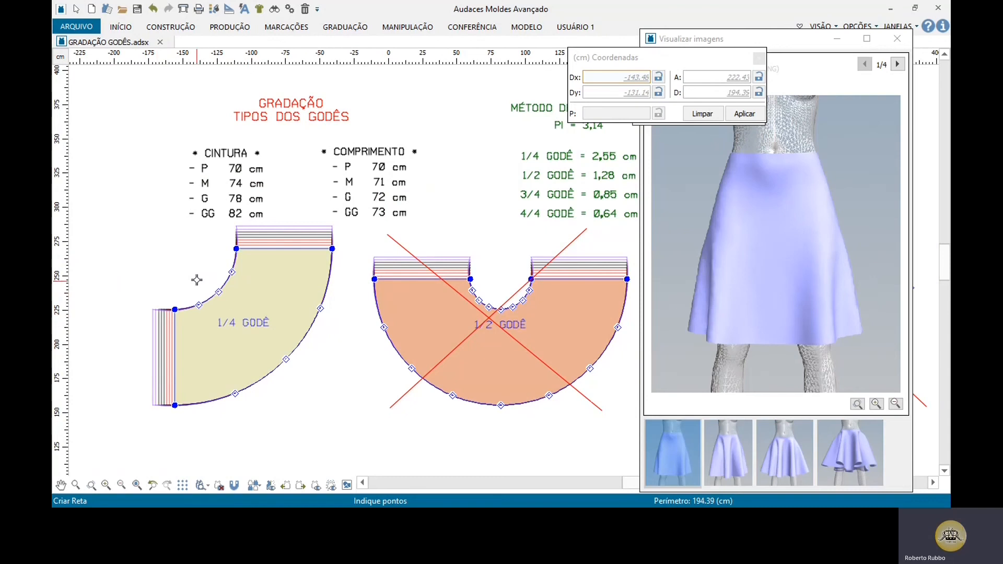
{"action": "left_click", "coordinate": [166, 241]}
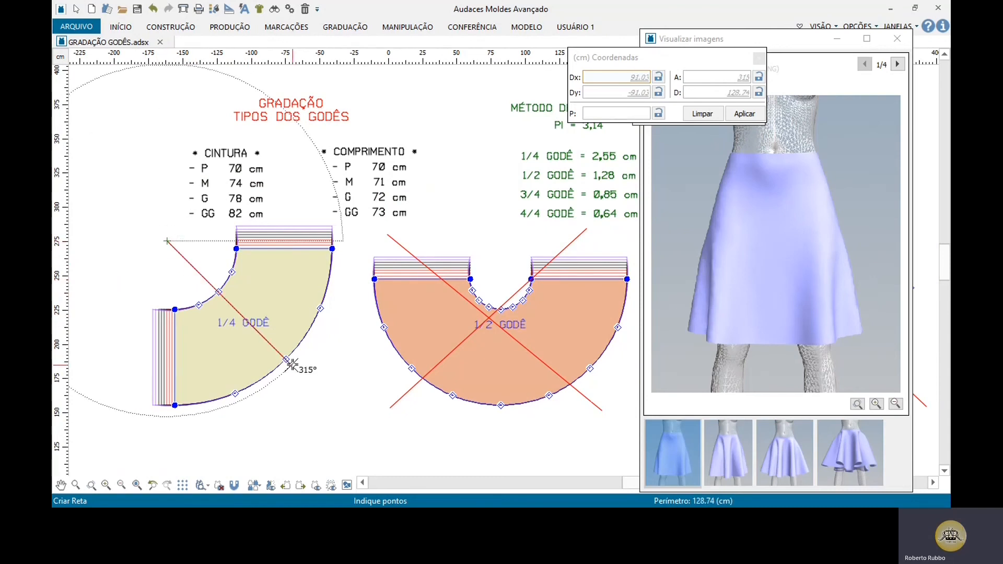
{"action": "left_click", "coordinate": [317, 393]}
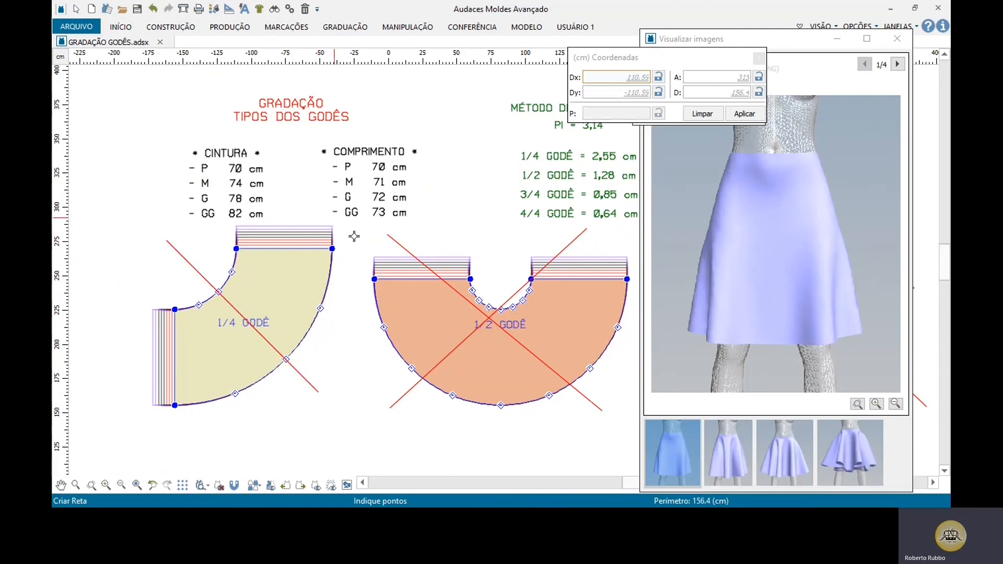
{"action": "left_click", "coordinate": [350, 233]}
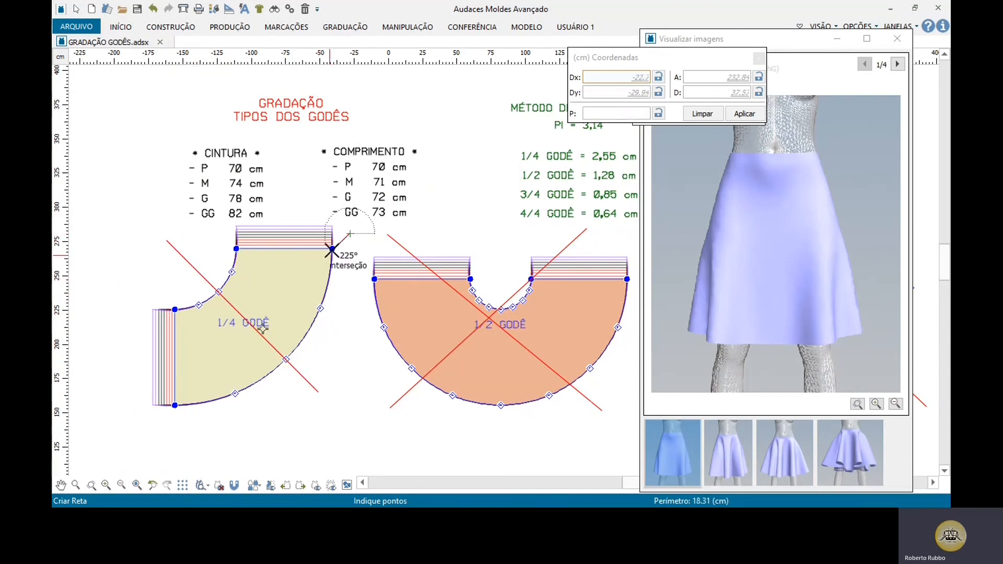
{"action": "left_click", "coordinate": [127, 411]}
{"action": "scroll", "coordinate": [198, 321], "scroll_direction": "down", "scroll_amount": 5}
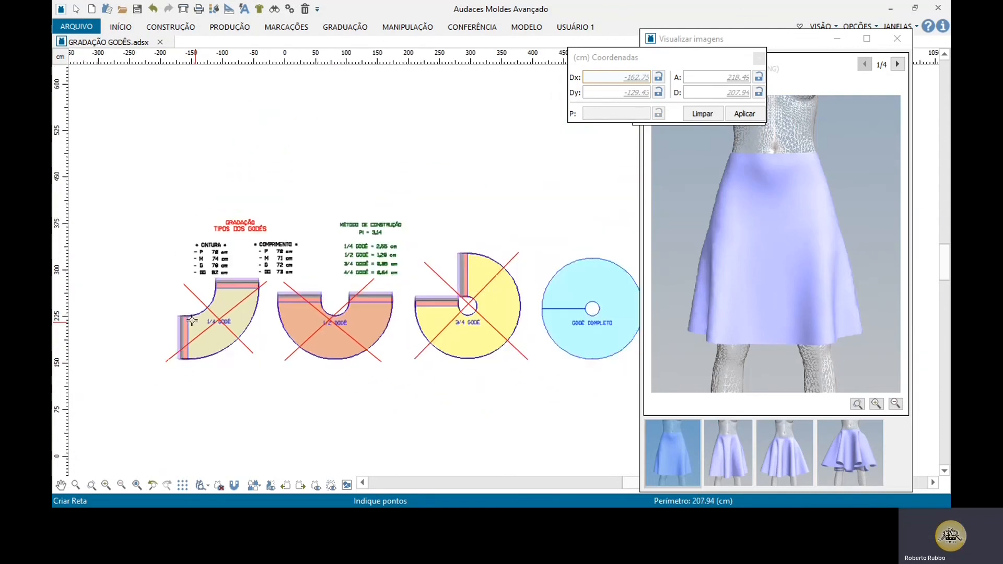
Examine the GODÊ COMPLETO circle and its waist opening, and compare it with the crossed-out 1/4, 1/2 and 3/4 GODÊ pieces
{"action": "scroll", "coordinate": [465, 324], "scroll_direction": "up", "scroll_amount": 2}
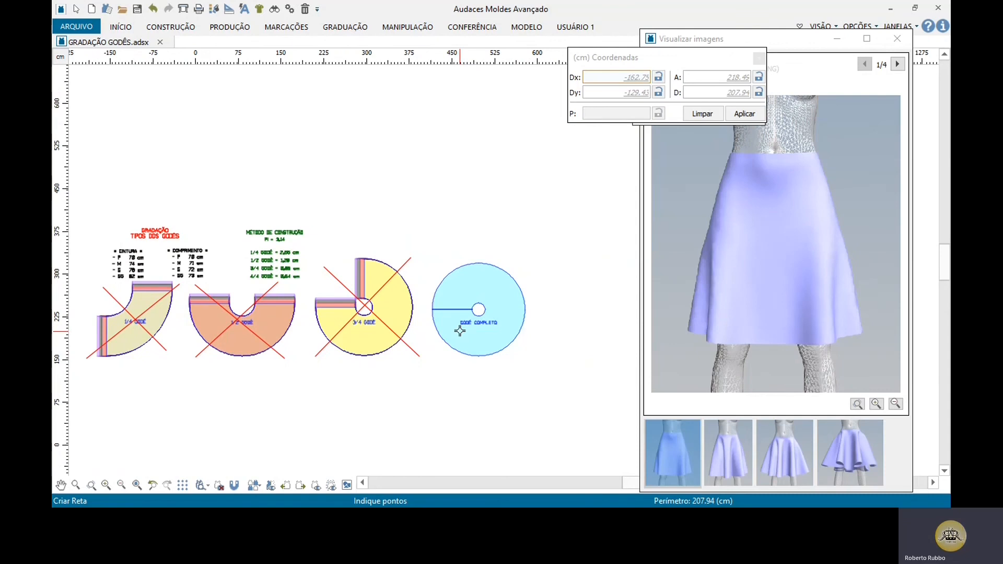
{"action": "left_click", "coordinate": [485, 310]}
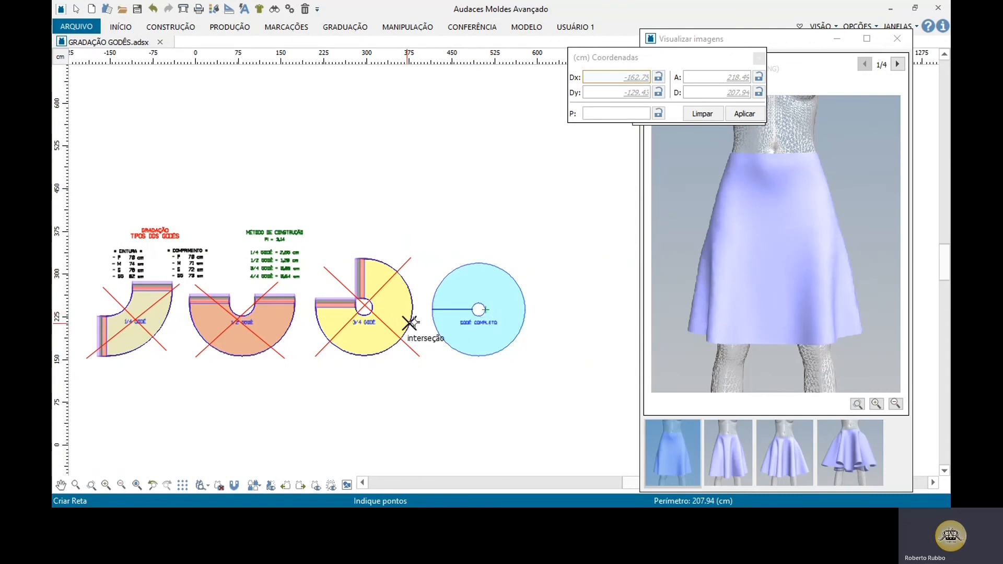
{"action": "scroll", "coordinate": [475, 313], "scroll_direction": "up", "scroll_amount": 3}
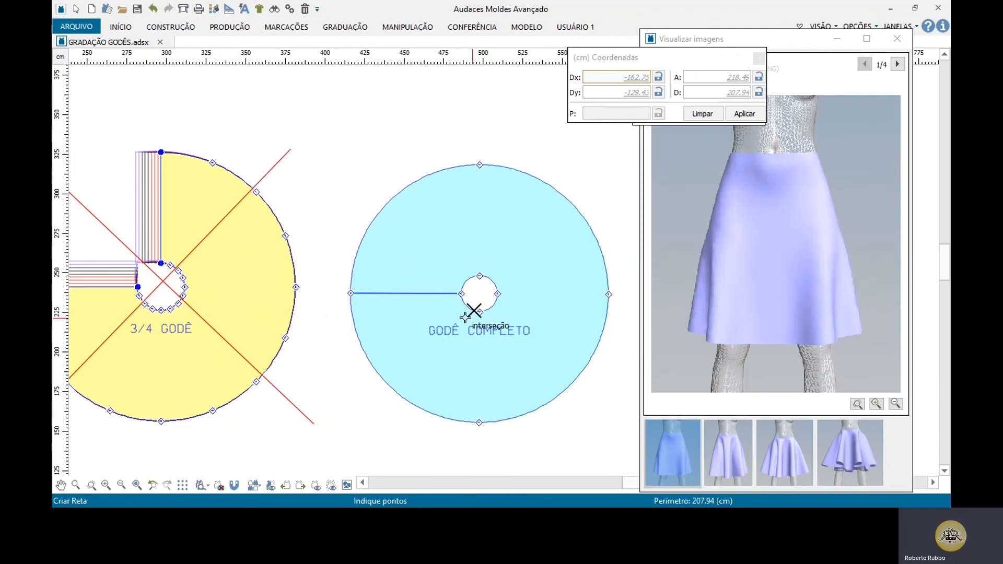
{"action": "scroll", "coordinate": [465, 317], "scroll_direction": "up", "scroll_amount": 1}
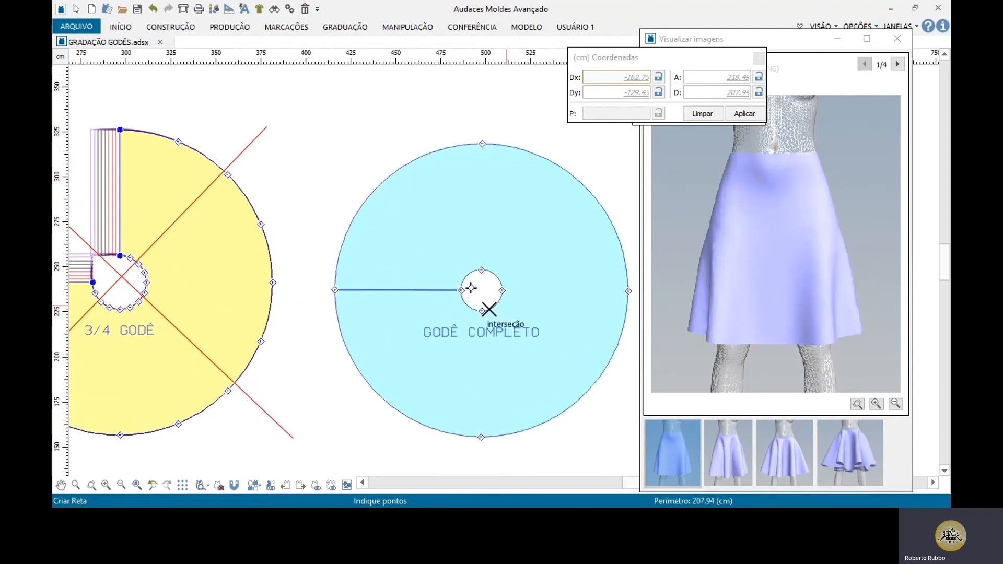
{"action": "scroll", "coordinate": [520, 315], "scroll_direction": "down", "scroll_amount": 3}
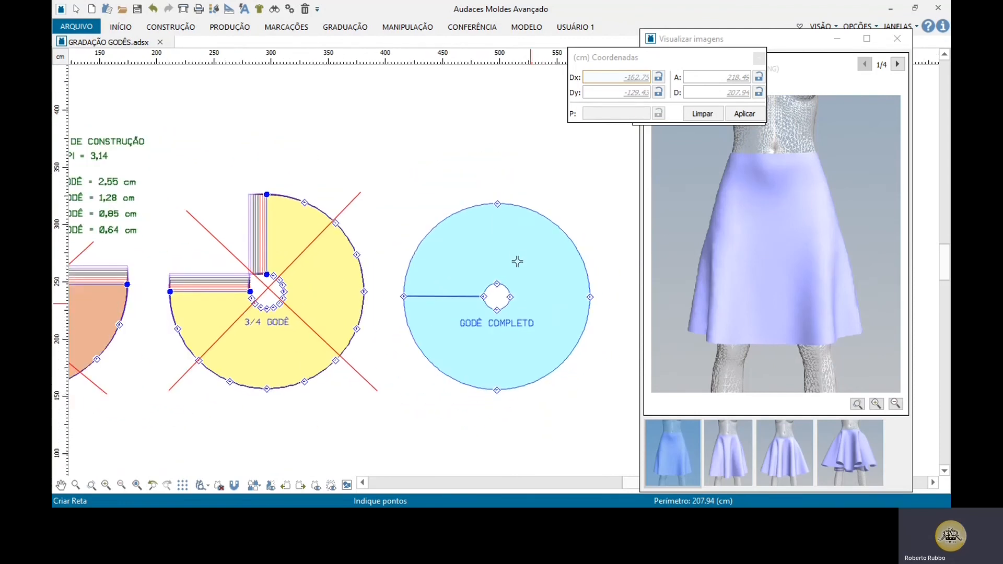
{"action": "scroll", "coordinate": [465, 225], "scroll_direction": "down", "scroll_amount": 1}
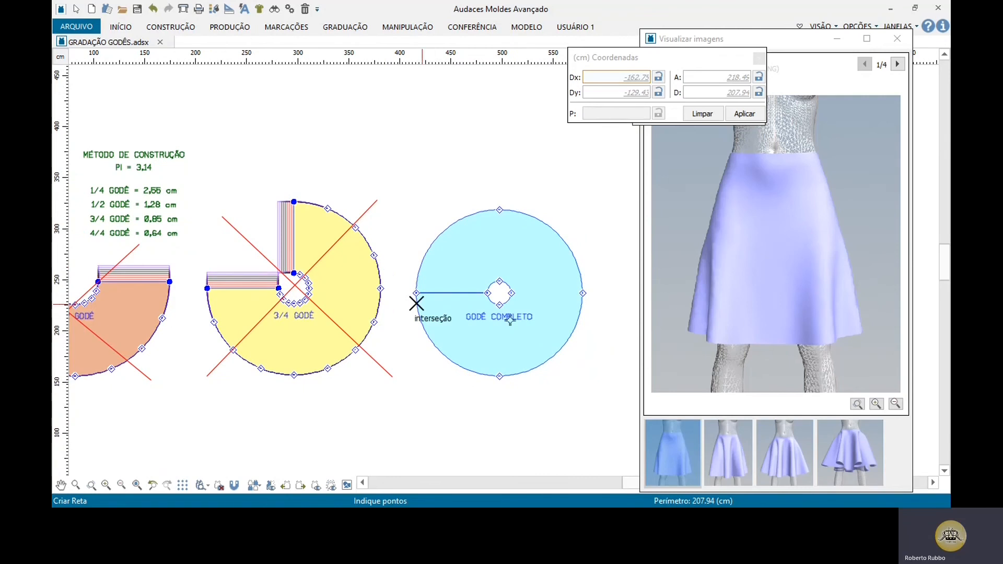
{"action": "scroll", "coordinate": [412, 308], "scroll_direction": "down", "scroll_amount": 2}
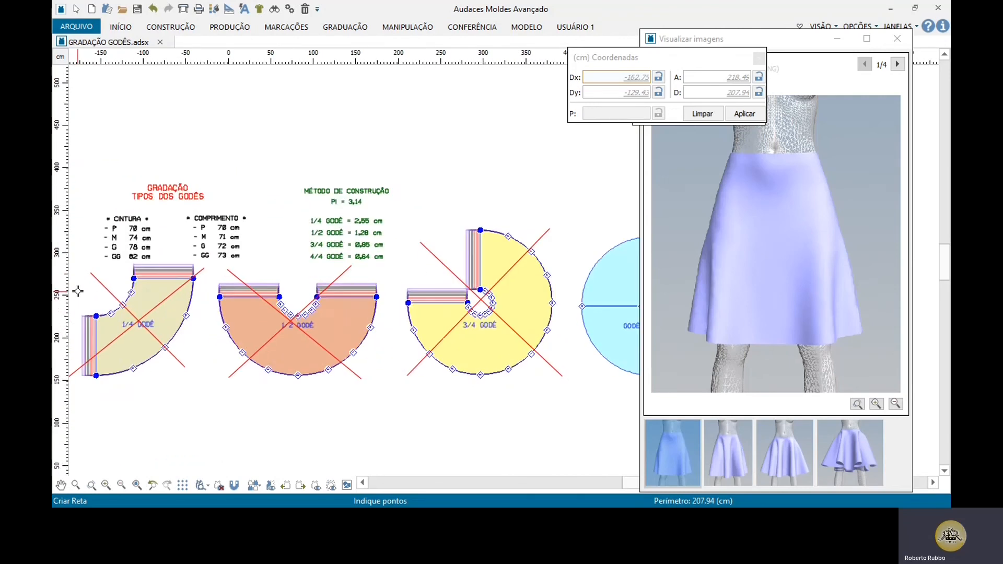
{"action": "scroll", "coordinate": [79, 292], "scroll_direction": "up", "scroll_amount": 2}
{"action": "scroll", "coordinate": [145, 282], "scroll_direction": "down", "scroll_amount": 2}
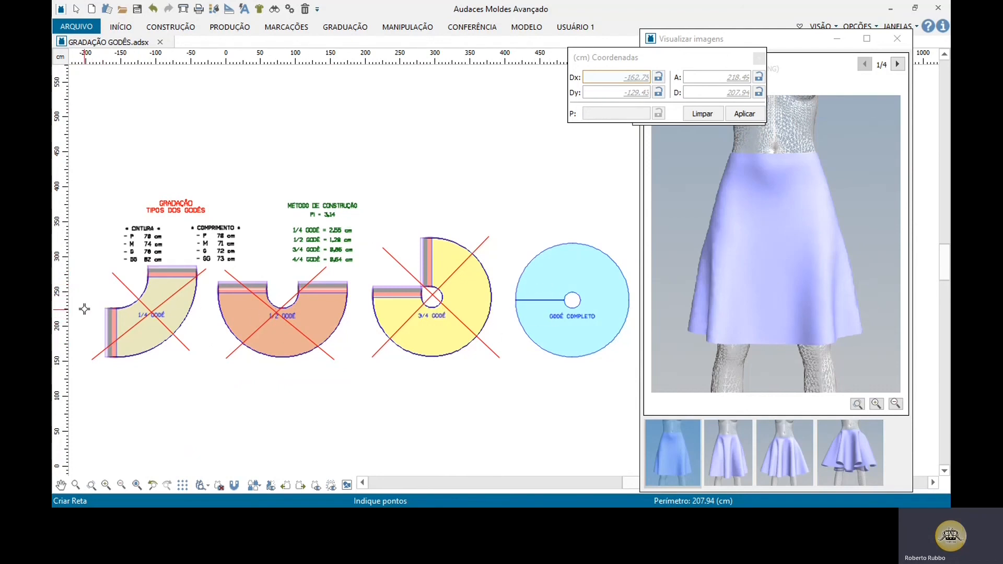
{"action": "scroll", "coordinate": [84, 309], "scroll_direction": "up", "scroll_amount": 1}
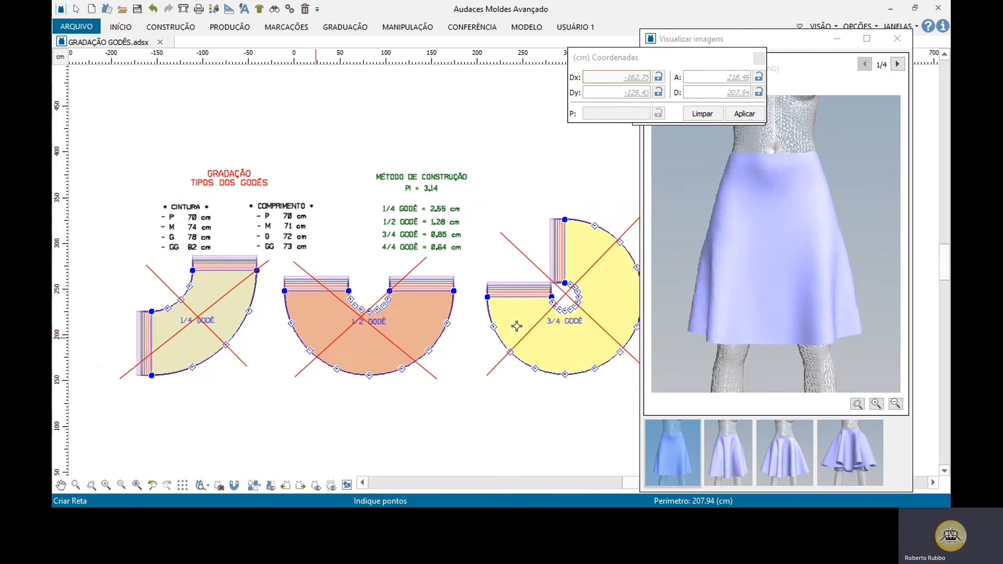
Leave the straight-line command and delete both red diagonal lines crossing the 3/4 GODÊ piece
{"action": "scroll", "coordinate": [533, 288], "scroll_direction": "up", "scroll_amount": 5}
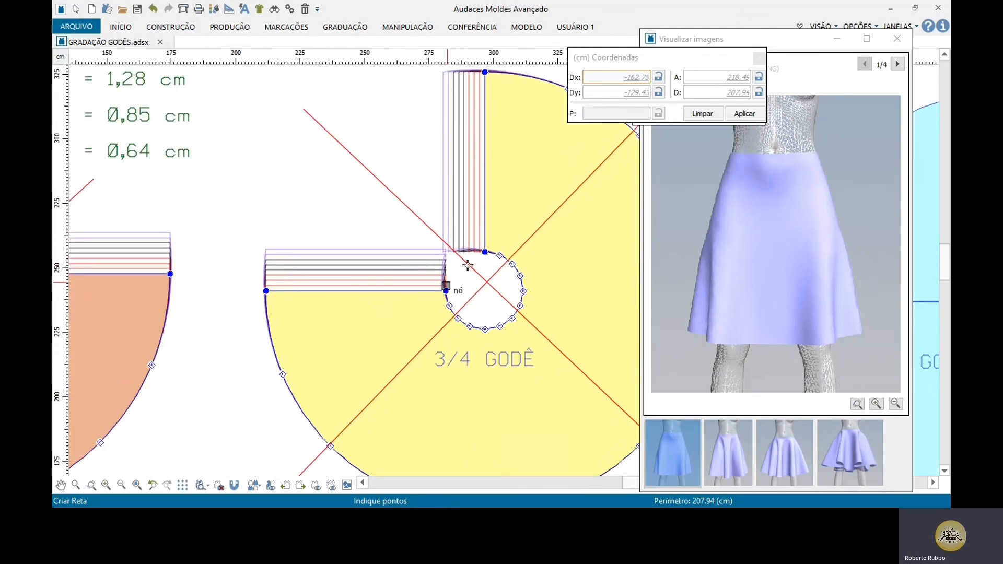
{"action": "key", "text": "Escape"}
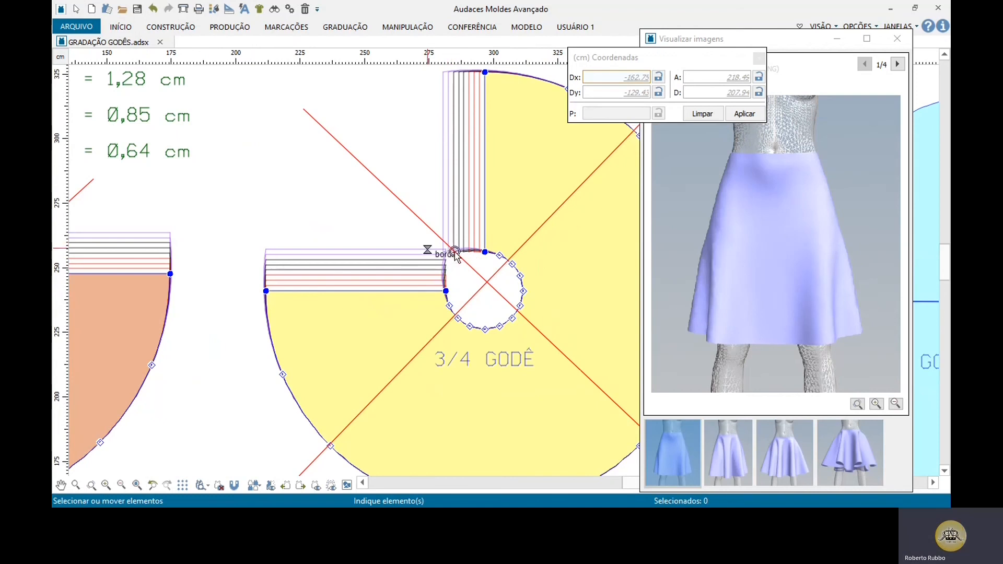
{"action": "left_click", "coordinate": [426, 221]}
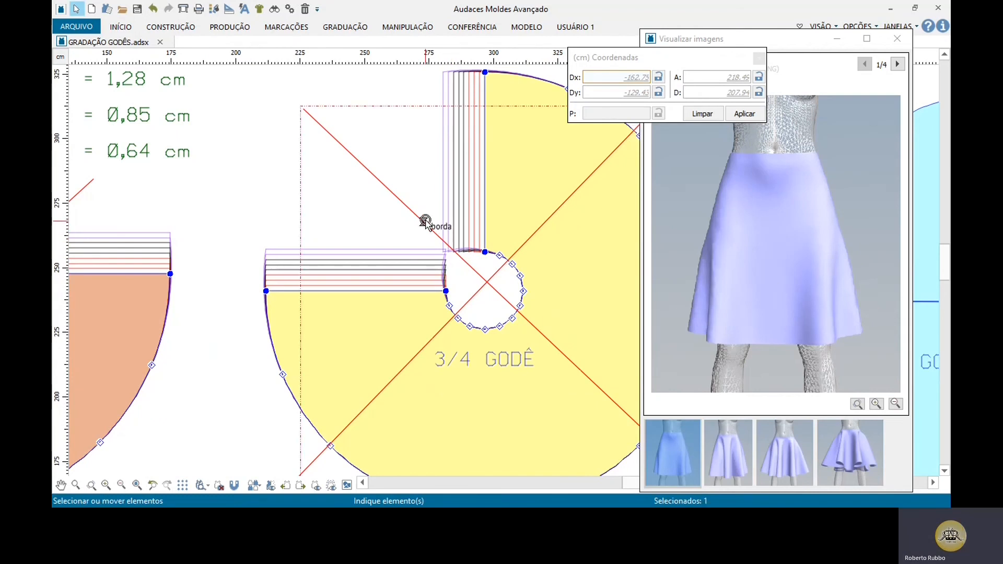
{"action": "key", "text": "Delete"}
{"action": "left_click", "coordinate": [538, 237]}
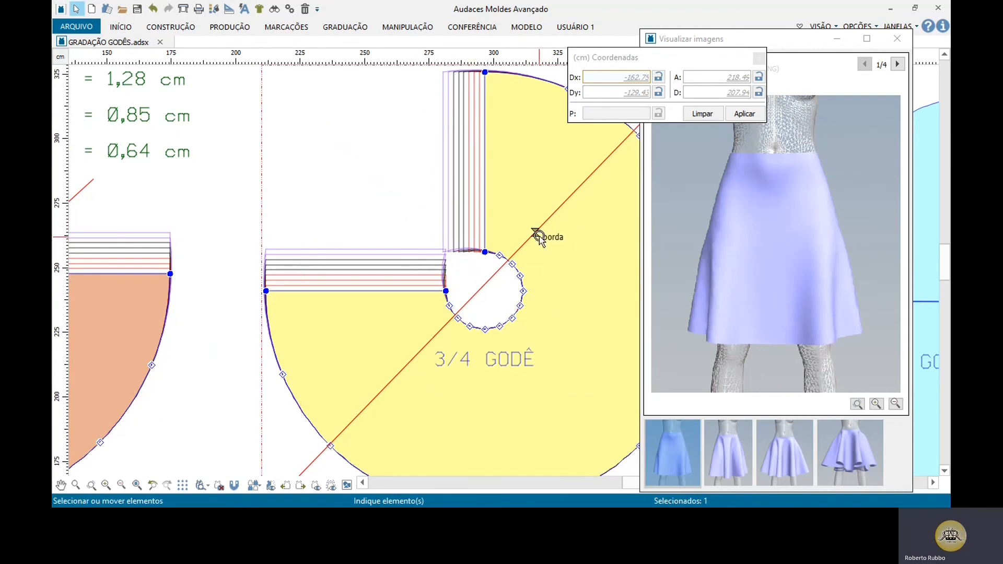
{"action": "key", "text": "Delete"}
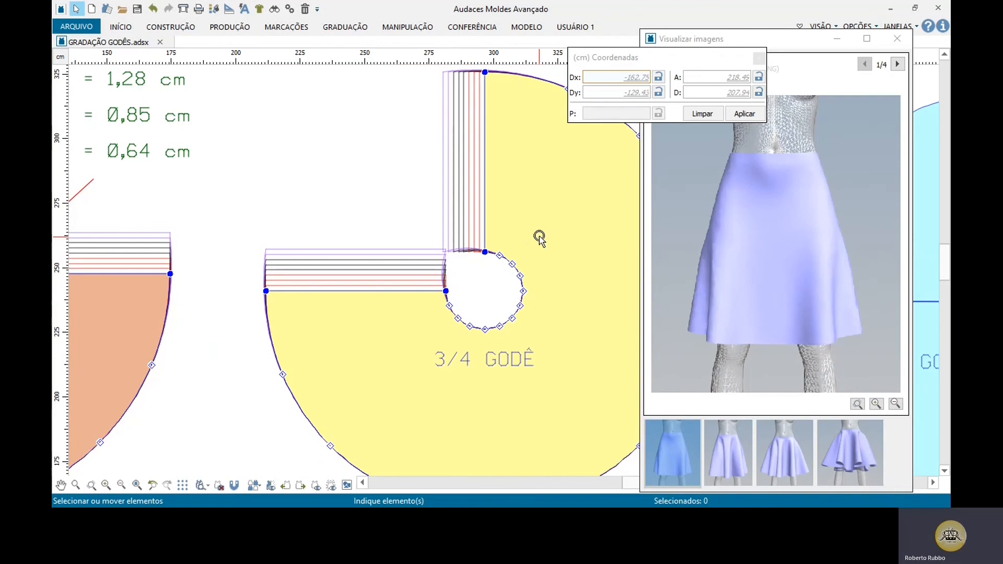
Check the graded waist corner of the 3/4 GODÊ, and delete both red diagonal lines crossing the 1/2 GODÊ piece
{"action": "scroll", "coordinate": [456, 273], "scroll_direction": "up", "scroll_amount": 2}
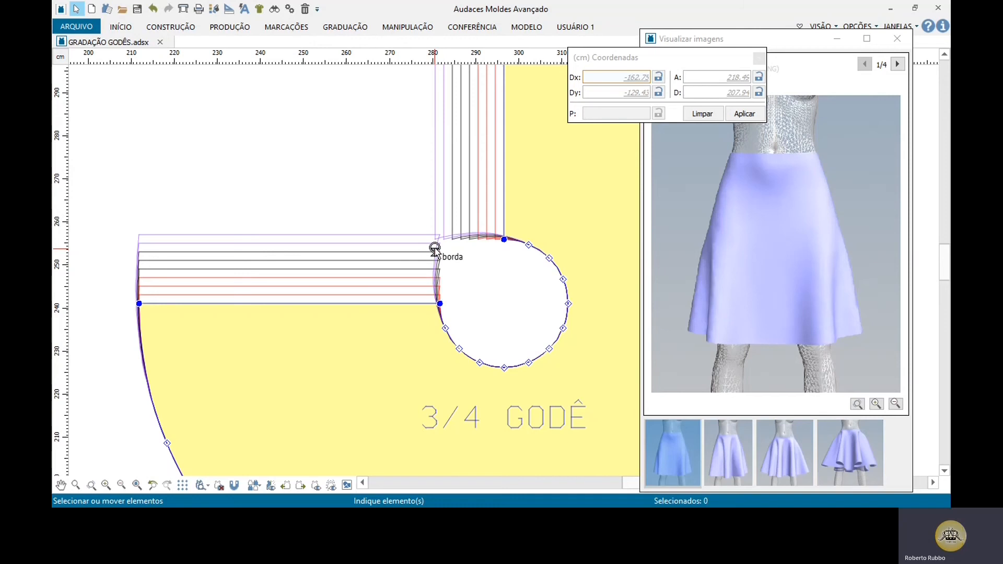
{"action": "scroll", "coordinate": [434, 249], "scroll_direction": "up", "scroll_amount": 2}
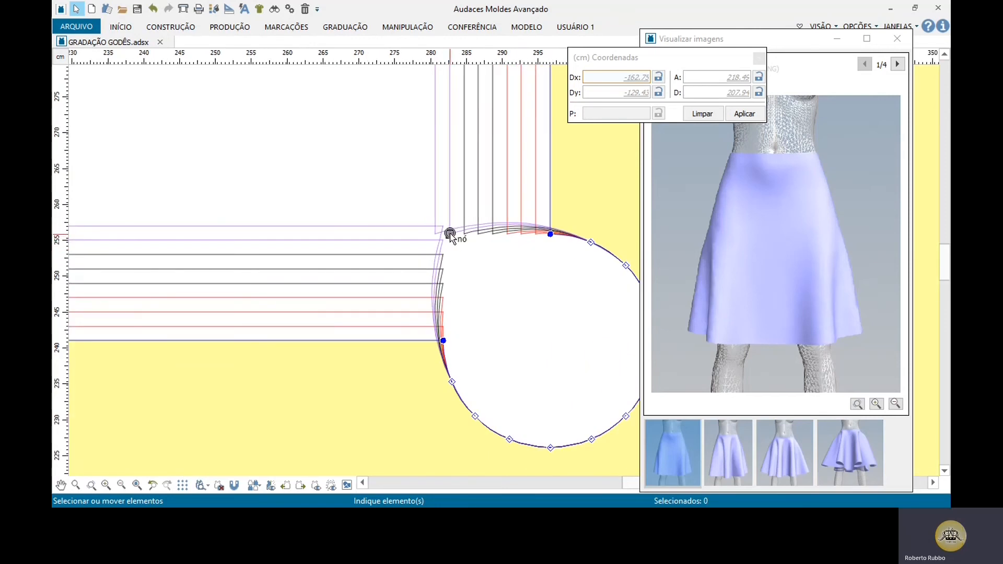
{"action": "scroll", "coordinate": [403, 238], "scroll_direction": "down", "scroll_amount": 1}
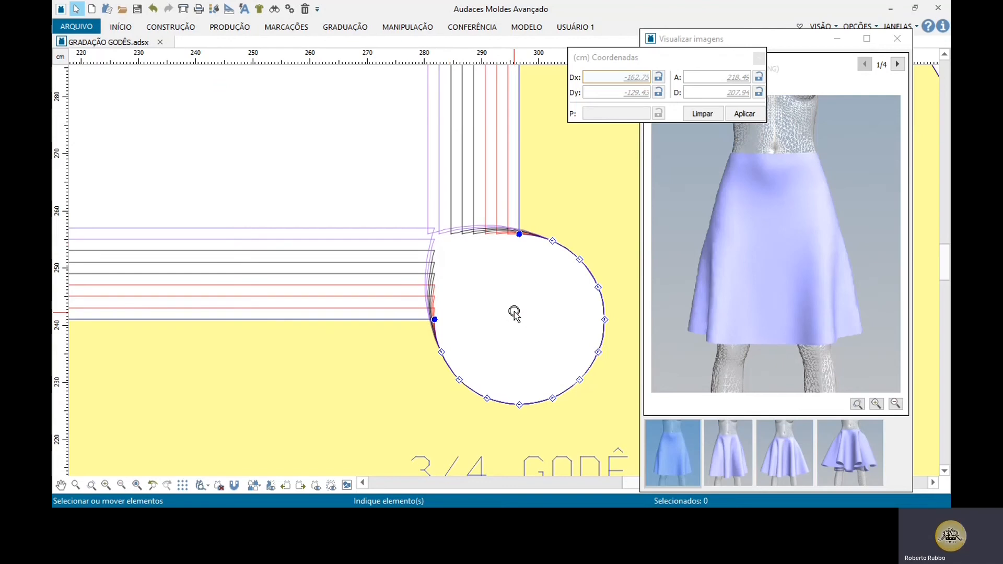
{"action": "scroll", "coordinate": [515, 313], "scroll_direction": "down", "scroll_amount": 5}
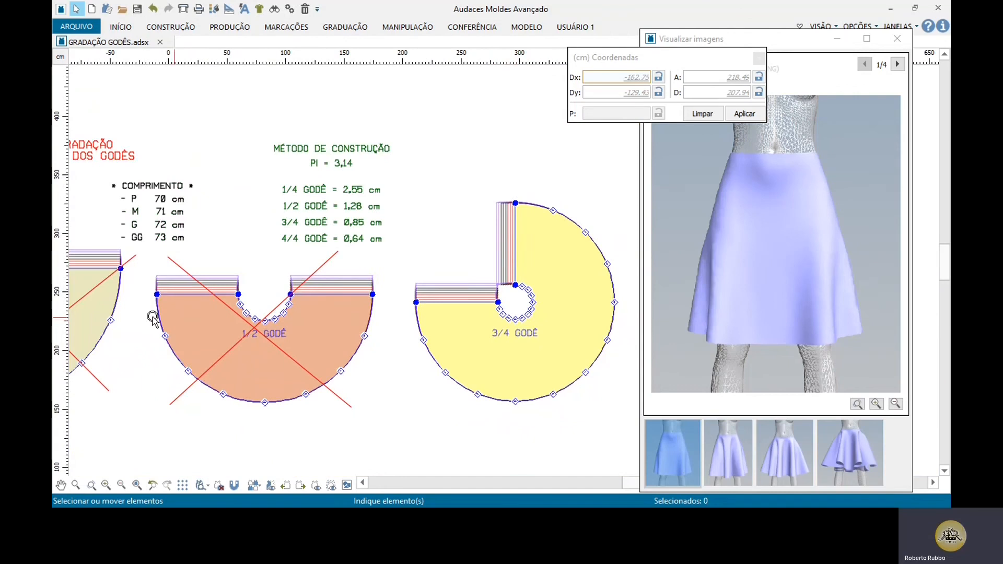
{"action": "scroll", "coordinate": [152, 316], "scroll_direction": "up", "scroll_amount": 2}
{"action": "scroll", "coordinate": [156, 376], "scroll_direction": "up", "scroll_amount": 2}
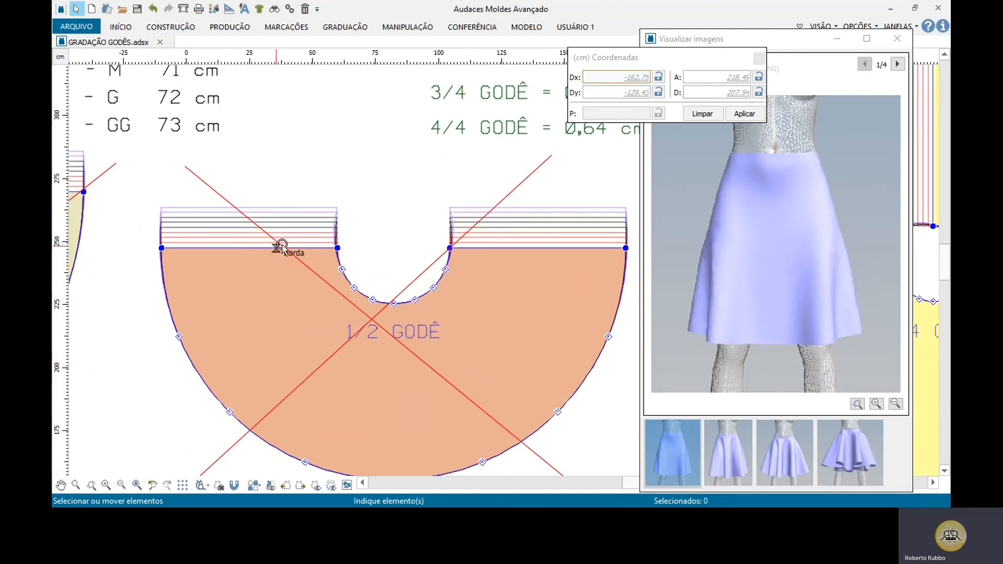
{"action": "scroll", "coordinate": [175, 385], "scroll_direction": "down", "scroll_amount": 1}
{"action": "scroll", "coordinate": [178, 383], "scroll_direction": "up", "scroll_amount": 1}
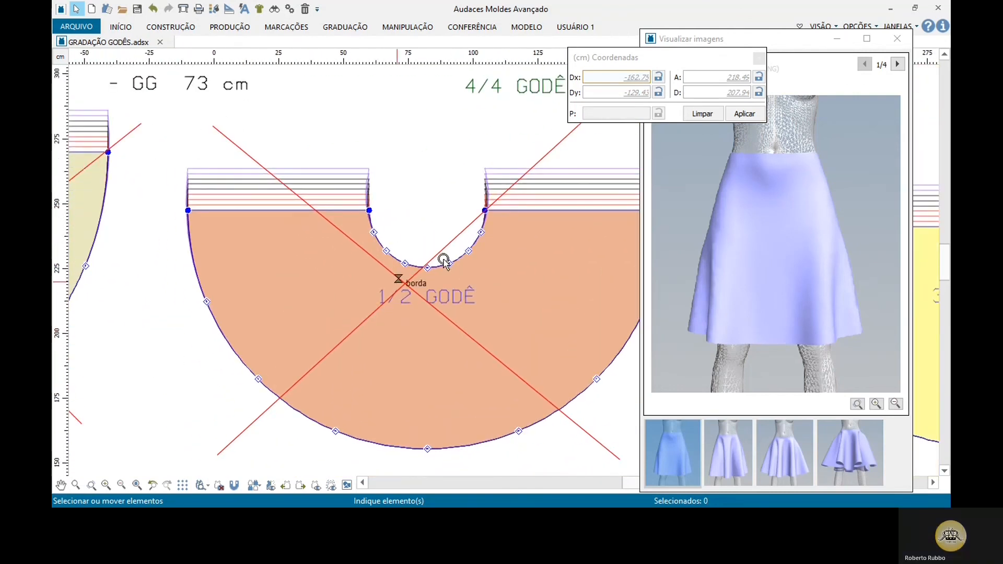
{"action": "left_click", "coordinate": [455, 243]}
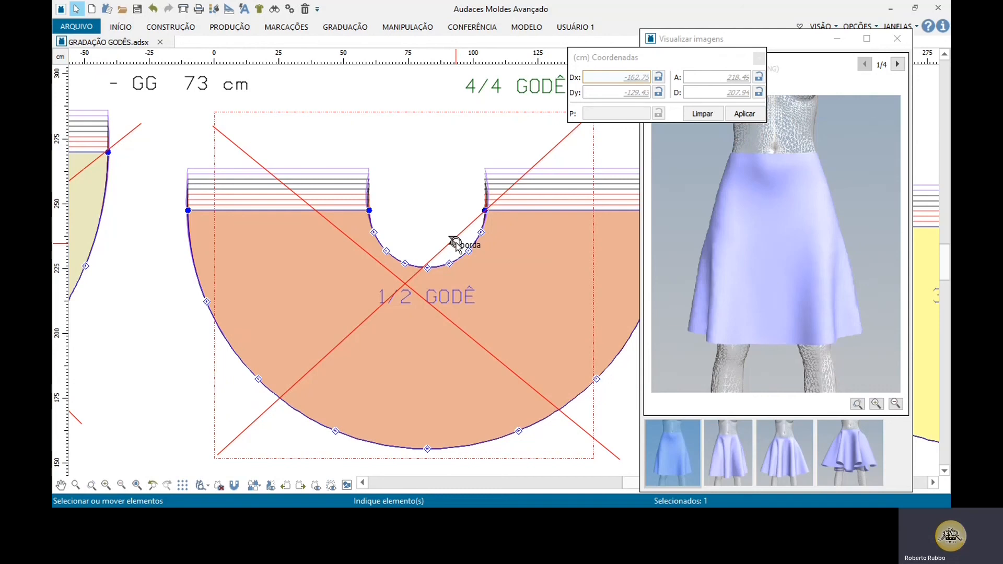
{"action": "key", "text": "Delete"}
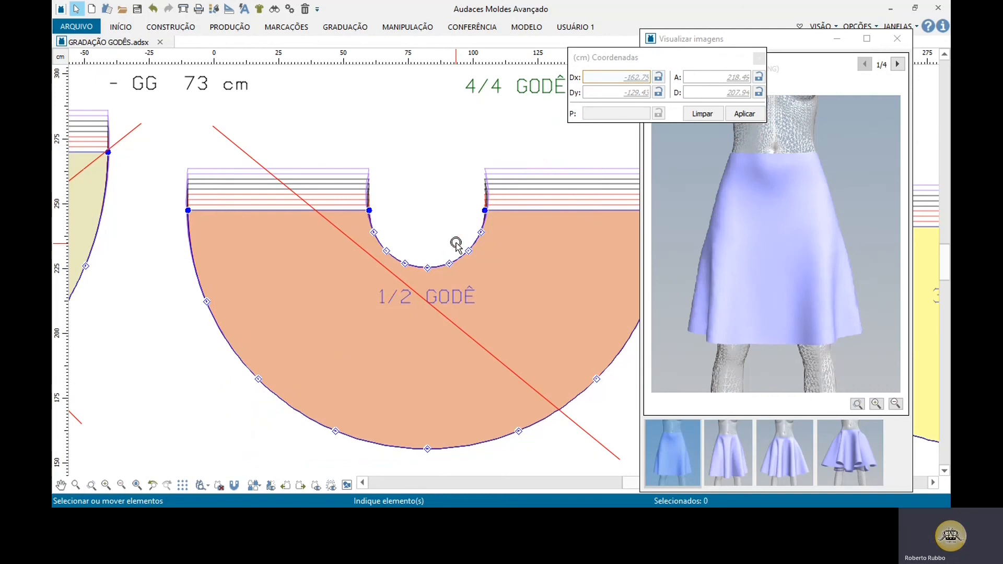
{"action": "left_click", "coordinate": [466, 335]}
{"action": "key", "text": "Delete"}
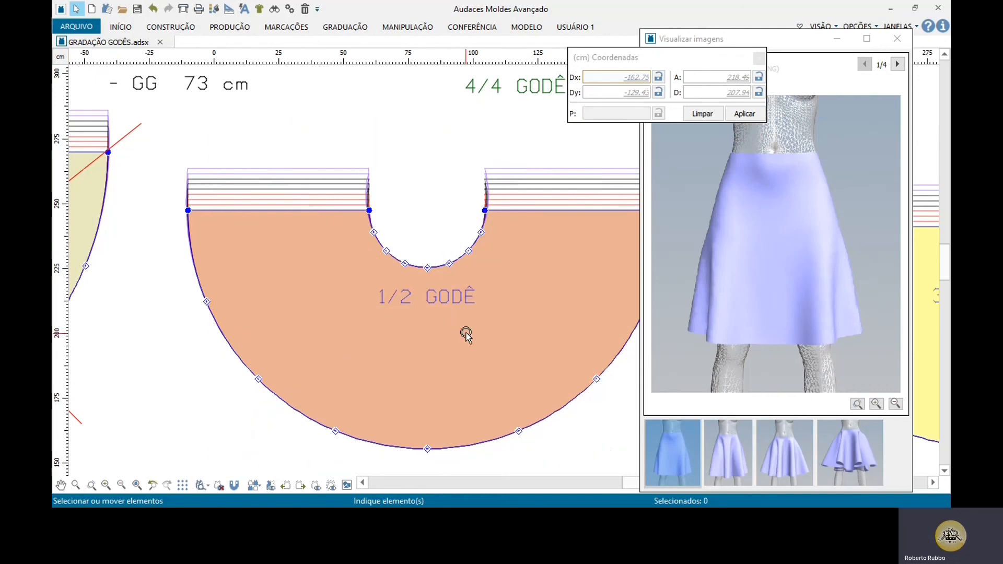
Delete both red diagonal lines crossing the 1/4 GODÊ piece
{"action": "scroll", "coordinate": [257, 263], "scroll_direction": "down", "scroll_amount": 1}
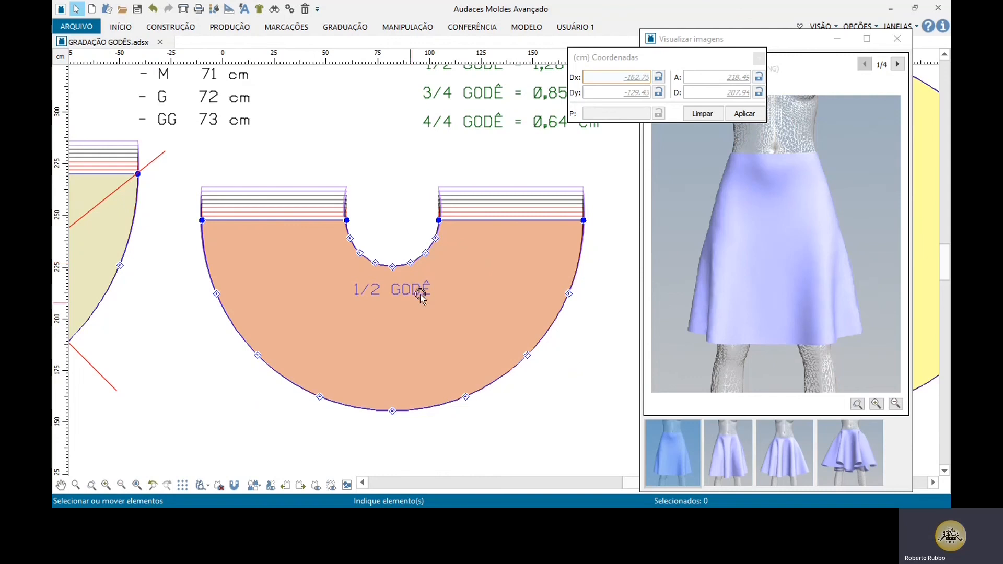
{"action": "scroll", "coordinate": [426, 297], "scroll_direction": "down", "scroll_amount": 2}
{"action": "scroll", "coordinate": [125, 250], "scroll_direction": "up", "scroll_amount": 2}
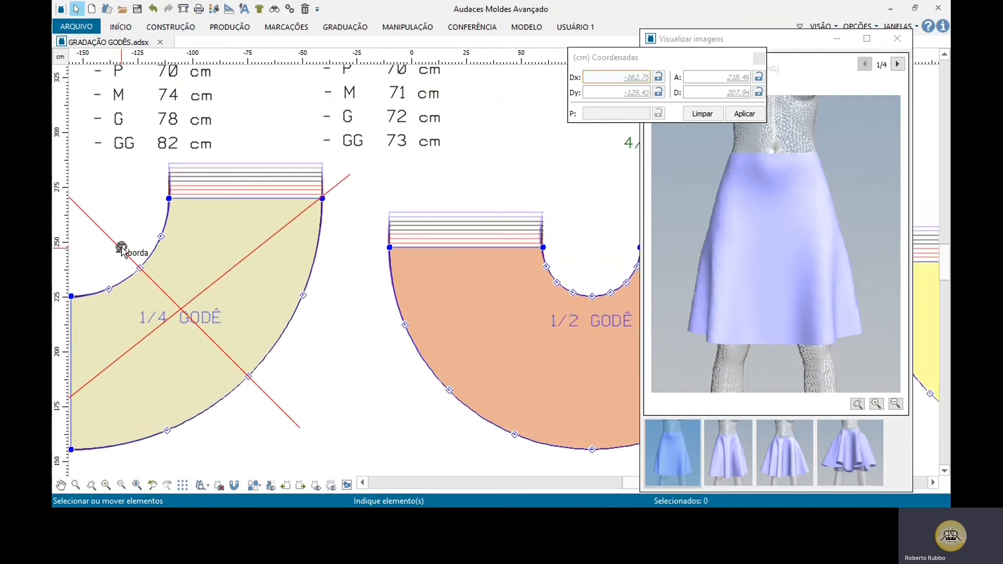
{"action": "left_click", "coordinate": [121, 248]}
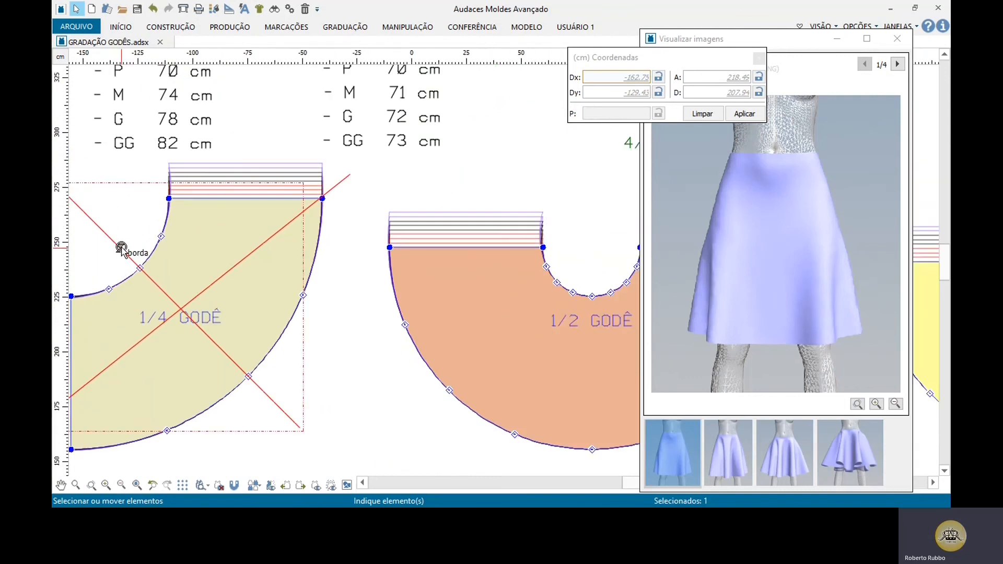
{"action": "left_click", "coordinate": [208, 286]}
{"action": "key", "text": "Escape"}
{"action": "scroll", "coordinate": [327, 309], "scroll_direction": "down", "scroll_amount": 2}
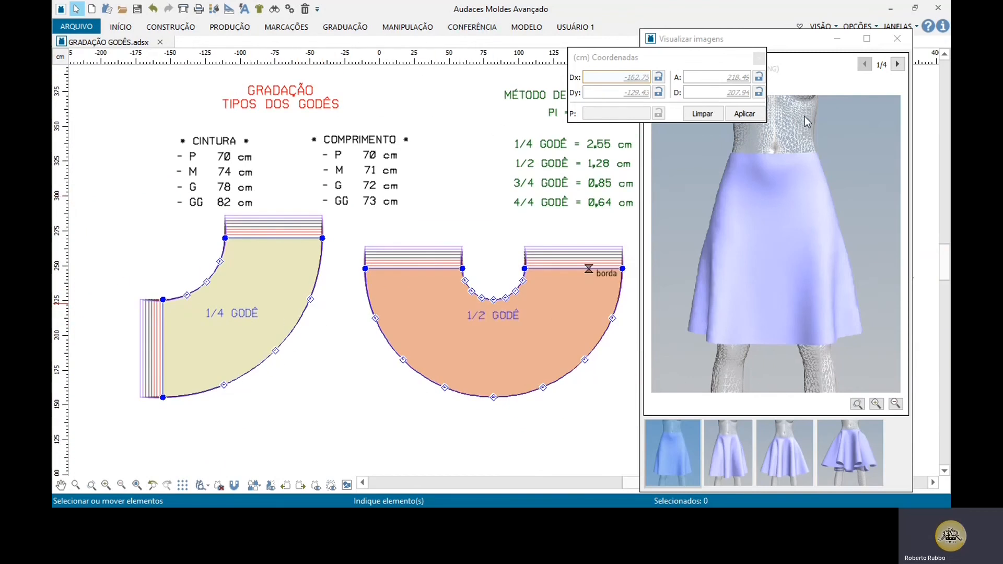
Minimise the skirt picture viewer and erase the grading of the entire 1/2 GODÊ, 3/4 GODÊ and 1/4 GODÊ pieces
{"action": "left_click", "coordinate": [837, 38]}
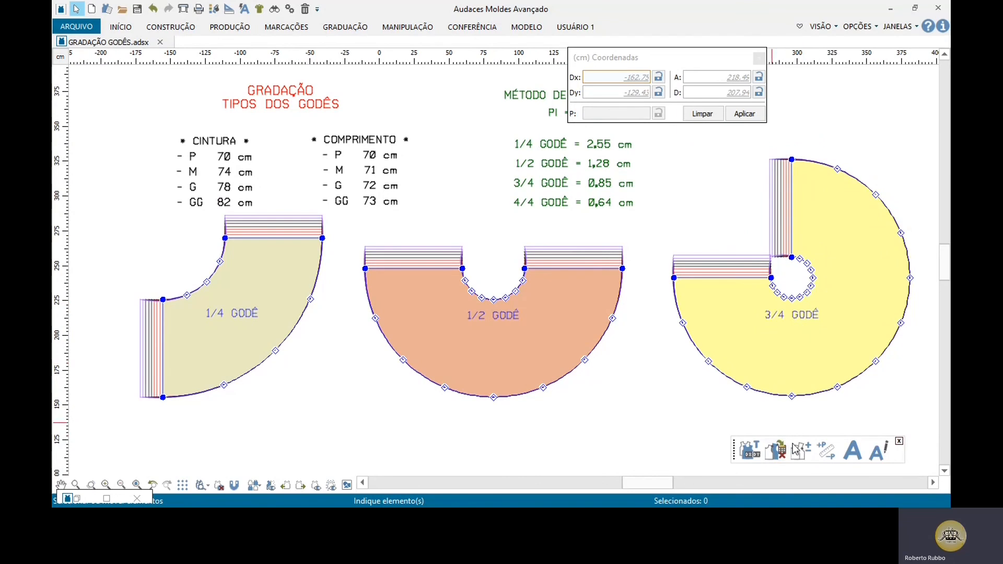
{"action": "left_click", "coordinate": [776, 450]}
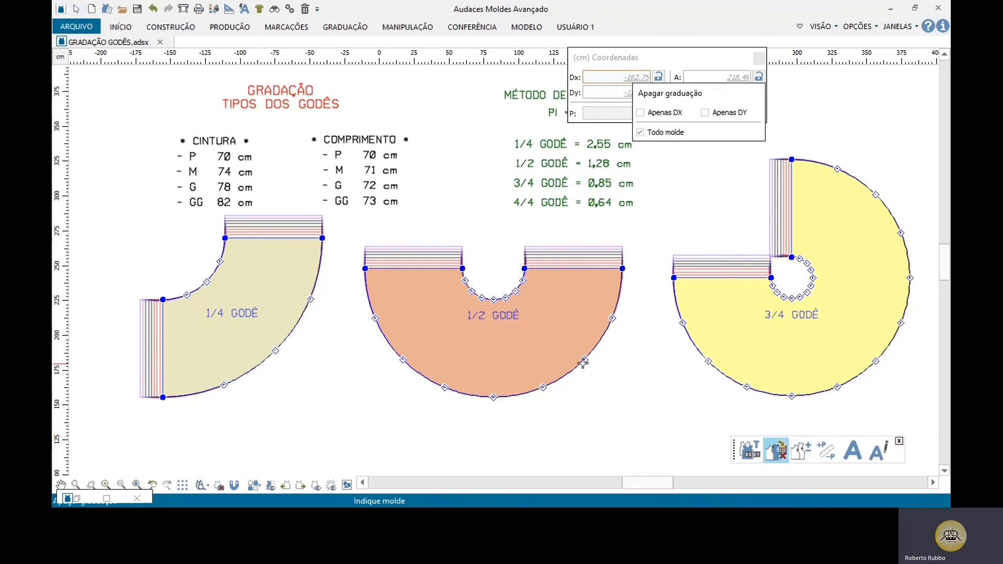
{"action": "left_click", "coordinate": [582, 362]}
{"action": "left_click", "coordinate": [577, 338]}
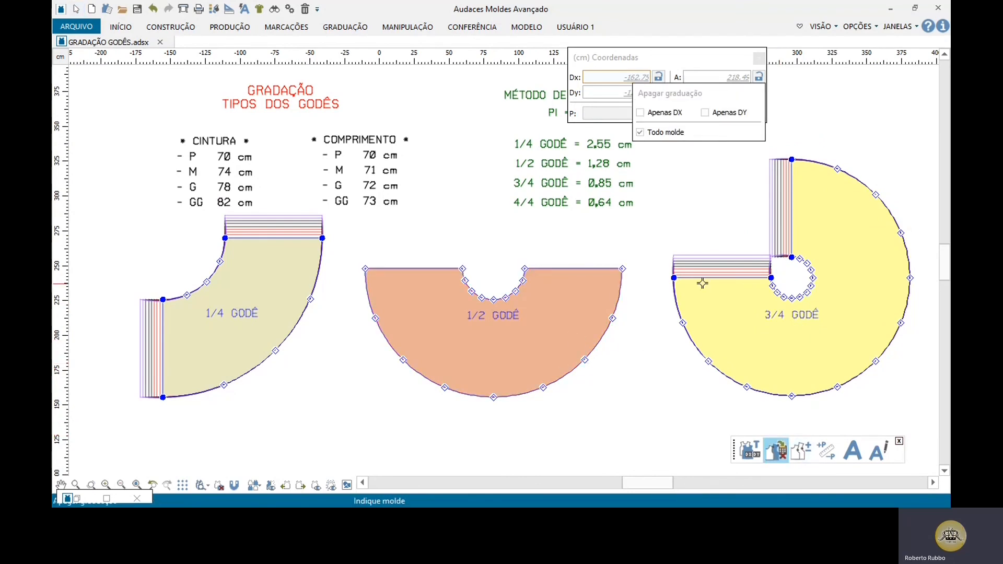
{"action": "left_click", "coordinate": [720, 276]}
{"action": "left_click", "coordinate": [713, 321]}
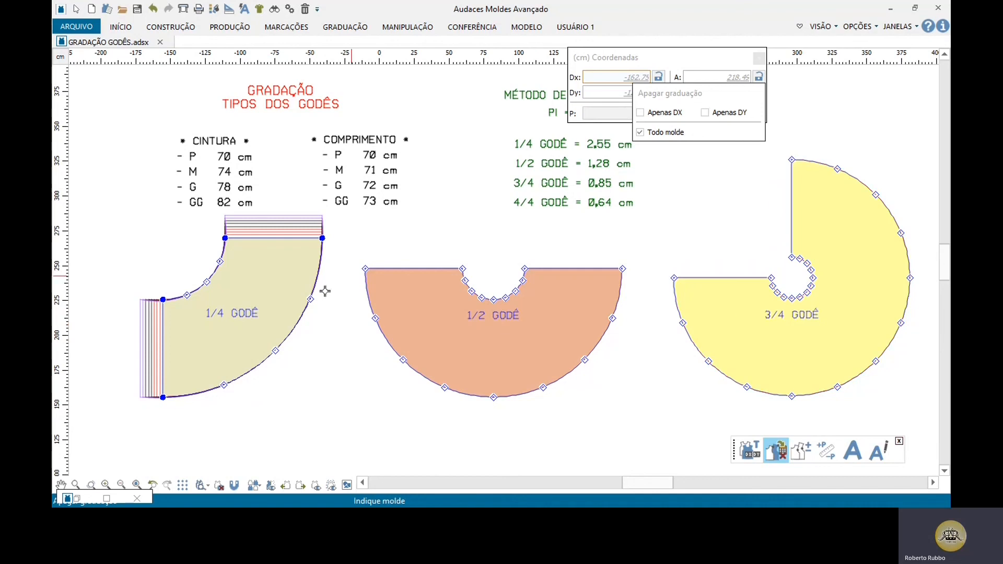
{"action": "left_click", "coordinate": [311, 294]}
{"action": "left_click", "coordinate": [294, 291]}
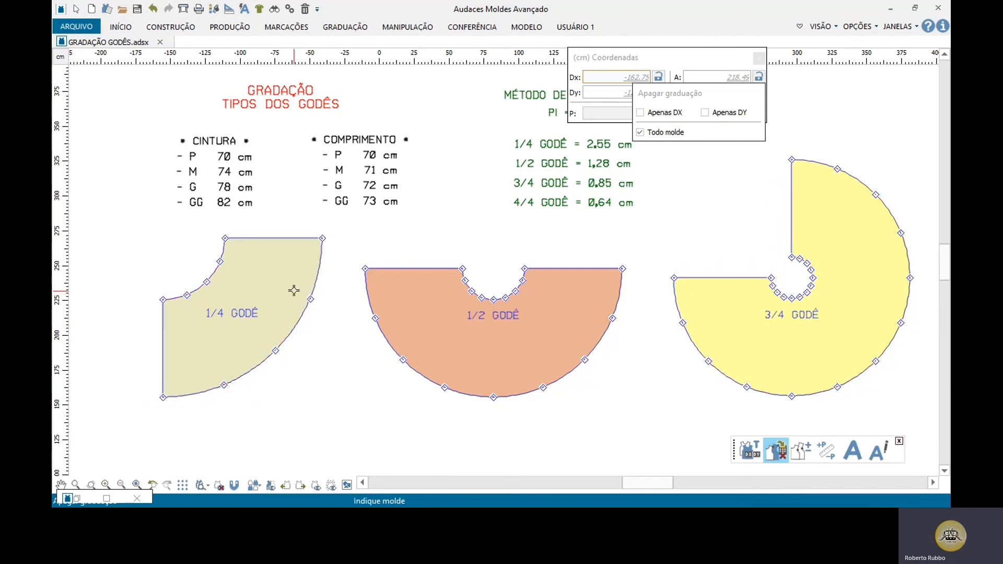
Set the graded curve point mode to Remover and remove the intermediate graded points between the quadrants on the 3/4 GODÊ piece's outer hem curve
{"action": "left_click", "coordinate": [801, 450]}
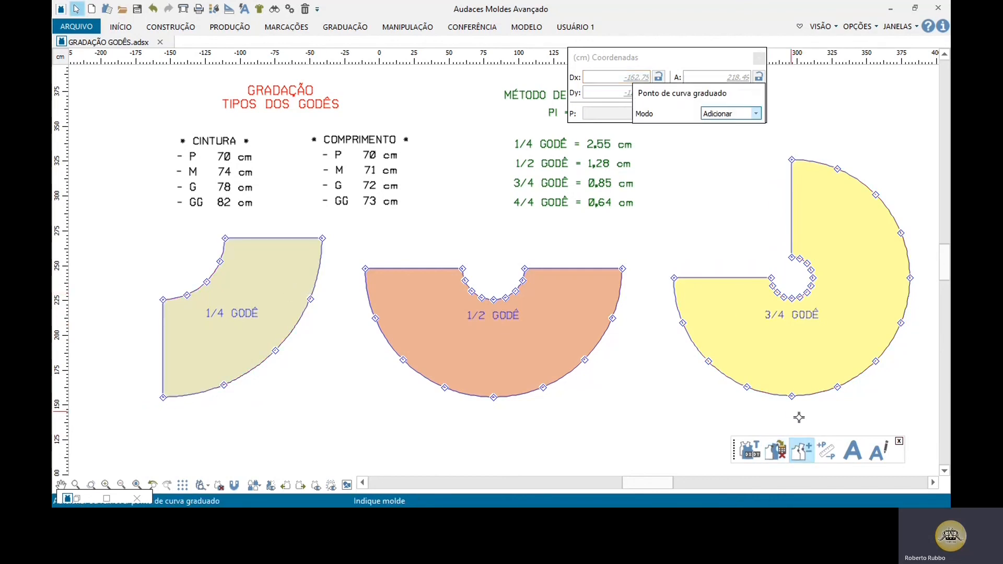
{"action": "scroll", "coordinate": [820, 256], "scroll_direction": "up", "scroll_amount": 1}
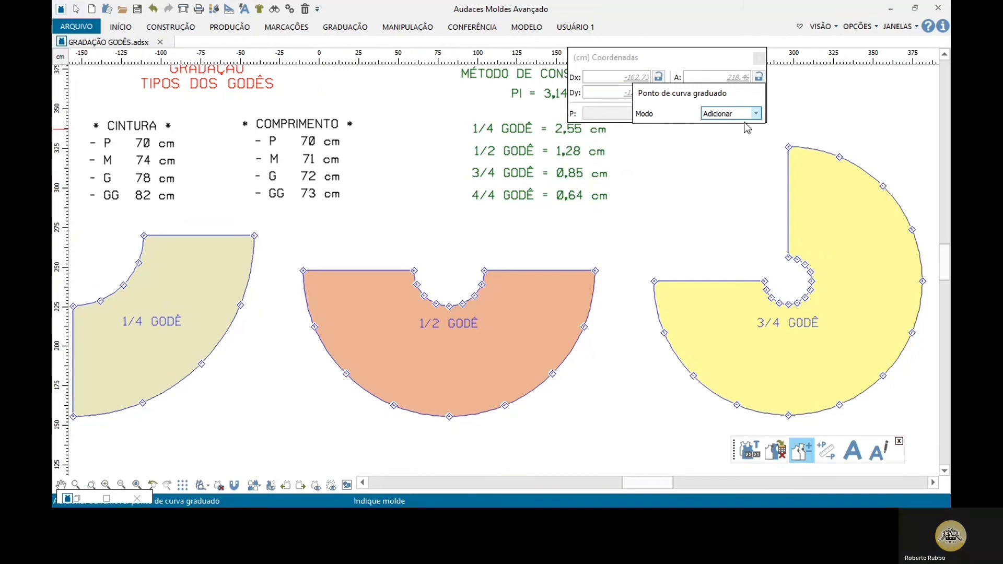
{"action": "left_click", "coordinate": [726, 132]}
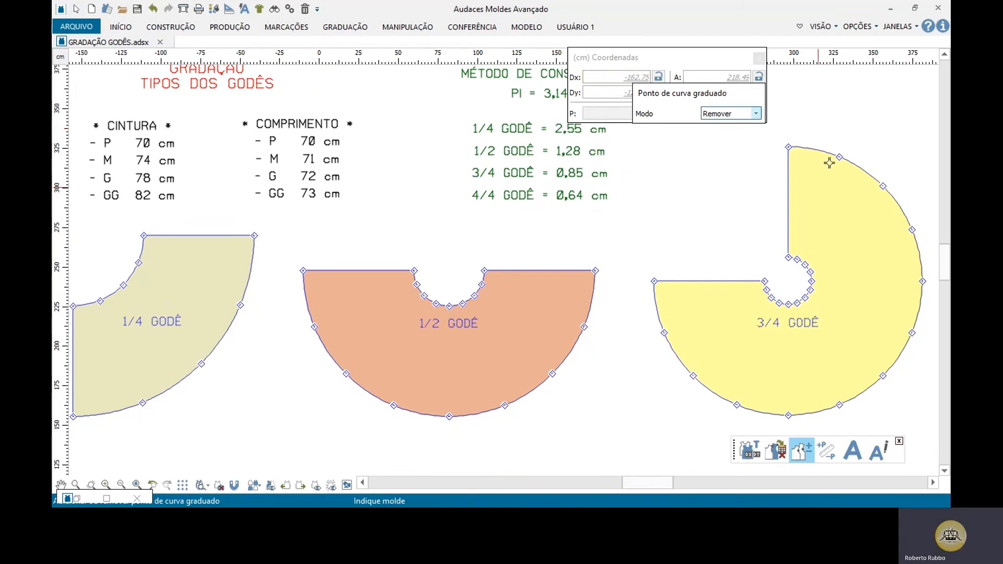
{"action": "left_click", "coordinate": [823, 152]}
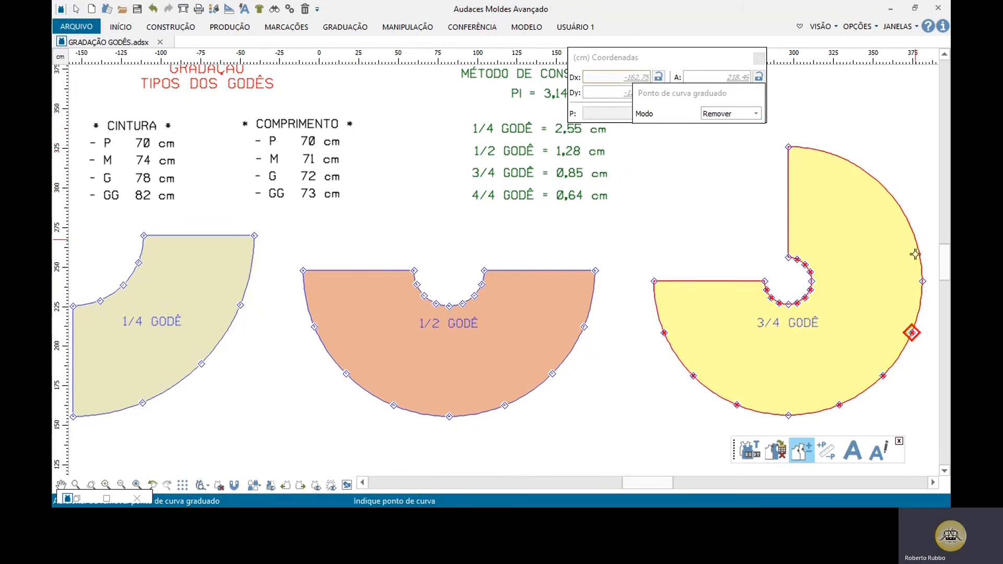
{"action": "left_click", "coordinate": [929, 343]}
{"action": "left_click", "coordinate": [890, 389]}
{"action": "left_click", "coordinate": [852, 407]}
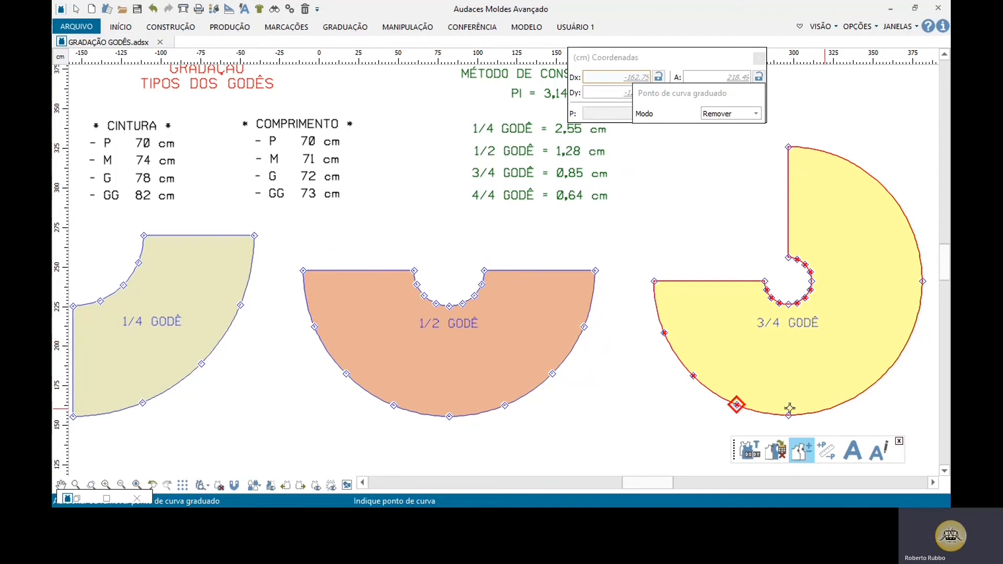
{"action": "left_click", "coordinate": [726, 402]}
{"action": "left_click", "coordinate": [690, 374]}
{"action": "left_click", "coordinate": [663, 335]}
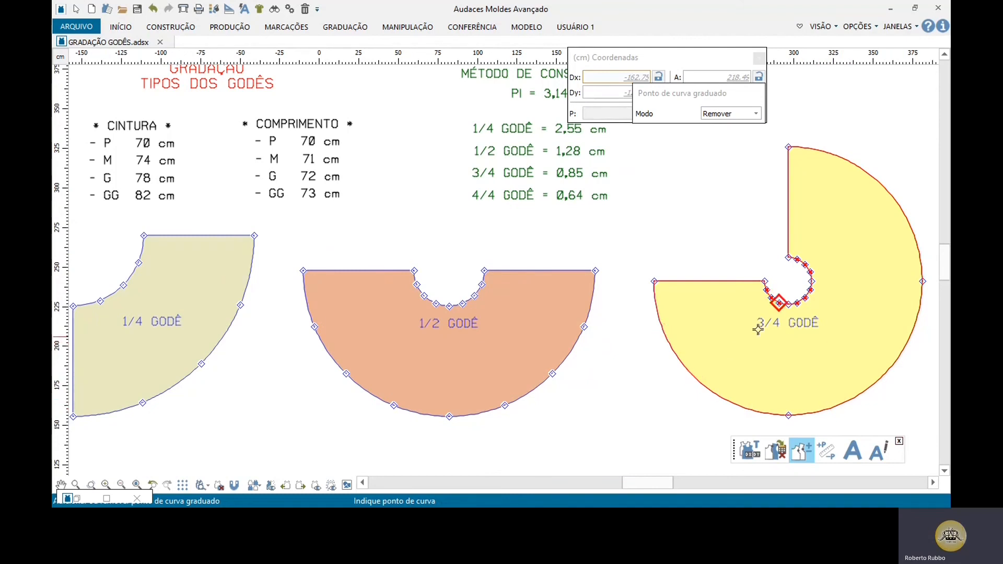
Remove the intermediate graded points between the quadrants on the 3/4 GODÊ piece's inner waist curve
{"action": "left_click", "coordinate": [749, 303]}
{"action": "left_click", "coordinate": [764, 311]}
{"action": "left_click", "coordinate": [775, 312]}
{"action": "left_click", "coordinate": [809, 315]}
{"action": "left_click", "coordinate": [817, 306]}
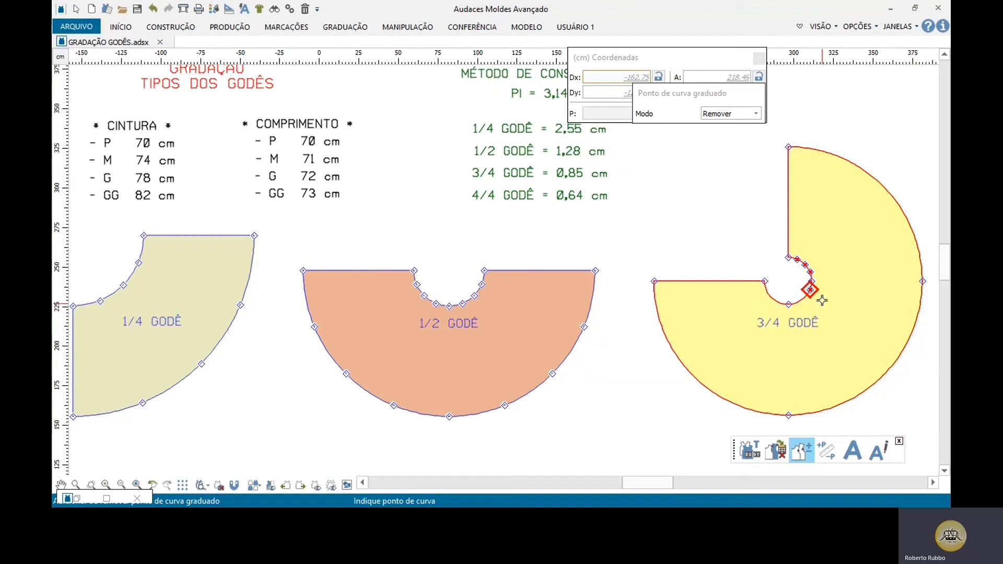
{"action": "left_click", "coordinate": [824, 290]}
{"action": "left_click", "coordinate": [822, 276]}
{"action": "left_click", "coordinate": [818, 269]}
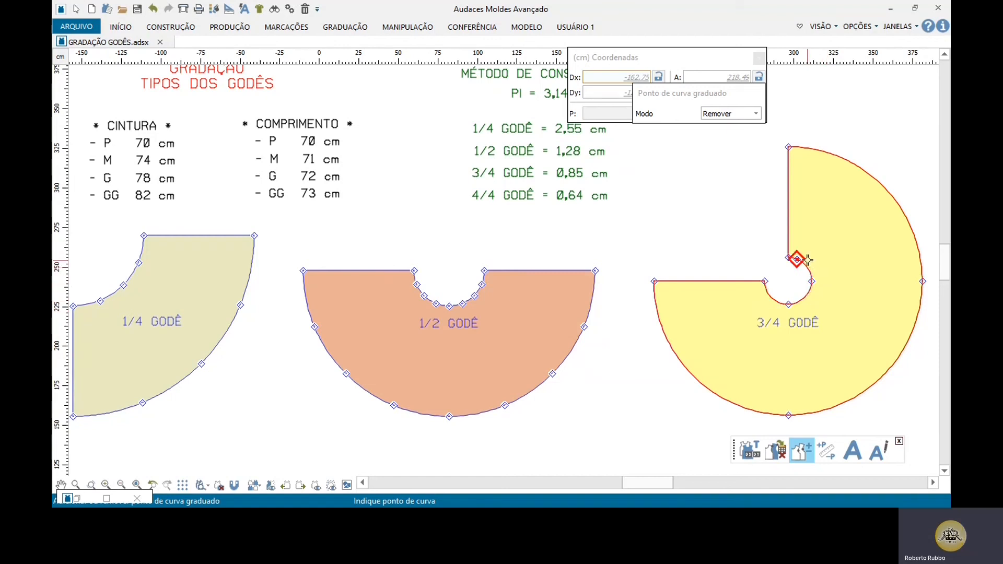
{"action": "left_click", "coordinate": [811, 263]}
Remove the intermediate graded points on the 1/2 GODÊ piece's hem curve, leaving its corners and lowest middle point
{"action": "left_click", "coordinate": [581, 328]}
{"action": "left_click", "coordinate": [553, 367]}
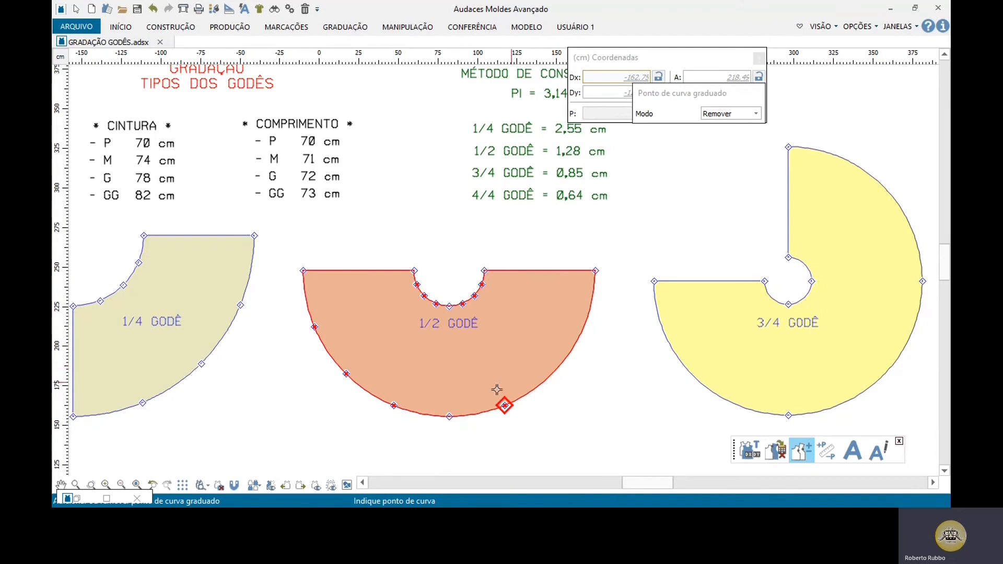
{"action": "left_click", "coordinate": [505, 400]}
{"action": "left_click", "coordinate": [397, 397]}
{"action": "left_click", "coordinate": [348, 369]}
{"action": "left_click", "coordinate": [317, 324]}
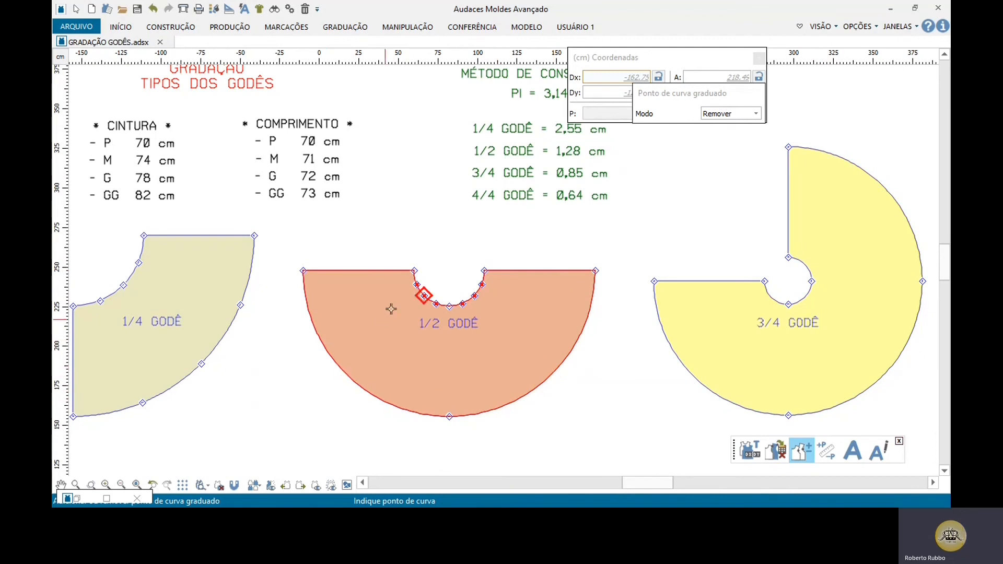
Remove the intermediate graded points on the 1/2 GODÊ piece's waist curve, leaving its corners and middle point, and leave the command
{"action": "left_click", "coordinate": [405, 307]}
{"action": "left_click", "coordinate": [442, 320]}
{"action": "left_click", "coordinate": [454, 321]}
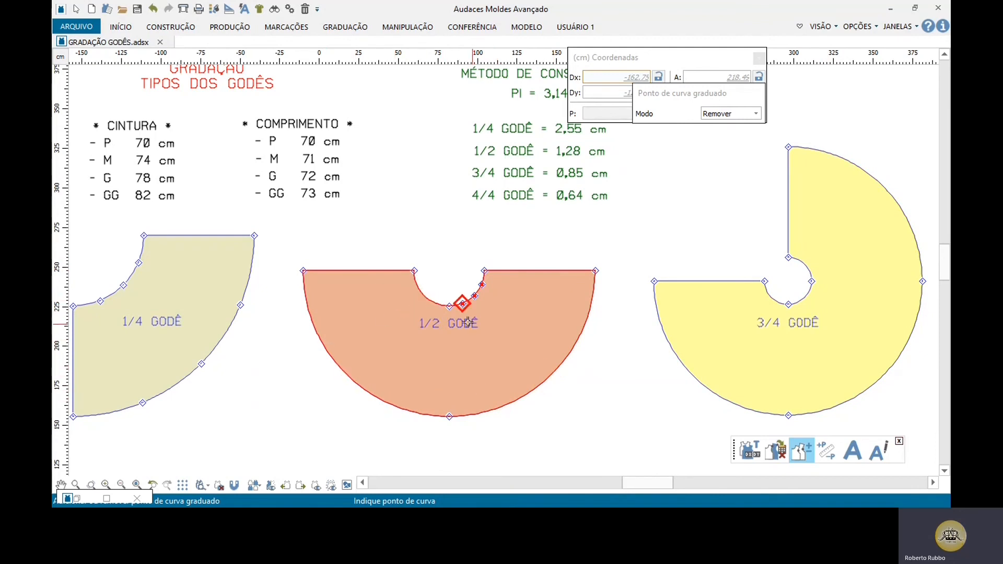
{"action": "left_click", "coordinate": [478, 319]}
{"action": "left_click", "coordinate": [487, 316]}
{"action": "left_click", "coordinate": [496, 306]}
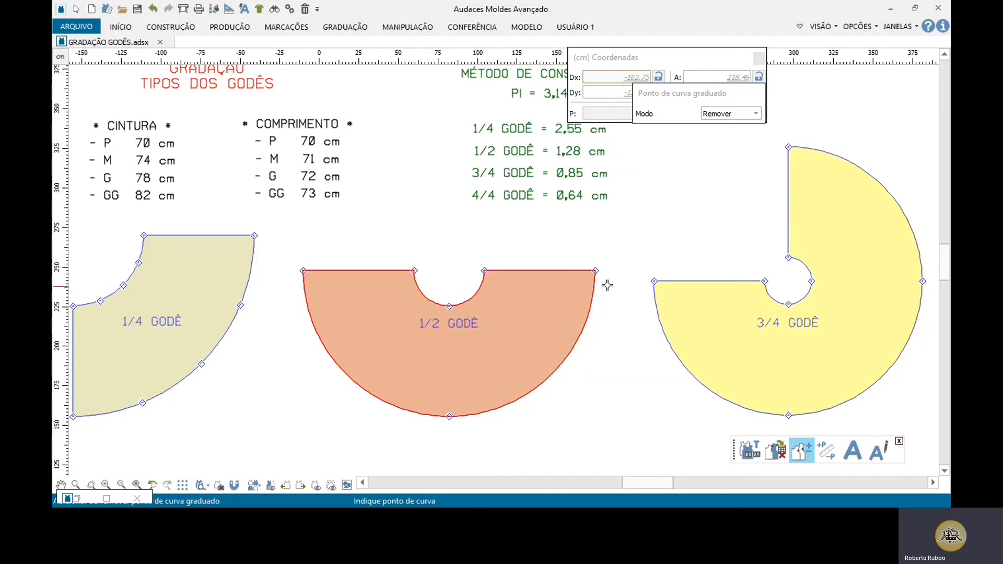
{"action": "scroll", "coordinate": [608, 286], "scroll_direction": "down", "scroll_amount": 2}
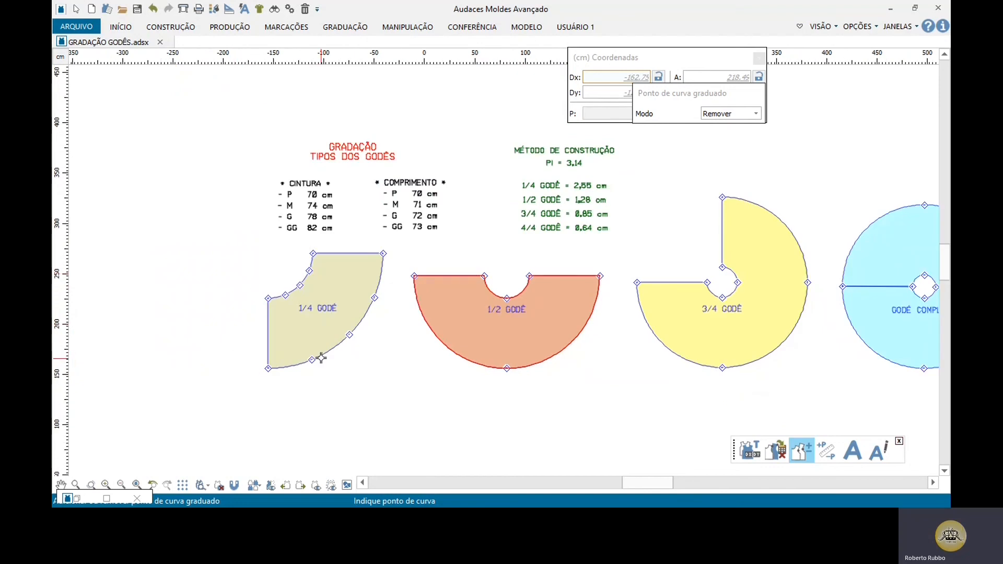
{"action": "key", "text": "Escape"}
{"action": "key", "text": "Escape"}
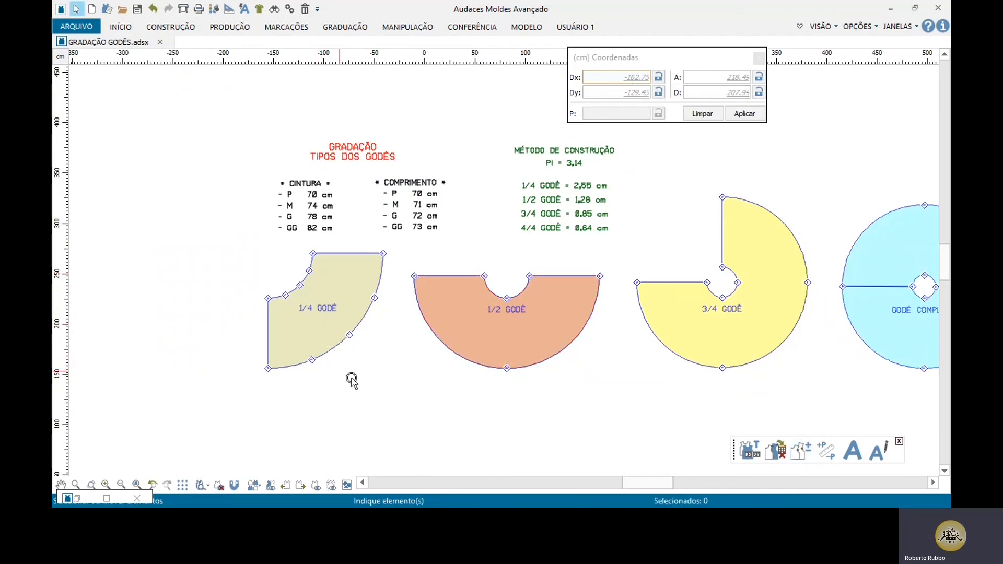
Remove all graded curve points between the corners on the hem and waist curves of the 1/4 GODÊ piece
{"action": "left_click", "coordinate": [807, 454]}
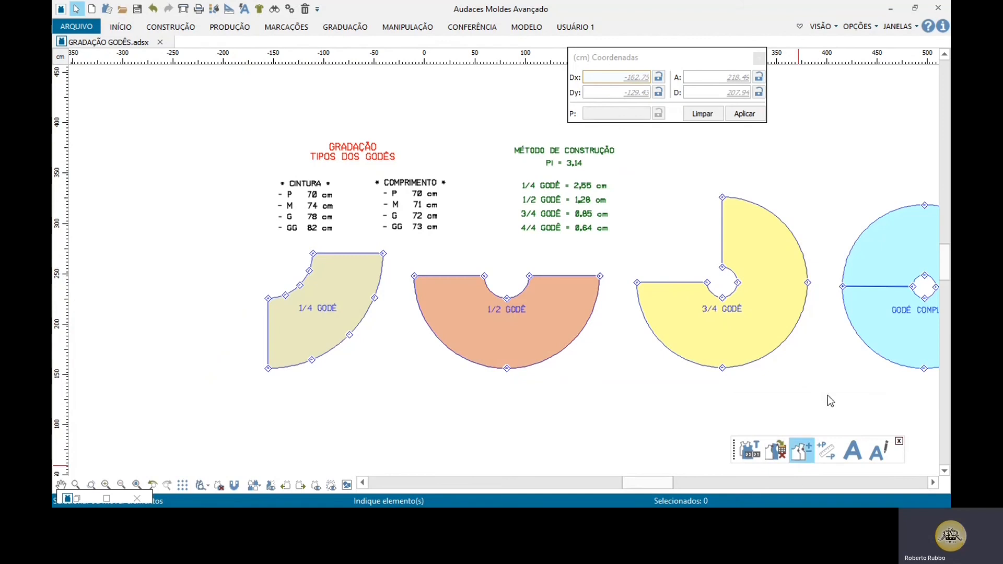
{"action": "left_click", "coordinate": [383, 275]}
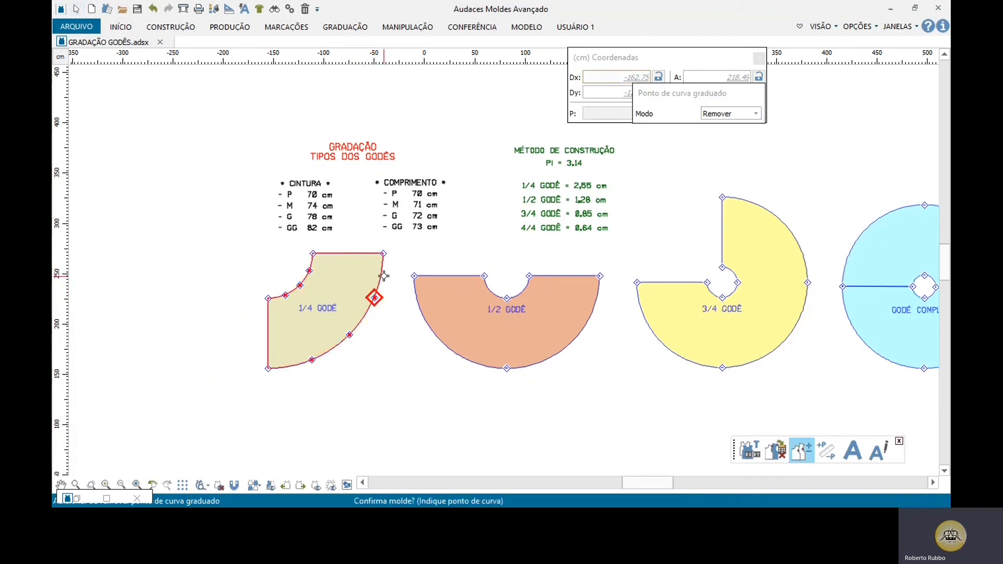
{"action": "left_click", "coordinate": [359, 344]}
{"action": "left_click", "coordinate": [316, 360]}
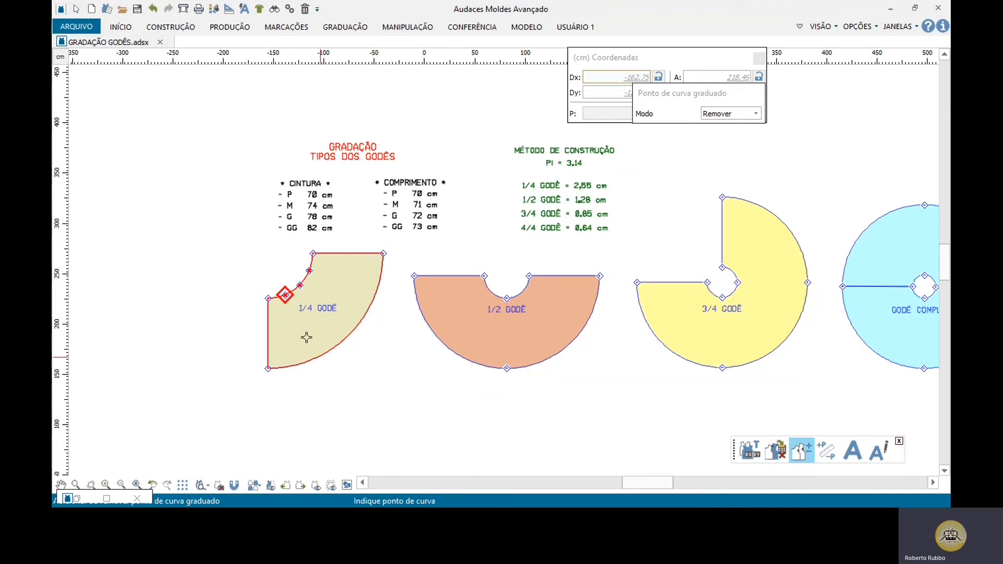
{"action": "left_click", "coordinate": [289, 296]}
{"action": "left_click", "coordinate": [302, 288]}
{"action": "right_click", "coordinate": [251, 349]}
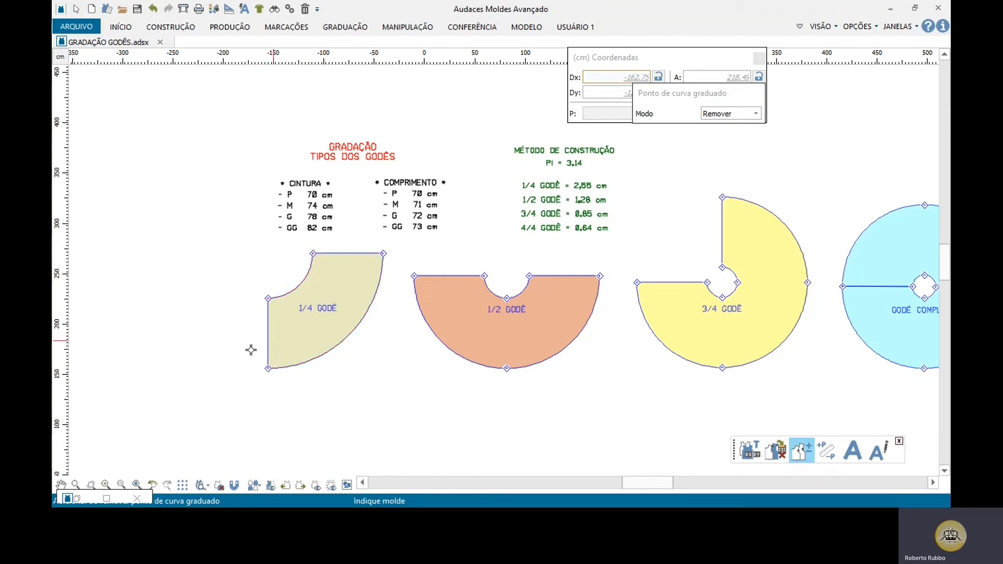
Create the text QUADRANTE, 5 cm high, in the empty area beside the GODÊ COMPLETO piece
{"action": "scroll", "coordinate": [200, 340], "scroll_direction": "down", "scroll_amount": 2}
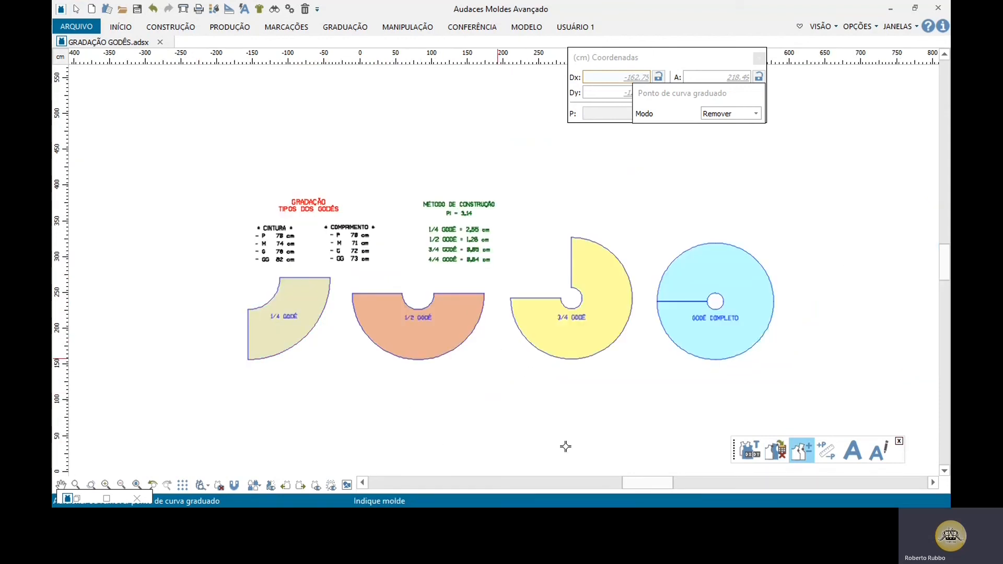
{"action": "scroll", "coordinate": [886, 311], "scroll_direction": "up", "scroll_amount": 3}
{"action": "scroll", "coordinate": [785, 335], "scroll_direction": "up", "scroll_amount": 2}
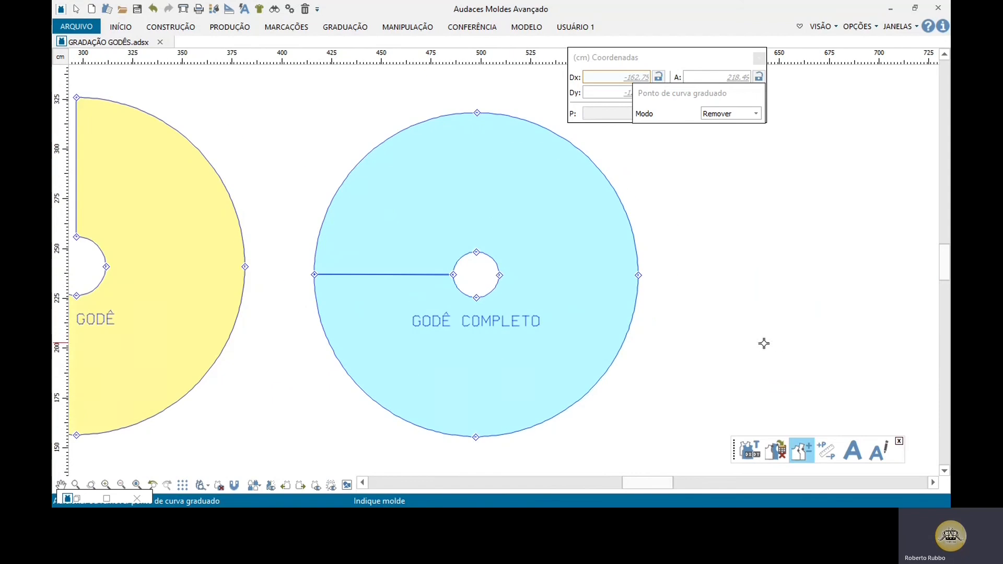
{"action": "key", "text": "Escape"}
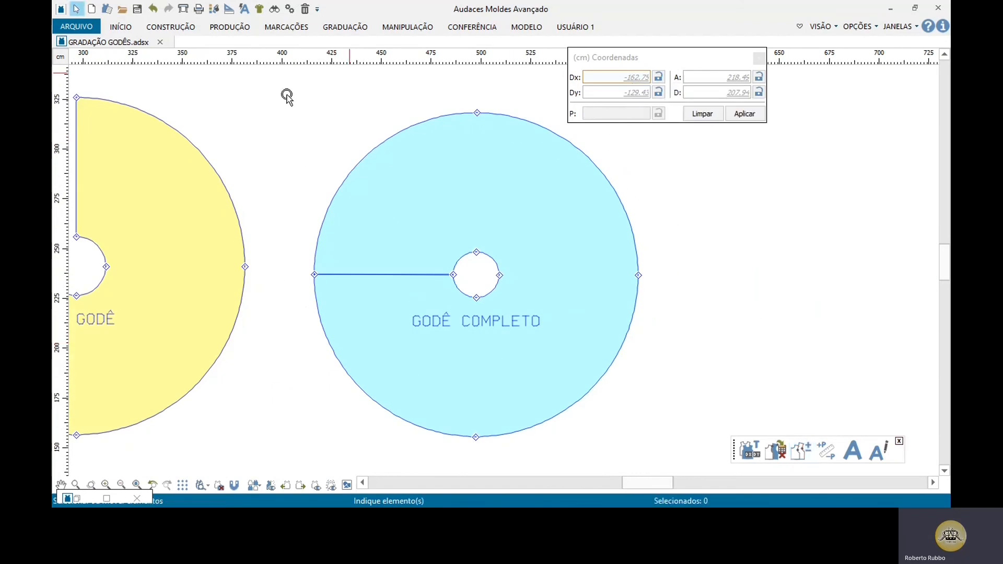
{"action": "left_click", "coordinate": [853, 453]}
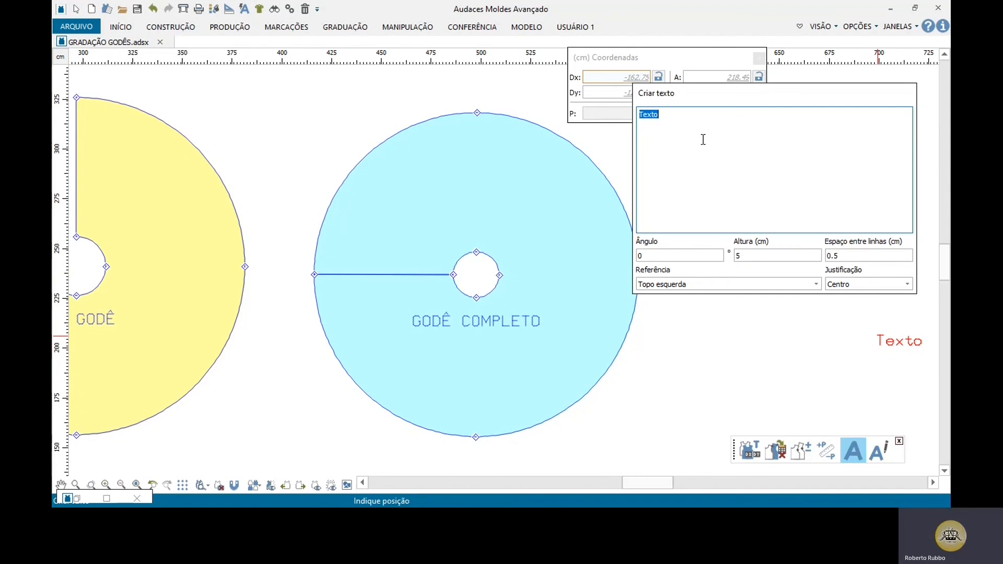
{"action": "type", "text": "QUADR"}
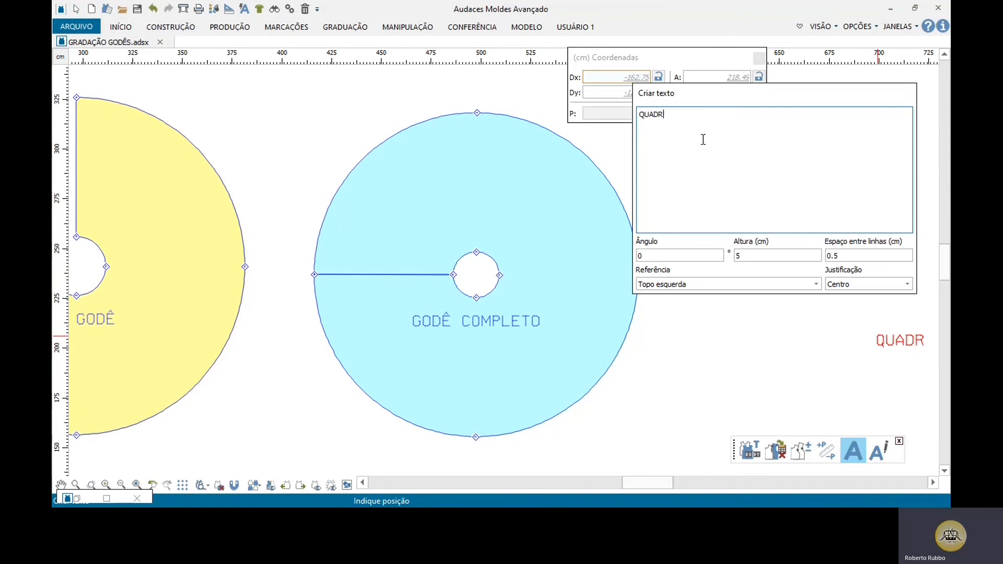
{"action": "type", "text": "ANTE"}
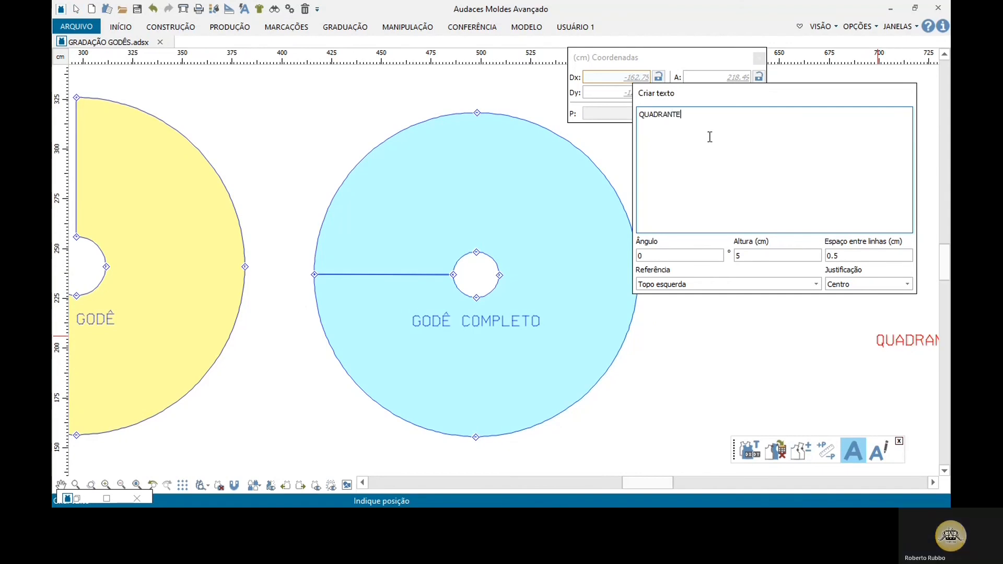
{"action": "left_click_drag", "start_coordinate": [722, 99], "coordinate": [759, 18]}
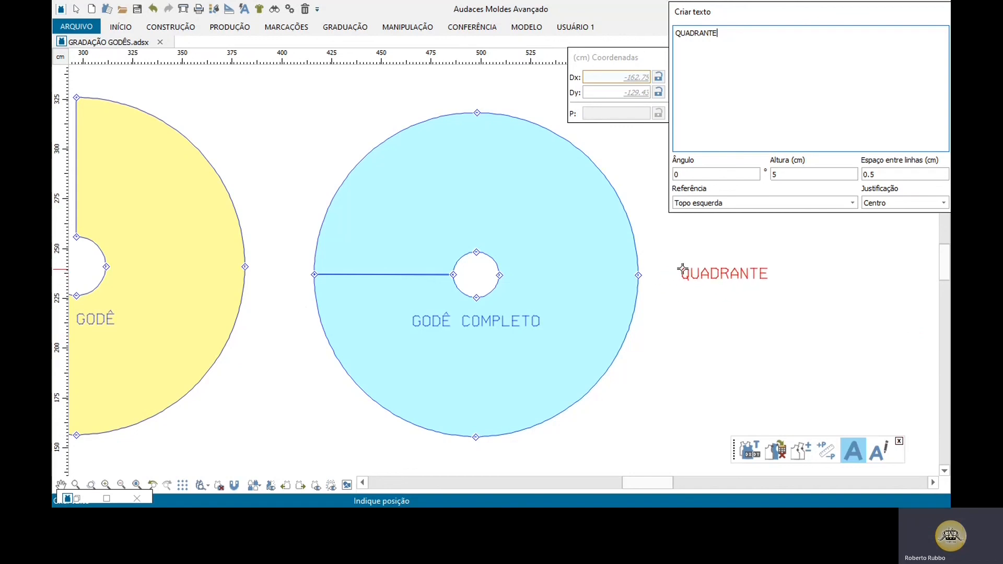
{"action": "left_click", "coordinate": [697, 272]}
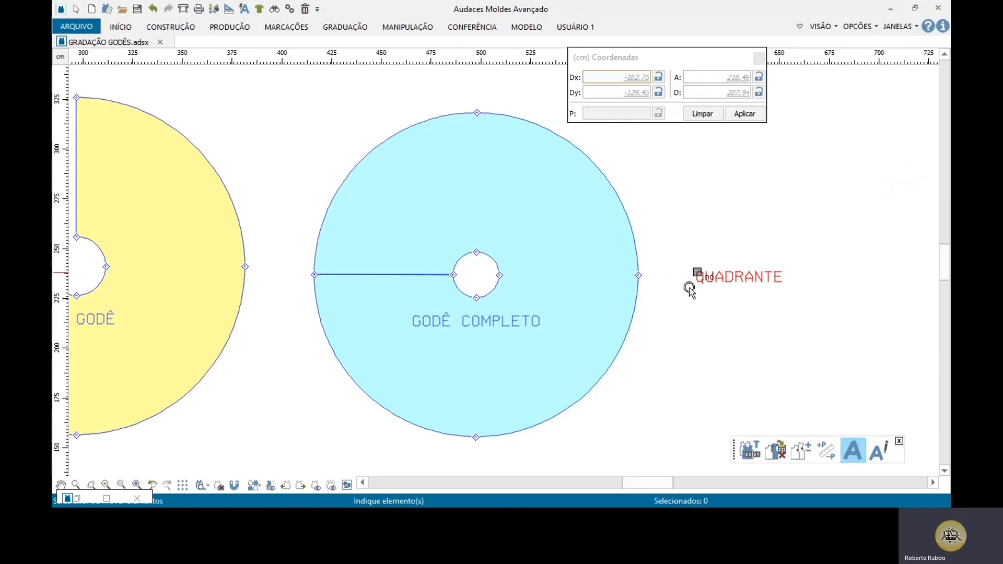
Move the QUADRANTE text into the GODÊ COMPLETO piece, between its waist opening and outer edge
{"action": "left_click_drag", "start_coordinate": [658, 262], "coordinate": [620, 286]}
{"action": "left_click_drag", "start_coordinate": [690, 269], "coordinate": [799, 293]}
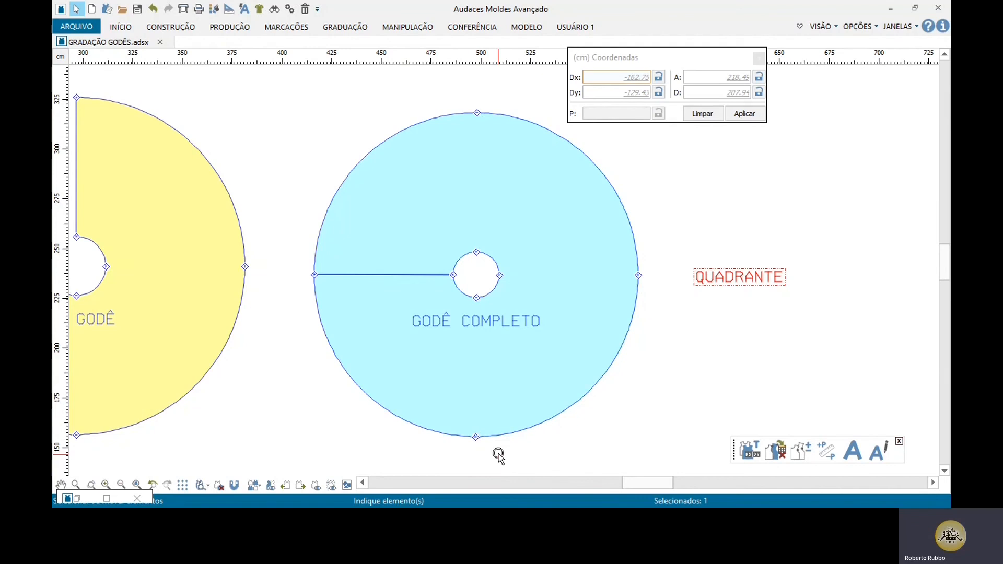
{"action": "scroll", "coordinate": [739, 340], "scroll_direction": "down", "scroll_amount": 1}
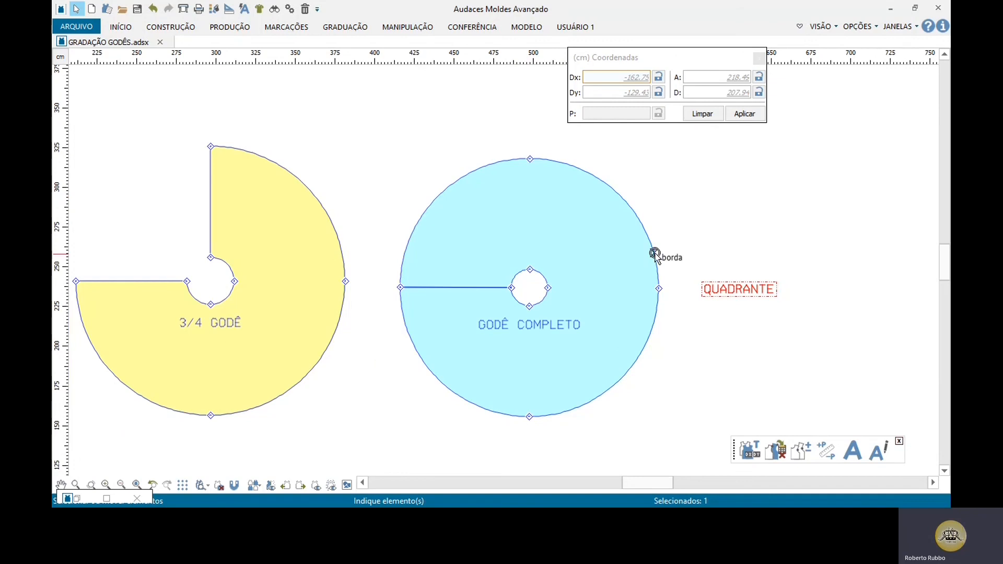
{"action": "left_click", "coordinate": [649, 287]}
{"action": "left_click_drag", "start_coordinate": [651, 298], "coordinate": [670, 305]}
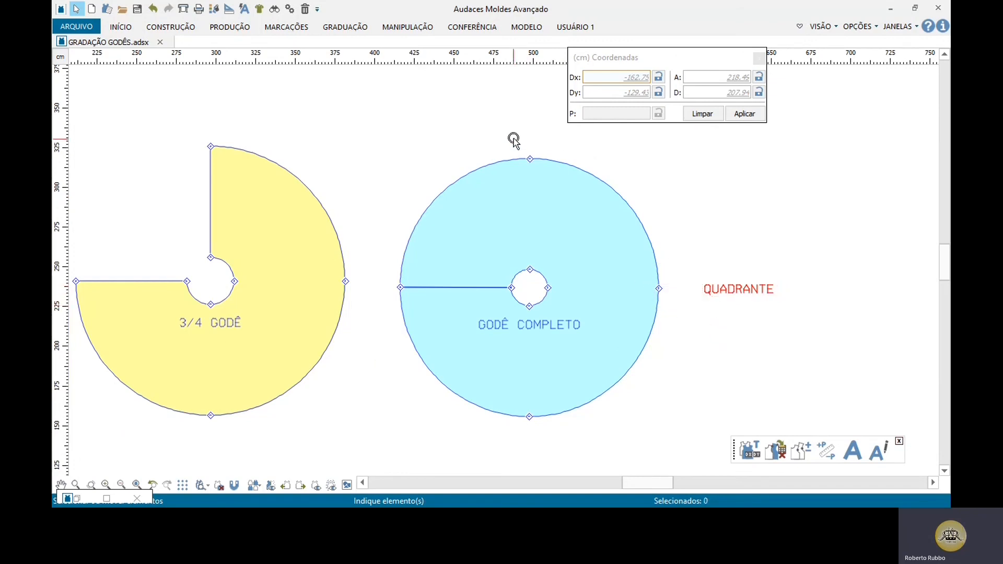
{"action": "left_click_drag", "start_coordinate": [514, 139], "coordinate": [559, 194]}
{"action": "left_click_drag", "start_coordinate": [392, 280], "coordinate": [423, 309]}
{"action": "scroll", "coordinate": [568, 296], "scroll_direction": "up", "scroll_amount": 1}
{"action": "left_click_drag", "start_coordinate": [789, 287], "coordinate": [618, 288]}
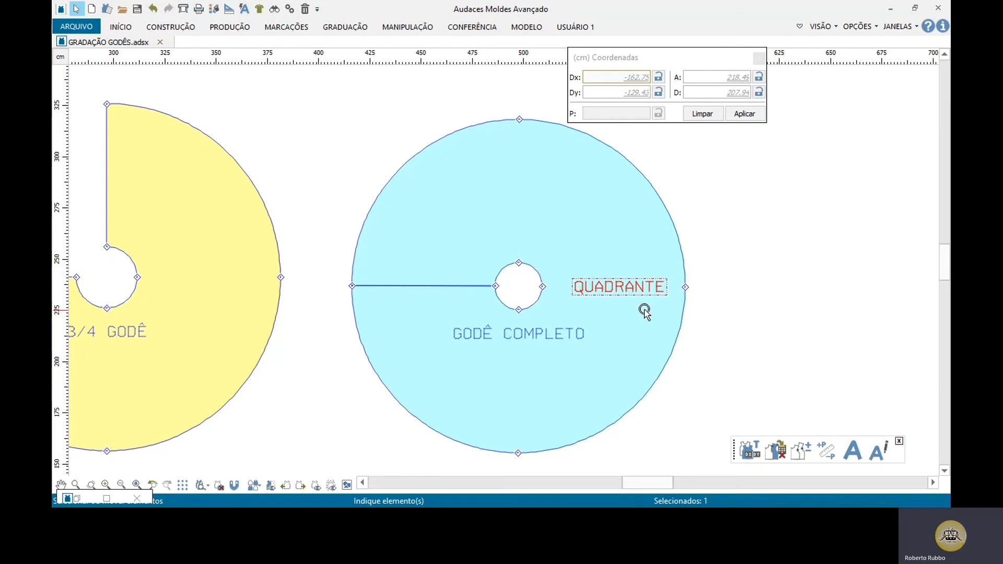
Paste a copy of the QUADRANTE text and place it inside the 3/4 GODÊ piece, beside the waist opening
{"action": "key", "text": "ctrl+v"}
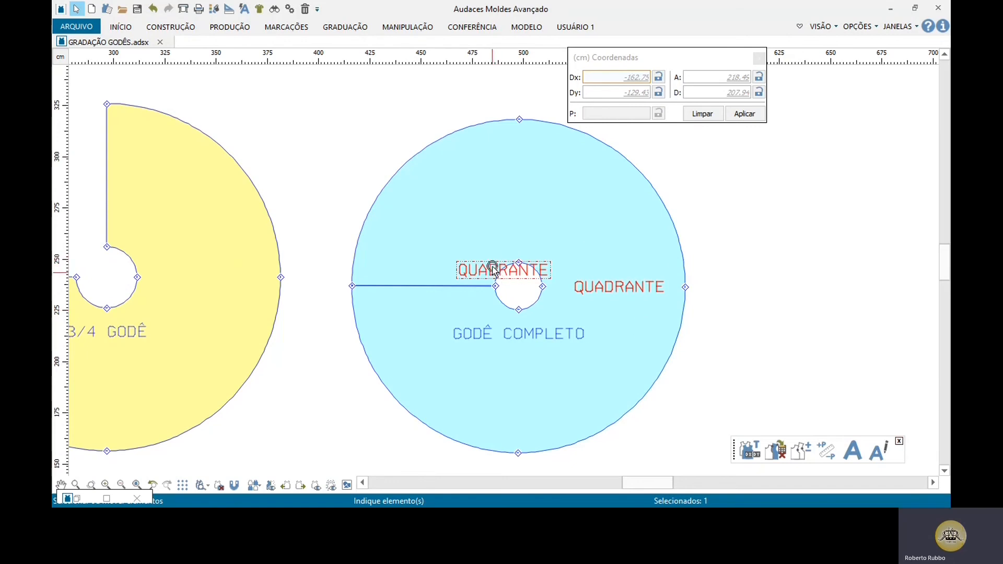
{"action": "left_click_drag", "start_coordinate": [493, 268], "coordinate": [209, 282]}
{"action": "scroll", "coordinate": [448, 325], "scroll_direction": "down", "scroll_amount": 5}
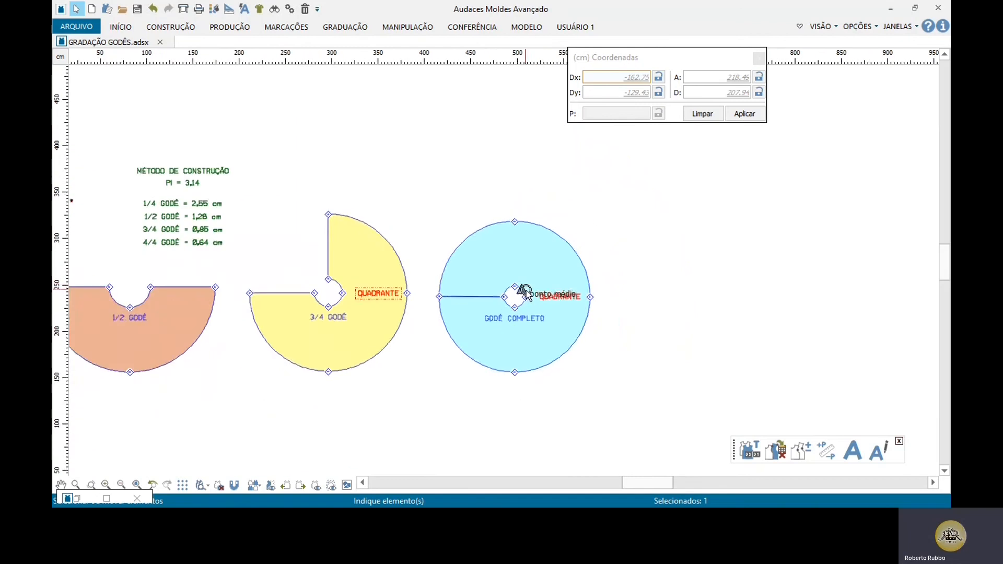
Paste another QUADRANTE text and place it inside the 1/2 GODÊ piece, just below its straight upper edge
{"action": "scroll", "coordinate": [215, 308], "scroll_direction": "up", "scroll_amount": 3}
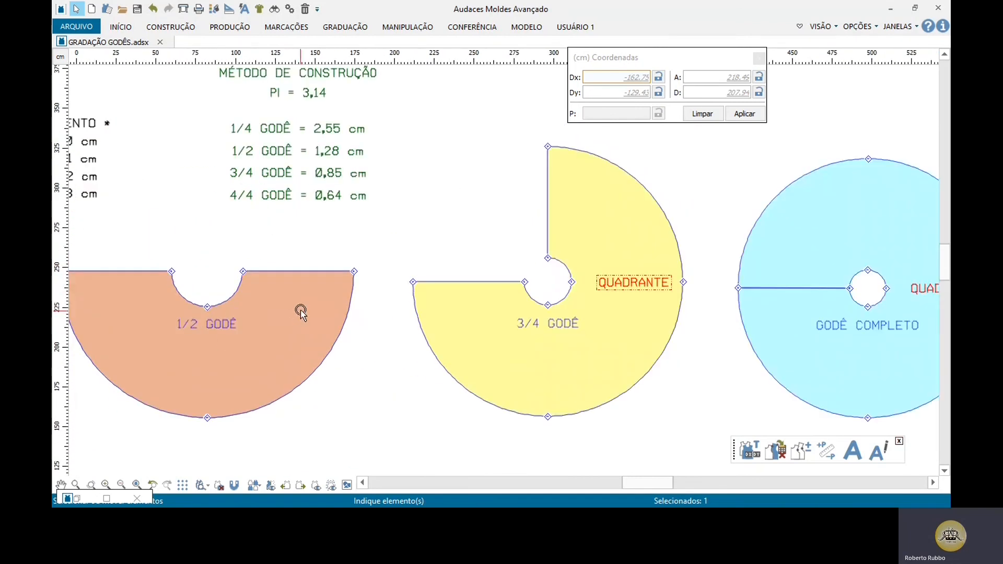
{"action": "key", "text": "ctrl+v"}
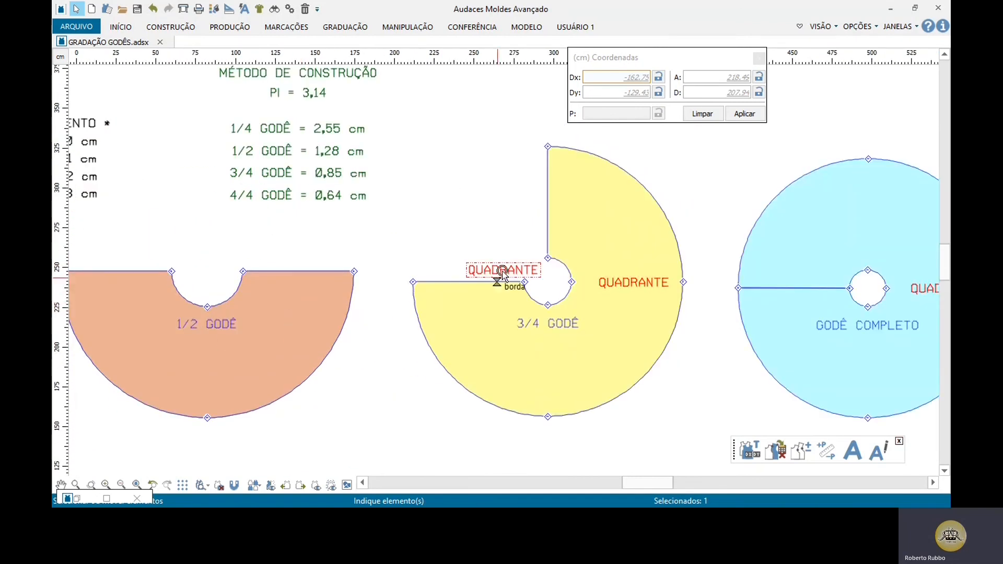
{"action": "left_click_drag", "start_coordinate": [472, 252], "coordinate": [318, 283]}
Paste another QUADRANTE text and place it inside the 1/4 GODÊ piece, just below its straight upper edge
{"action": "scroll", "coordinate": [537, 315], "scroll_direction": "down", "scroll_amount": 6}
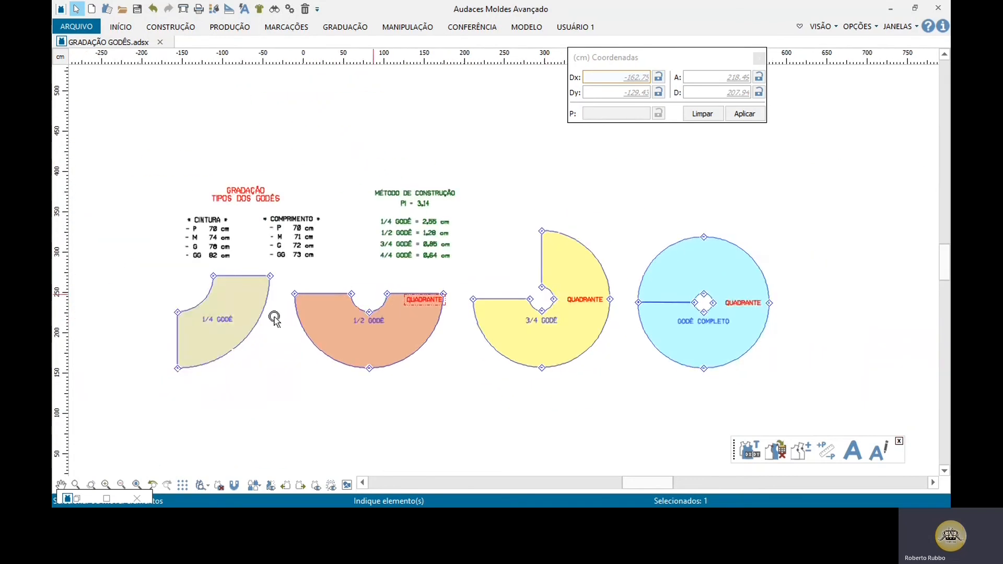
{"action": "scroll", "coordinate": [214, 263], "scroll_direction": "up", "scroll_amount": 3}
{"action": "scroll", "coordinate": [215, 264], "scroll_direction": "up", "scroll_amount": 2}
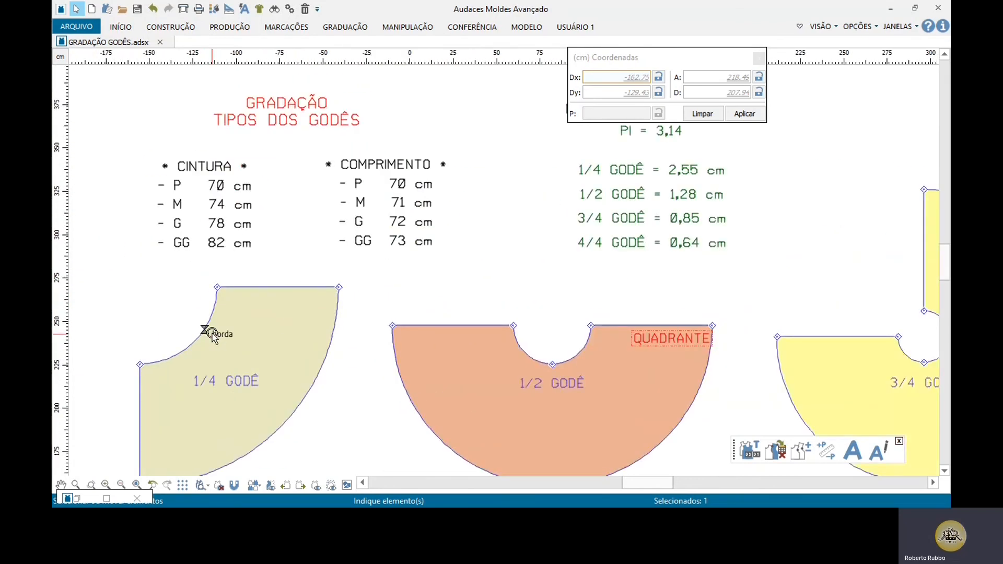
{"action": "key", "text": "ctrl+v"}
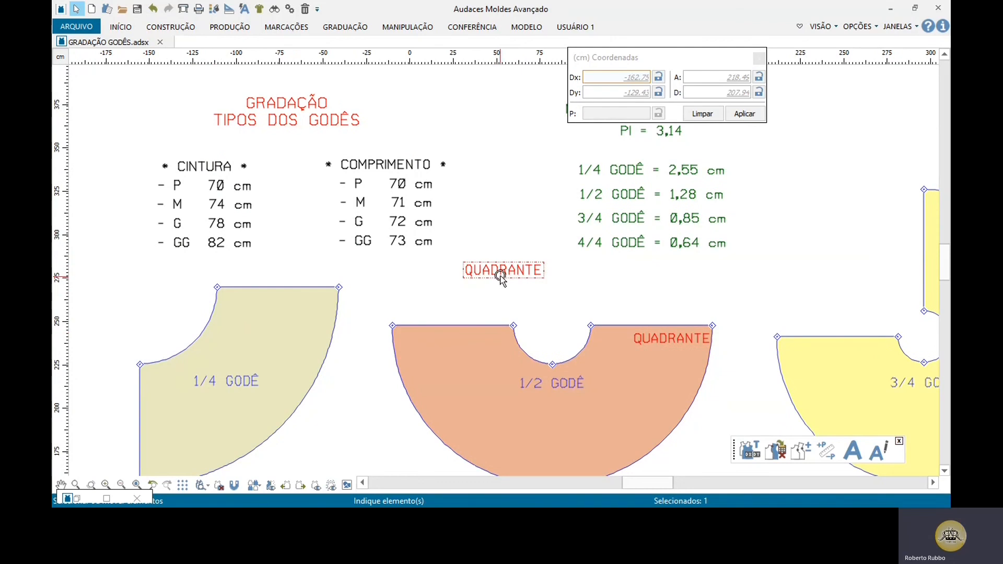
{"action": "left_click_drag", "start_coordinate": [504, 273], "coordinate": [296, 303]}
Examine the MÉTODO DE CONSTRUÇÃO notes above the patterns, focusing on the PI line
{"action": "scroll", "coordinate": [256, 348], "scroll_direction": "down", "scroll_amount": 2}
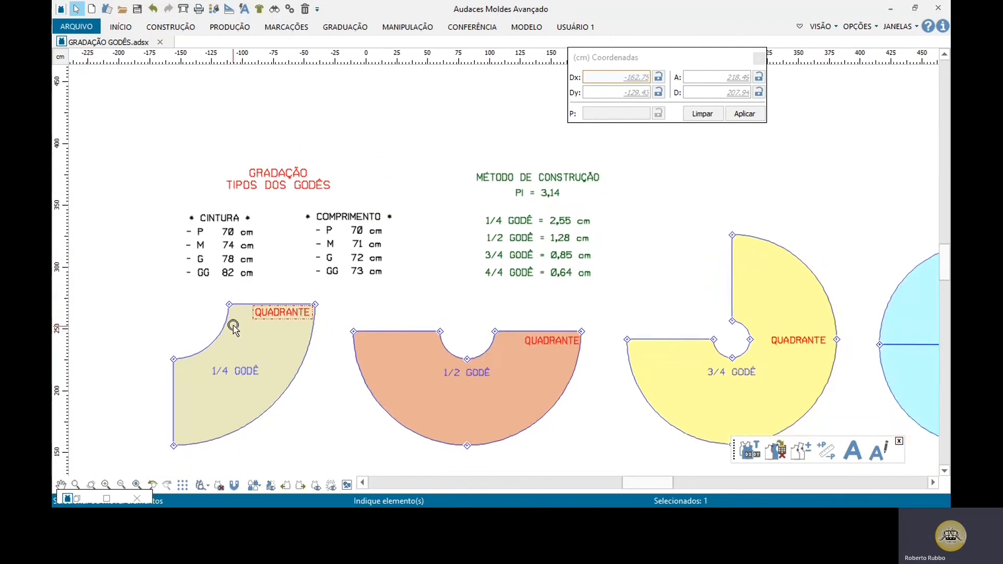
{"action": "scroll", "coordinate": [234, 328], "scroll_direction": "down", "scroll_amount": 1}
{"action": "scroll", "coordinate": [844, 396], "scroll_direction": "up", "scroll_amount": 1}
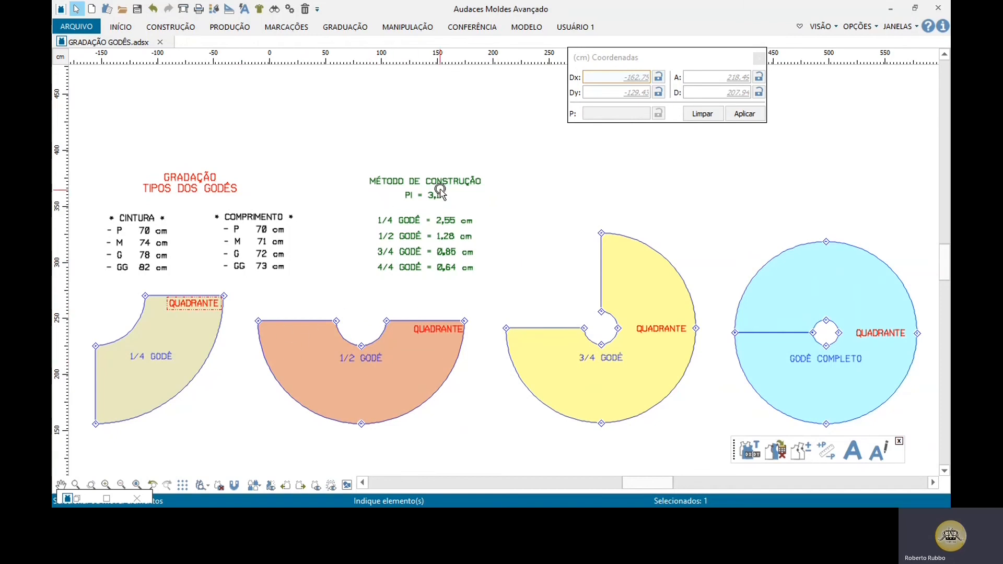
{"action": "scroll", "coordinate": [440, 192], "scroll_direction": "up", "scroll_amount": 5}
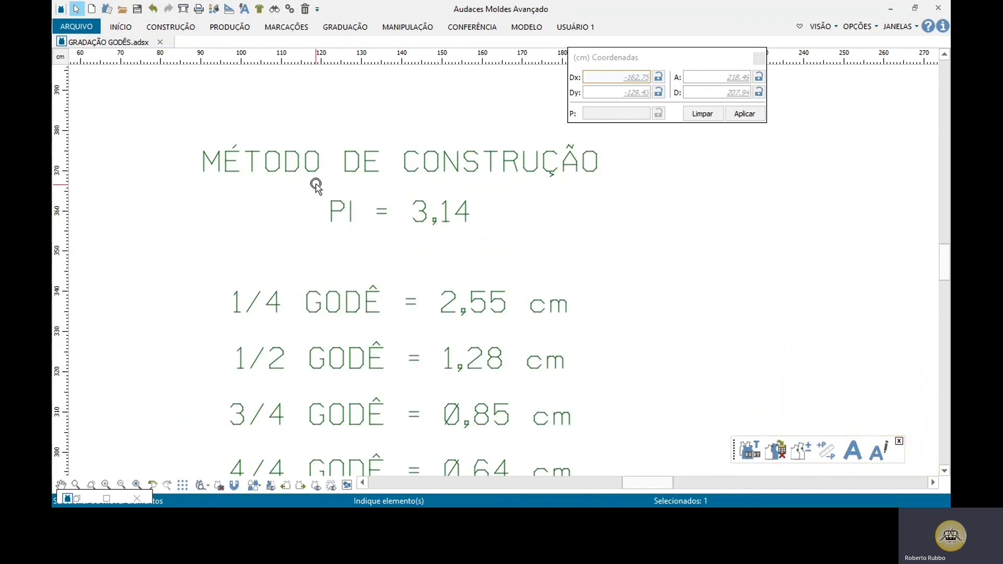
{"action": "left_click_drag", "start_coordinate": [315, 184], "coordinate": [489, 244]}
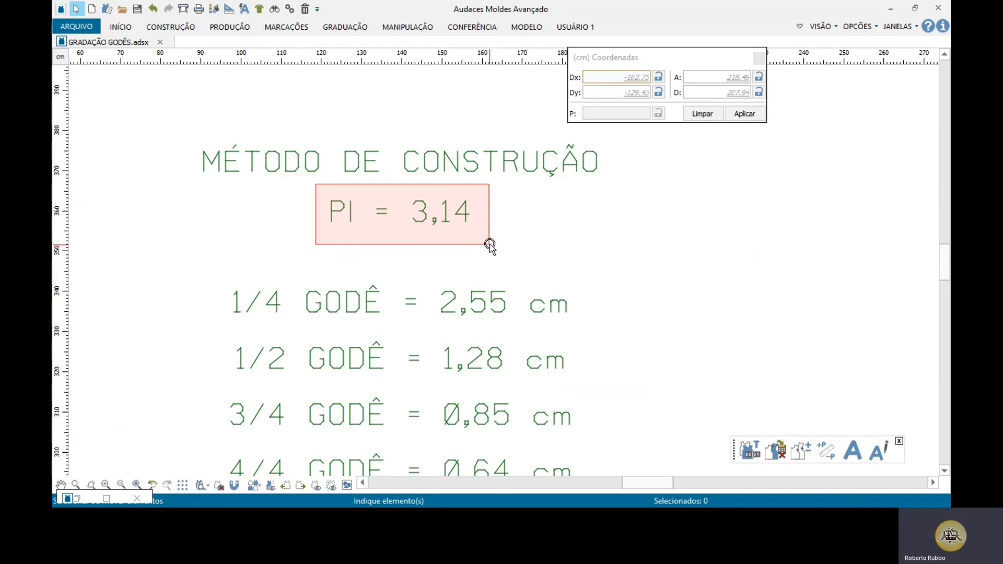
{"action": "left_click_drag", "start_coordinate": [489, 244], "coordinate": [495, 246]}
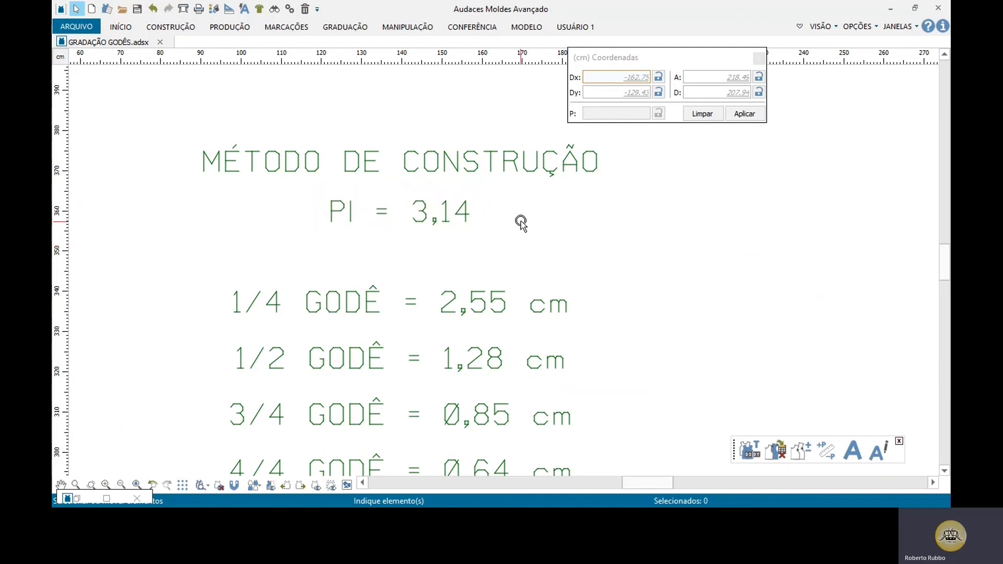
{"action": "scroll", "coordinate": [519, 219], "scroll_direction": "down", "scroll_amount": 5}
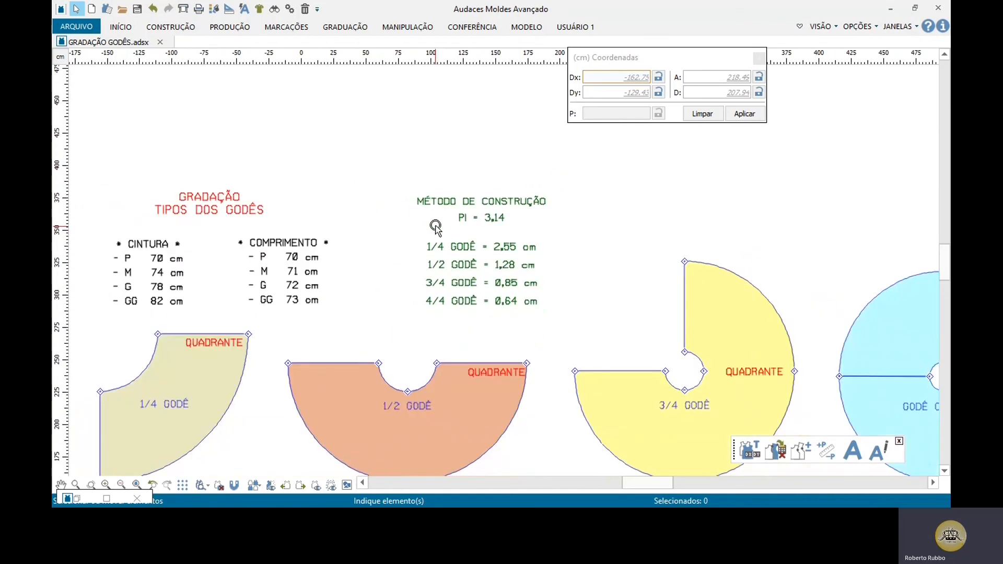
{"action": "scroll", "coordinate": [436, 230], "scroll_direction": "down", "scroll_amount": 2}
Examine the 1/4 GODÊ waist curve against the size tables and PI notes, and view the 1/2 GODÊ piece
{"action": "scroll", "coordinate": [162, 371], "scroll_direction": "up", "scroll_amount": 4}
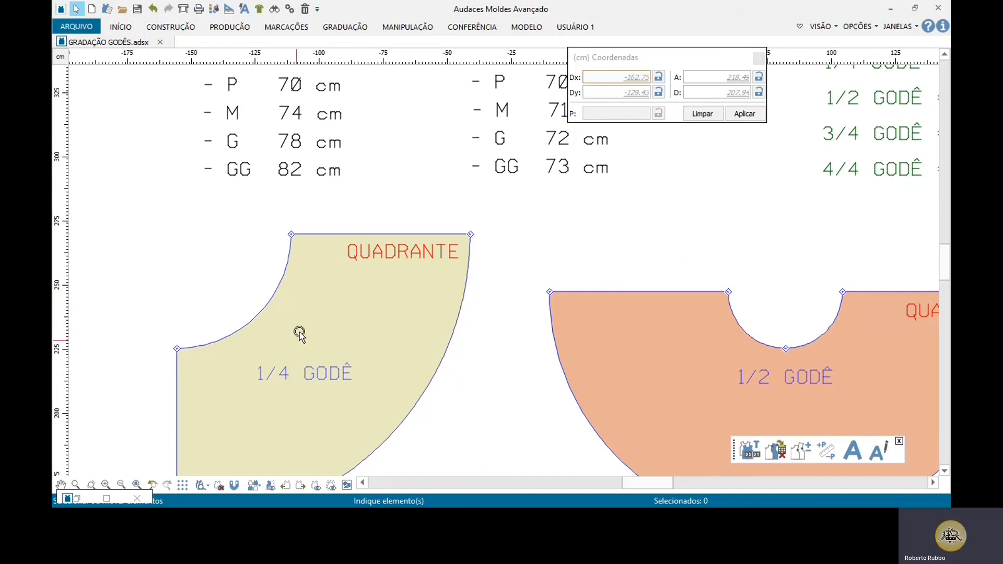
{"action": "scroll", "coordinate": [232, 287], "scroll_direction": "down", "scroll_amount": 1}
{"action": "scroll", "coordinate": [231, 287], "scroll_direction": "down", "scroll_amount": 2}
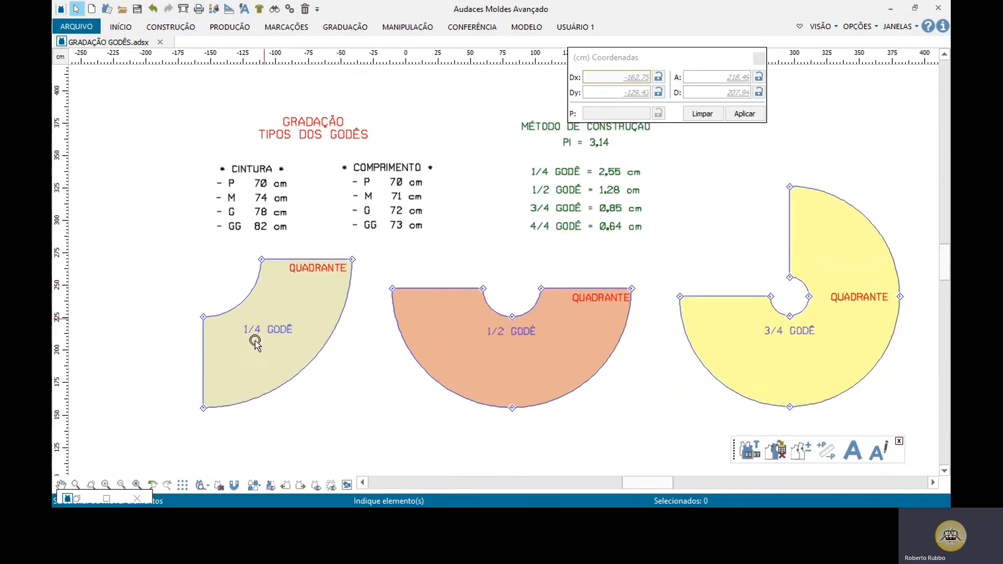
{"action": "scroll", "coordinate": [253, 337], "scroll_direction": "up", "scroll_amount": 3}
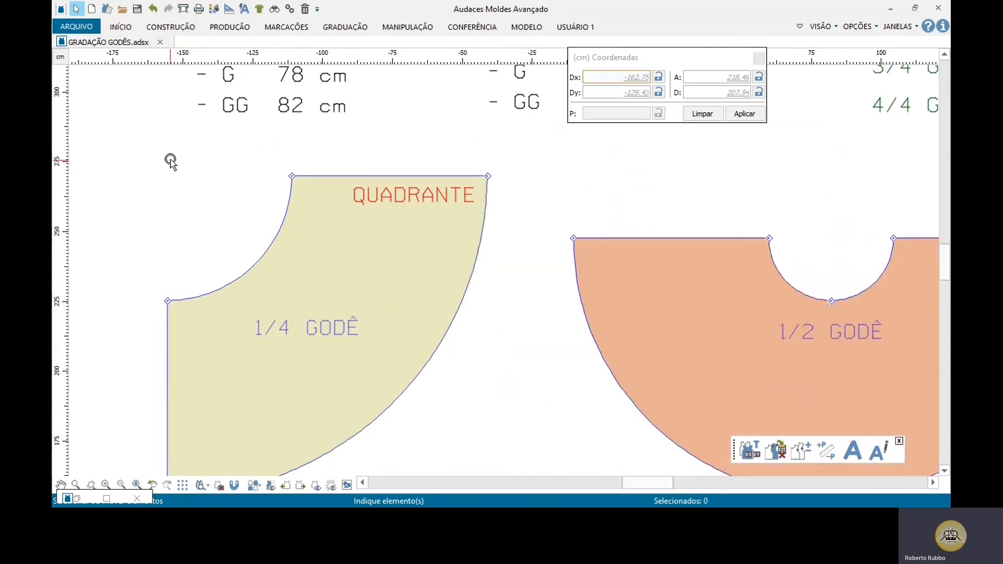
{"action": "left_click_drag", "start_coordinate": [156, 159], "coordinate": [316, 322]}
{"action": "scroll", "coordinate": [268, 344], "scroll_direction": "down", "scroll_amount": 2}
{"action": "scroll", "coordinate": [302, 148], "scroll_direction": "up", "scroll_amount": 2}
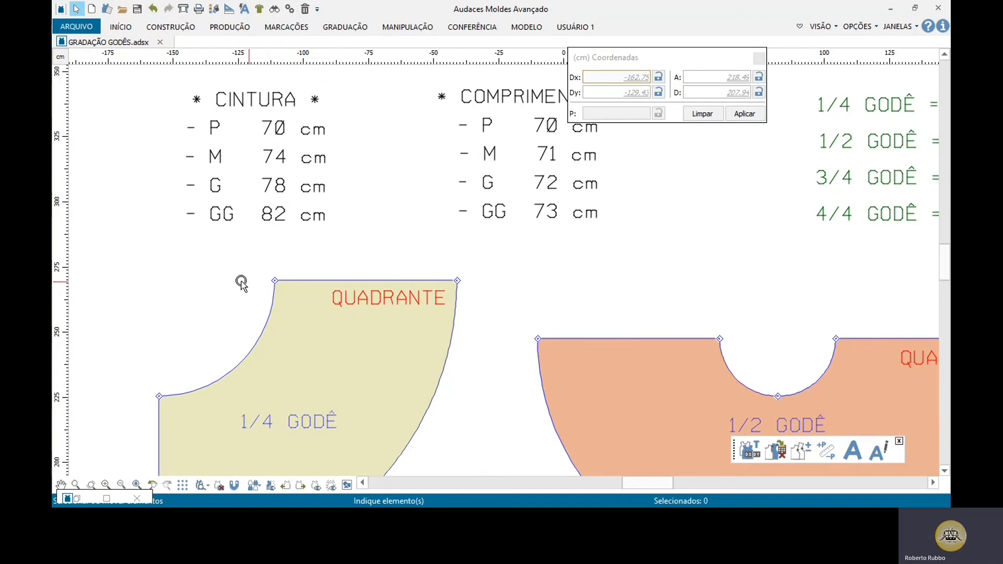
{"action": "scroll", "coordinate": [239, 282], "scroll_direction": "down", "scroll_amount": 2}
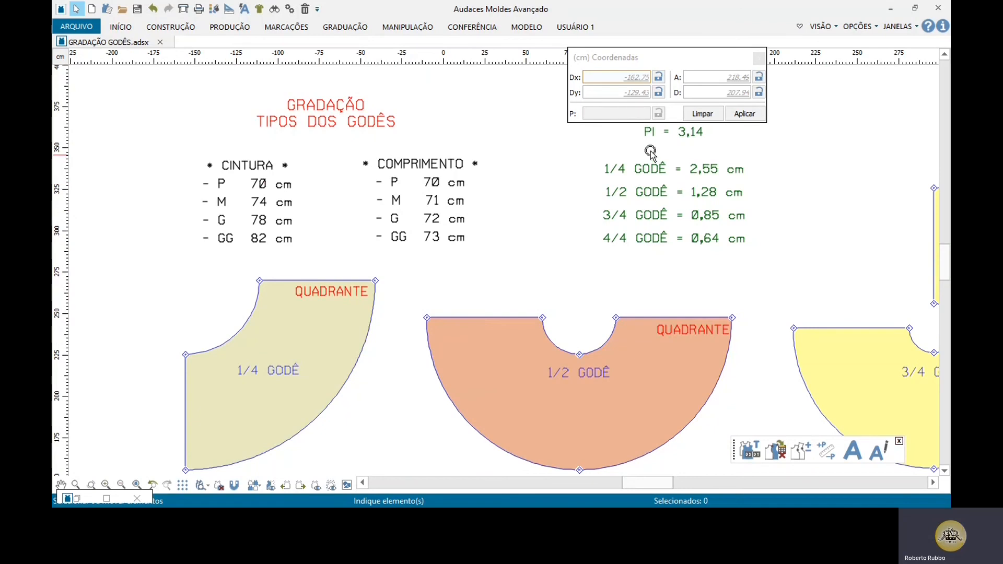
{"action": "scroll", "coordinate": [600, 157], "scroll_direction": "up", "scroll_amount": 3}
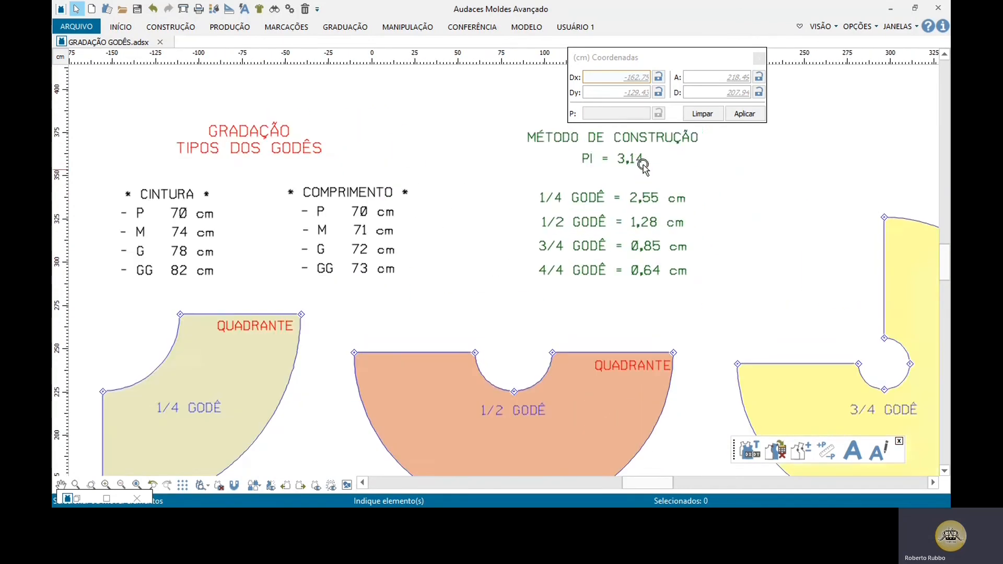
{"action": "left_click_drag", "start_coordinate": [532, 144], "coordinate": [654, 180]}
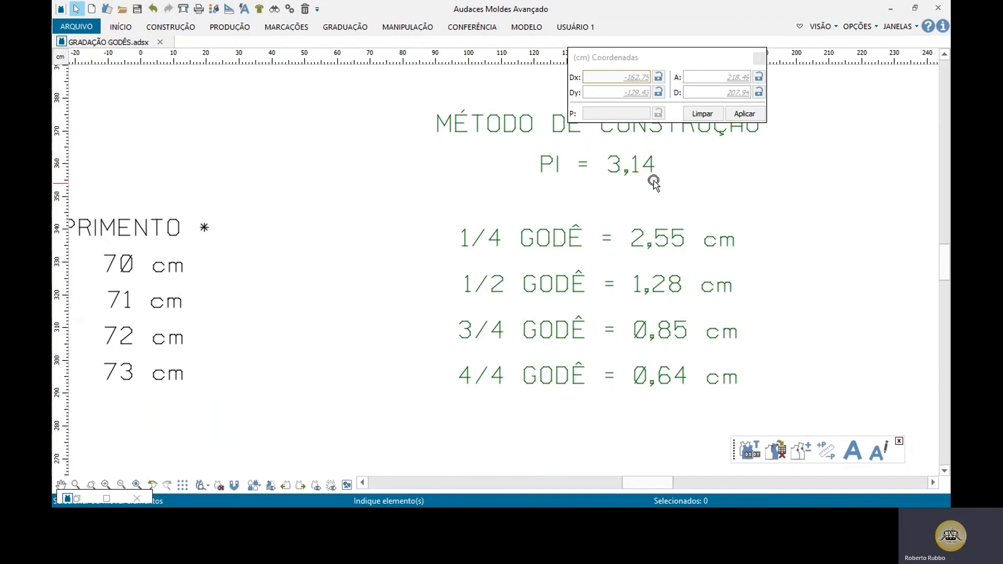
{"action": "scroll", "coordinate": [634, 232], "scroll_direction": "down", "scroll_amount": 4}
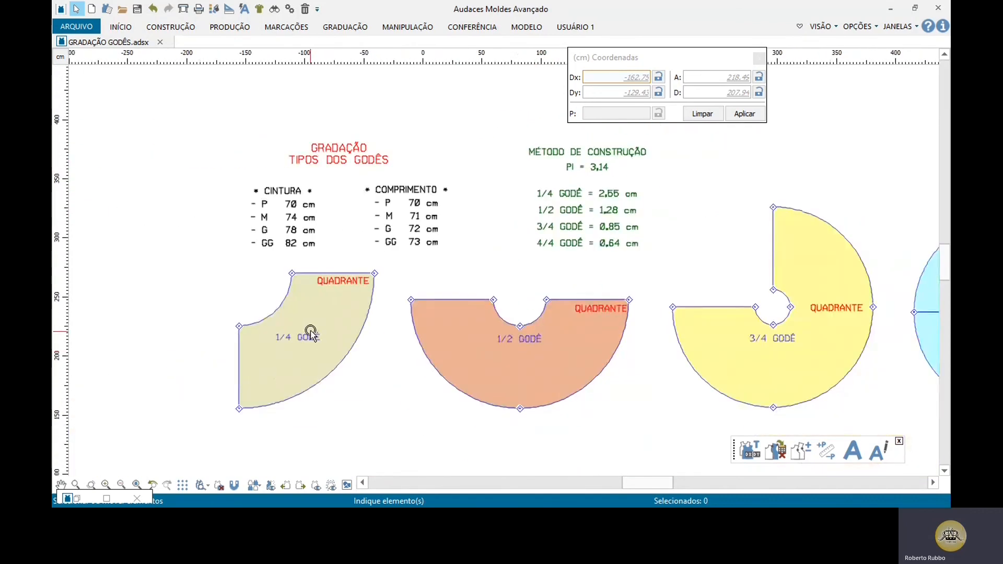
{"action": "scroll", "coordinate": [311, 329], "scroll_direction": "up", "scroll_amount": 3}
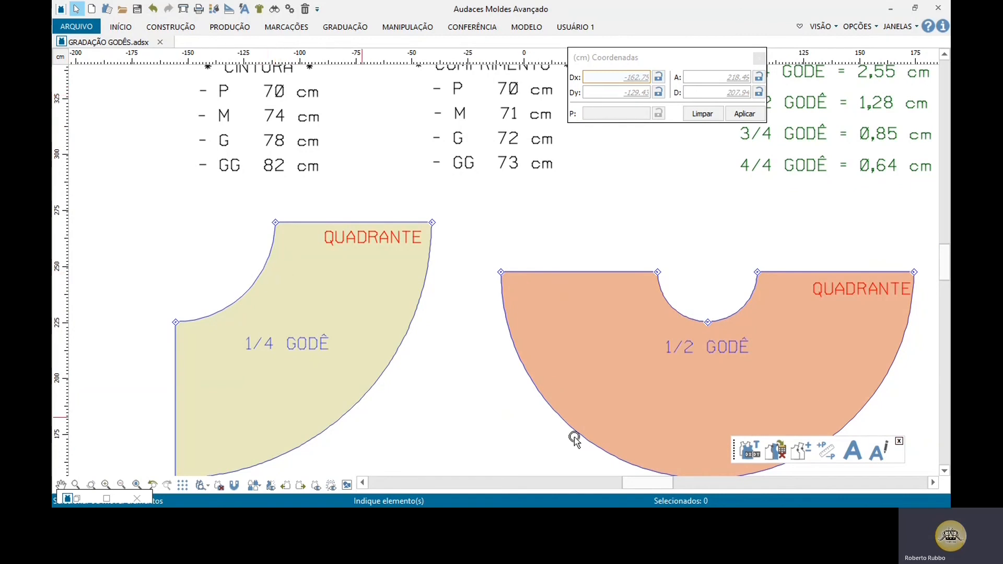
{"action": "middle_click_drag", "start_coordinate": [494, 322], "coordinate": [197, 308]}
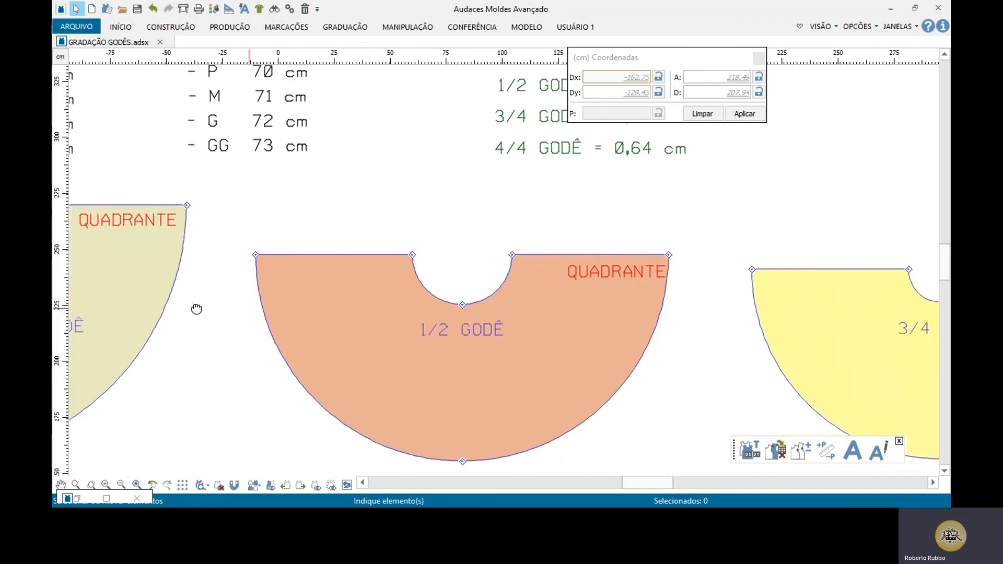
Compare the quadrant layouts of the 1/4, 1/2, 3/4 and full GODÊ pieces with the construction notes above them
{"action": "middle_click_drag", "start_coordinate": [723, 375], "coordinate": [225, 354]}
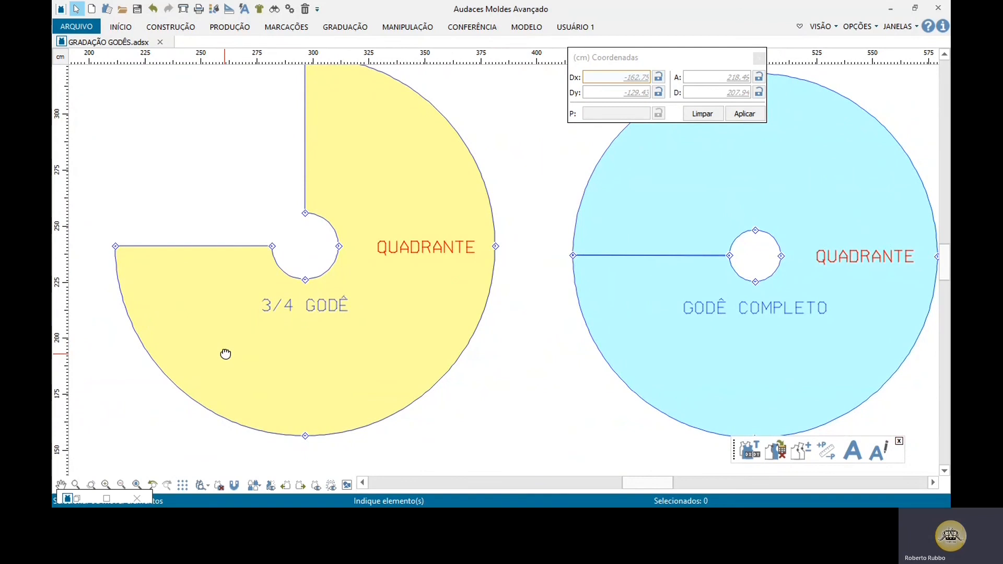
{"action": "middle_click_drag", "start_coordinate": [225, 354], "coordinate": [862, 362]}
{"action": "middle_click_drag", "start_coordinate": [389, 324], "coordinate": [628, 352]}
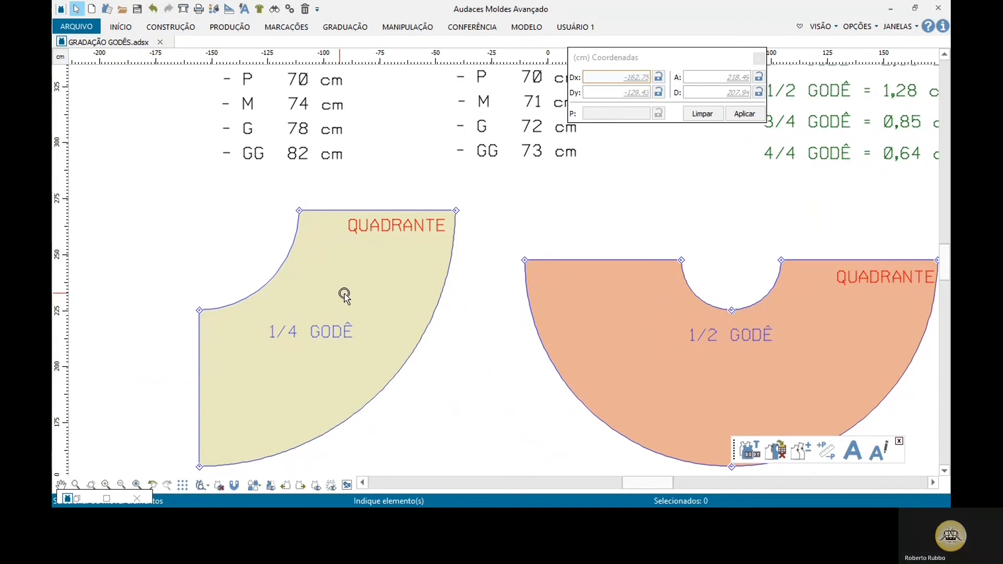
{"action": "middle_click_drag", "start_coordinate": [342, 290], "coordinate": [236, 304]}
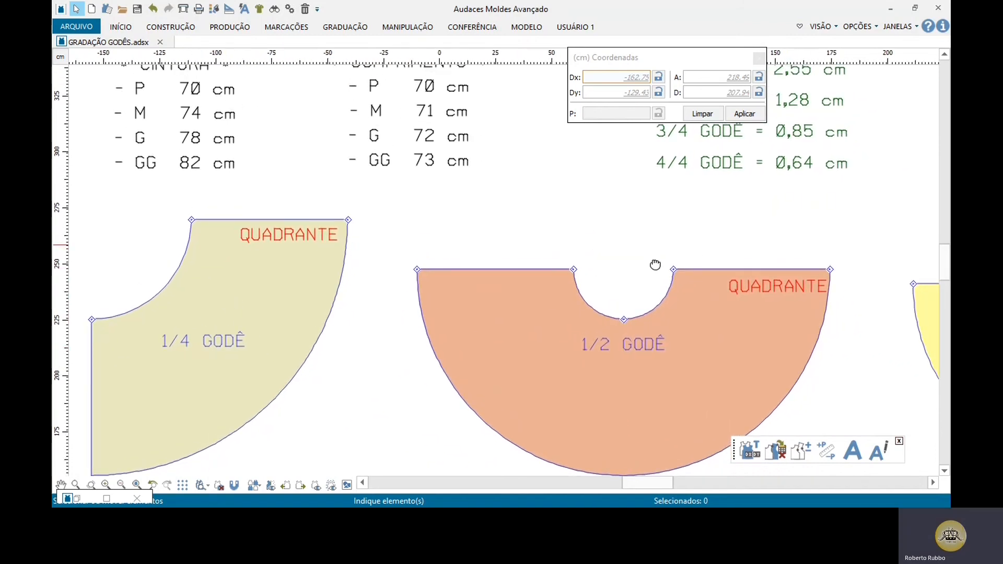
{"action": "middle_click_drag", "start_coordinate": [653, 265], "coordinate": [403, 314]}
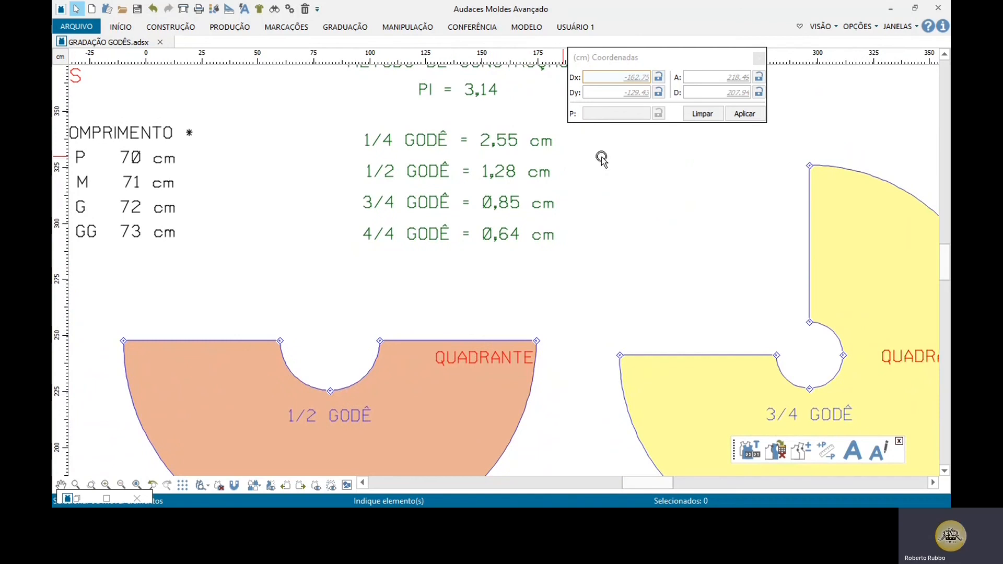
{"action": "left_click_drag", "start_coordinate": [475, 119], "coordinate": [562, 268]}
{"action": "middle_click_drag", "start_coordinate": [483, 282], "coordinate": [557, 266]}
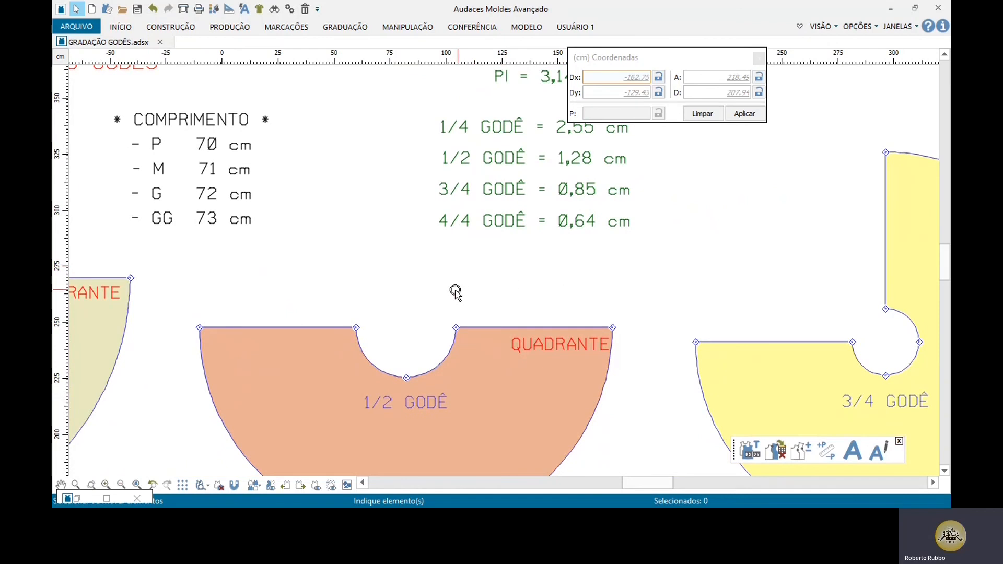
{"action": "middle_click_drag", "start_coordinate": [456, 292], "coordinate": [372, 305]}
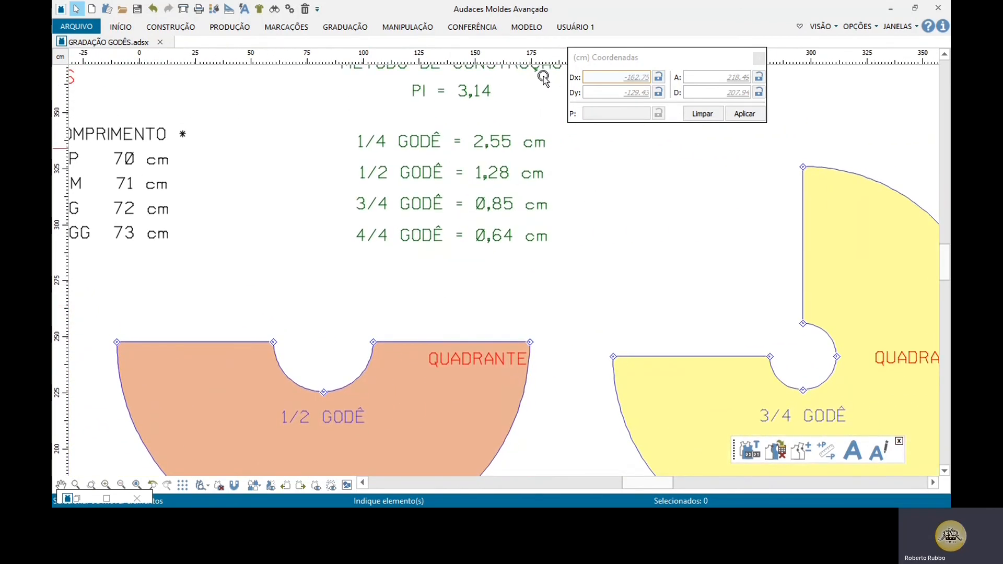
Examine the PI line and the 1/2 GODÊ increment in the construction notes, along with the COMPRIMENTO and CINTURA size tables
{"action": "scroll", "coordinate": [452, 83], "scroll_direction": "up", "scroll_amount": 2}
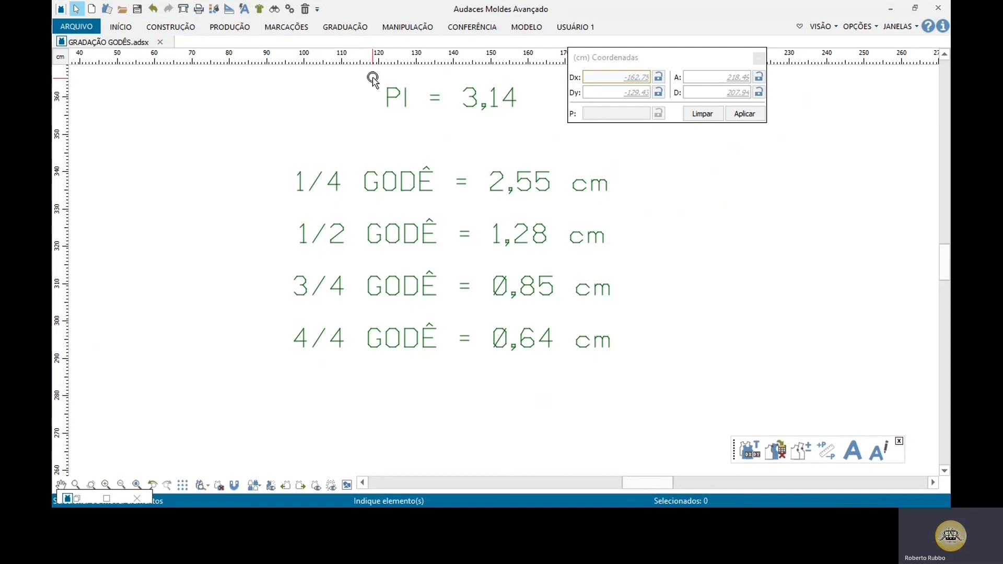
{"action": "left_click_drag", "start_coordinate": [396, 119], "coordinate": [543, 127]}
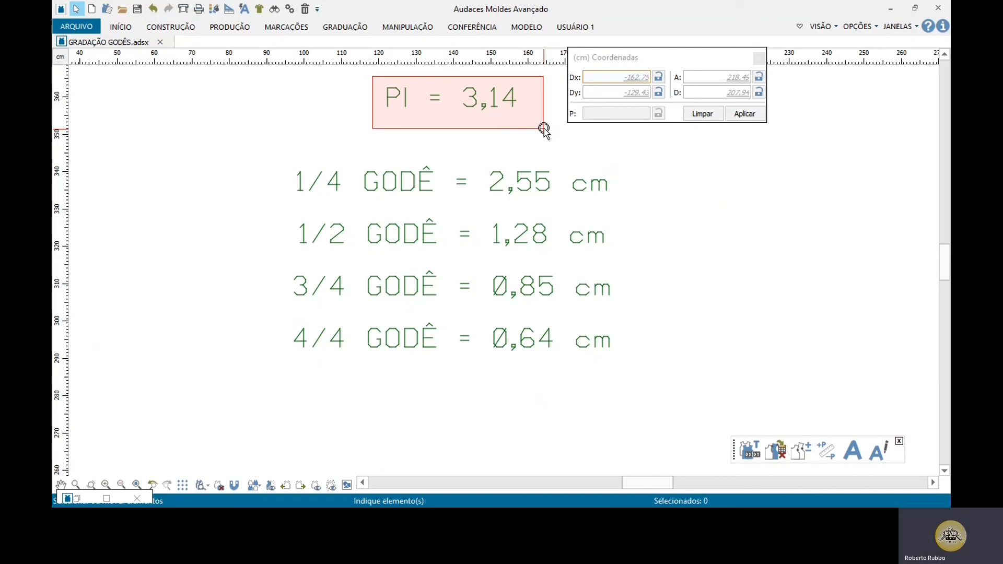
{"action": "left_click_drag", "start_coordinate": [543, 128], "coordinate": [544, 127]}
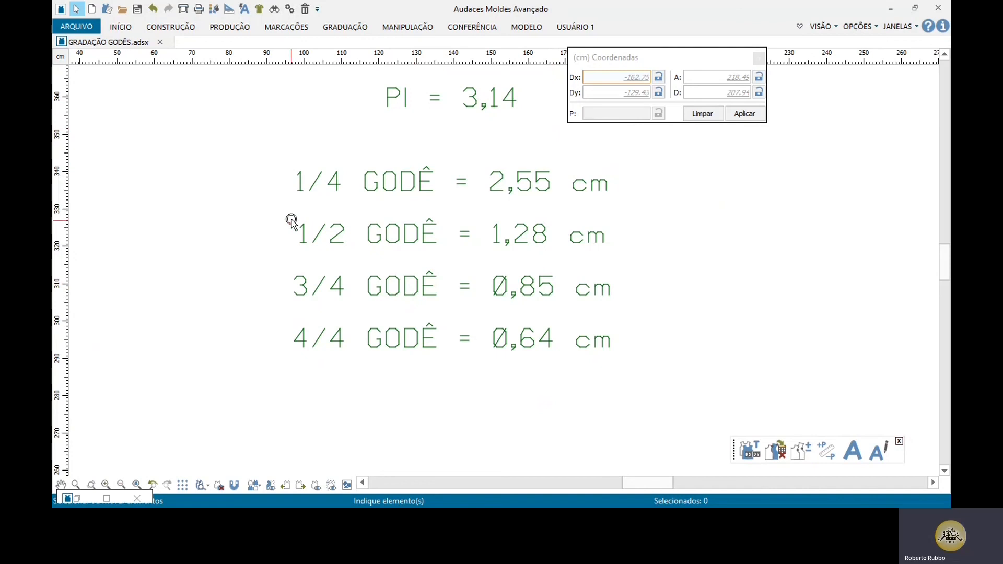
{"action": "left_click_drag", "start_coordinate": [288, 217], "coordinate": [624, 262]}
{"action": "middle_click_drag", "start_coordinate": [463, 247], "coordinate": [949, 266]}
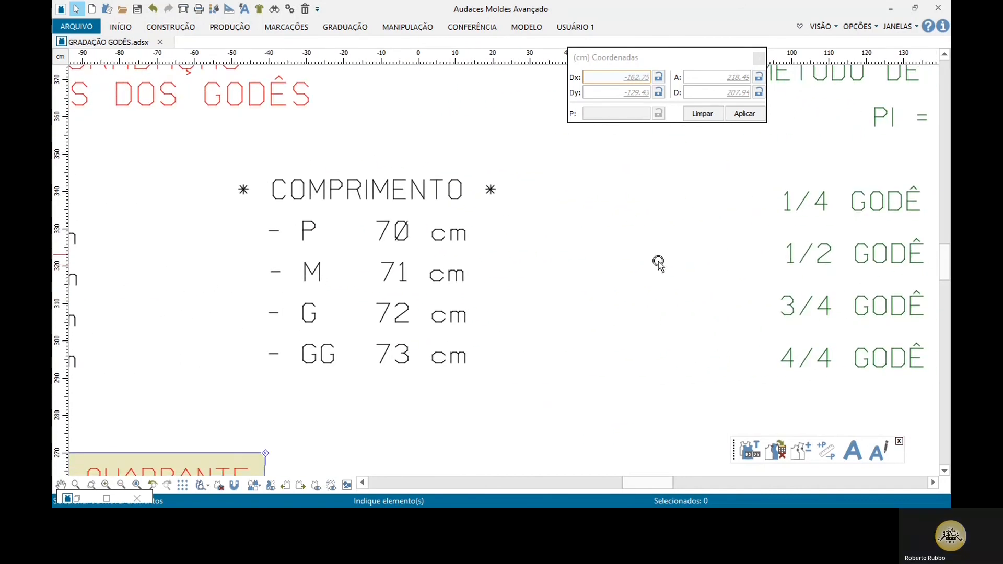
{"action": "middle_click_drag", "start_coordinate": [482, 306], "coordinate": [948, 211]}
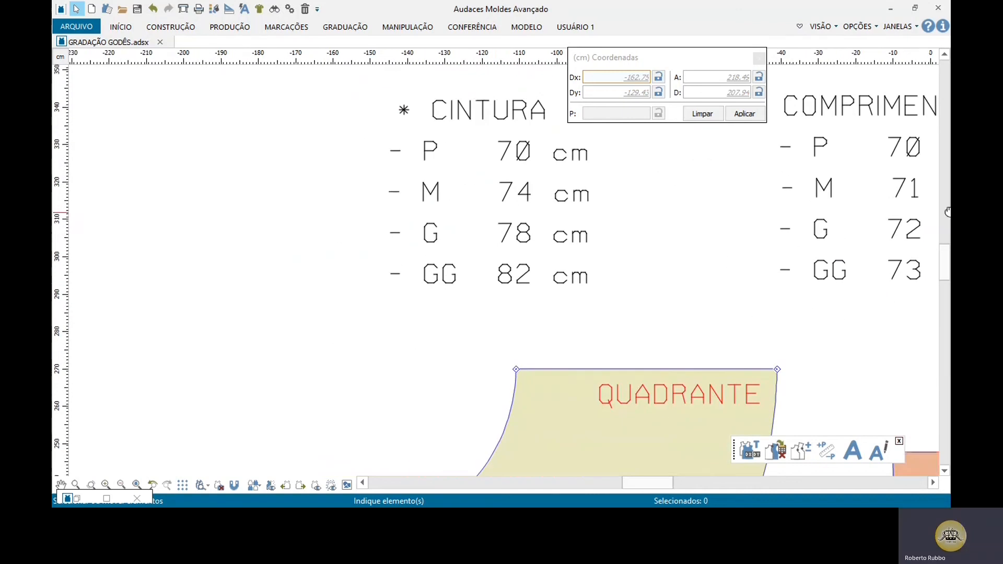
{"action": "middle_click_drag", "start_coordinate": [659, 261], "coordinate": [234, 135]}
{"action": "middle_click_drag", "start_coordinate": [704, 339], "coordinate": [382, 166]}
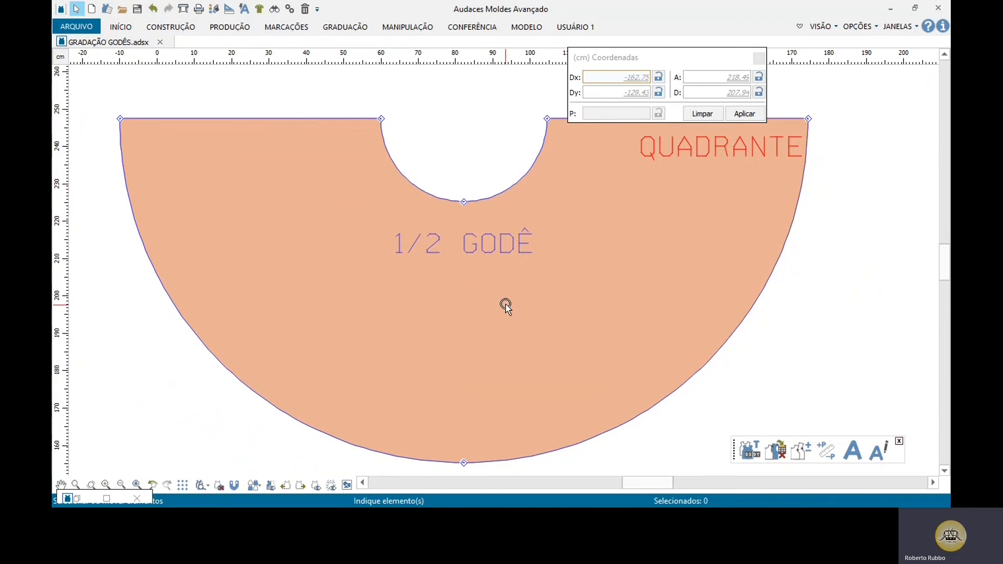
Examine the CINTURA sizes against the 1/2 GODÊ waist curve and the 1/2 GODÊ increment in the notes
{"action": "scroll", "coordinate": [506, 305], "scroll_direction": "down", "scroll_amount": 9}
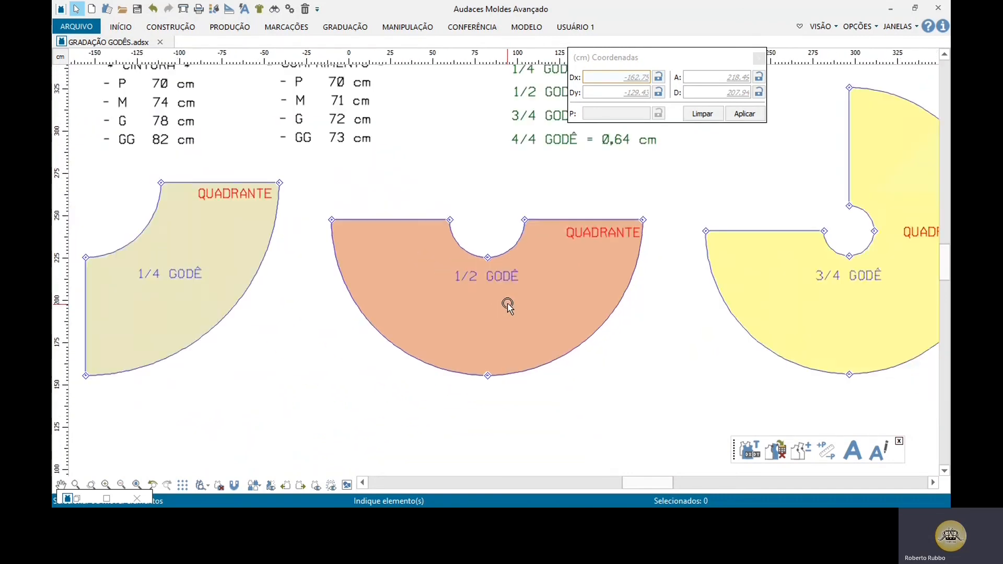
{"action": "scroll", "coordinate": [238, 145], "scroll_direction": "up", "scroll_amount": 1}
{"action": "scroll", "coordinate": [236, 142], "scroll_direction": "up", "scroll_amount": 3}
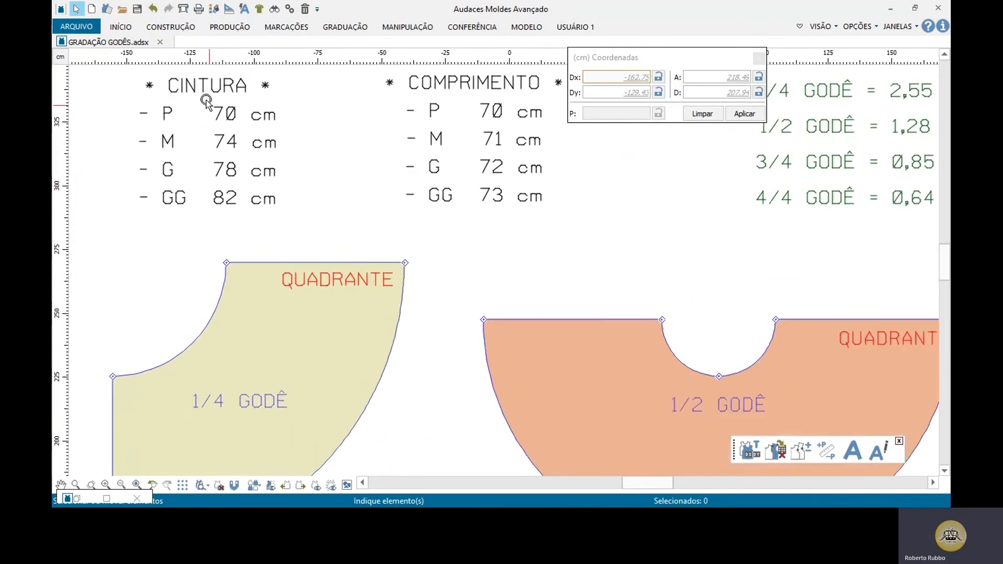
{"action": "left_click_drag", "start_coordinate": [241, 120], "coordinate": [242, 193]}
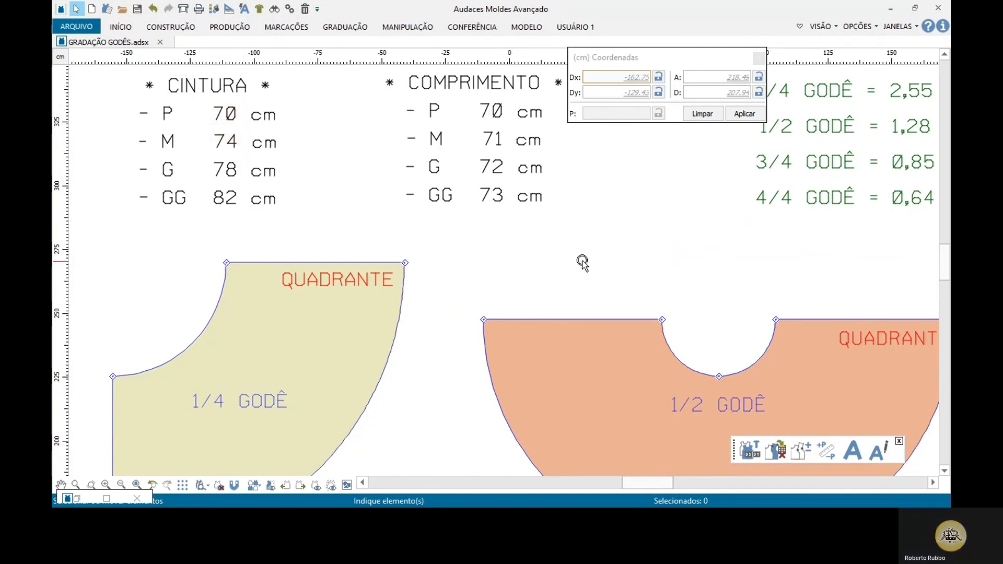
{"action": "middle_click_drag", "start_coordinate": [579, 255], "coordinate": [360, 146]}
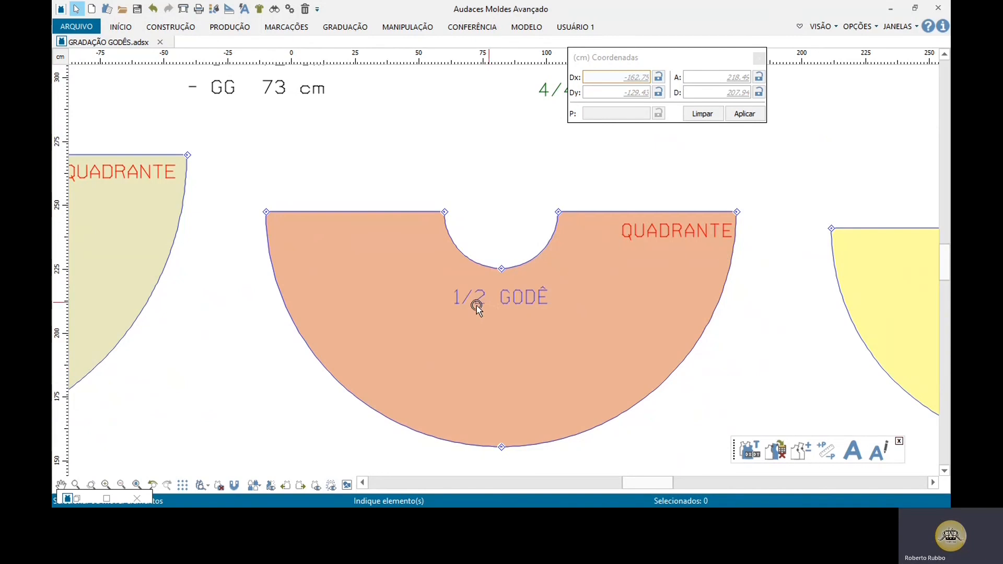
{"action": "middle_click_drag", "start_coordinate": [477, 305], "coordinate": [376, 293]}
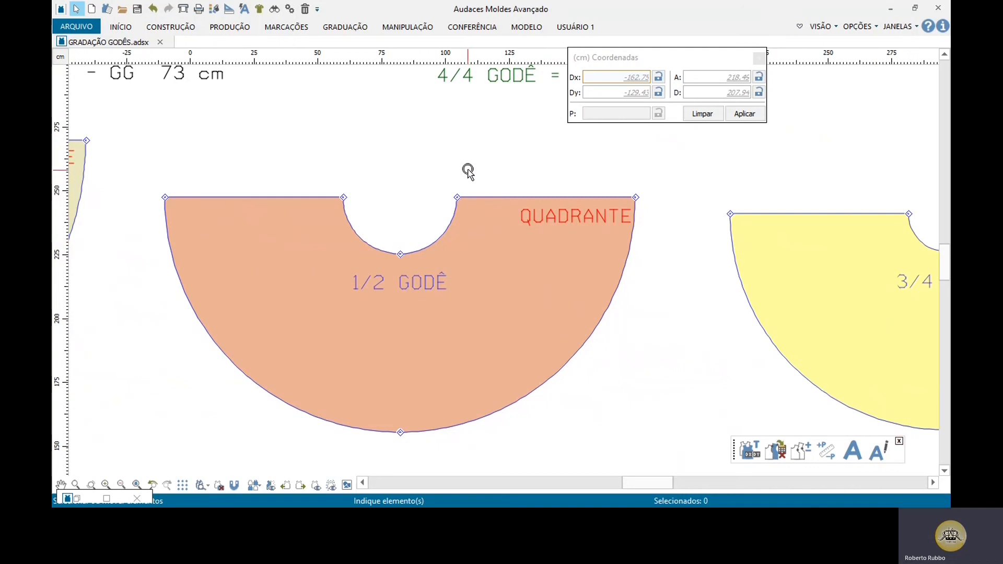
{"action": "middle_click_drag", "start_coordinate": [488, 194], "coordinate": [351, 333]}
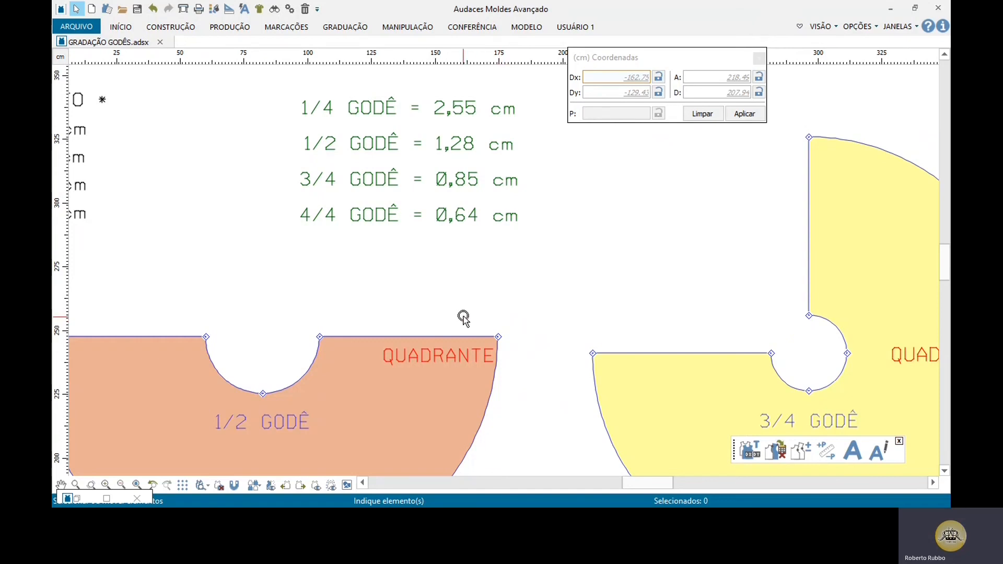
{"action": "middle_click_drag", "start_coordinate": [464, 303], "coordinate": [730, 282]}
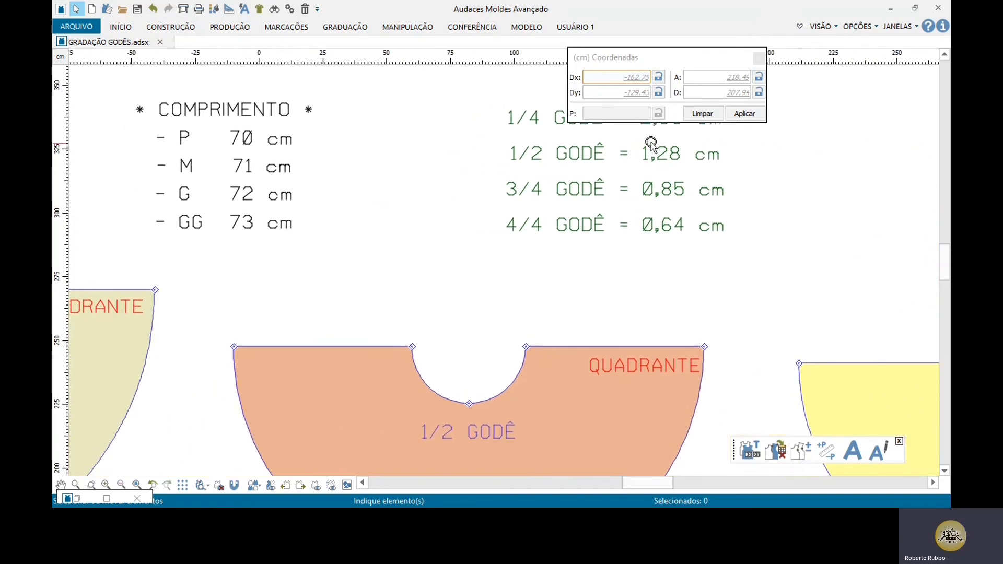
{"action": "left_click_drag", "start_coordinate": [647, 158], "coordinate": [742, 169]}
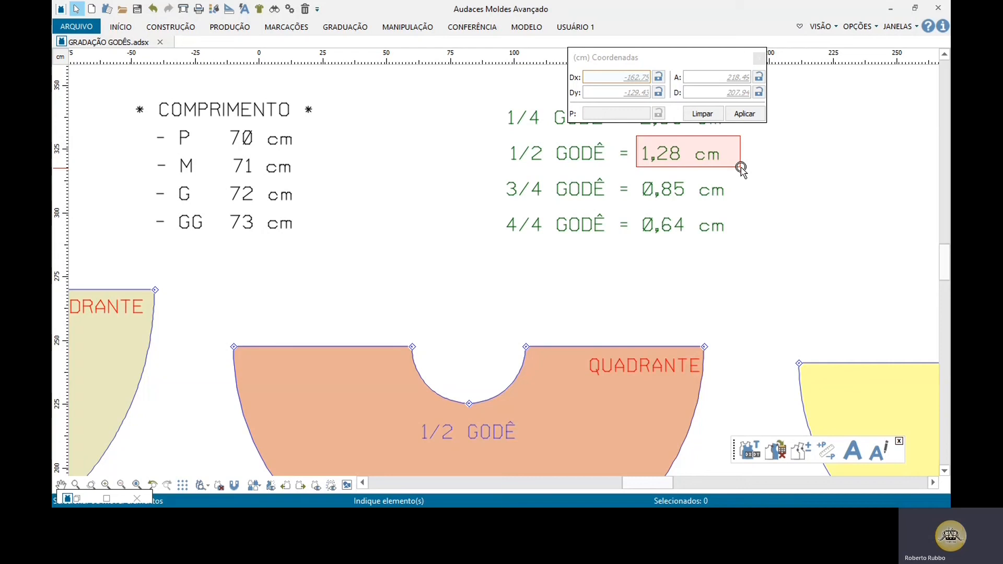
{"action": "left_click_drag", "start_coordinate": [742, 168], "coordinate": [741, 167]}
{"action": "left_click_drag", "start_coordinate": [497, 138], "coordinate": [740, 183]}
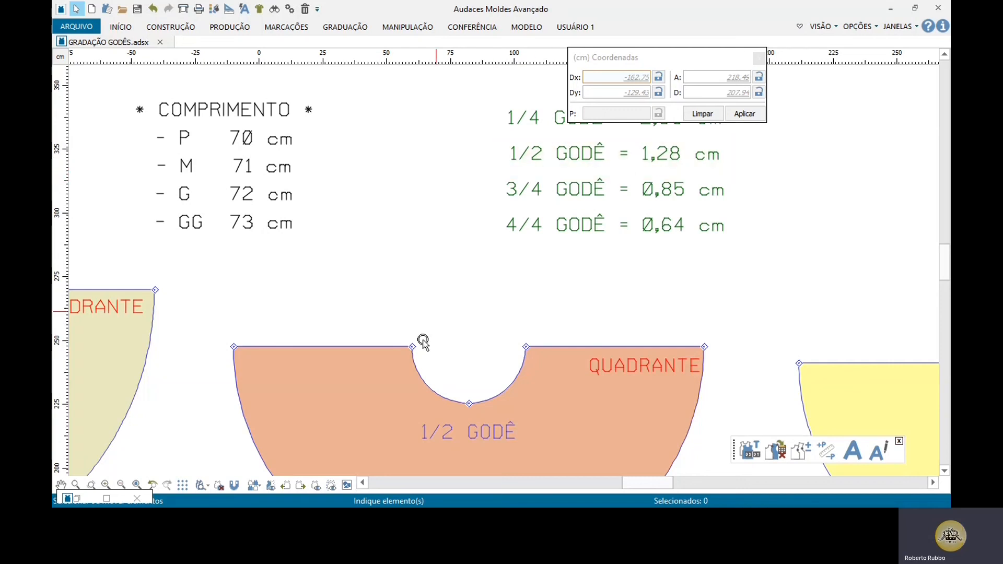
Close the Coordenadas window to clear the view around the 1/2 GODÊ piece and the construction notes
{"action": "middle_click_drag", "start_coordinate": [446, 381], "coordinate": [445, 226]}
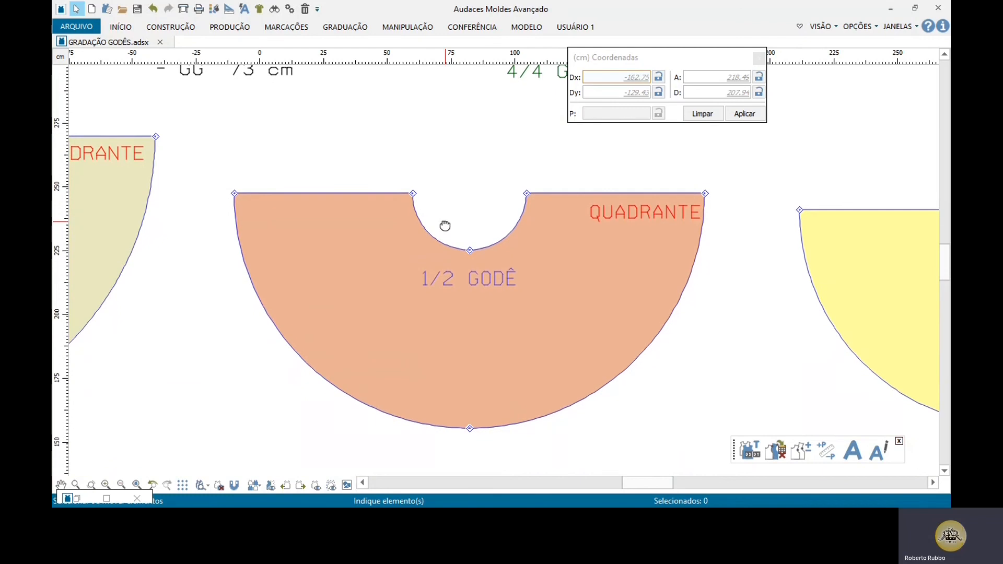
{"action": "scroll", "coordinate": [457, 293], "scroll_direction": "up", "scroll_amount": 1}
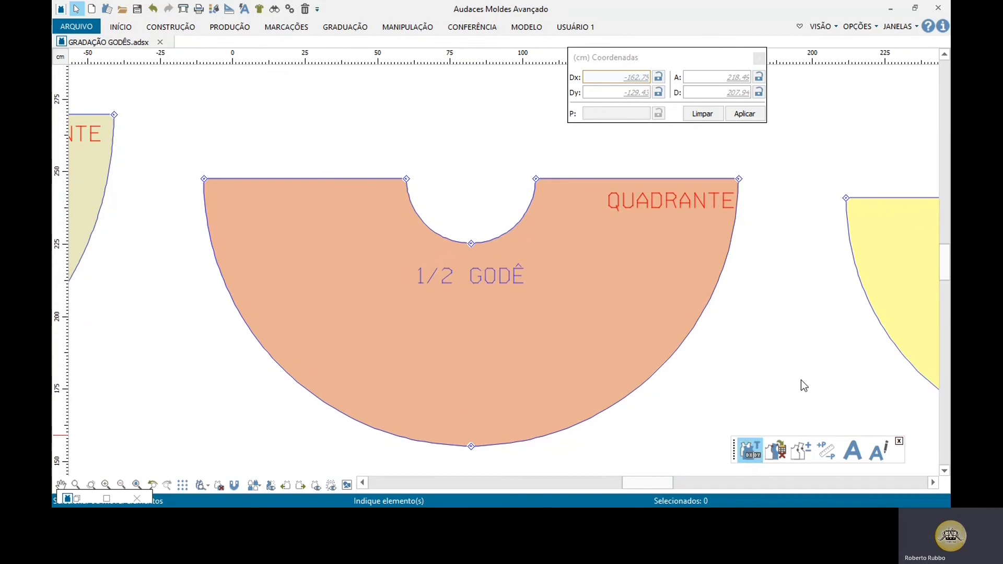
{"action": "middle_click_drag", "start_coordinate": [714, 280], "coordinate": [494, 428]}
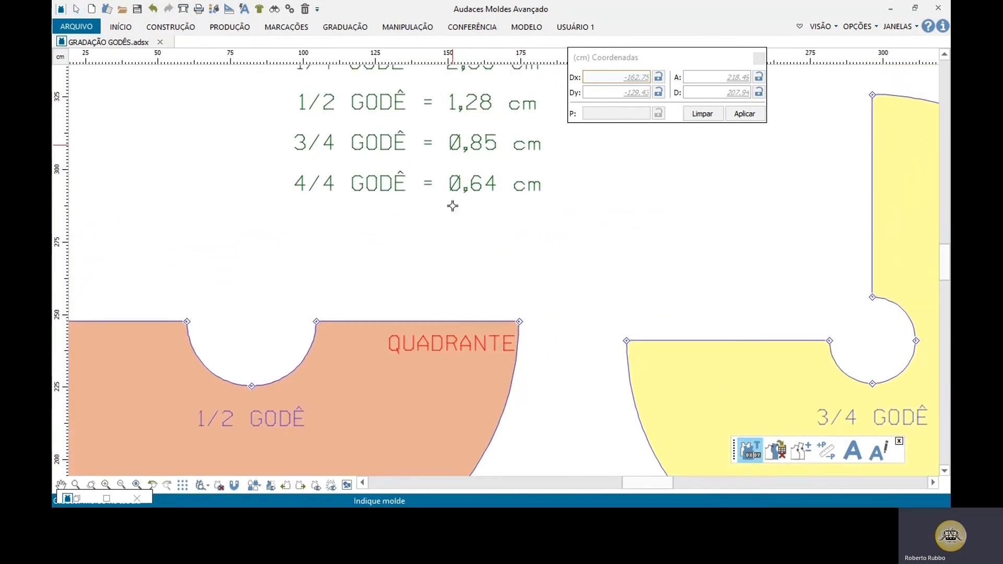
{"action": "middle_click_drag", "start_coordinate": [438, 267], "coordinate": [521, 265]}
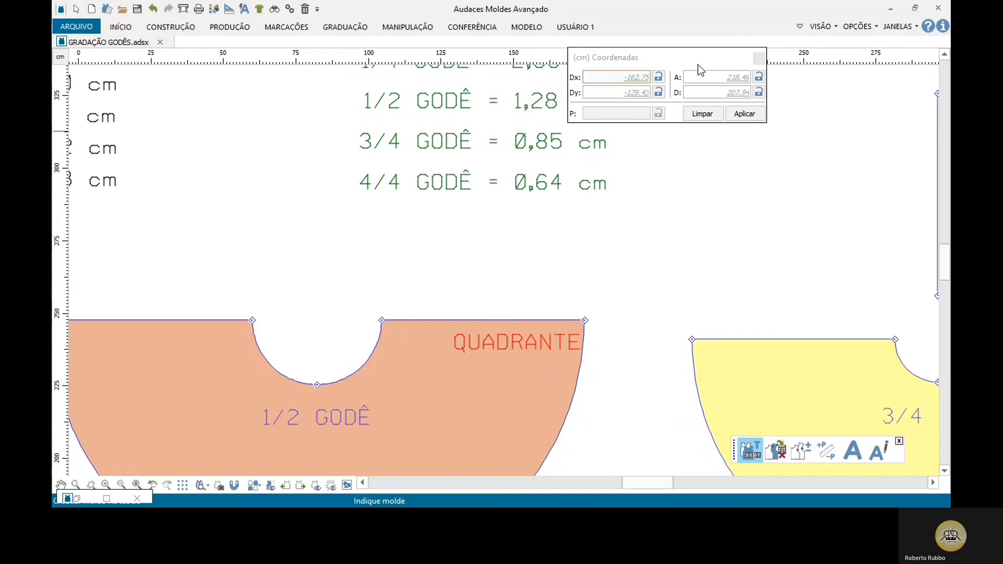
{"action": "left_click", "coordinate": [760, 58]}
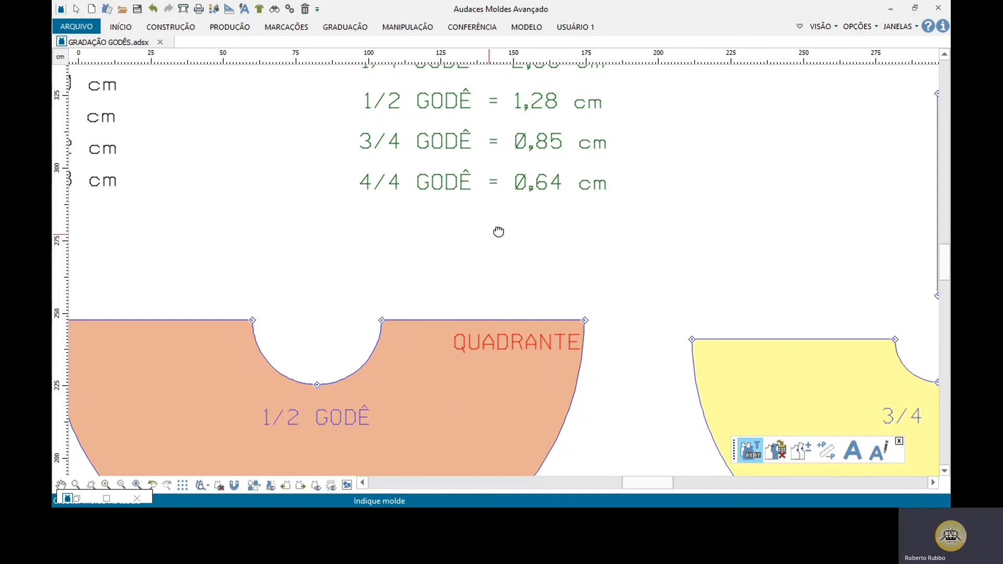
{"action": "middle_click_drag", "start_coordinate": [499, 232], "coordinate": [524, 228]}
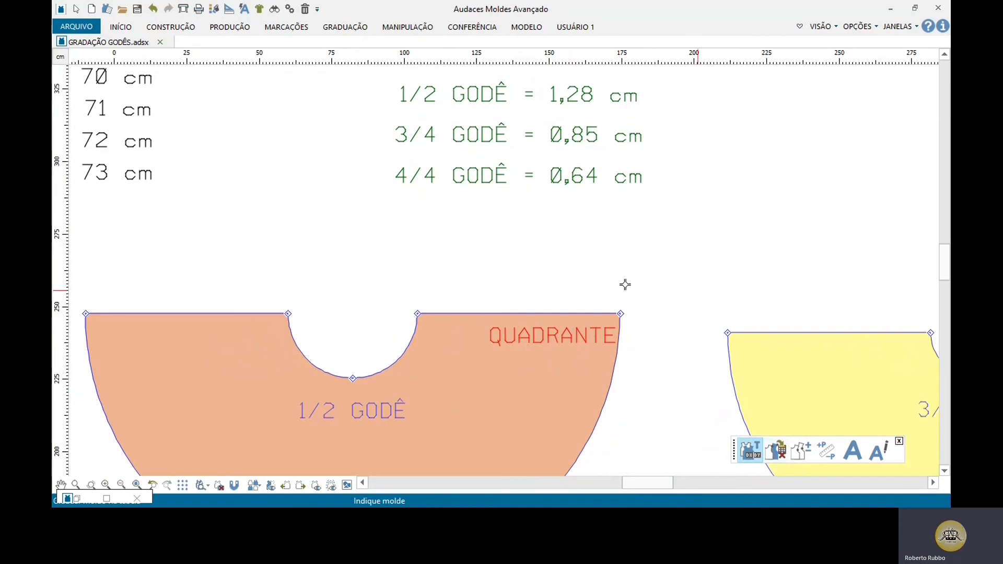
{"action": "left_click", "coordinate": [568, 315]}
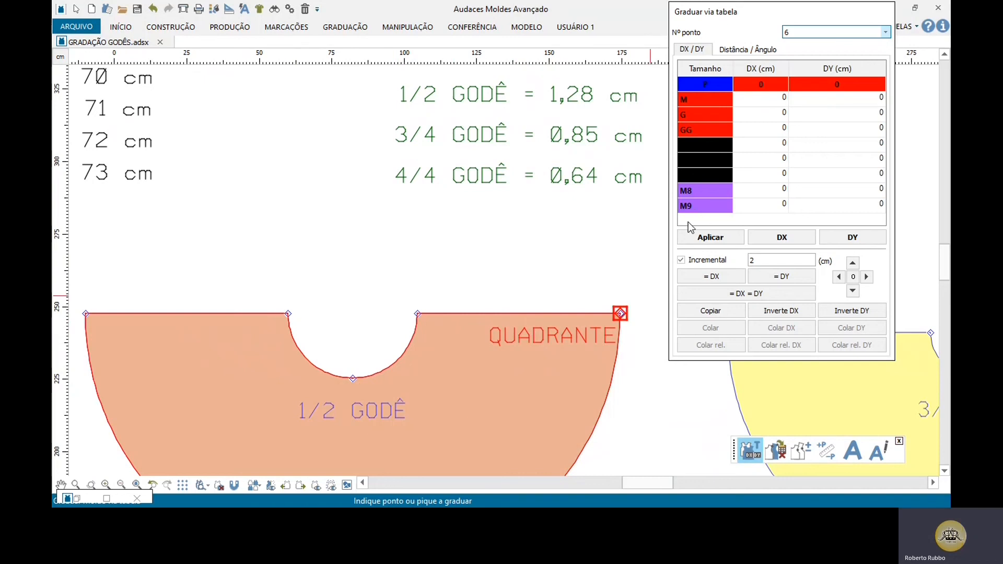
{"action": "right_click", "coordinate": [335, 139]}
{"action": "right_click", "coordinate": [330, 162]}
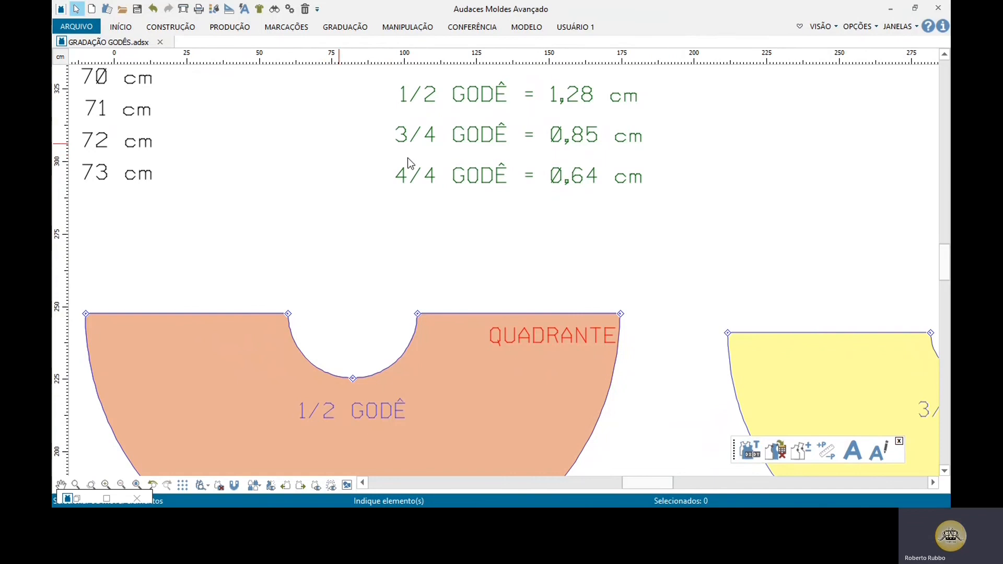
Delete sizes M9, M8, EXGG, EXG and EG from the model's grading, leaving only P, M, G and GG
{"action": "key", "text": "F4"}
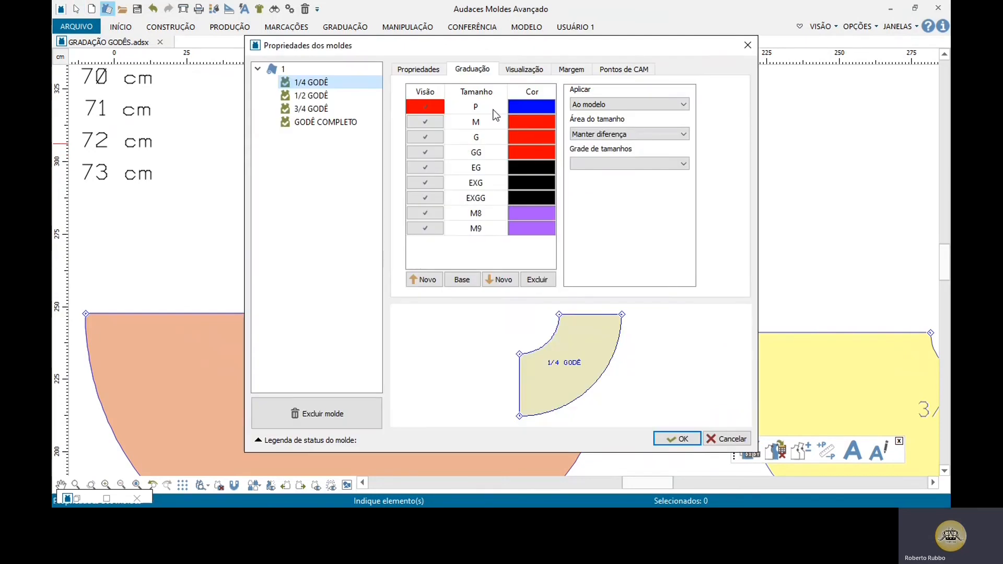
{"action": "left_click", "coordinate": [480, 230]}
{"action": "left_click", "coordinate": [543, 281]}
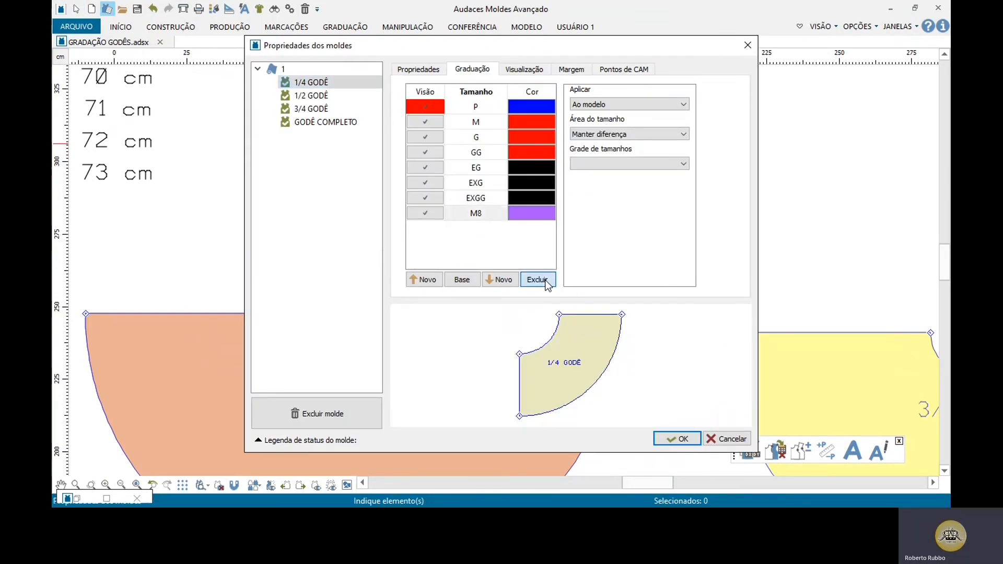
{"action": "left_click", "coordinate": [546, 281]}
{"action": "left_click", "coordinate": [548, 281]}
{"action": "left_click", "coordinate": [549, 280]}
{"action": "left_click", "coordinate": [551, 279]}
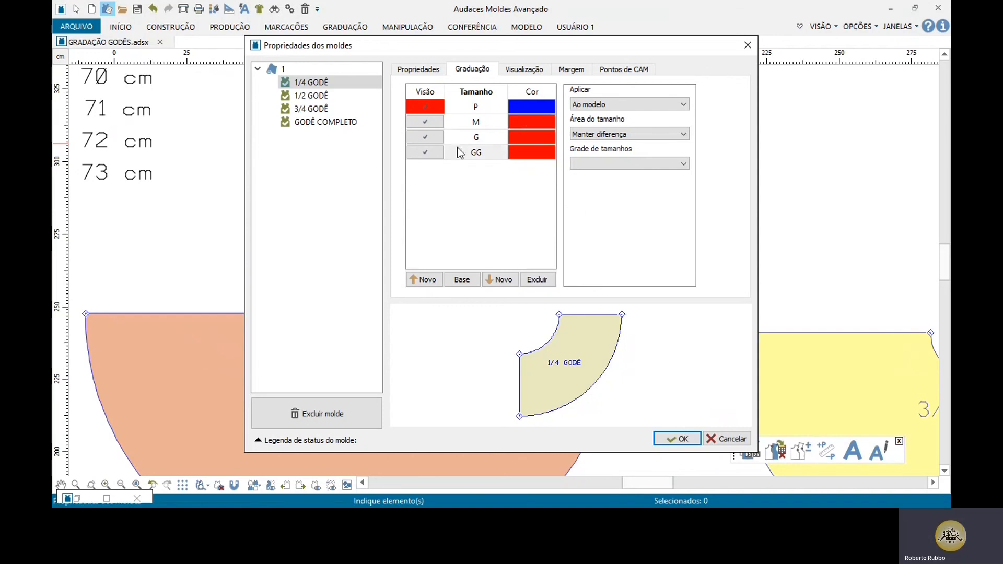
{"action": "left_click", "coordinate": [673, 438]}
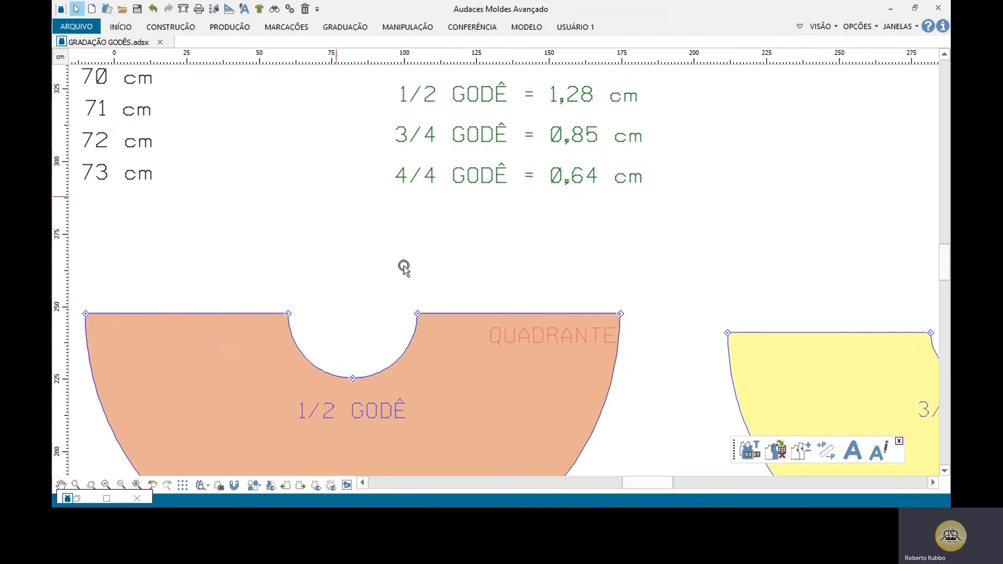
{"action": "left_click", "coordinate": [751, 450]}
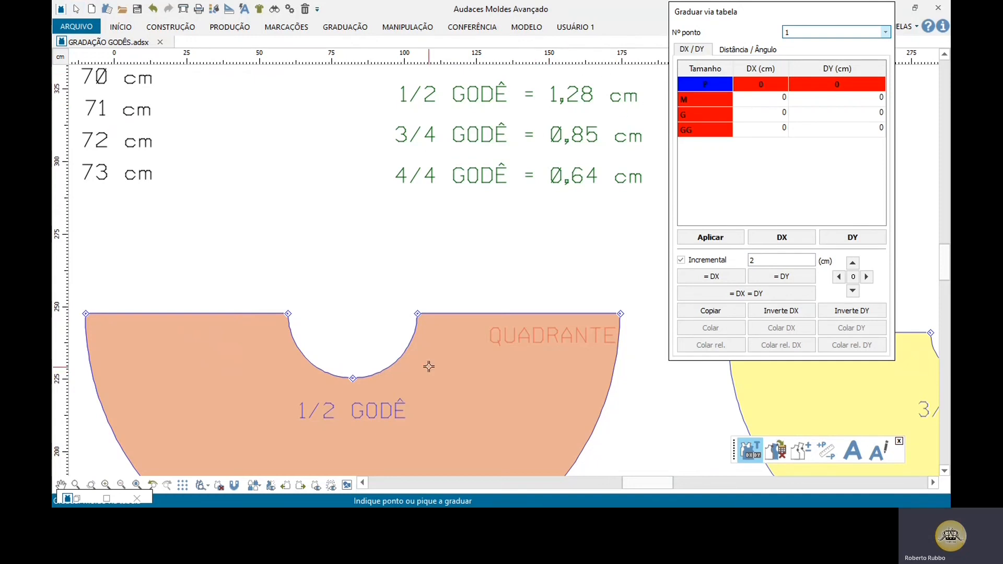
{"action": "left_click", "coordinate": [454, 312]}
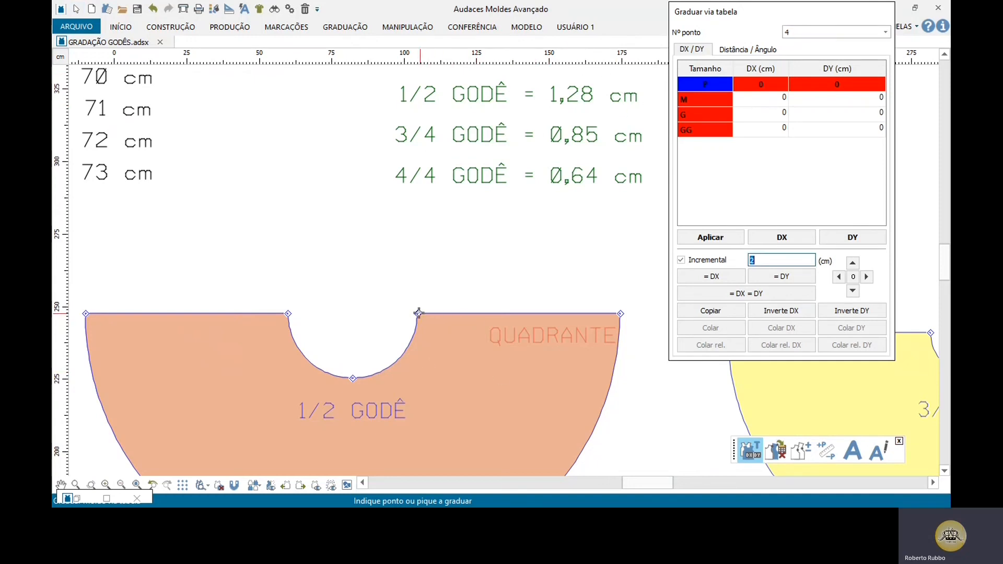
{"action": "key", "text": "Escape"}
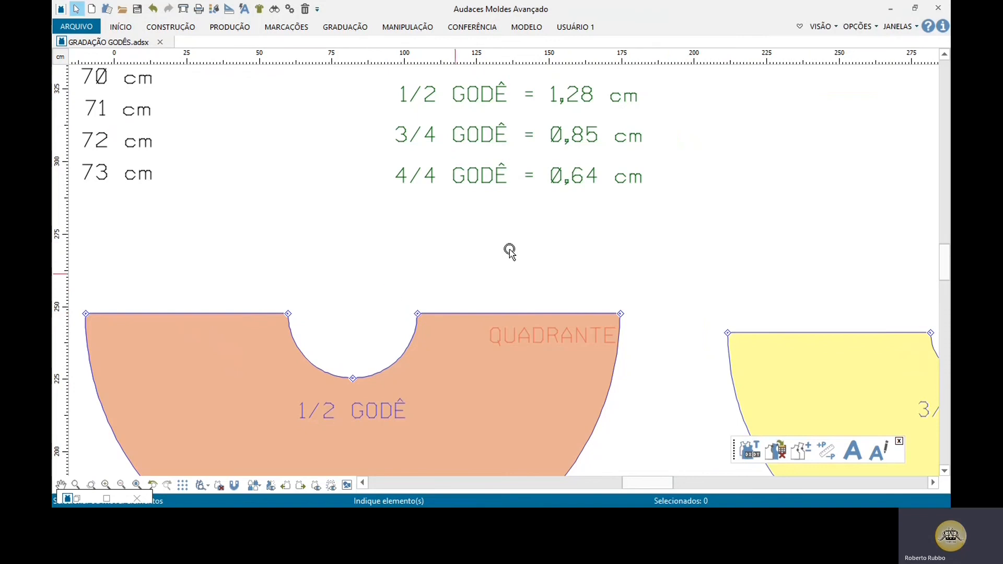
Grade the right end of the 1/2 GODÊ waist curve by table with an incremental DX of 1.28 cm for M, G and GG
{"action": "left_click", "coordinate": [751, 451]}
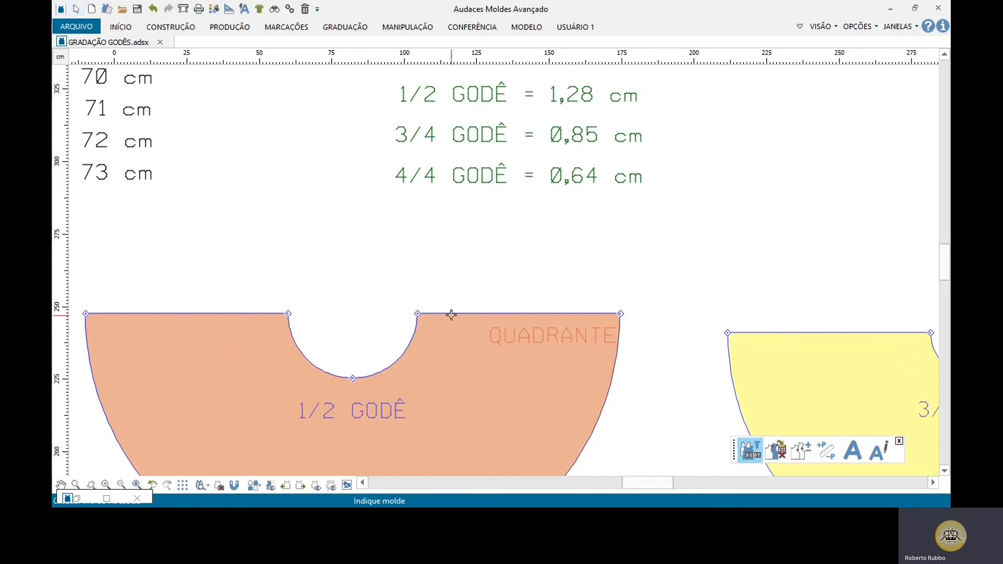
{"action": "left_click", "coordinate": [417, 313]}
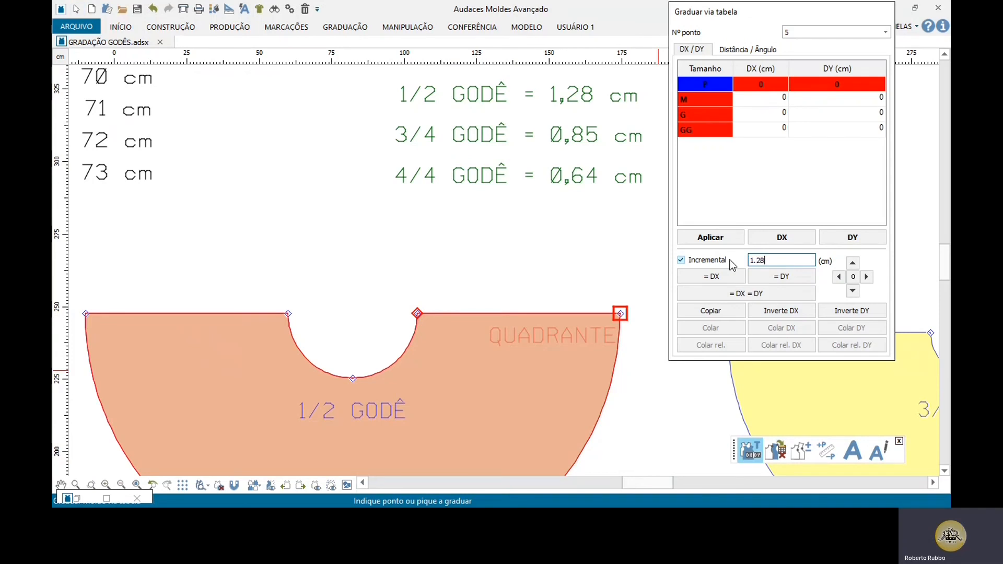
{"action": "left_click", "coordinate": [866, 277]}
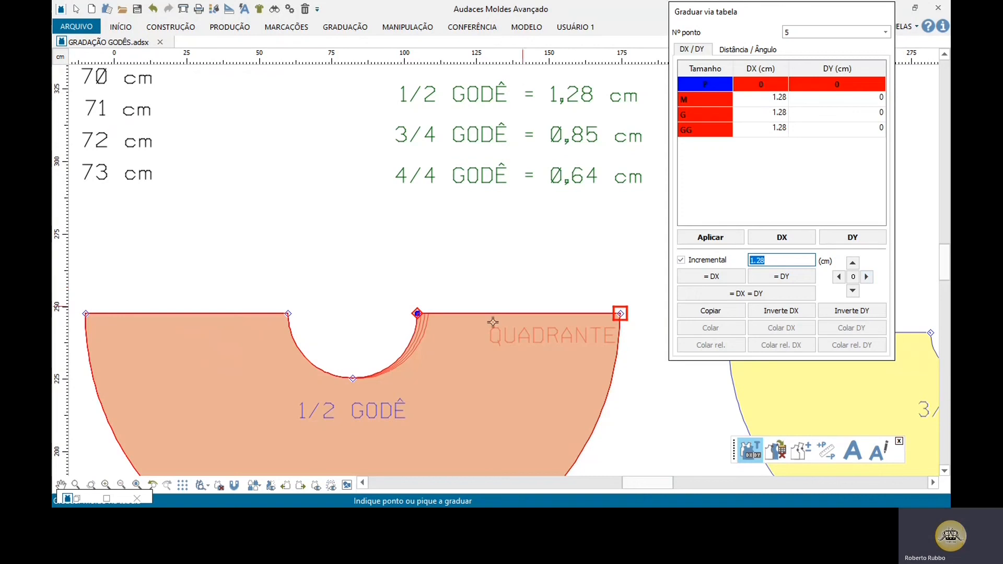
Grade the lowest point of the 1/2 GODÊ waist curve with an incremental DY of -1.28 cm and its left end with DX -1.28 cm
{"action": "scroll", "coordinate": [264, 373], "scroll_direction": "up", "scroll_amount": 2}
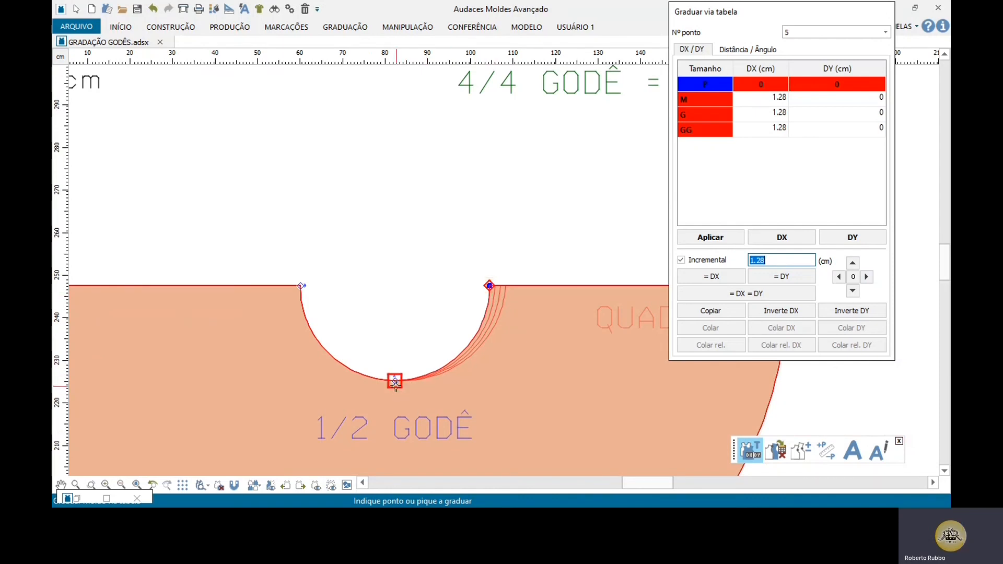
{"action": "left_click", "coordinate": [396, 381]}
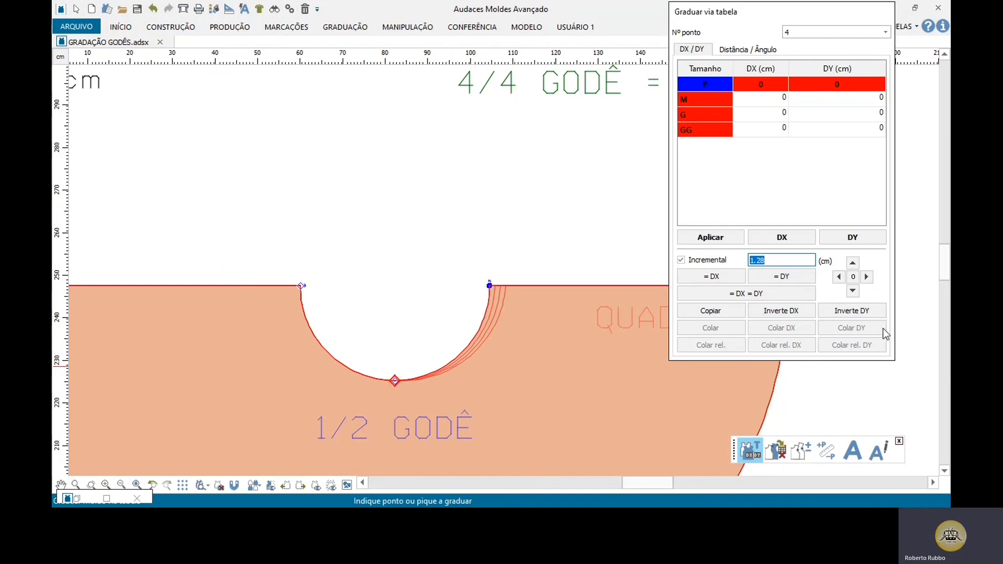
{"action": "left_click", "coordinate": [853, 291]}
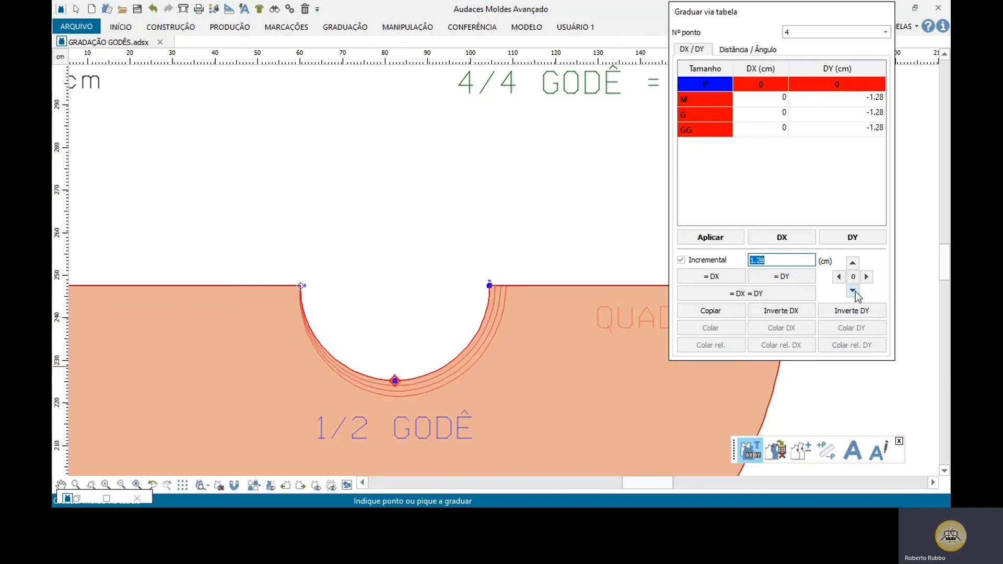
{"action": "left_click", "coordinate": [300, 285]}
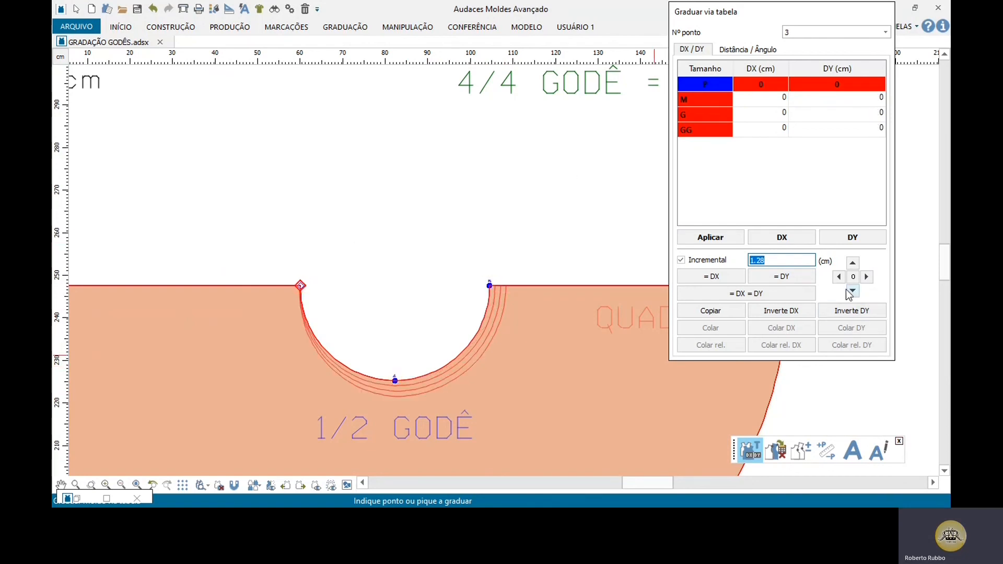
{"action": "left_click", "coordinate": [839, 277]}
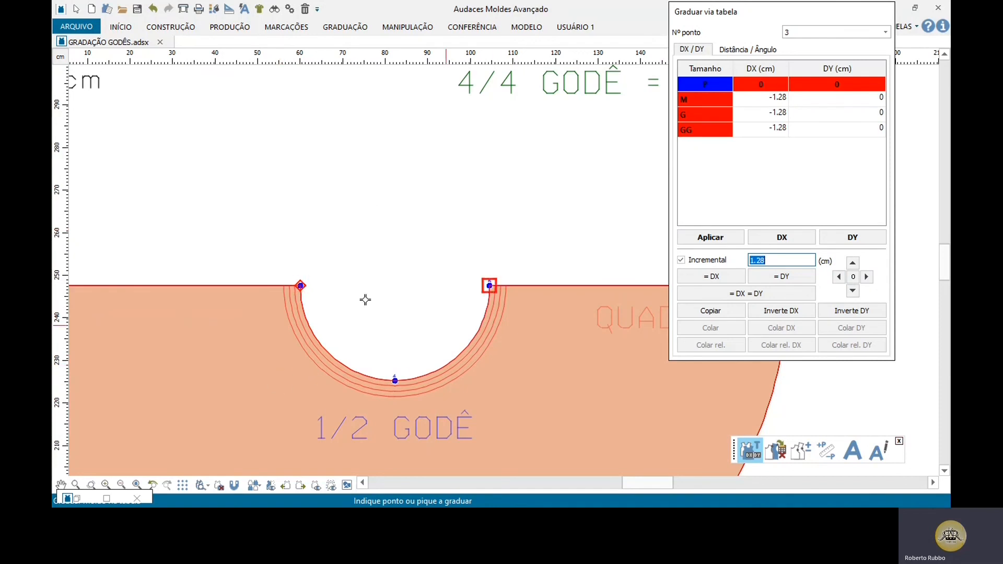
Grade the right hem corner of the 1/2 GODÊ piece with an incremental DX of 2.28 cm for M, G and GG
{"action": "scroll", "coordinate": [314, 283], "scroll_direction": "down", "scroll_amount": 1}
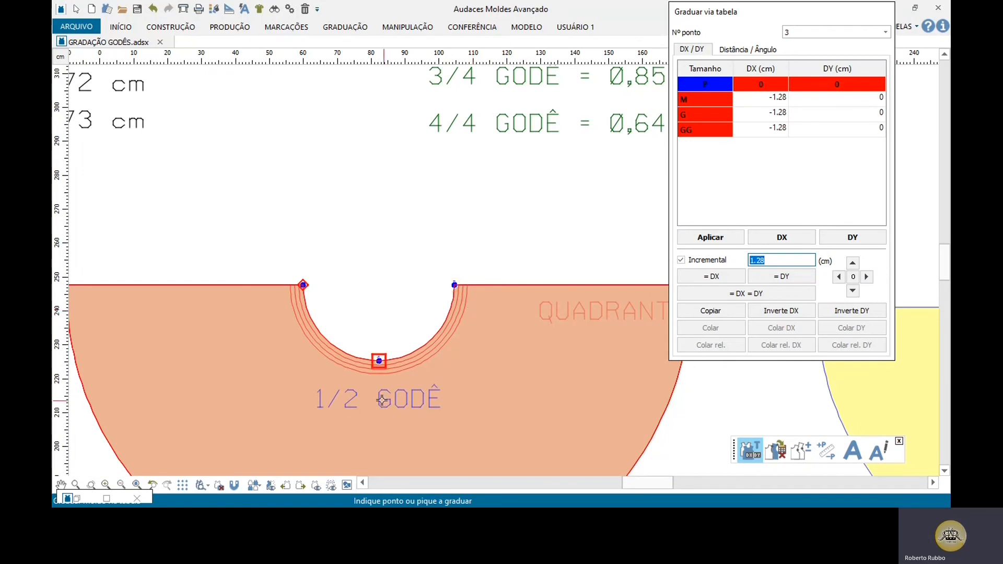
{"action": "scroll", "coordinate": [379, 361], "scroll_direction": "up", "scroll_amount": 1}
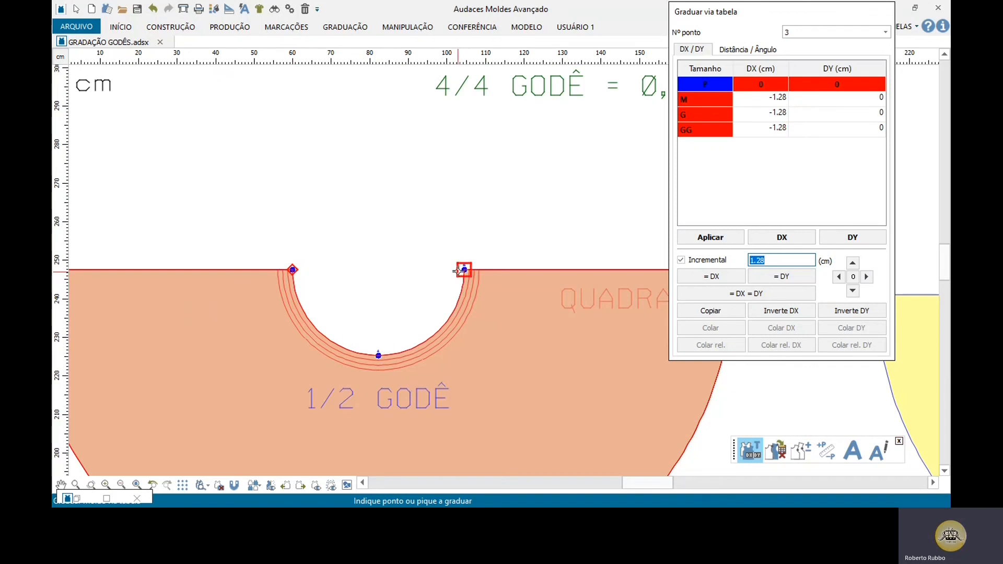
{"action": "scroll", "coordinate": [379, 349], "scroll_direction": "down", "scroll_amount": 2}
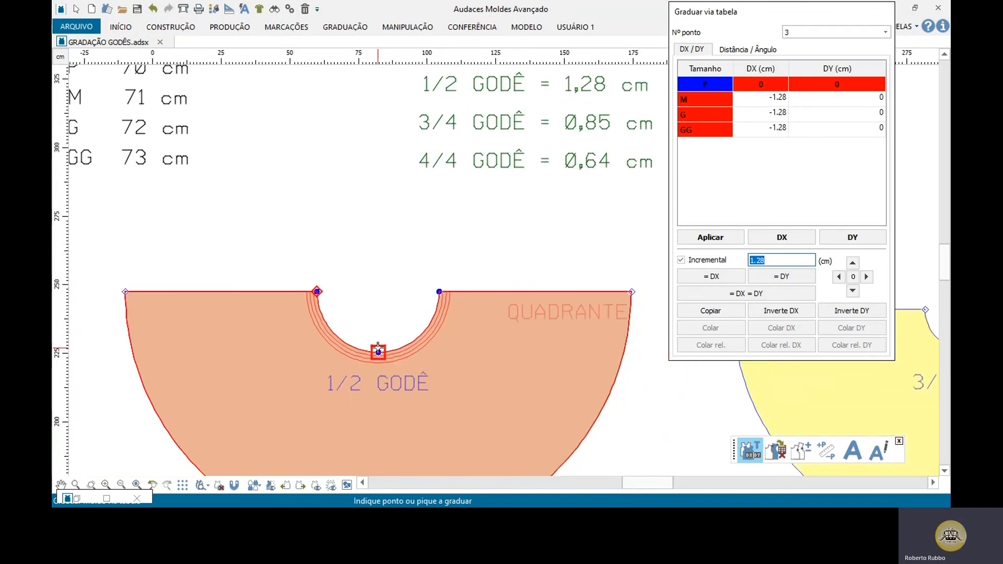
{"action": "scroll", "coordinate": [508, 358], "scroll_direction": "down", "scroll_amount": 1}
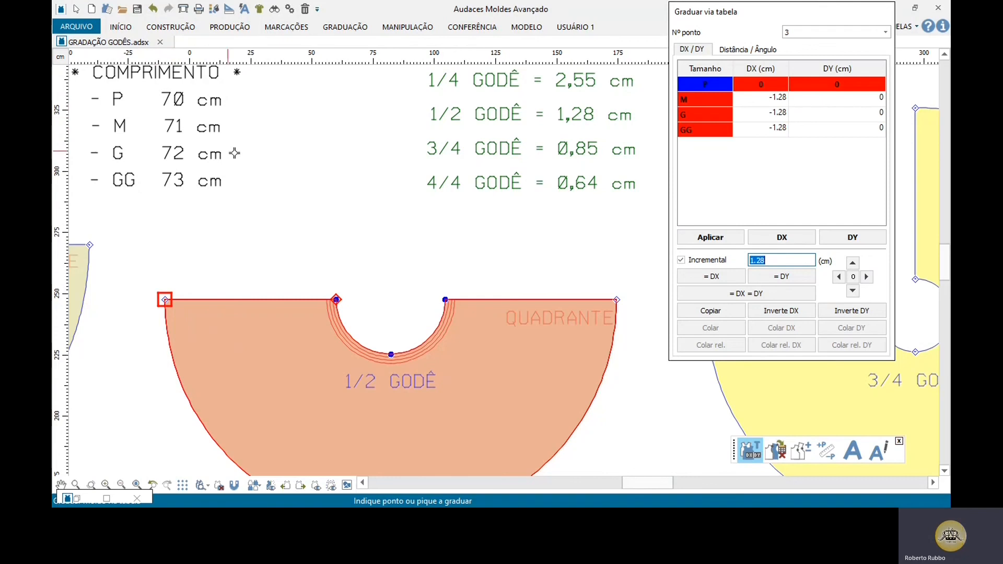
{"action": "middle_click_drag", "start_coordinate": [236, 157], "coordinate": [248, 170]}
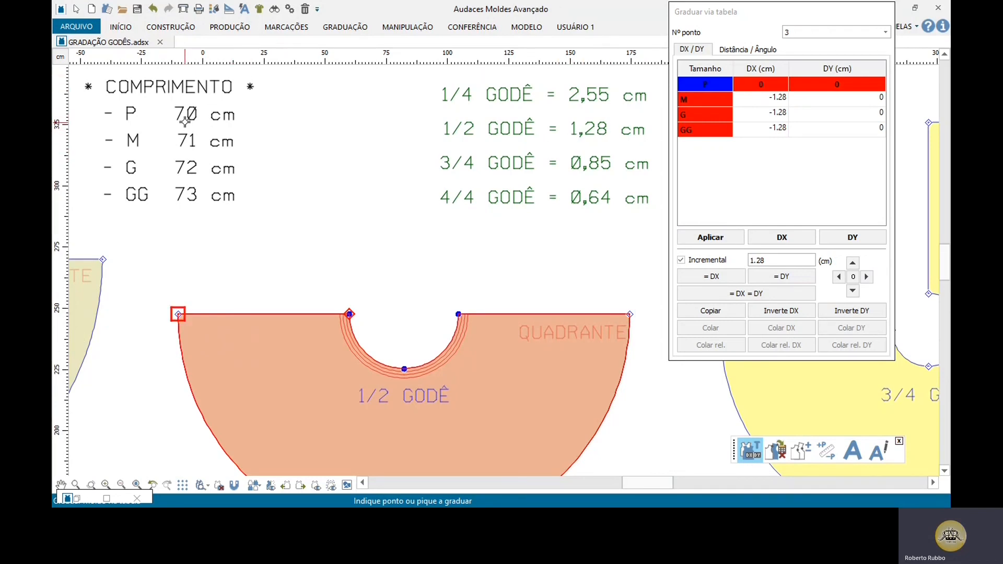
{"action": "scroll", "coordinate": [474, 262], "scroll_direction": "down", "scroll_amount": 1}
{"action": "scroll", "coordinate": [573, 338], "scroll_direction": "up", "scroll_amount": 1}
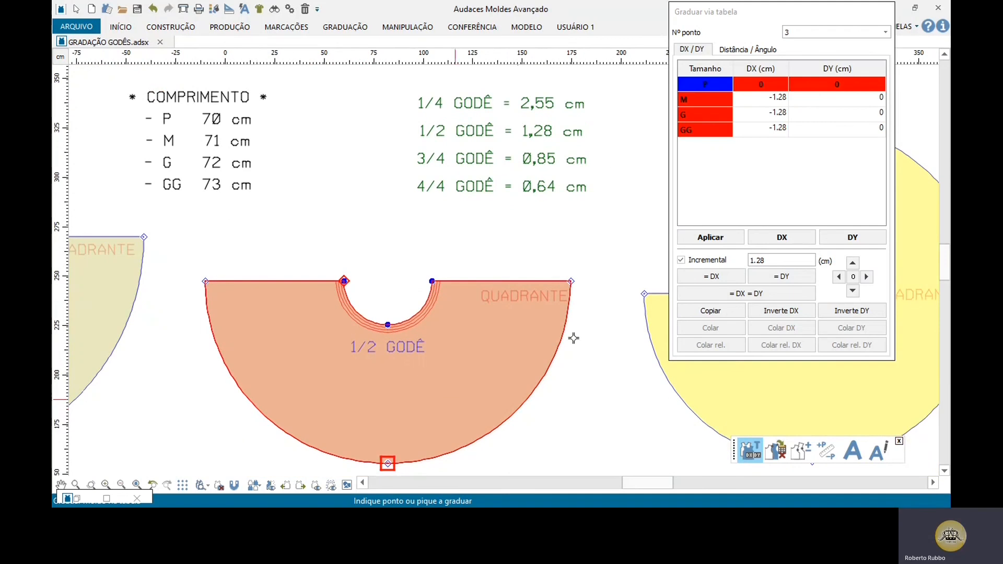
{"action": "left_click", "coordinate": [571, 280]}
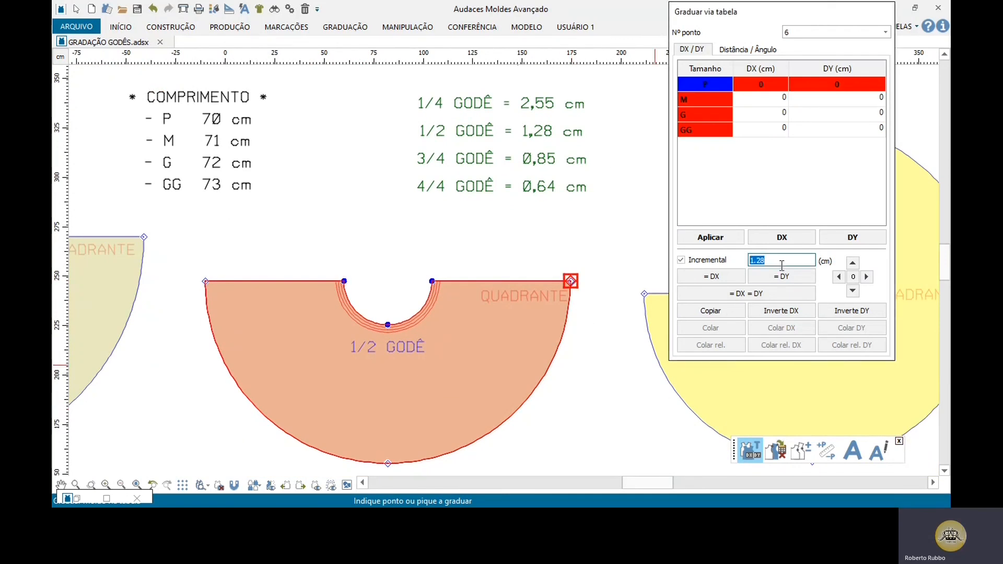
{"action": "left_click_drag", "start_coordinate": [782, 261], "coordinate": [729, 264]}
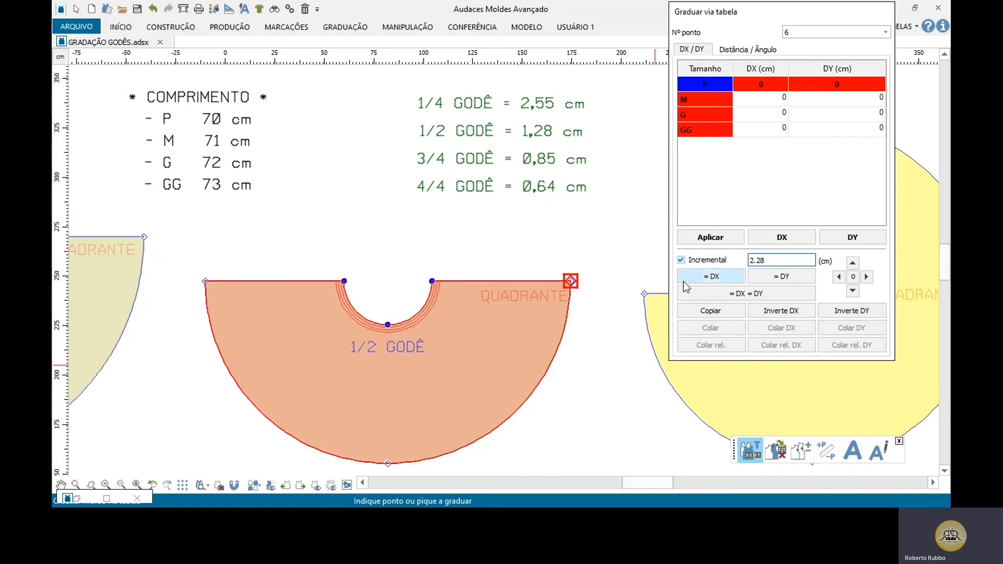
{"action": "left_click", "coordinate": [870, 280]}
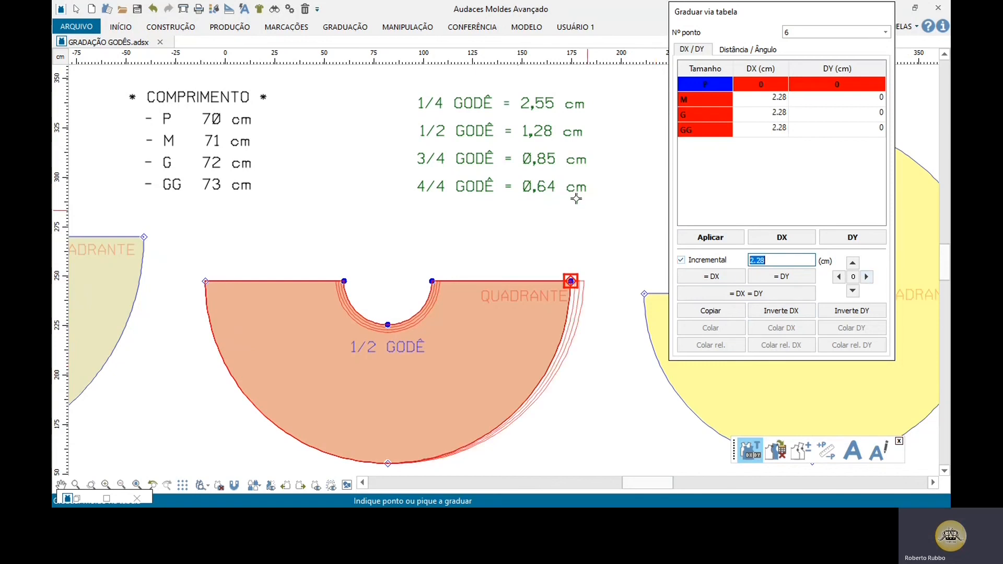
Grade the lowest hem point of the 1/2 GODÊ piece with an incremental DY of -2.28 cm and the left hem corner with DX -2.28 cm
{"action": "scroll", "coordinate": [454, 452], "scroll_direction": "down", "scroll_amount": 2}
{"action": "scroll", "coordinate": [436, 377], "scroll_direction": "up", "scroll_amount": 3}
{"action": "left_click", "coordinate": [435, 359]}
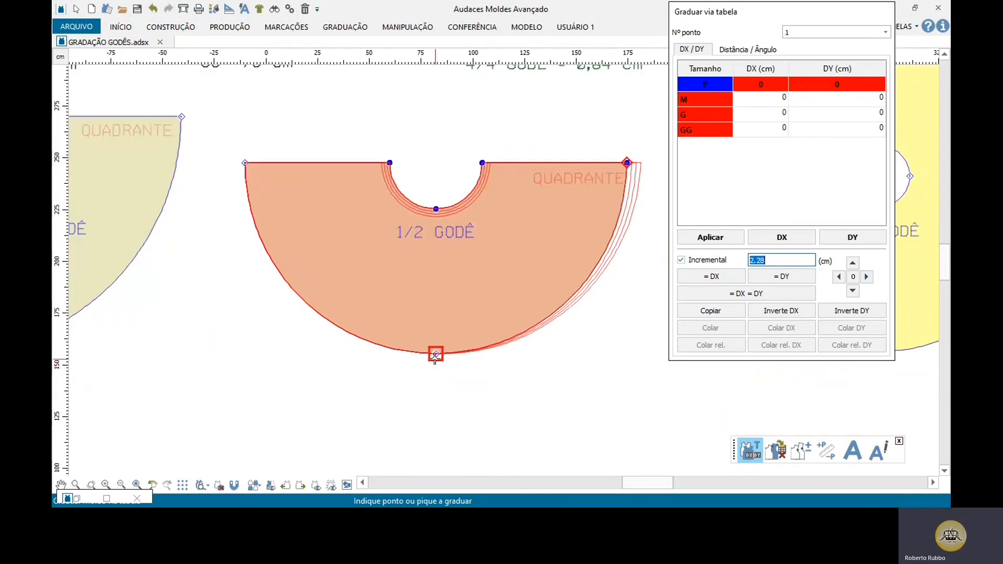
{"action": "left_click", "coordinate": [852, 293]}
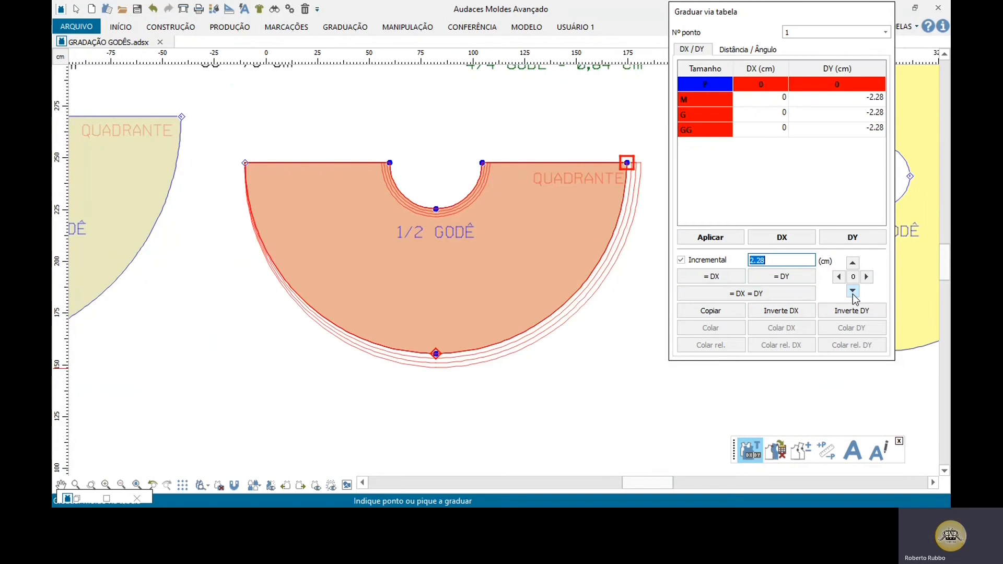
{"action": "left_click", "coordinate": [256, 164]}
{"action": "left_click", "coordinate": [841, 276]}
{"action": "right_click", "coordinate": [433, 232]}
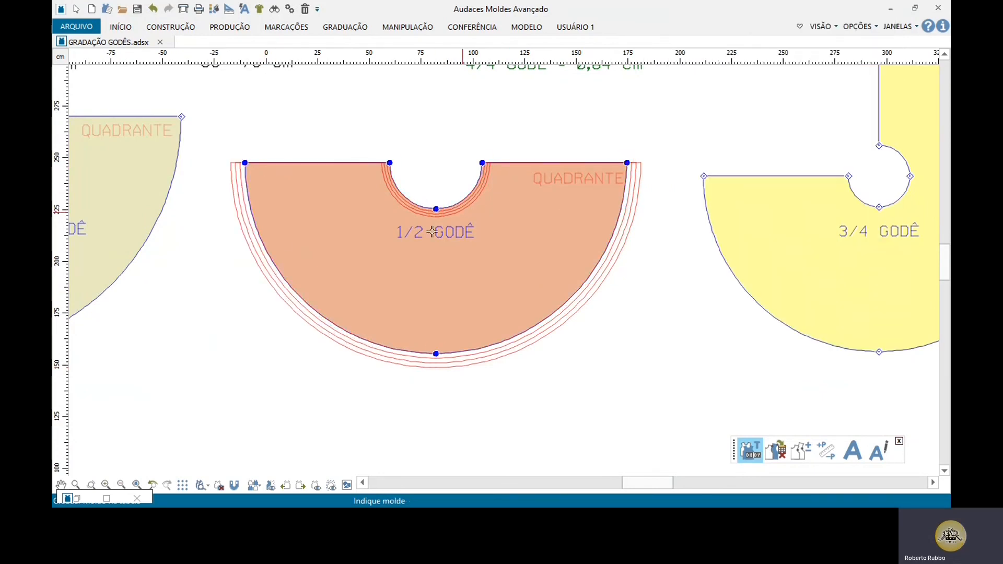
Compare the perimeter difference of the 1/2 GODÊ waist curve between sizes, then close the comparison
{"action": "scroll", "coordinate": [299, 221], "scroll_direction": "up", "scroll_amount": 1}
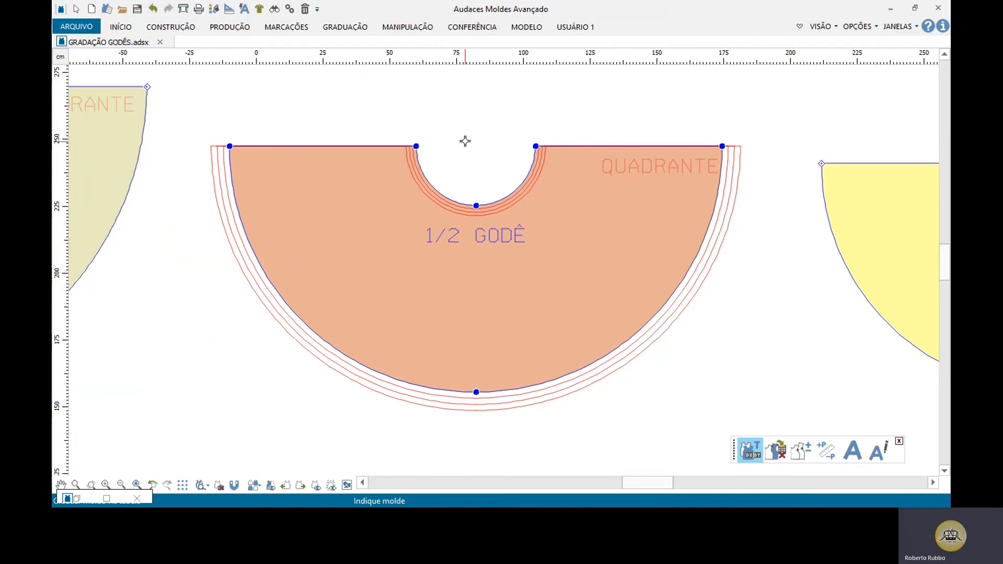
{"action": "scroll", "coordinate": [438, 280], "scroll_direction": "down", "scroll_amount": 2}
{"action": "scroll", "coordinate": [452, 153], "scroll_direction": "up", "scroll_amount": 2}
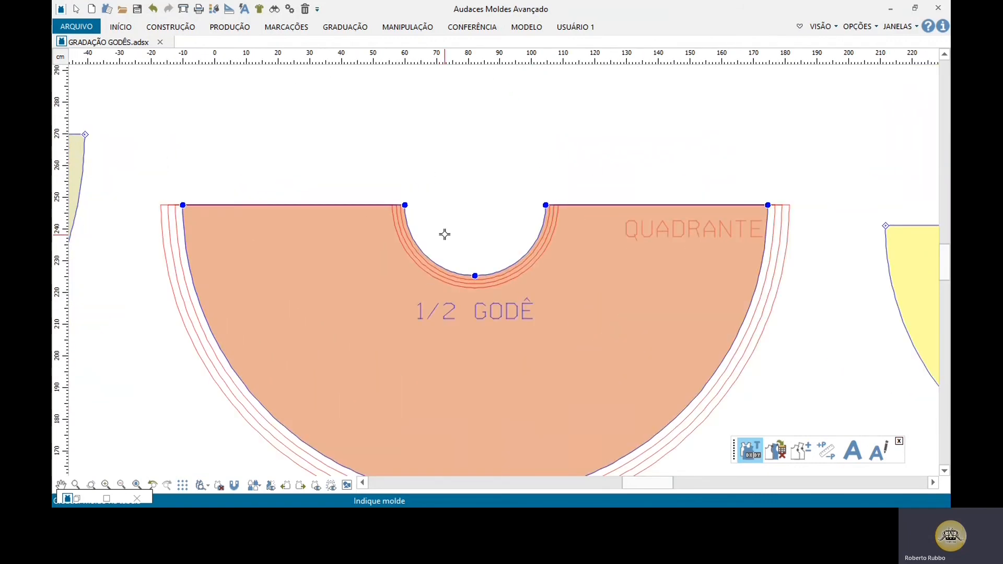
{"action": "left_click", "coordinate": [827, 450]}
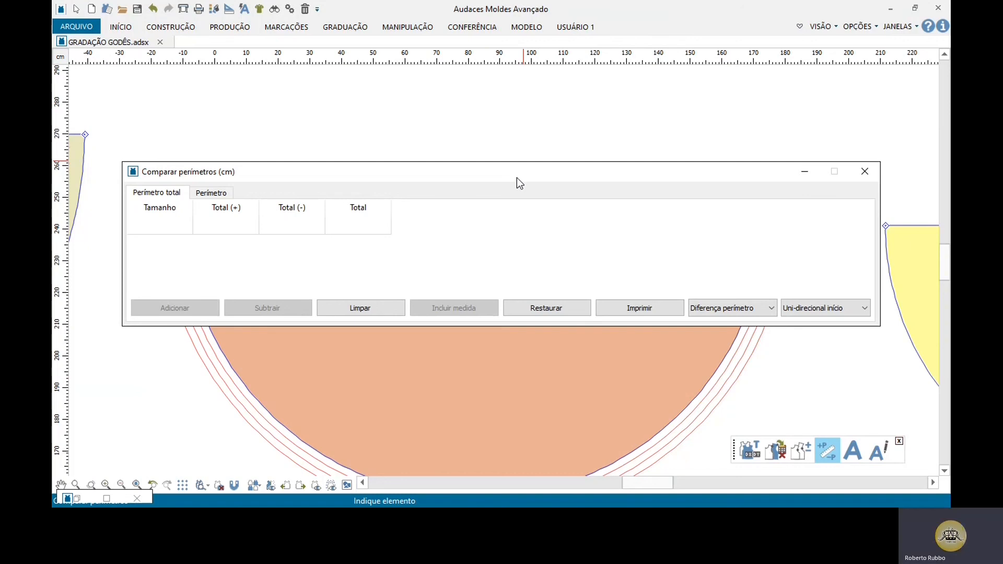
{"action": "left_click_drag", "start_coordinate": [516, 178], "coordinate": [533, 16]}
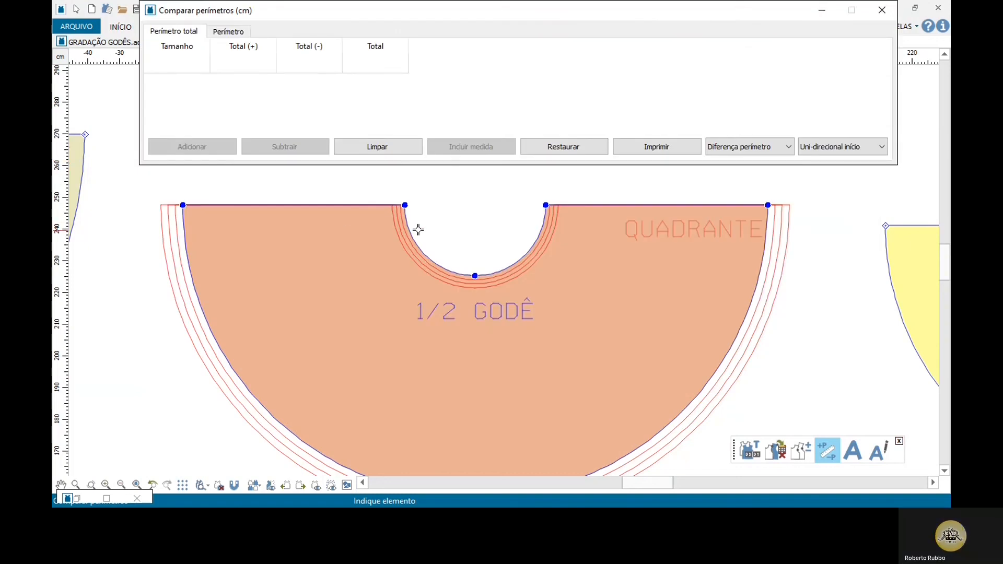
{"action": "left_click", "coordinate": [499, 260]}
{"action": "left_click", "coordinate": [208, 149]}
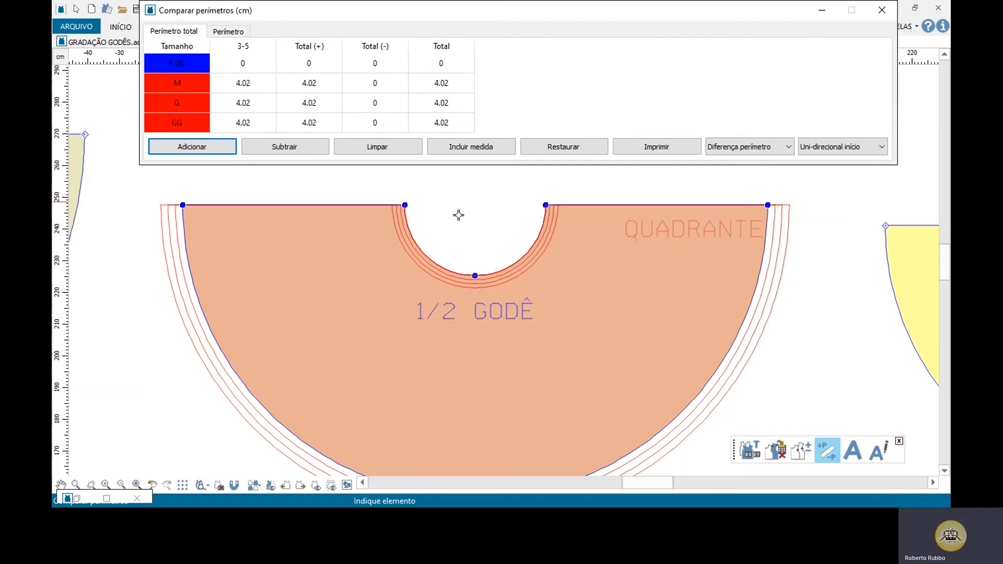
{"action": "scroll", "coordinate": [637, 311], "scroll_direction": "down", "scroll_amount": 2}
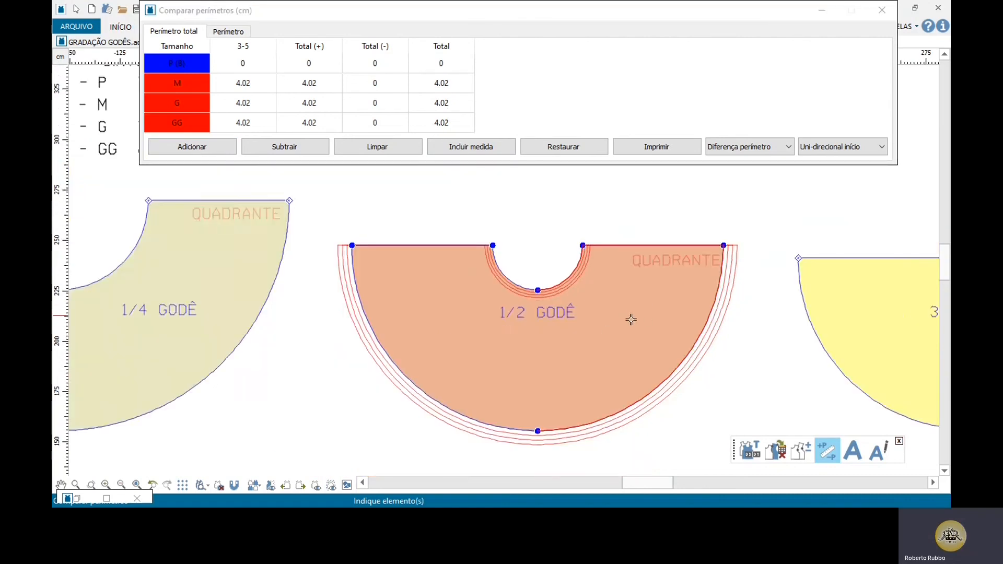
{"action": "scroll", "coordinate": [272, 303], "scroll_direction": "up", "scroll_amount": 2}
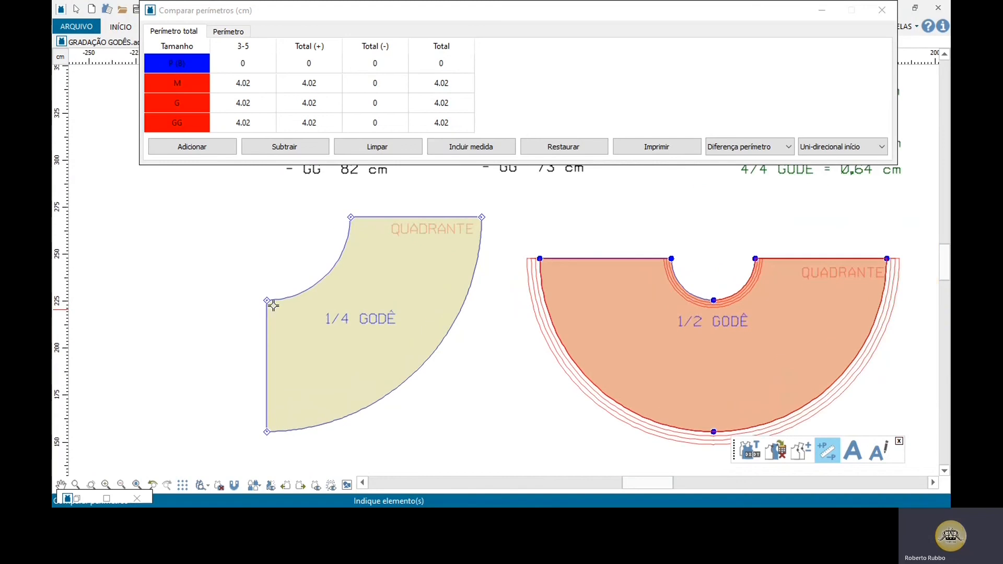
{"action": "right_click", "coordinate": [288, 278]}
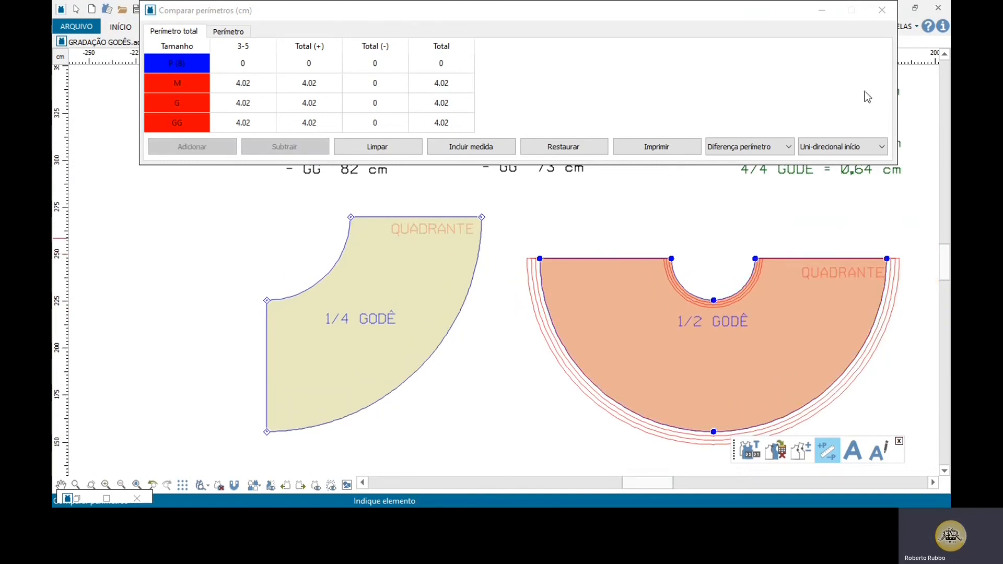
{"action": "left_click", "coordinate": [882, 10]}
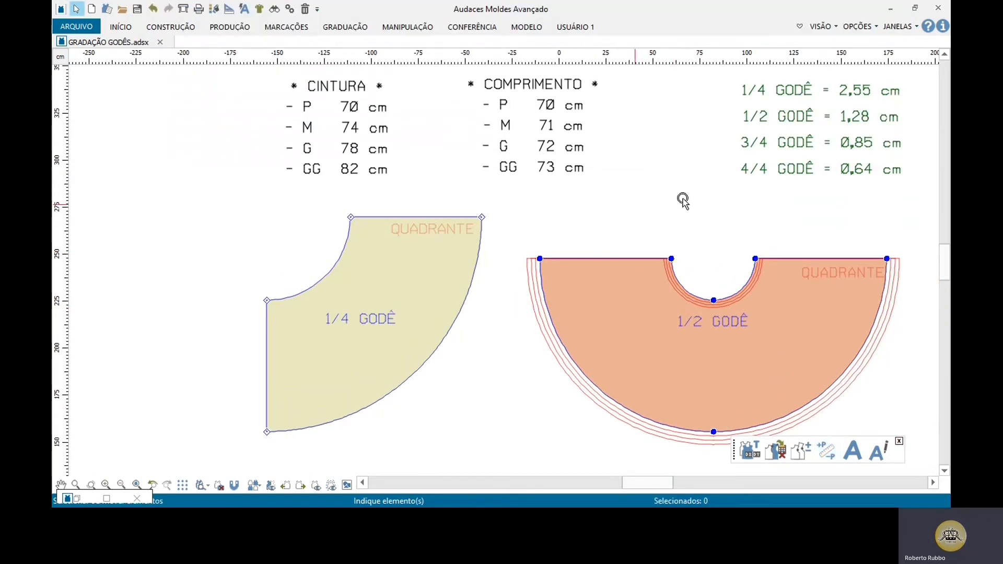
Examine the 1/4 GODÊ increment in the construction notes together with the ungraded 1/4 GODÊ piece
{"action": "scroll", "coordinate": [754, 101], "scroll_direction": "down", "scroll_amount": 2}
{"action": "scroll", "coordinate": [754, 101], "scroll_direction": "up", "scroll_amount": 1}
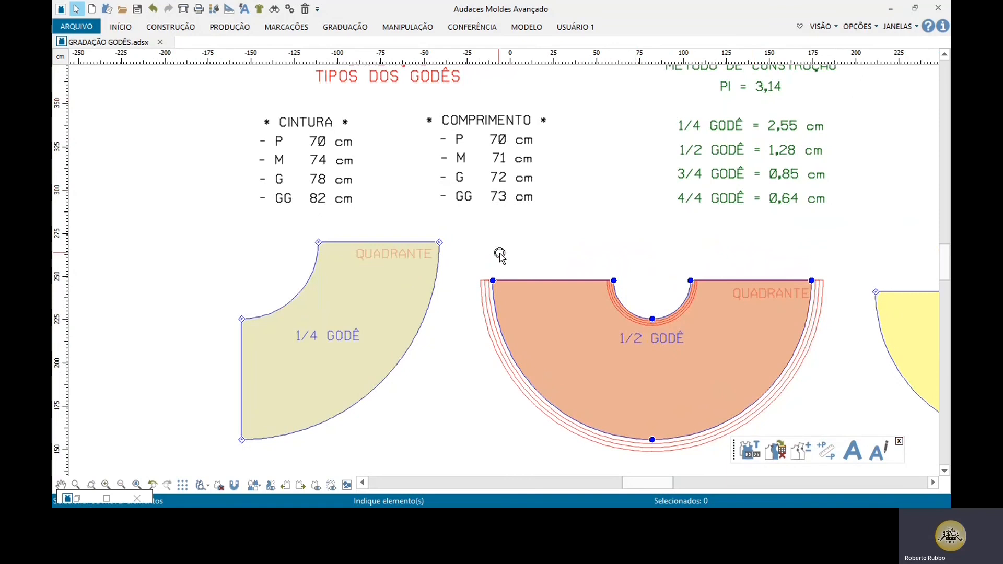
{"action": "scroll", "coordinate": [376, 409], "scroll_direction": "up", "scroll_amount": 1}
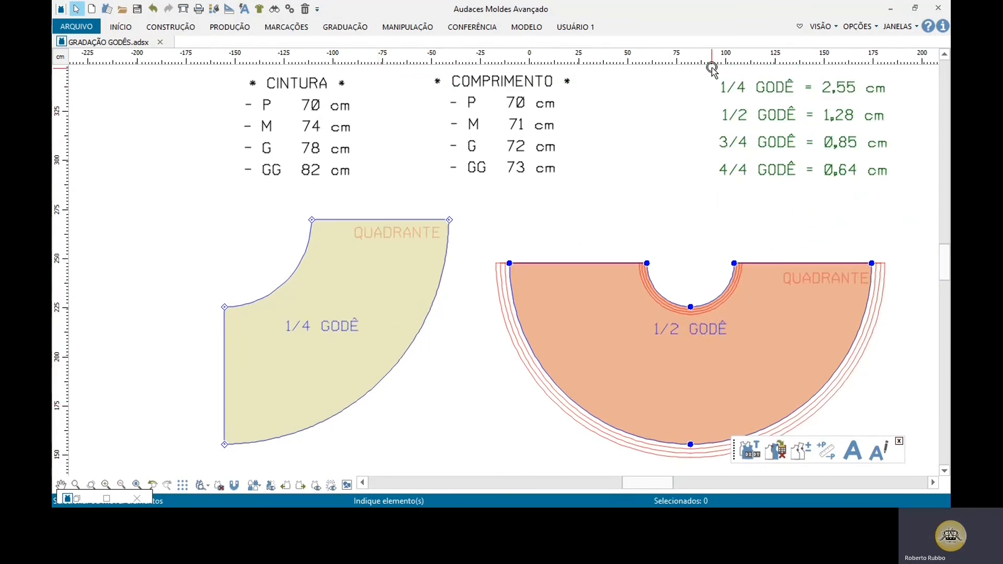
{"action": "left_click_drag", "start_coordinate": [712, 68], "coordinate": [898, 105]}
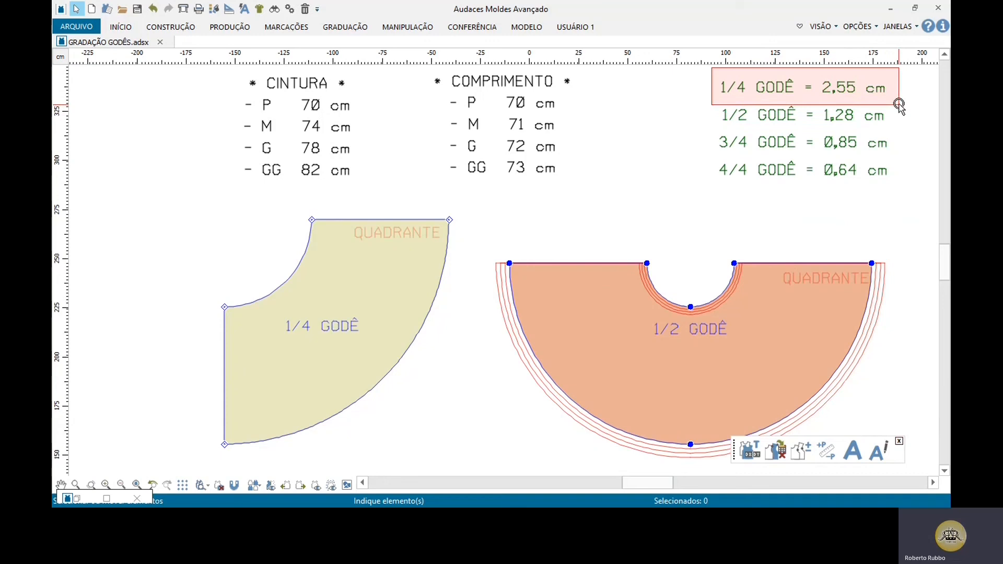
Grade the upper end of the 1/4 GODÊ waist curve with an incremental DX of 2.55 cm for M, G and GG
{"action": "left_click_drag", "start_coordinate": [898, 105], "coordinate": [898, 105]}
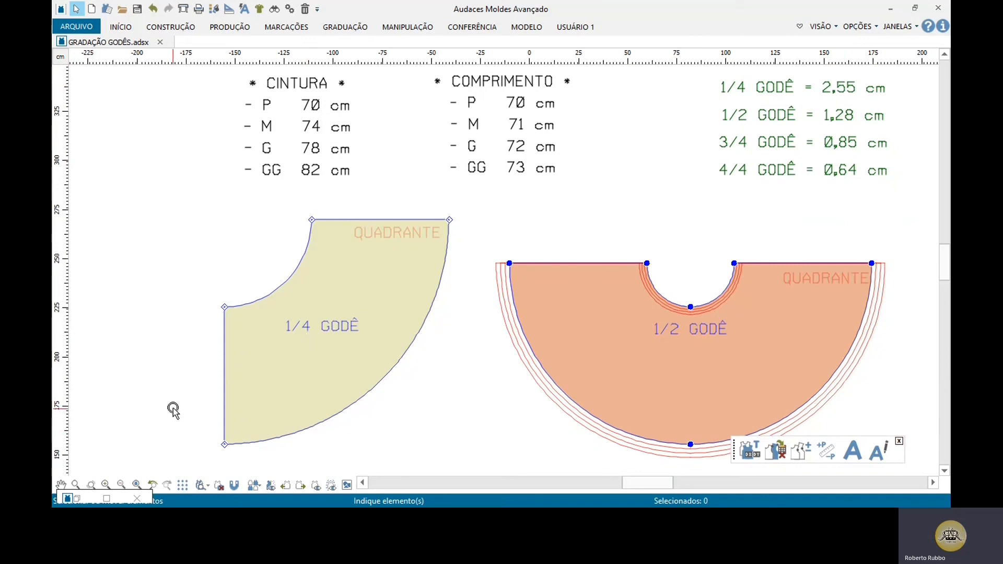
{"action": "left_click", "coordinate": [754, 458]}
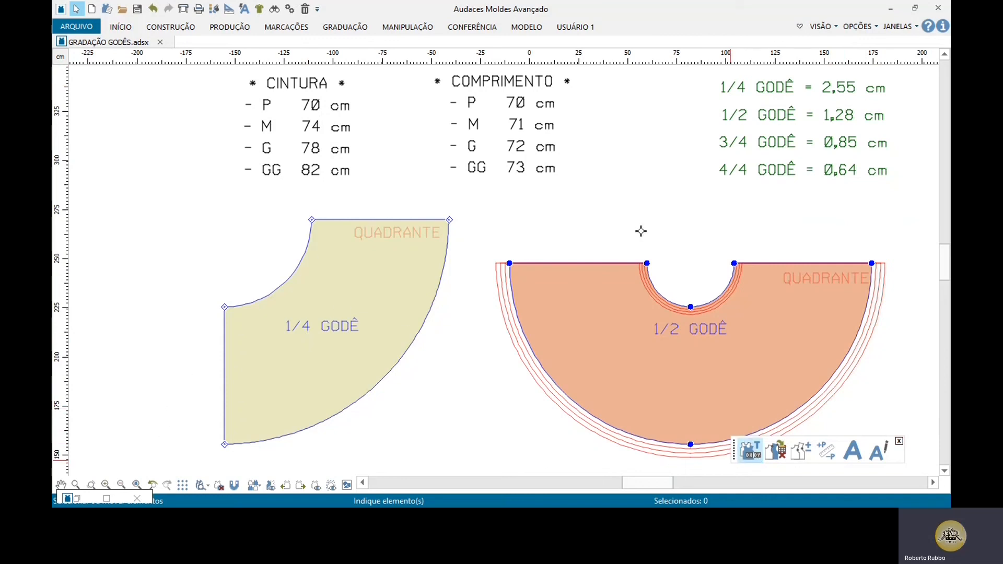
{"action": "left_click", "coordinate": [310, 220]}
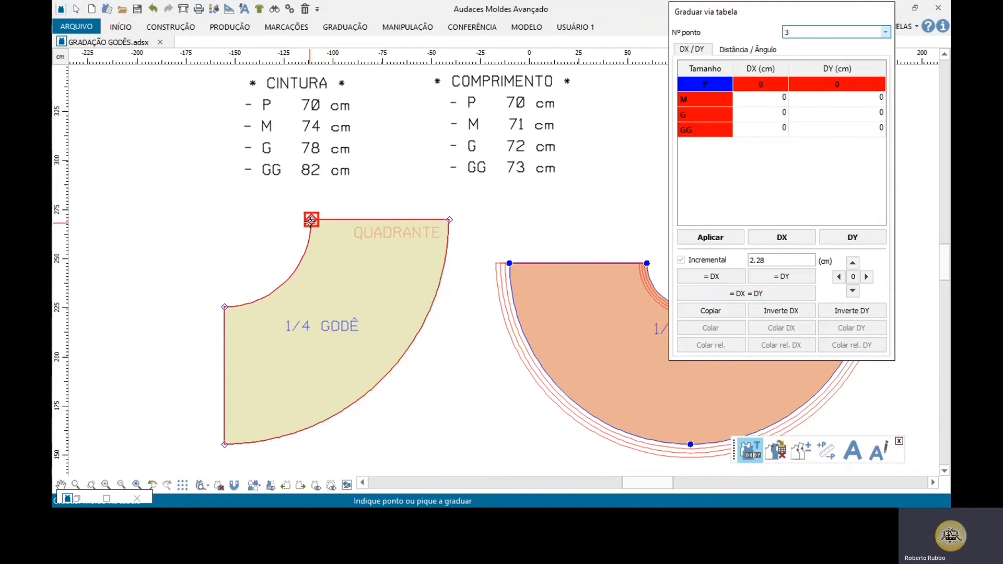
{"action": "left_click", "coordinate": [449, 220]}
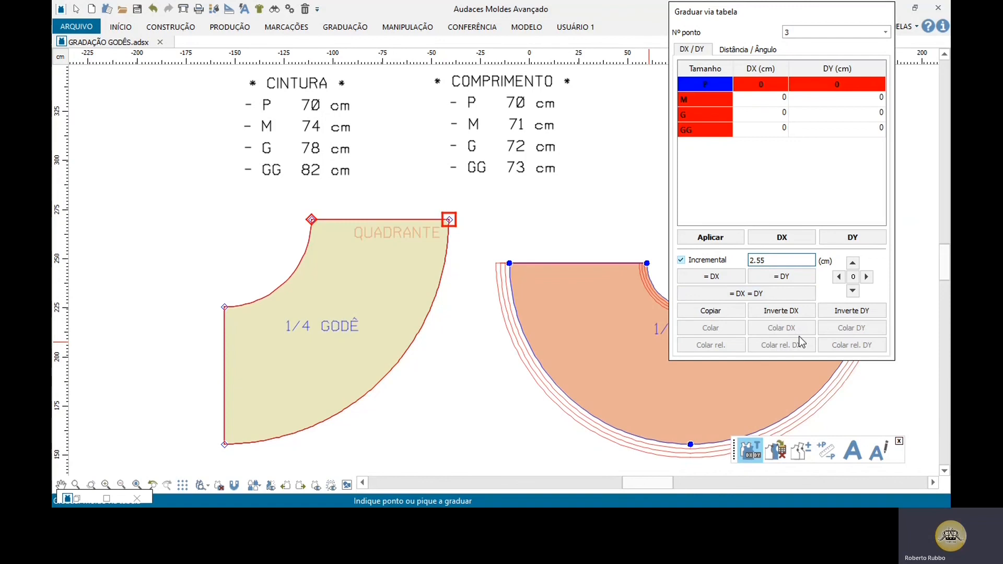
{"action": "left_click", "coordinate": [867, 277]}
{"action": "scroll", "coordinate": [270, 276], "scroll_direction": "up", "scroll_amount": 1}
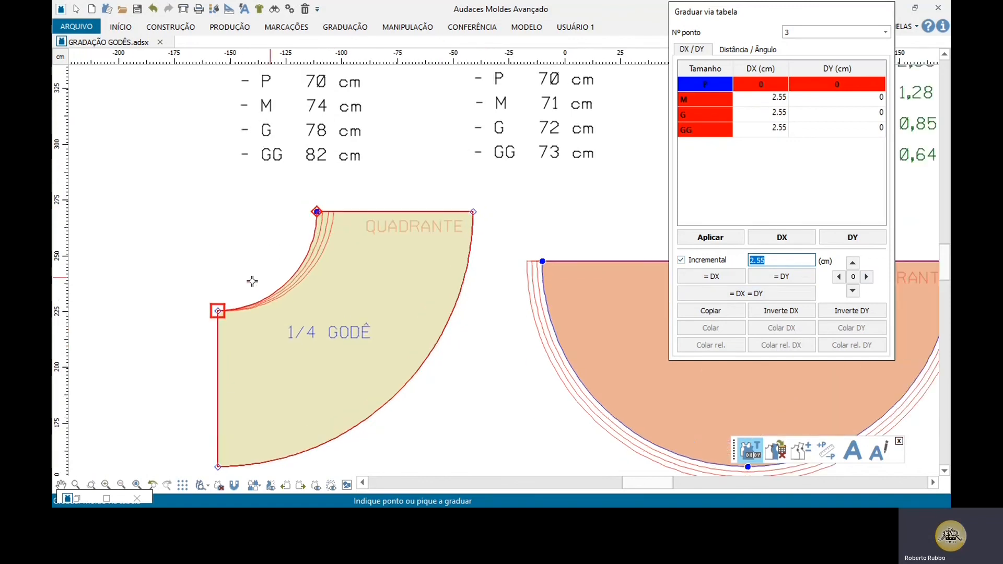
Grade the lower end of the 1/4 GODÊ waist curve with an incremental DY of -2.55 cm for M, G and GG
{"action": "left_click", "coordinate": [218, 310]}
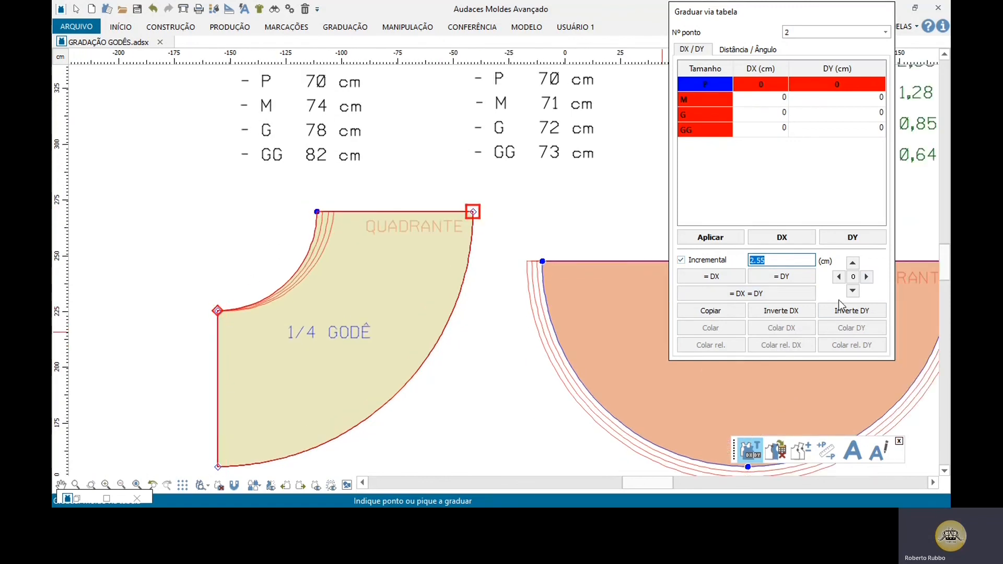
{"action": "left_click", "coordinate": [852, 291]}
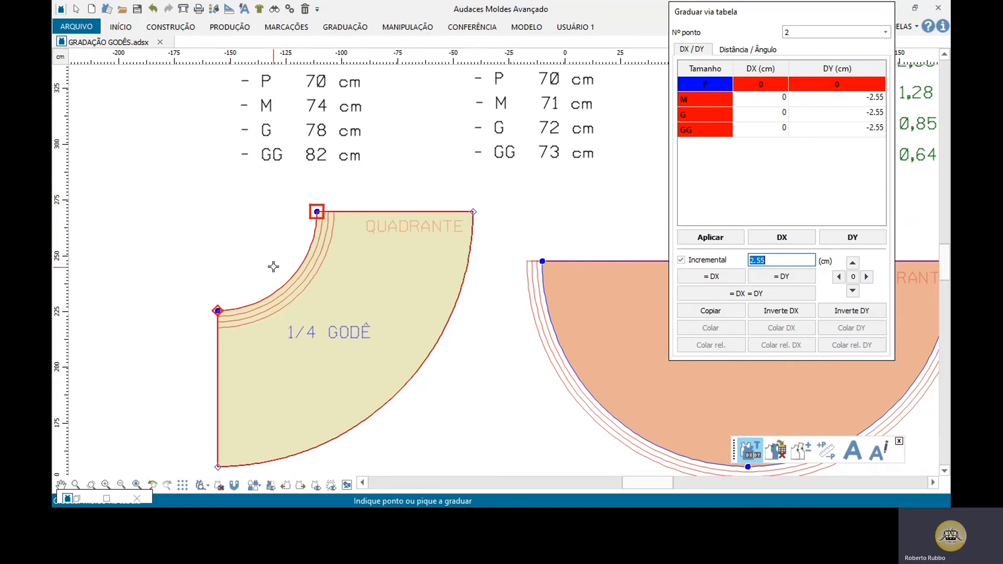
{"action": "scroll", "coordinate": [273, 267], "scroll_direction": "up", "scroll_amount": 1}
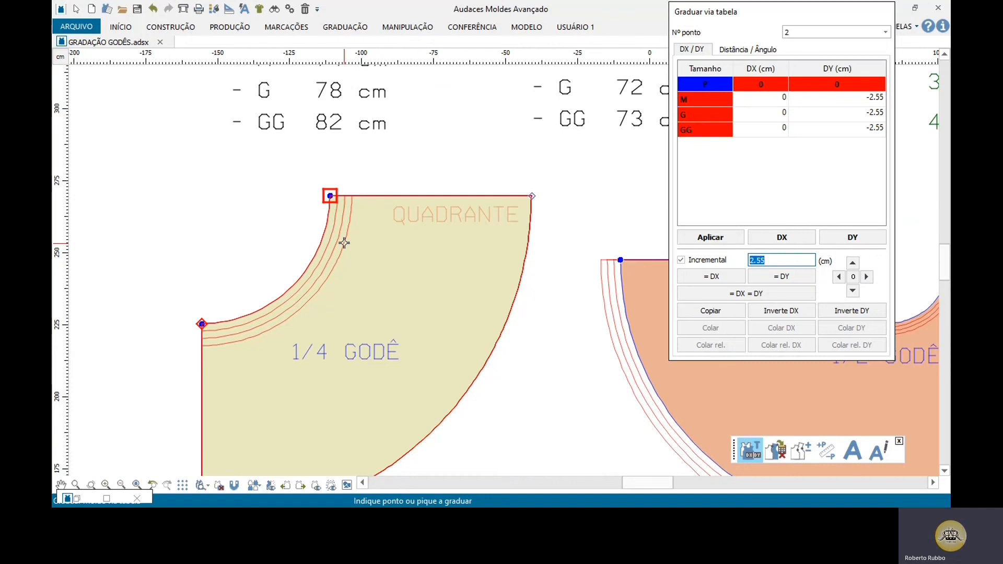
Grade the upper hem corner of the 1/4 GODÊ piece with an incremental DX of 3.55 cm for M, G and GG
{"action": "scroll", "coordinate": [352, 242], "scroll_direction": "down", "scroll_amount": 3}
{"action": "scroll", "coordinate": [335, 403], "scroll_direction": "up", "scroll_amount": 2}
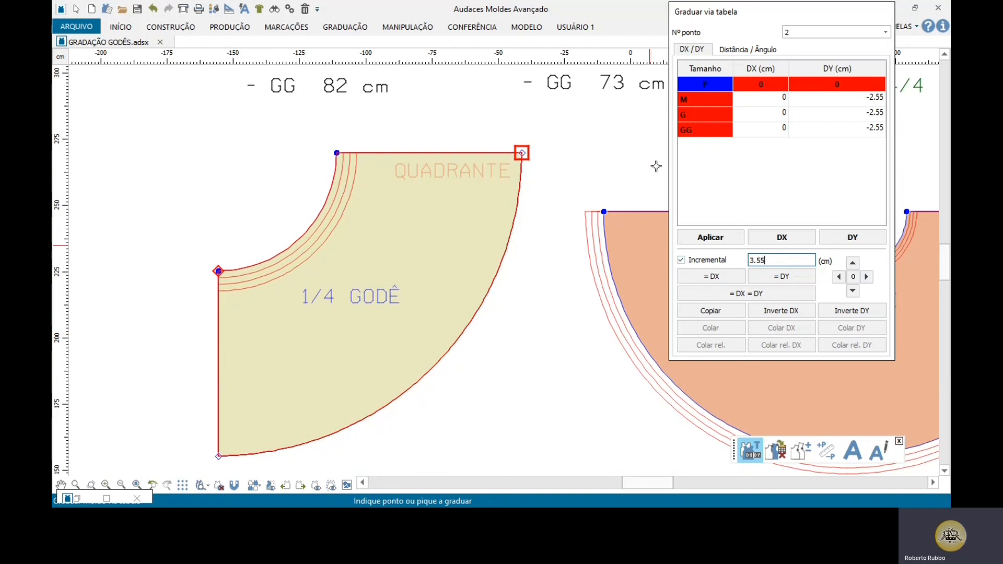
{"action": "left_click", "coordinate": [521, 152]}
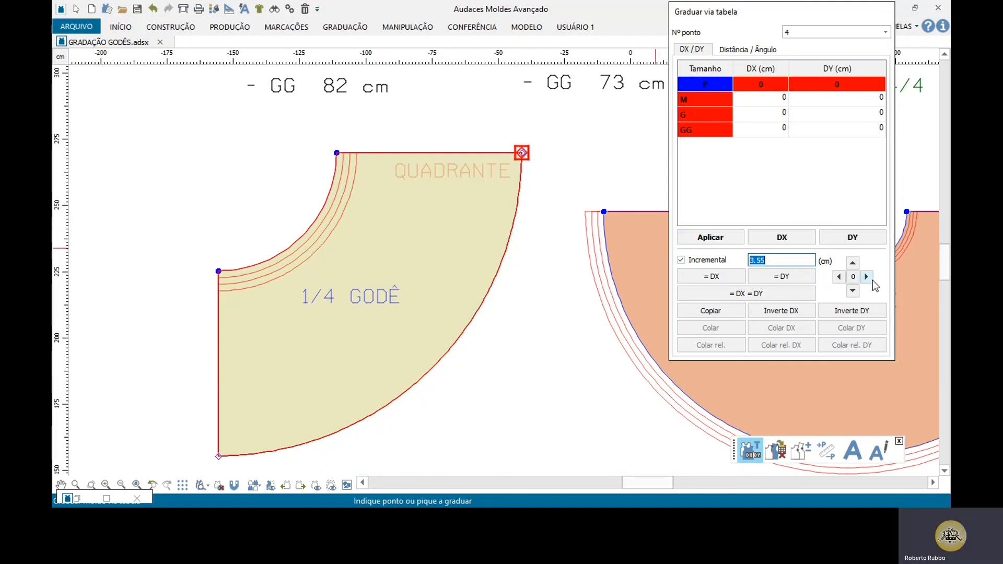
{"action": "left_click", "coordinate": [867, 277]}
{"action": "scroll", "coordinate": [519, 139], "scroll_direction": "down", "scroll_amount": 1}
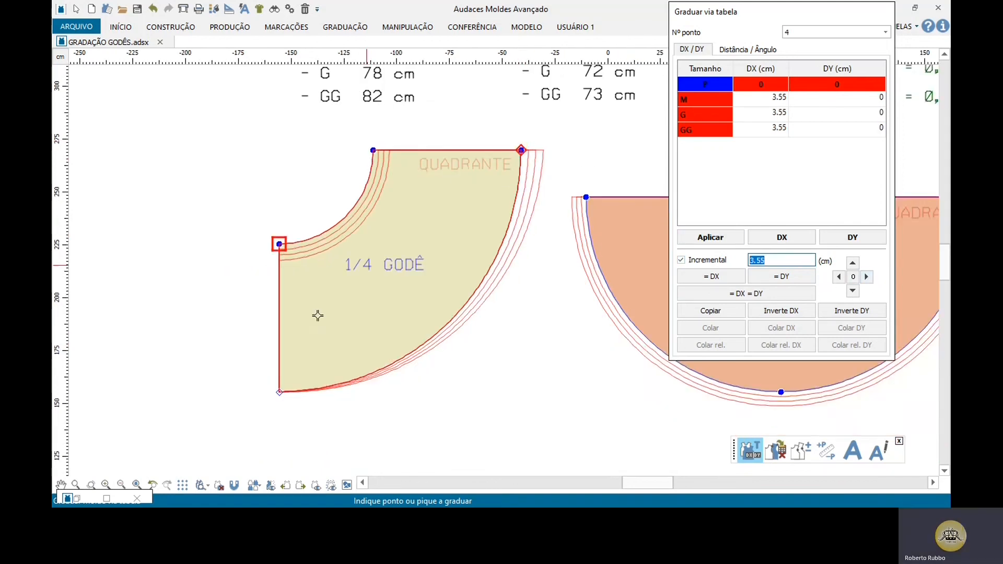
Grade the lower hem corner of the 1/4 GODÊ piece with an incremental DY of -3.55 cm and end the table grading
{"action": "scroll", "coordinate": [251, 402], "scroll_direction": "up", "scroll_amount": 1}
{"action": "left_click", "coordinate": [287, 399]}
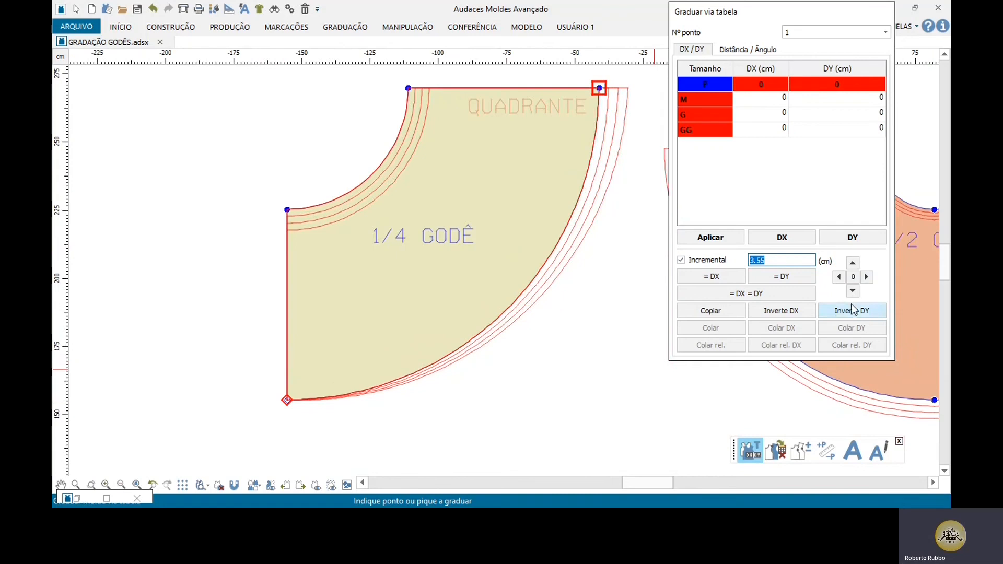
{"action": "left_click", "coordinate": [852, 291]}
{"action": "scroll", "coordinate": [481, 381], "scroll_direction": "down", "scroll_amount": 1}
{"action": "key", "text": "Escape"}
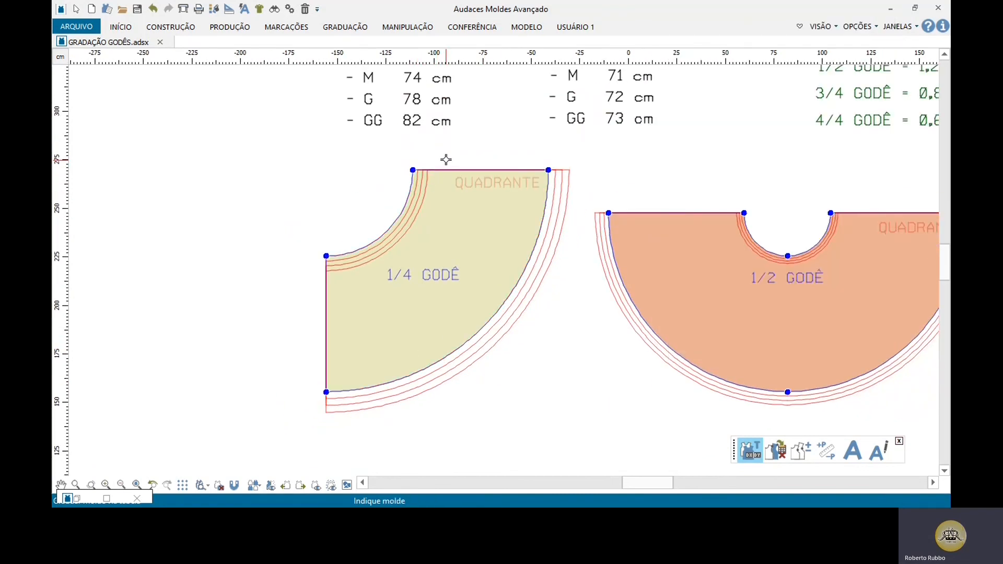
Compare the perimeter difference of the 1/4 GODÊ waist curve between sizes
{"action": "scroll", "coordinate": [445, 159], "scroll_direction": "up", "scroll_amount": 1}
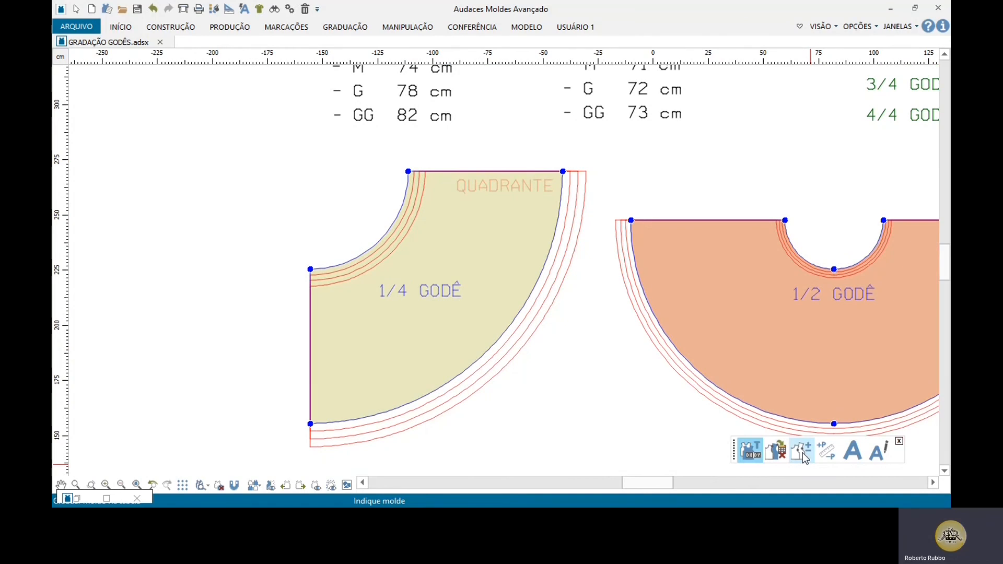
{"action": "left_click", "coordinate": [824, 455]}
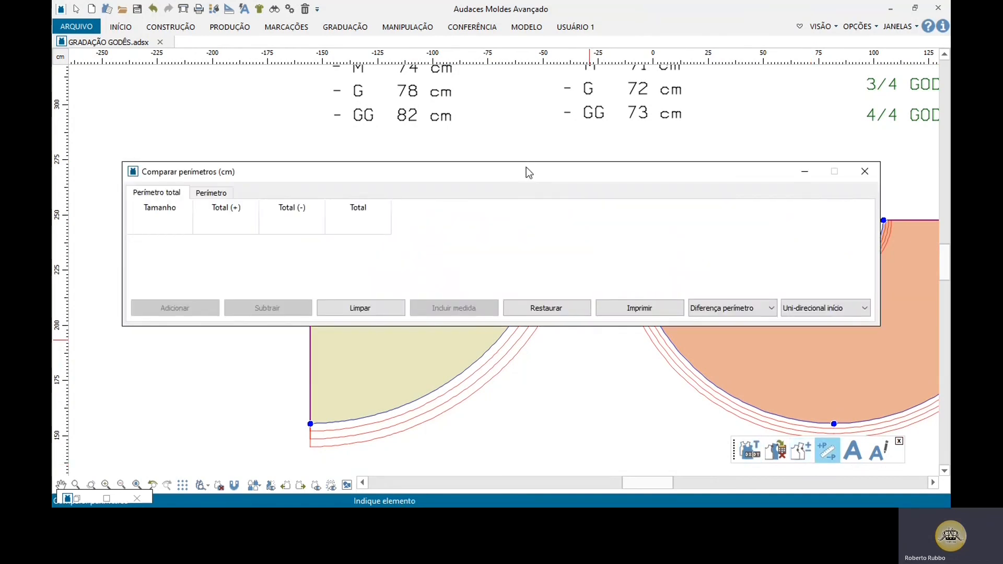
{"action": "left_click_drag", "start_coordinate": [530, 179], "coordinate": [587, 17]}
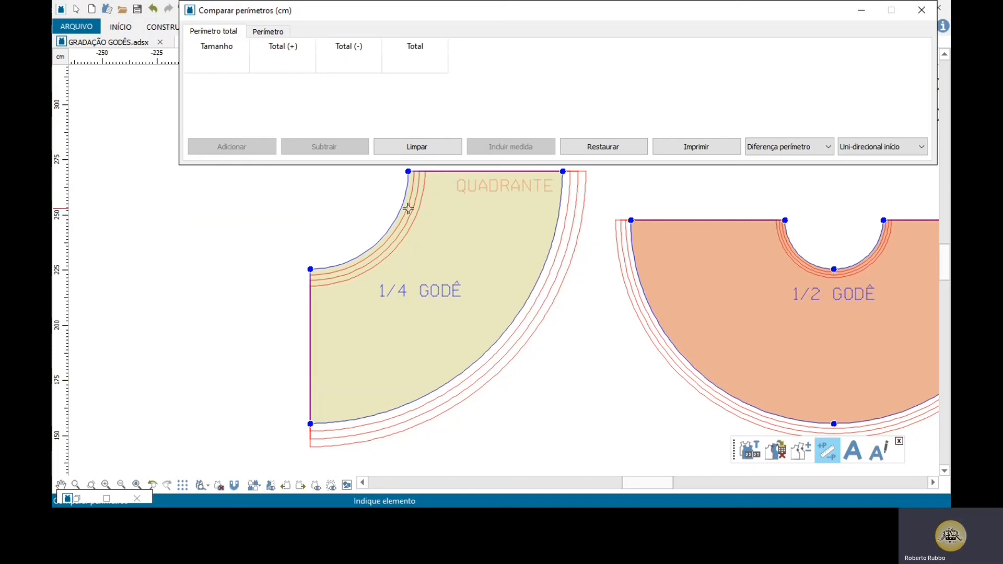
{"action": "left_click", "coordinate": [397, 214]}
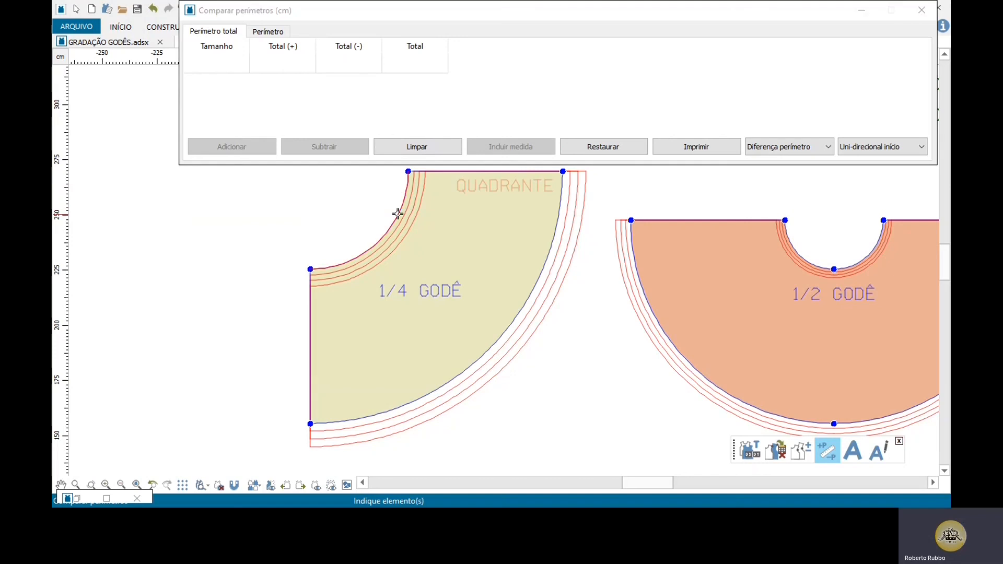
{"action": "right_click", "coordinate": [387, 233]}
{"action": "left_click", "coordinate": [252, 148]}
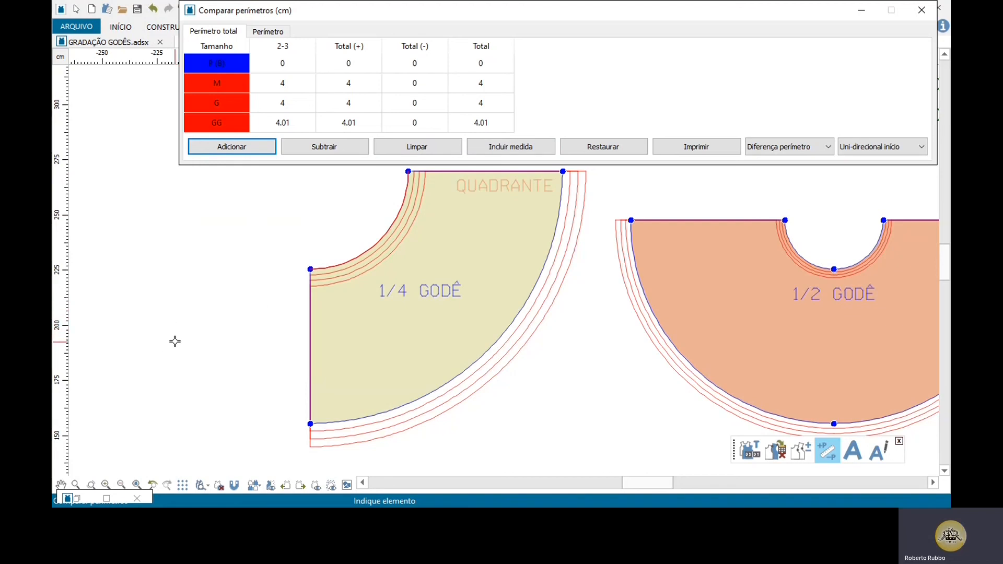
Close the perimeter comparison and examine the 3/4 GODÊ increment in the construction notes beside the ungraded 3/4 GODÊ piece
{"action": "scroll", "coordinate": [175, 342], "scroll_direction": "down", "scroll_amount": 5}
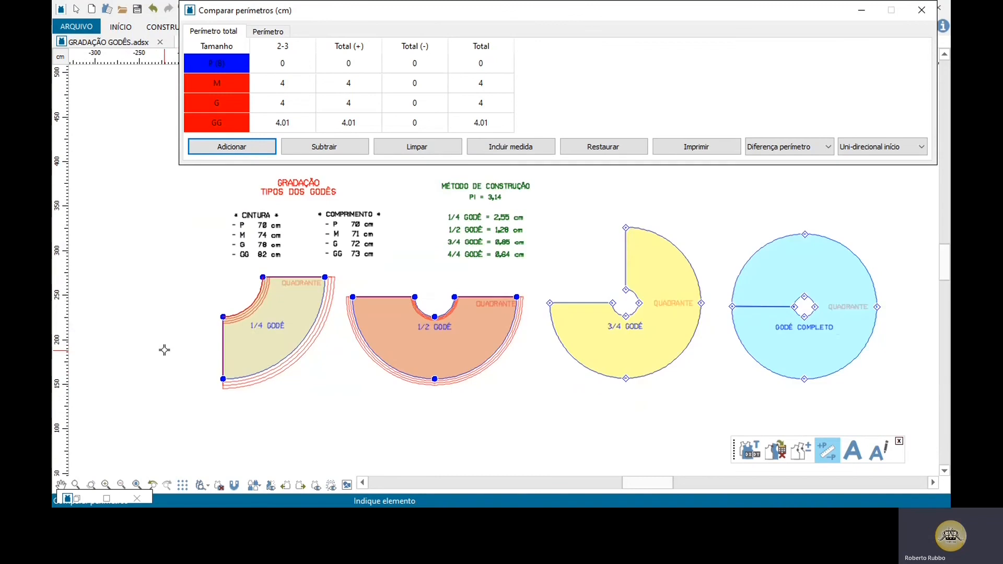
{"action": "scroll", "coordinate": [726, 311], "scroll_direction": "up", "scroll_amount": 3}
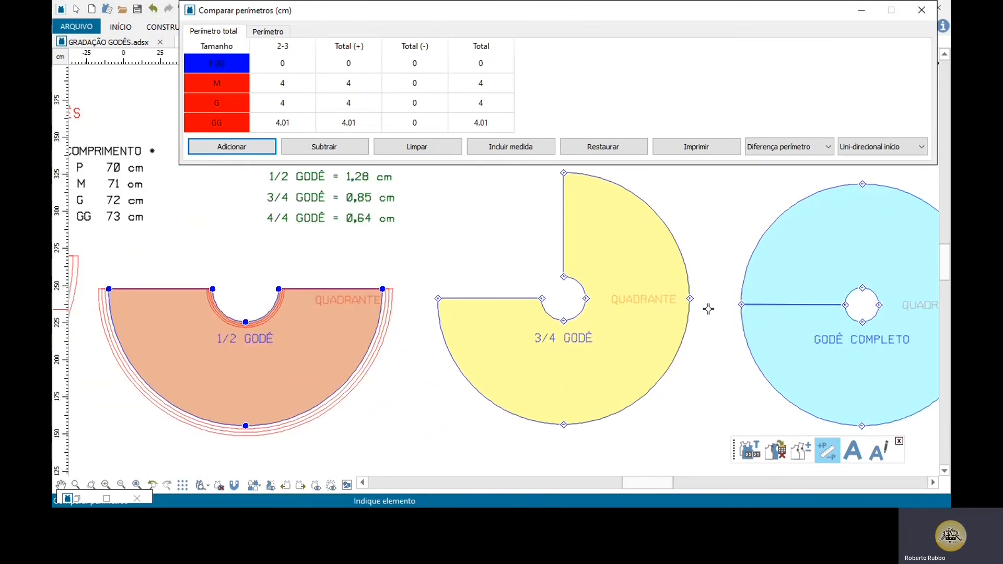
{"action": "left_click", "coordinate": [240, 148]}
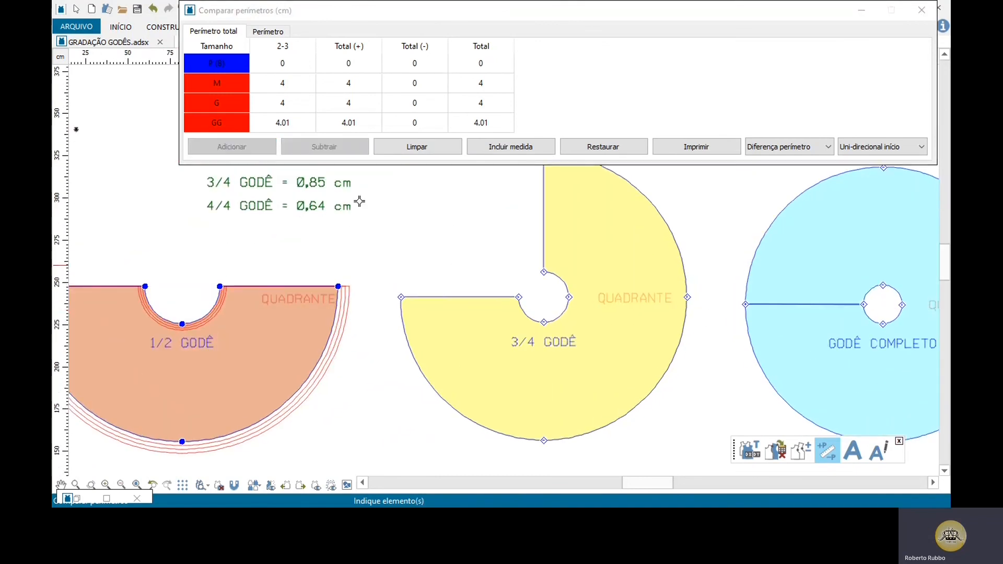
{"action": "key", "text": "Escape"}
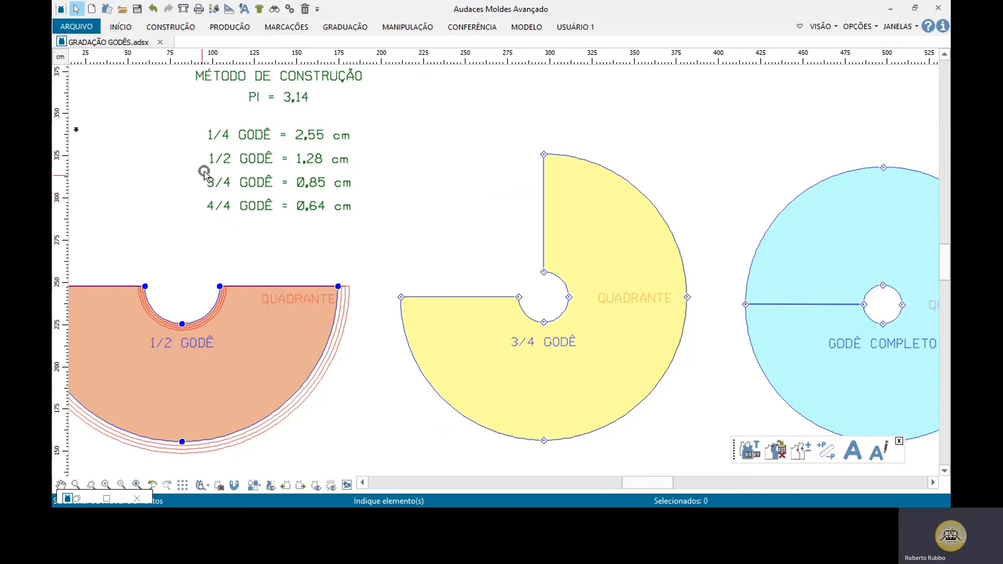
{"action": "left_click_drag", "start_coordinate": [204, 171], "coordinate": [373, 198]}
{"action": "scroll", "coordinate": [690, 418], "scroll_direction": "up", "scroll_amount": 2}
{"action": "scroll", "coordinate": [685, 396], "scroll_direction": "down", "scroll_amount": 1}
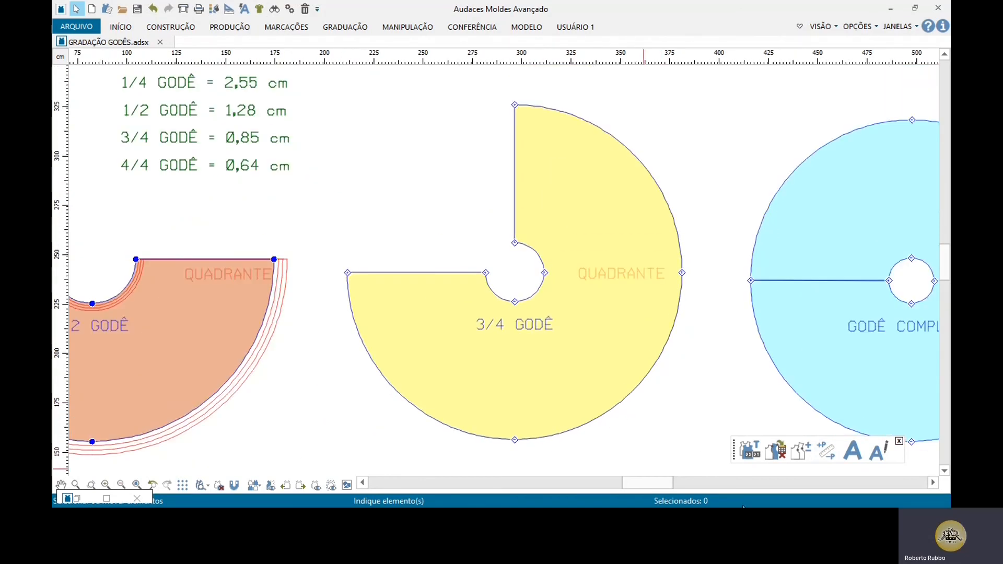
Start table grading at the upper waist point of the 3/4 GODÊ piece with the incremental value set to 0.85 cm
{"action": "left_click", "coordinate": [750, 454]}
{"action": "scroll", "coordinate": [515, 274], "scroll_direction": "up", "scroll_amount": 1}
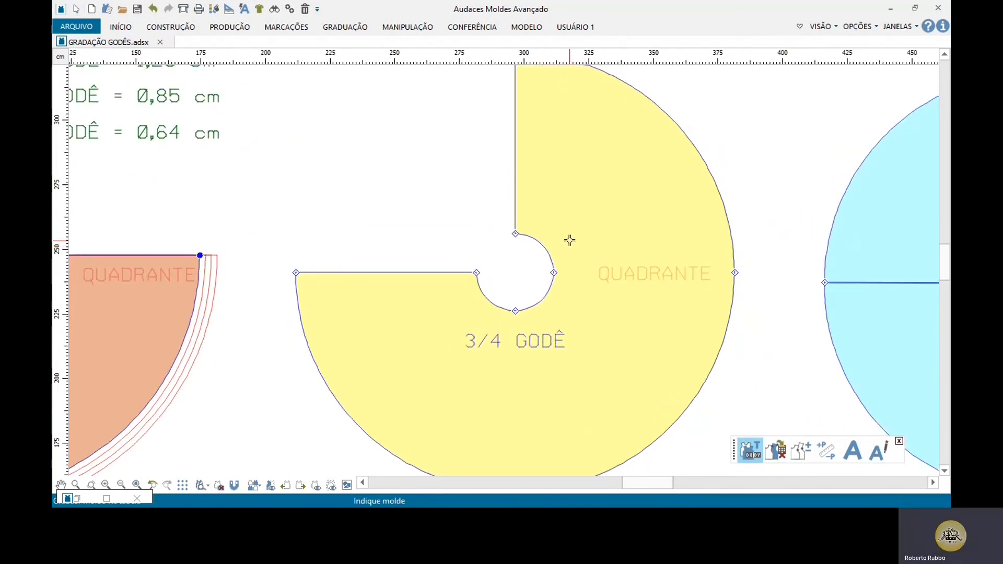
{"action": "left_click", "coordinate": [534, 238]}
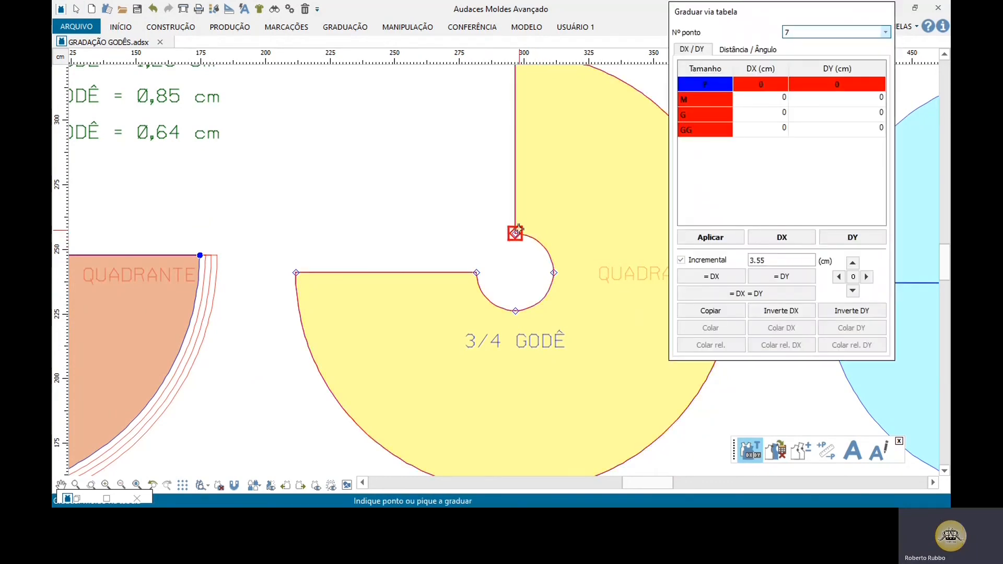
{"action": "left_click", "coordinate": [514, 234]}
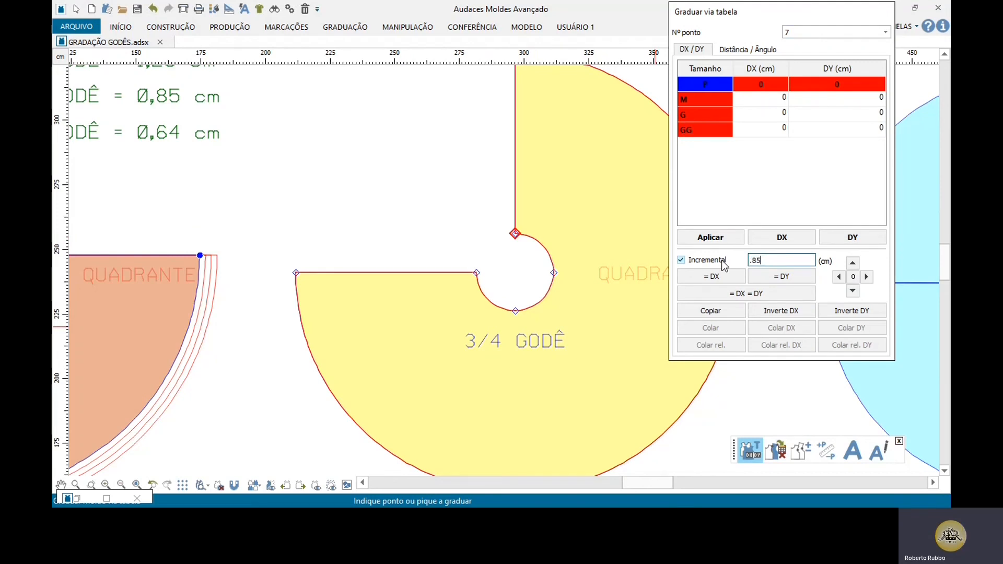
Examine the increments in the construction notes against the quadrants of the 1/4, 1/2, 3/4 and full GODÊ pieces
{"action": "scroll", "coordinate": [553, 274], "scroll_direction": "down", "scroll_amount": 2}
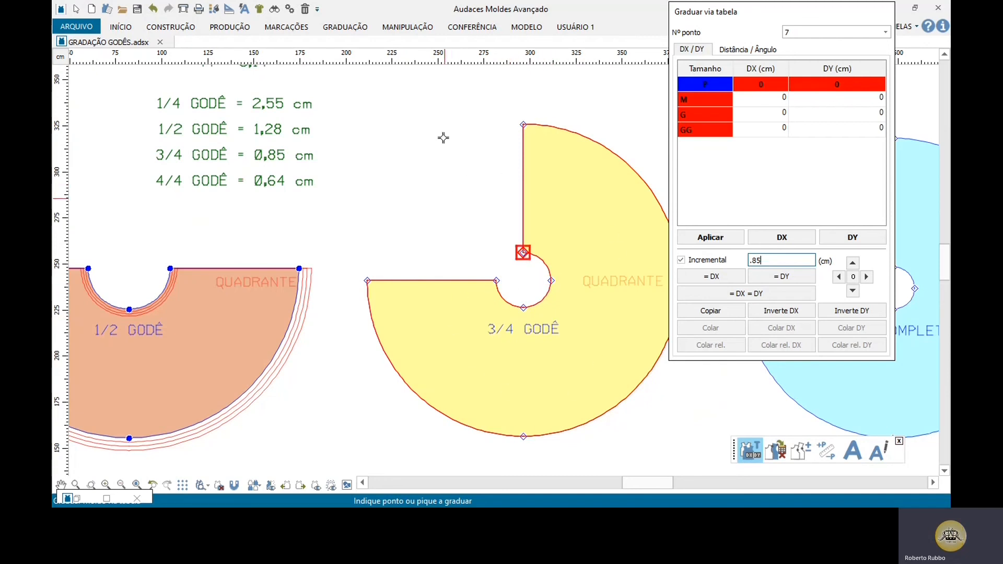
{"action": "scroll", "coordinate": [156, 101], "scroll_direction": "up", "scroll_amount": 1}
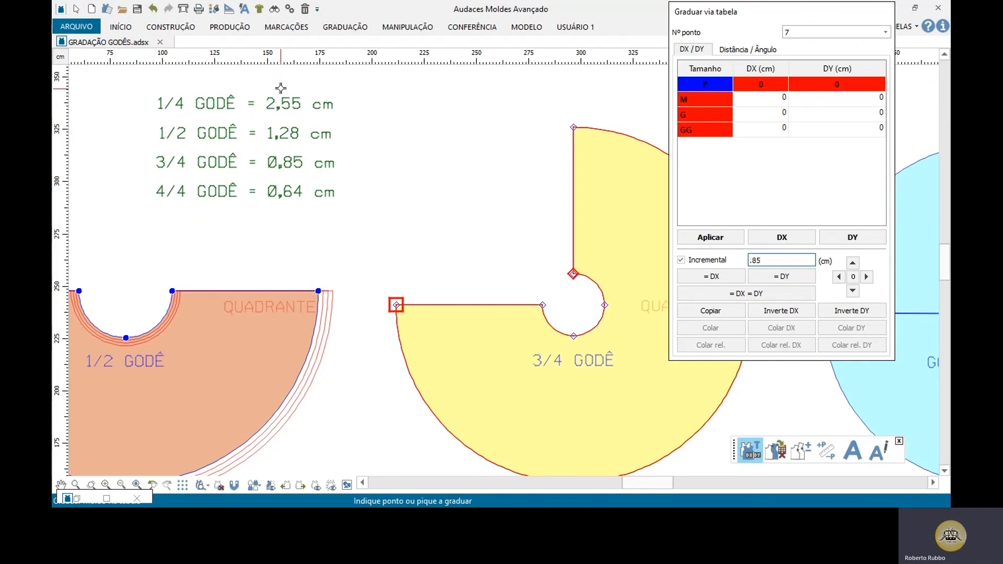
{"action": "scroll", "coordinate": [470, 218], "scroll_direction": "down", "scroll_amount": 2}
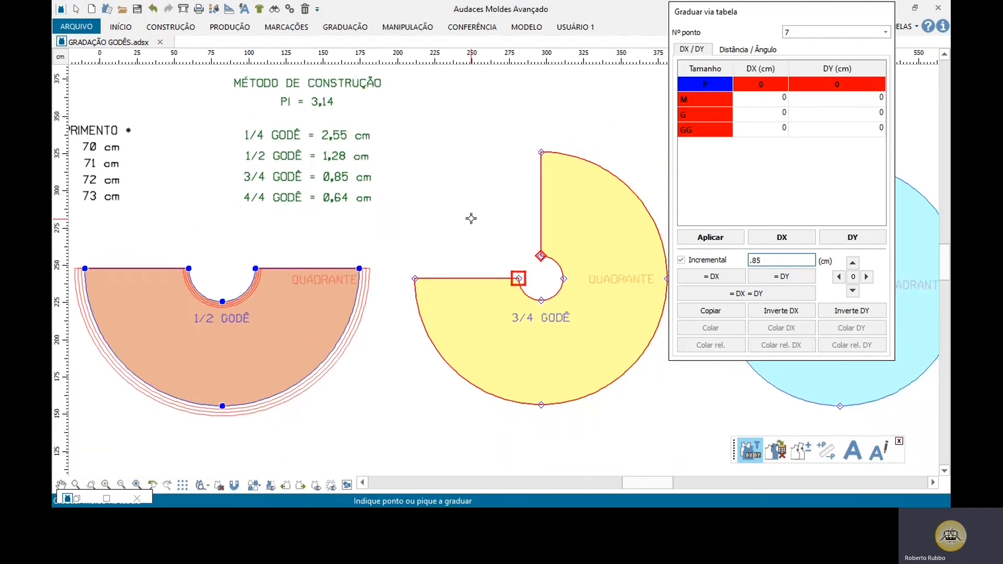
{"action": "scroll", "coordinate": [471, 218], "scroll_direction": "down", "scroll_amount": 1}
{"action": "scroll", "coordinate": [385, 161], "scroll_direction": "down", "scroll_amount": 2}
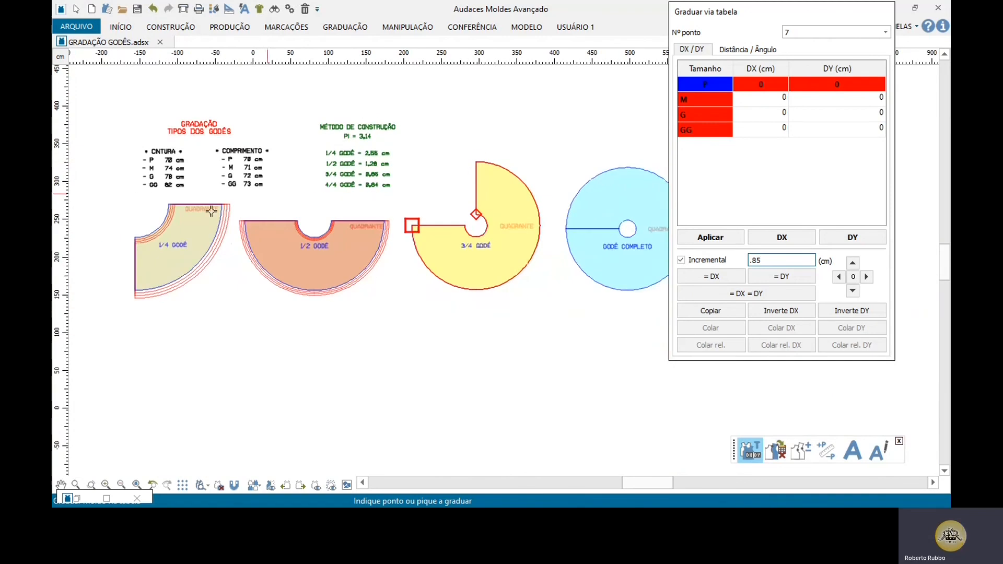
{"action": "scroll", "coordinate": [150, 213], "scroll_direction": "up", "scroll_amount": 1}
{"action": "scroll", "coordinate": [150, 213], "scroll_direction": "up", "scroll_amount": 1}
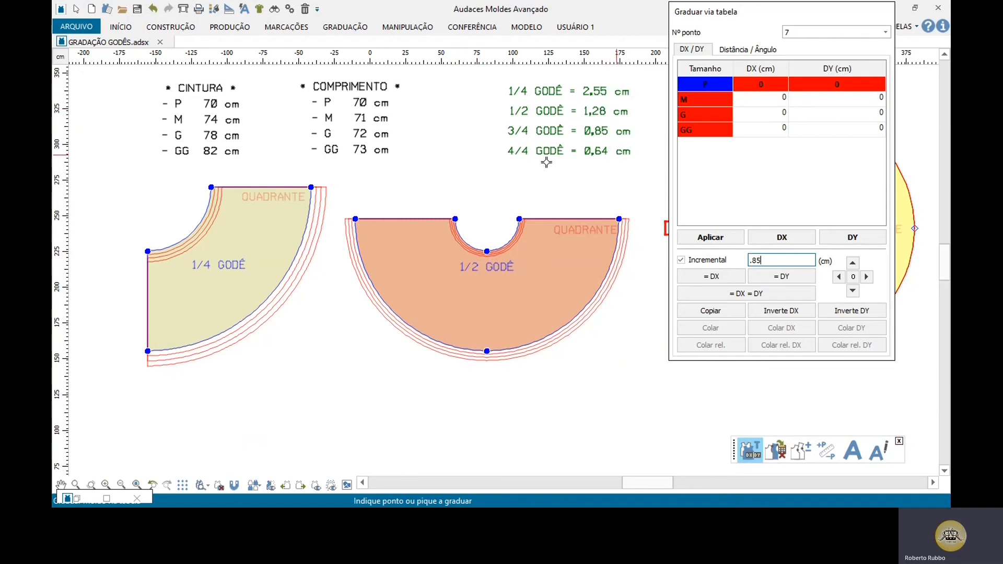
{"action": "scroll", "coordinate": [321, 211], "scroll_direction": "down", "scroll_amount": 1}
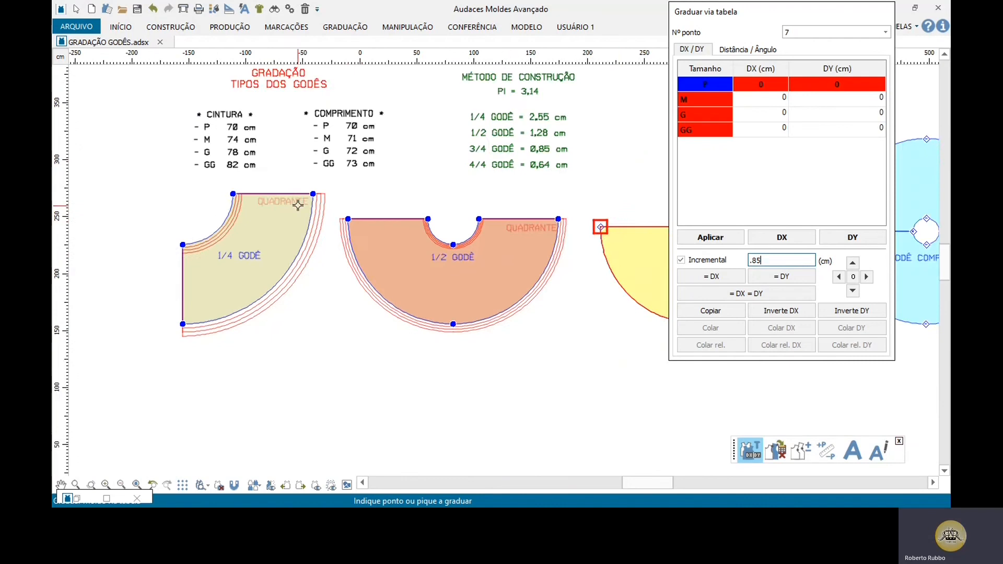
{"action": "scroll", "coordinate": [297, 204], "scroll_direction": "down", "scroll_amount": 1}
{"action": "scroll", "coordinate": [380, 197], "scroll_direction": "down", "scroll_amount": 1}
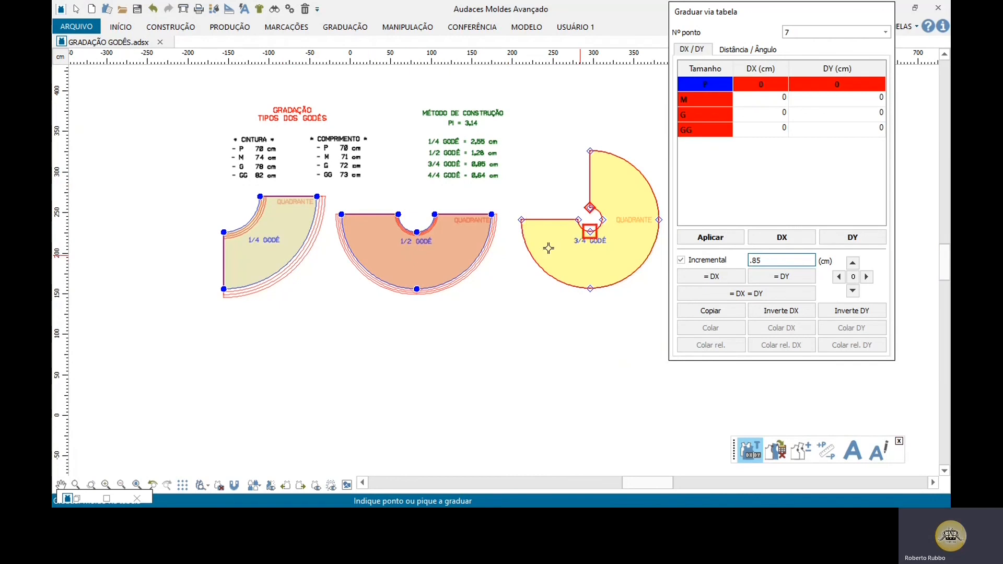
{"action": "middle_click_drag", "start_coordinate": [531, 251], "coordinate": [339, 253]}
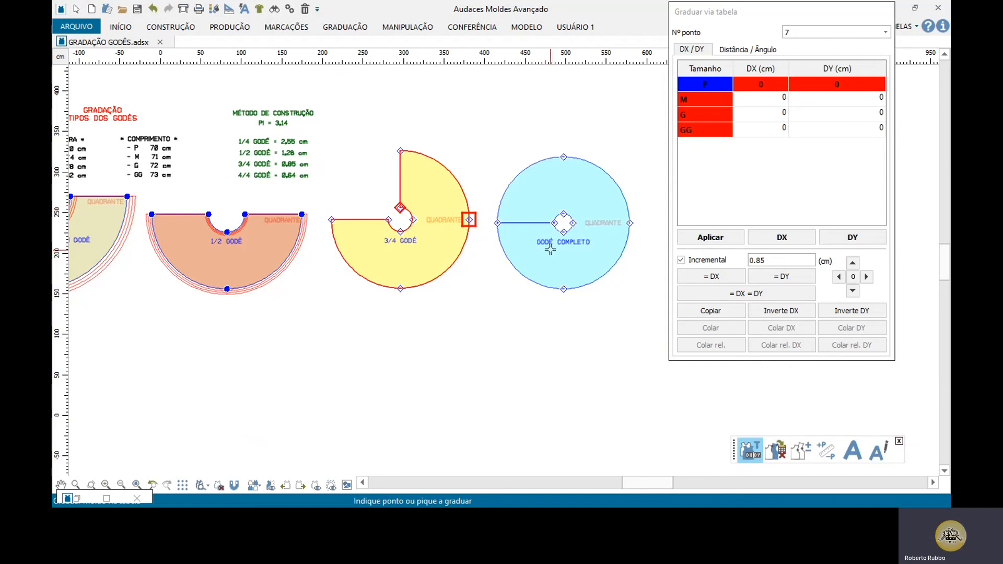
{"action": "scroll", "coordinate": [236, 171], "scroll_direction": "up", "scroll_amount": 3}
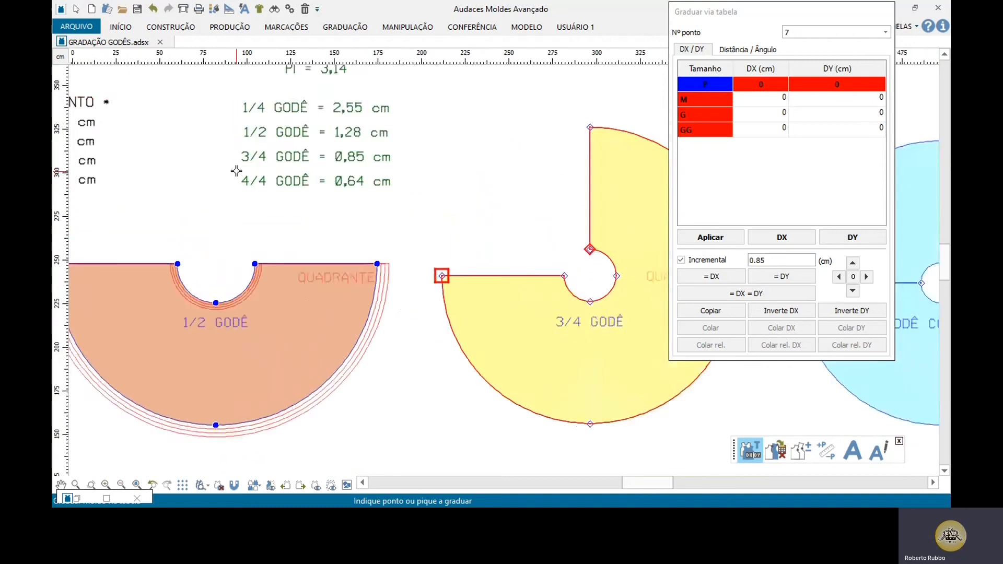
Grade the four 3/4 GODÊ waist points outward by 0.85 cm: upper DY 0.85, right DX 0.85, lower DY -0.85 and left DX -0.85
{"action": "scroll", "coordinate": [236, 171], "scroll_direction": "up", "scroll_amount": 1}
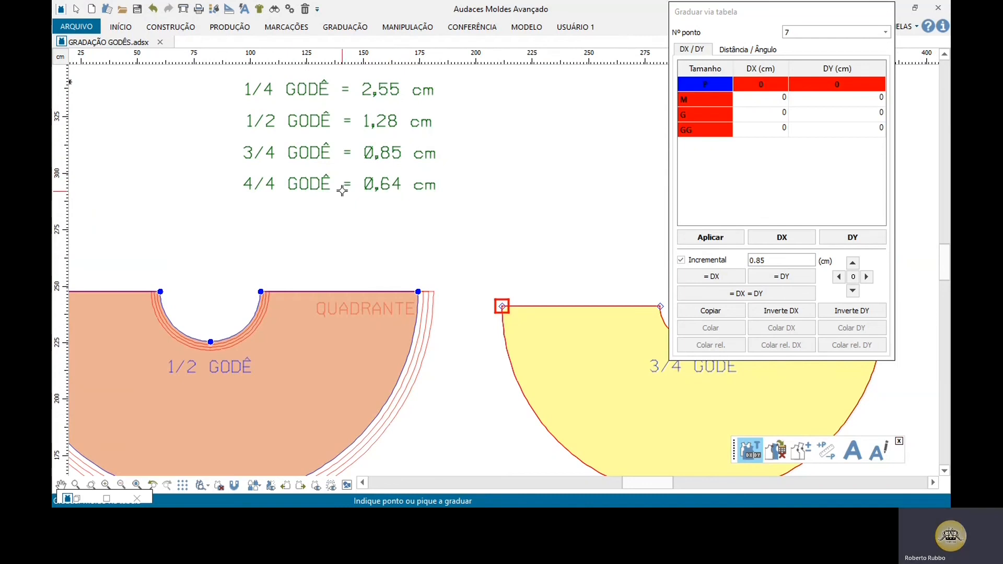
{"action": "scroll", "coordinate": [286, 183], "scroll_direction": "down", "scroll_amount": 1}
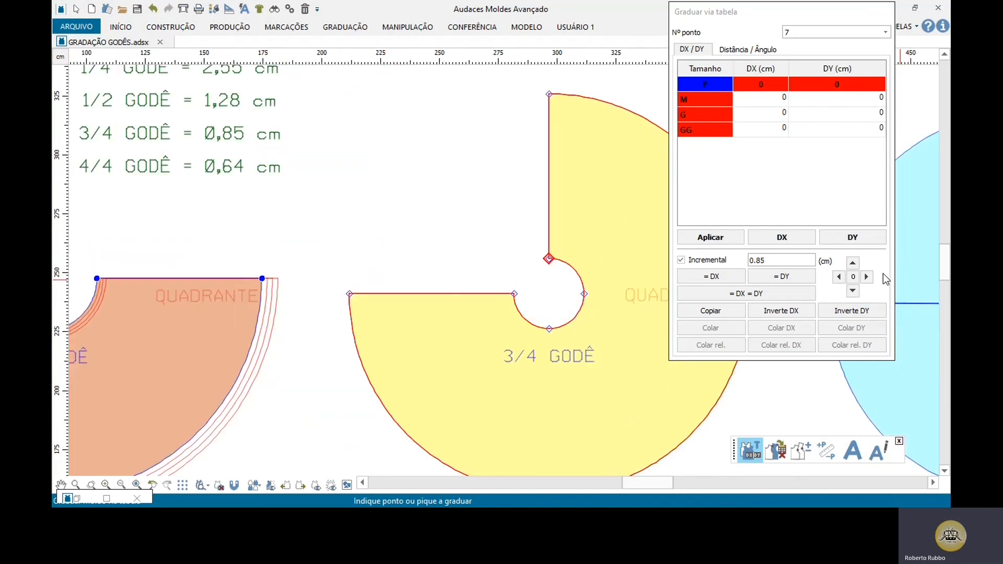
{"action": "left_click", "coordinate": [853, 263]}
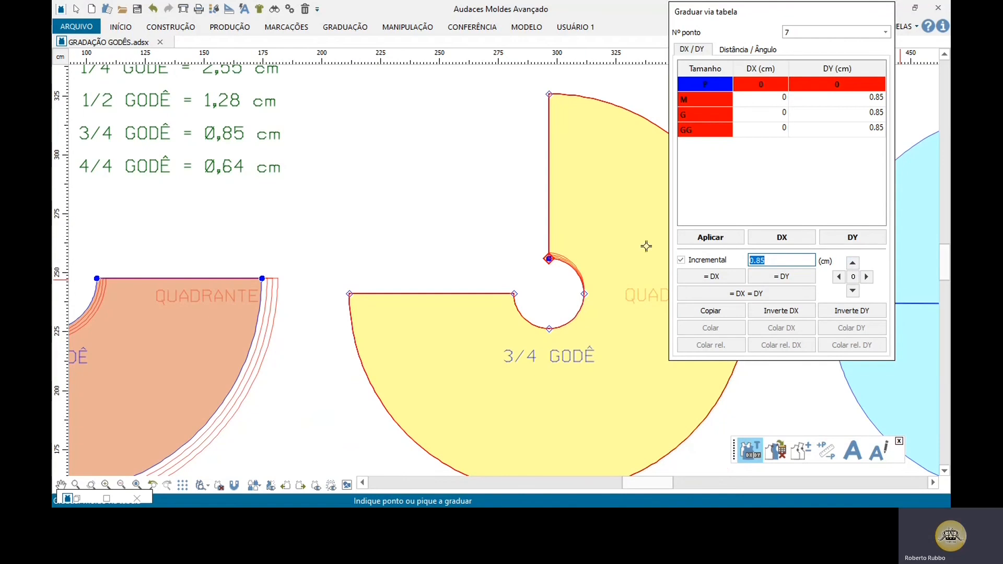
{"action": "left_click", "coordinate": [584, 294]}
{"action": "scroll", "coordinate": [583, 294], "scroll_direction": "up", "scroll_amount": 2}
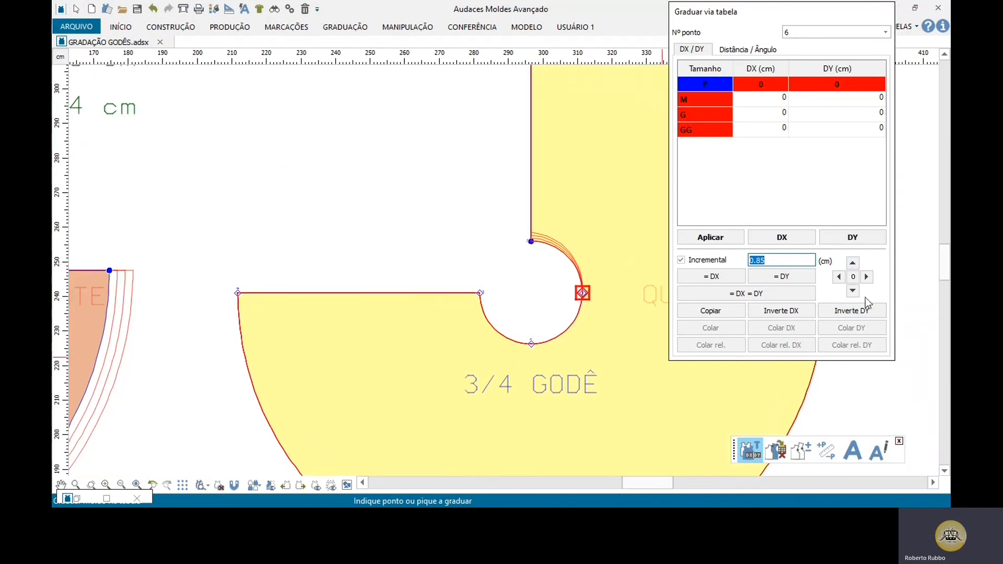
{"action": "left_click", "coordinate": [866, 277]}
{"action": "left_click", "coordinate": [531, 343]}
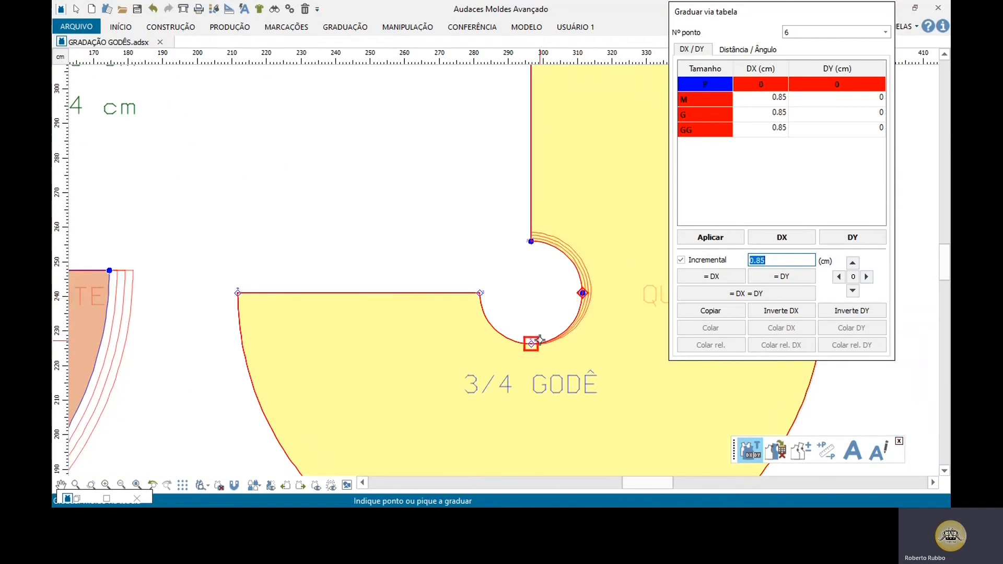
{"action": "left_click", "coordinate": [853, 291]}
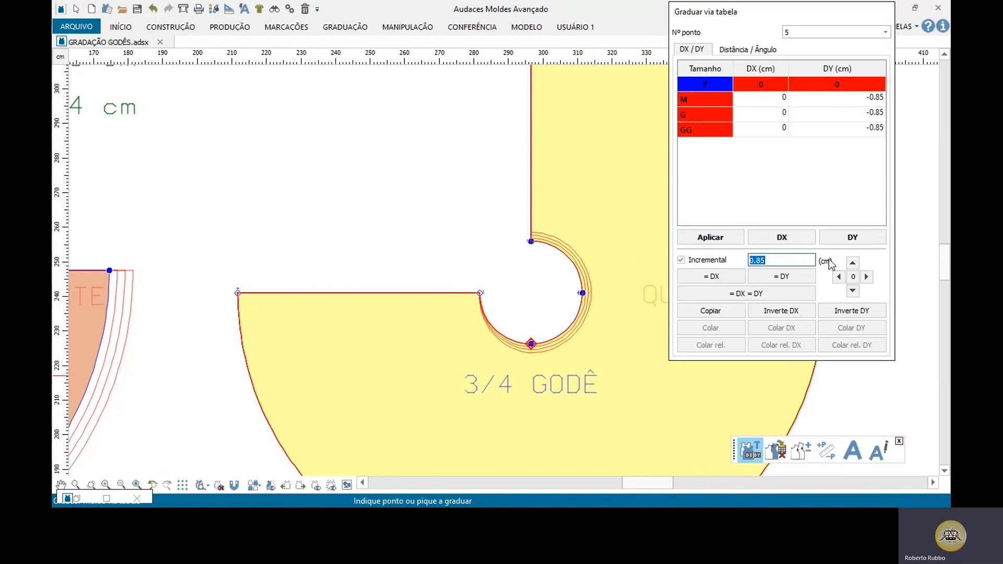
{"action": "left_click", "coordinate": [495, 297]}
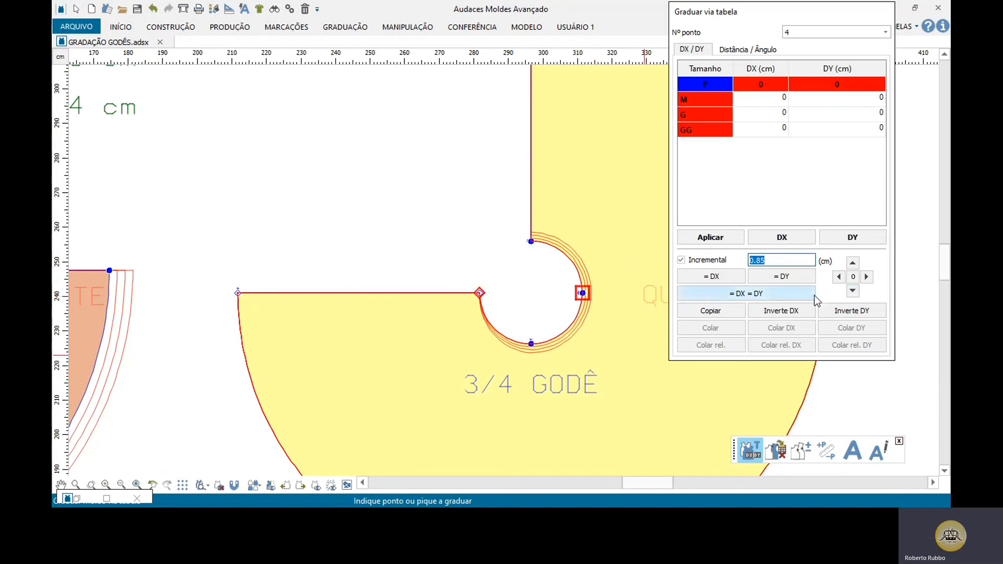
{"action": "left_click", "coordinate": [838, 277]}
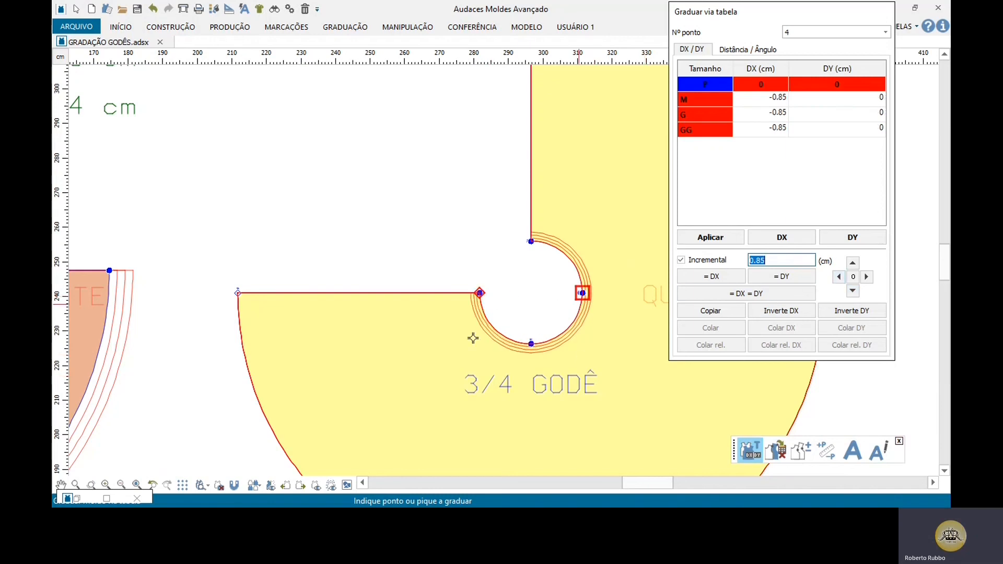
Grade the four 3/4 GODÊ hem points with a 1.85 cm increment: upper DY 1.85, right DX 1.85, lower DY -1.85 and left DX -1.85
{"action": "scroll", "coordinate": [472, 336], "scroll_direction": "down", "scroll_amount": 3}
{"action": "scroll", "coordinate": [425, 262], "scroll_direction": "up", "scroll_amount": 1}
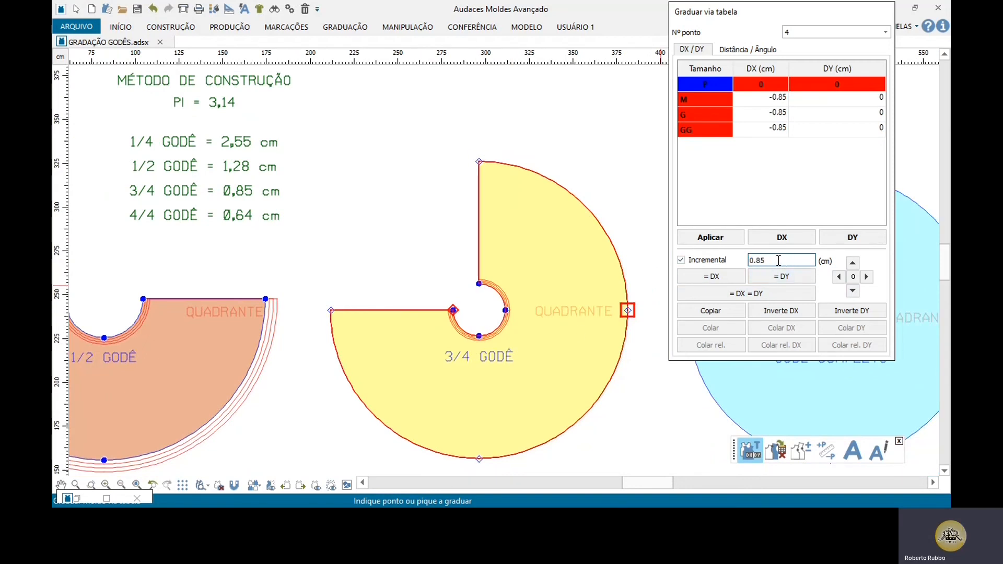
{"action": "type", "text": "1.85"}
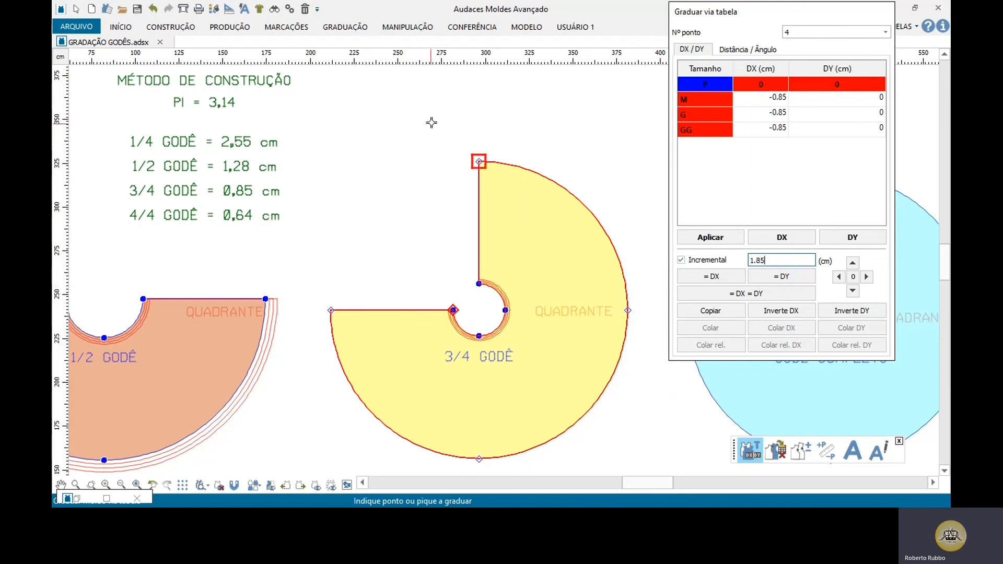
{"action": "left_click", "coordinate": [479, 163]}
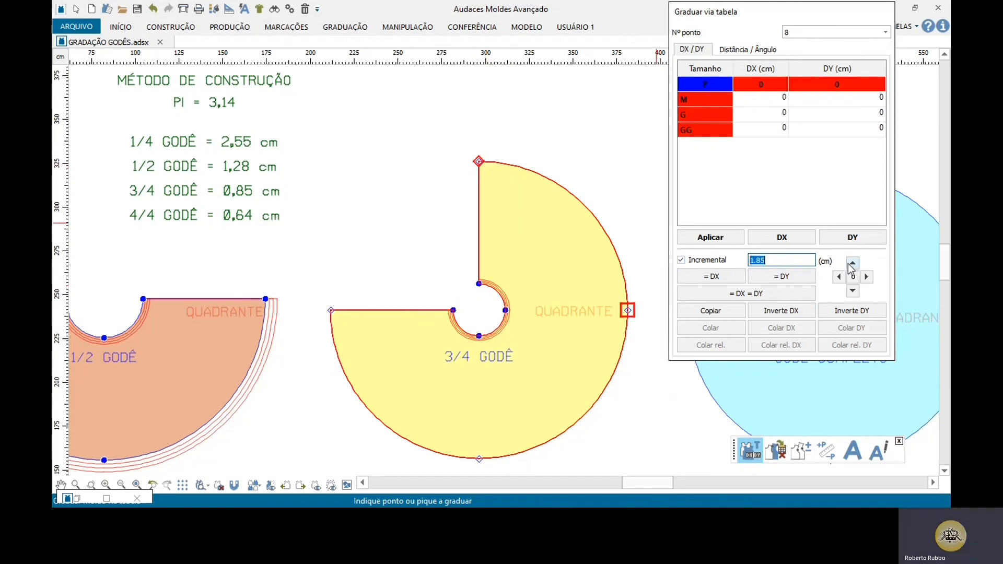
{"action": "left_click", "coordinate": [841, 236]}
{"action": "left_click", "coordinate": [627, 310]}
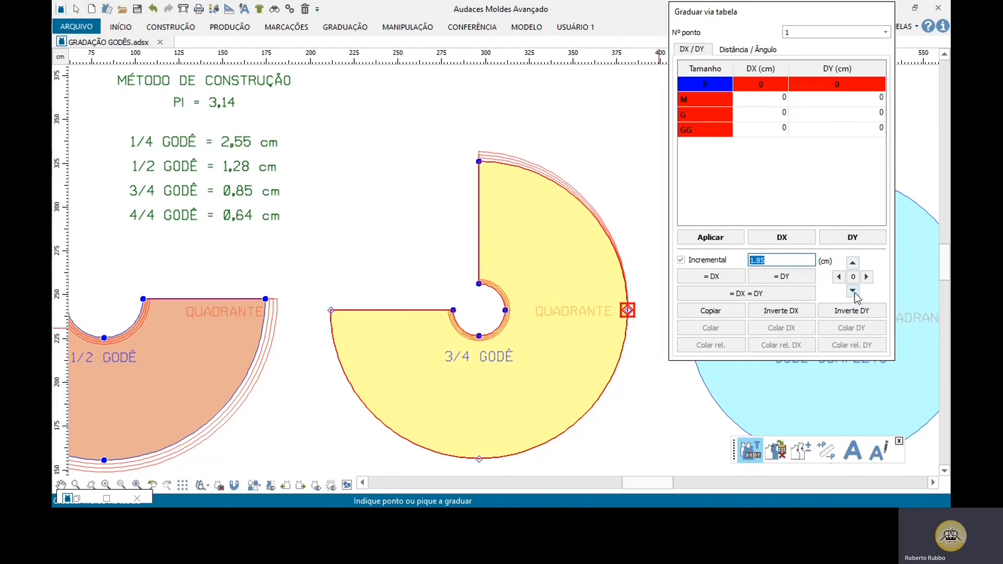
{"action": "left_click", "coordinate": [867, 277]}
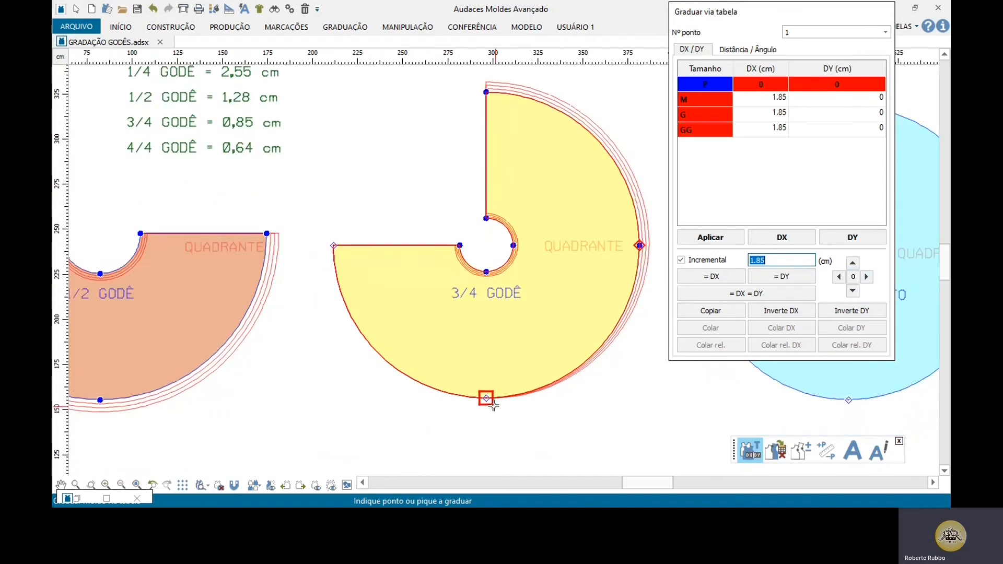
{"action": "left_click", "coordinate": [852, 290]}
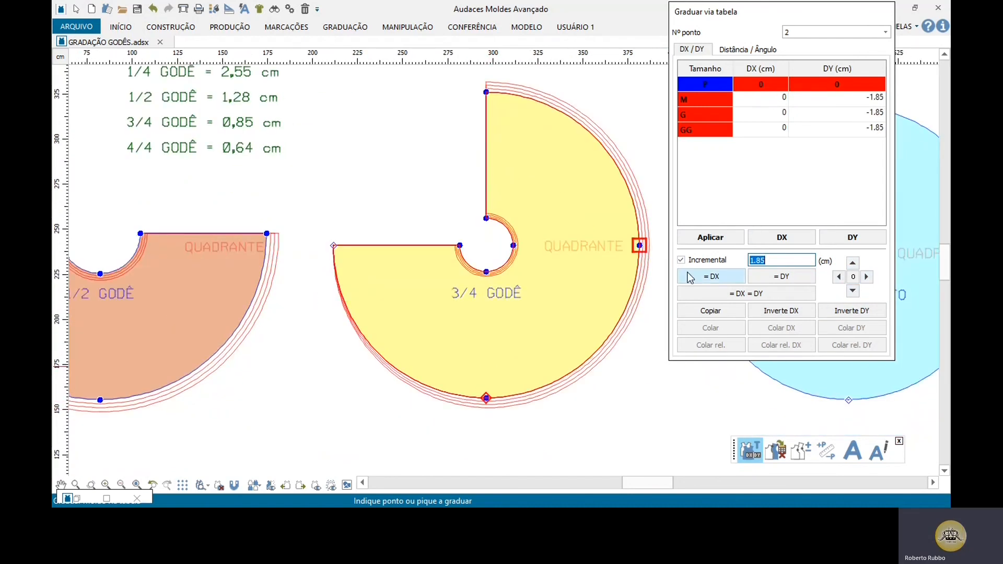
{"action": "left_click", "coordinate": [341, 248]}
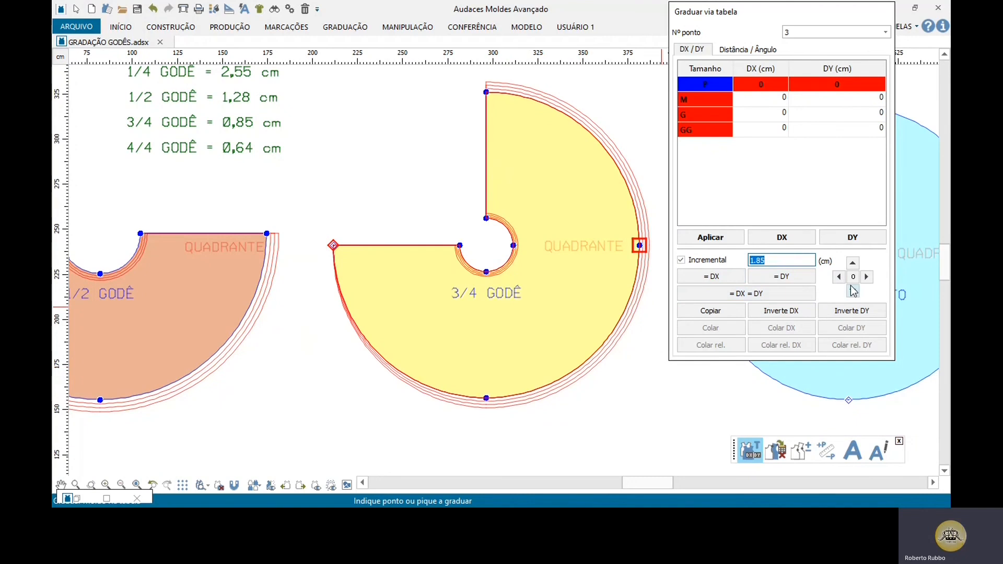
{"action": "left_click", "coordinate": [841, 280]}
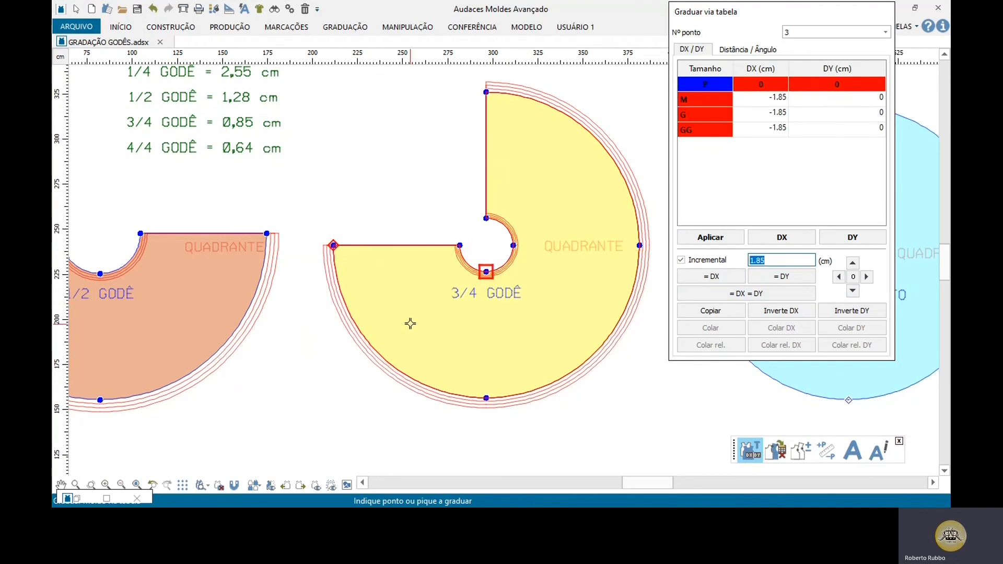
{"action": "right_click", "coordinate": [407, 335]}
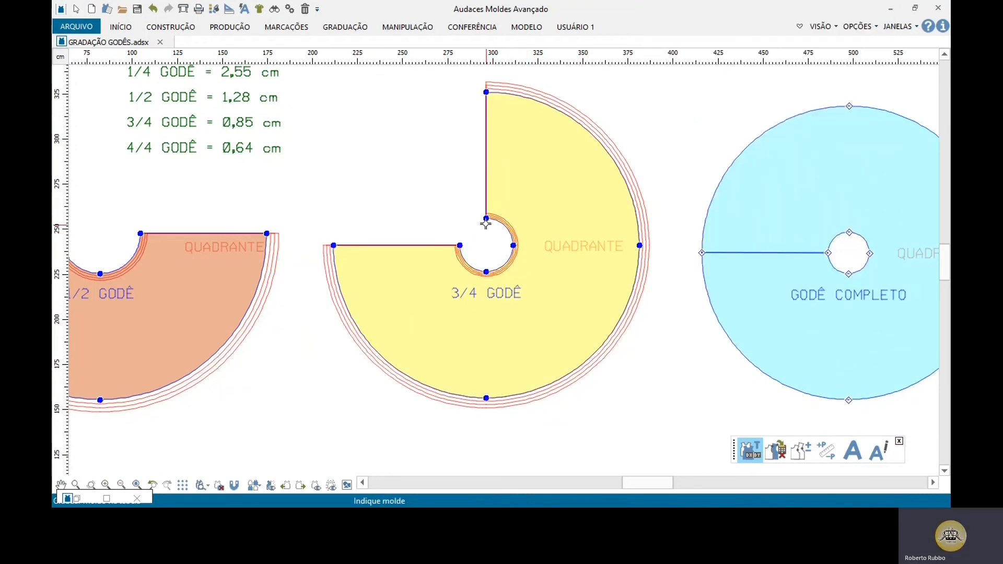
Compare the perimeter difference of the 3/4 GODÊ waist curve between sizes
{"action": "scroll", "coordinate": [486, 224], "scroll_direction": "up", "scroll_amount": 1}
{"action": "scroll", "coordinate": [486, 224], "scroll_direction": "up", "scroll_amount": 1}
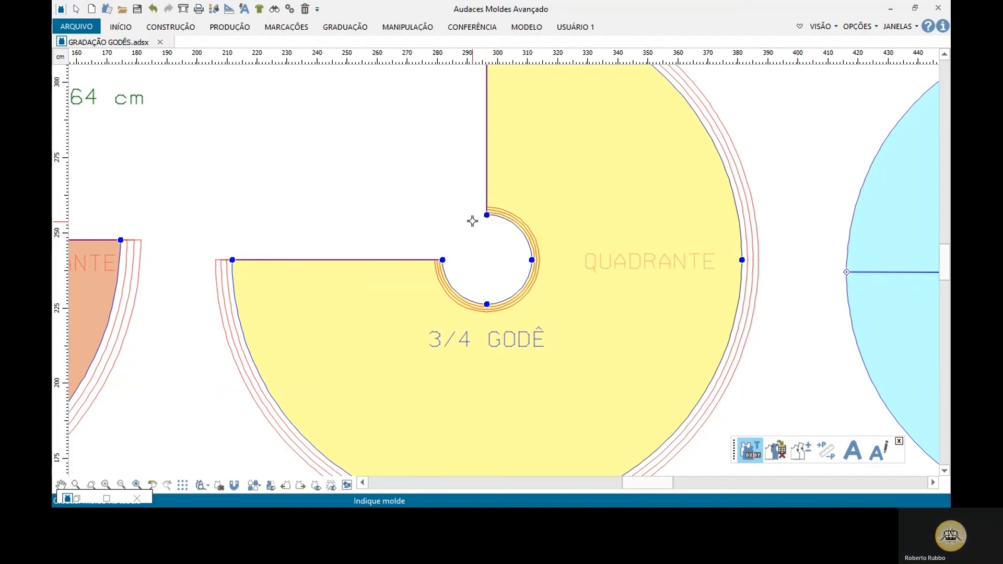
{"action": "left_click", "coordinate": [826, 452]}
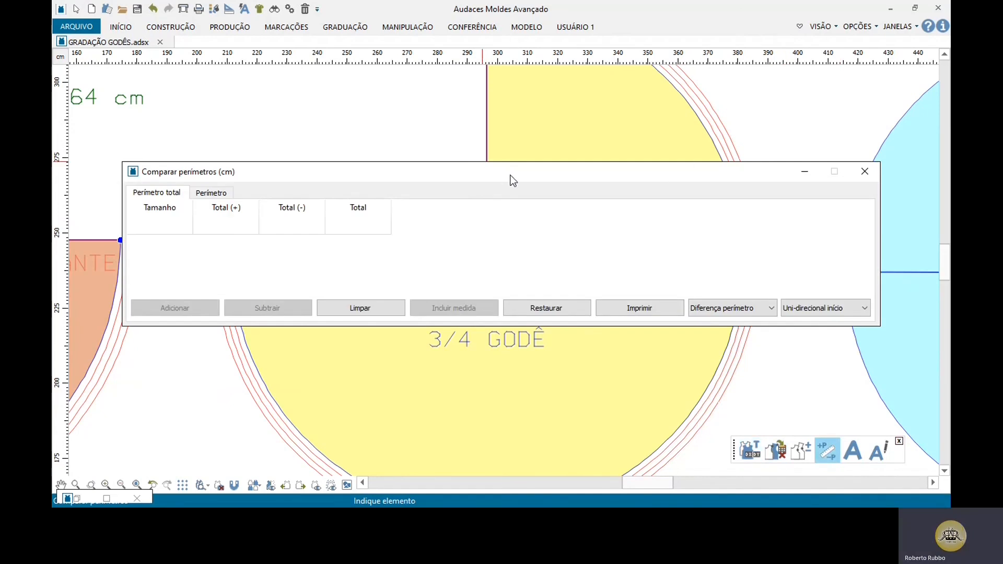
{"action": "left_click_drag", "start_coordinate": [512, 181], "coordinate": [537, 19]}
{"action": "left_click", "coordinate": [462, 293]}
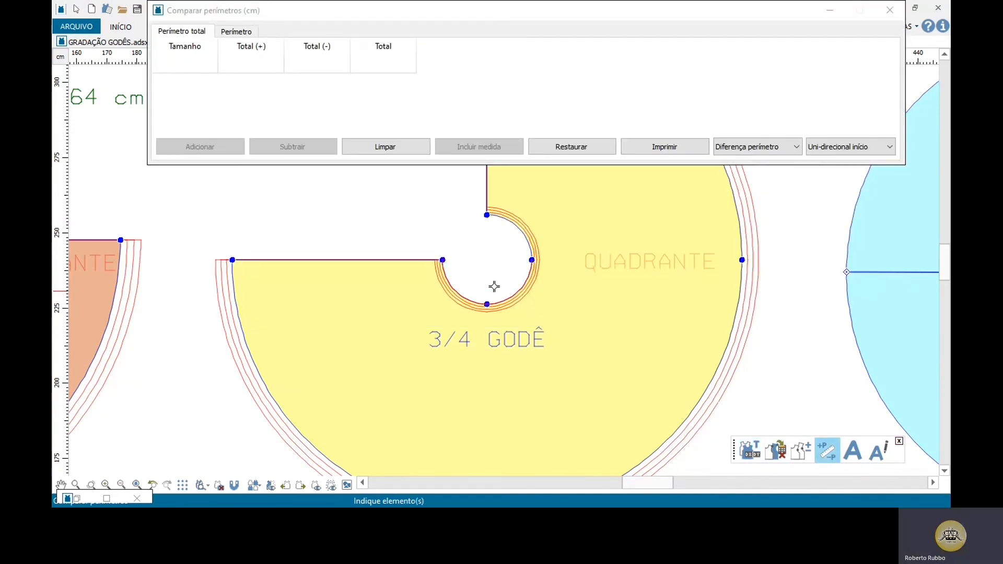
{"action": "left_click", "coordinate": [520, 237]}
{"action": "left_click", "coordinate": [209, 148]}
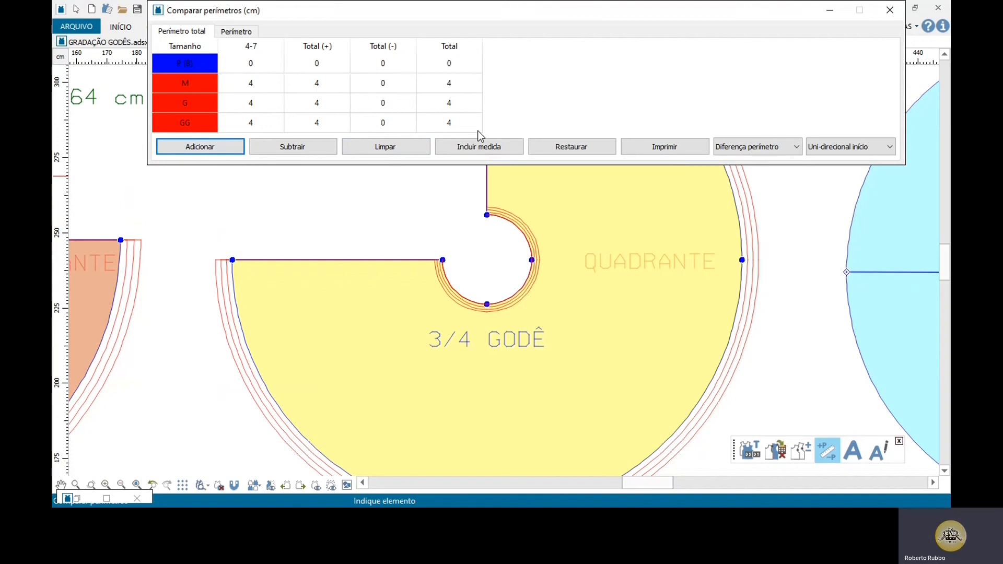
Examine the 4/4 GODÊ increment in the construction notes and the GODÊ COMPLETO waist points, and close the perimeter comparison
{"action": "scroll", "coordinate": [401, 335], "scroll_direction": "down", "scroll_amount": 1}
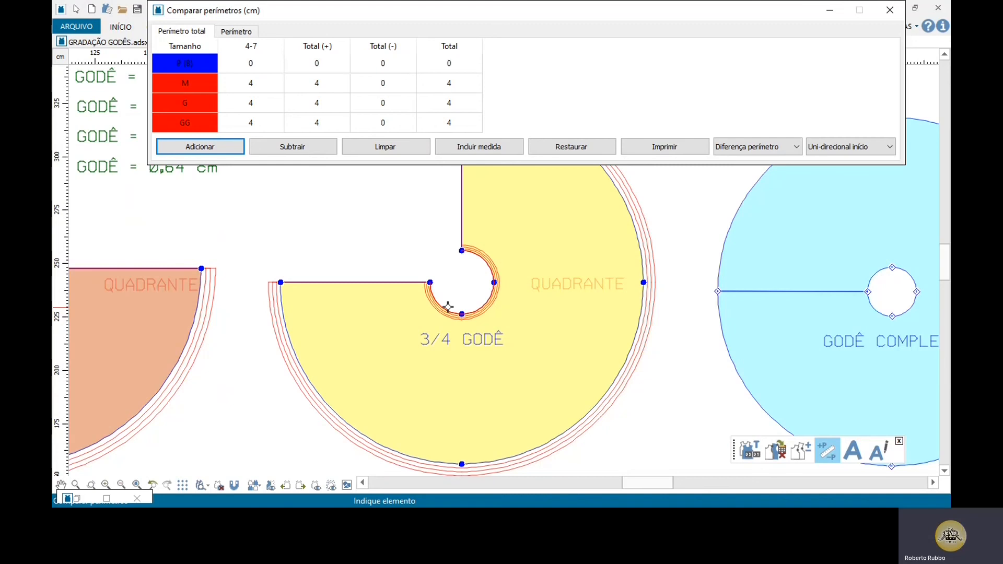
{"action": "scroll", "coordinate": [305, 320], "scroll_direction": "down", "scroll_amount": 2}
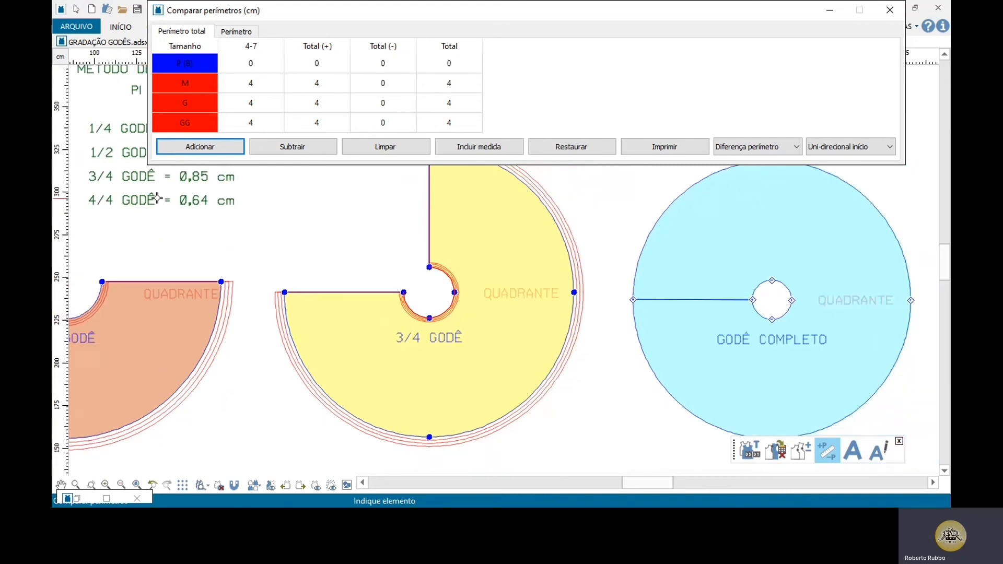
{"action": "scroll", "coordinate": [157, 198], "scroll_direction": "up", "scroll_amount": 3}
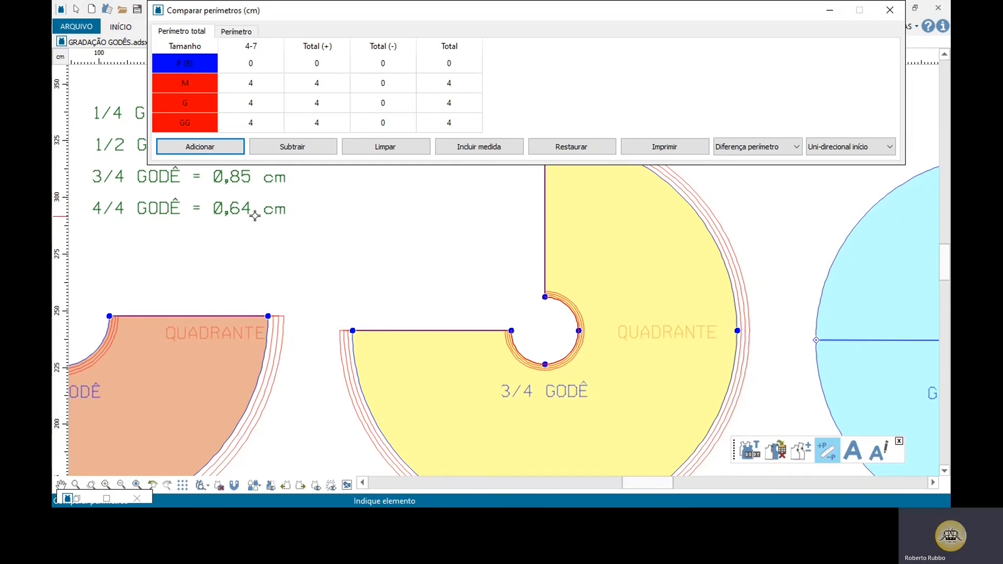
{"action": "scroll", "coordinate": [168, 269], "scroll_direction": "down", "scroll_amount": 3}
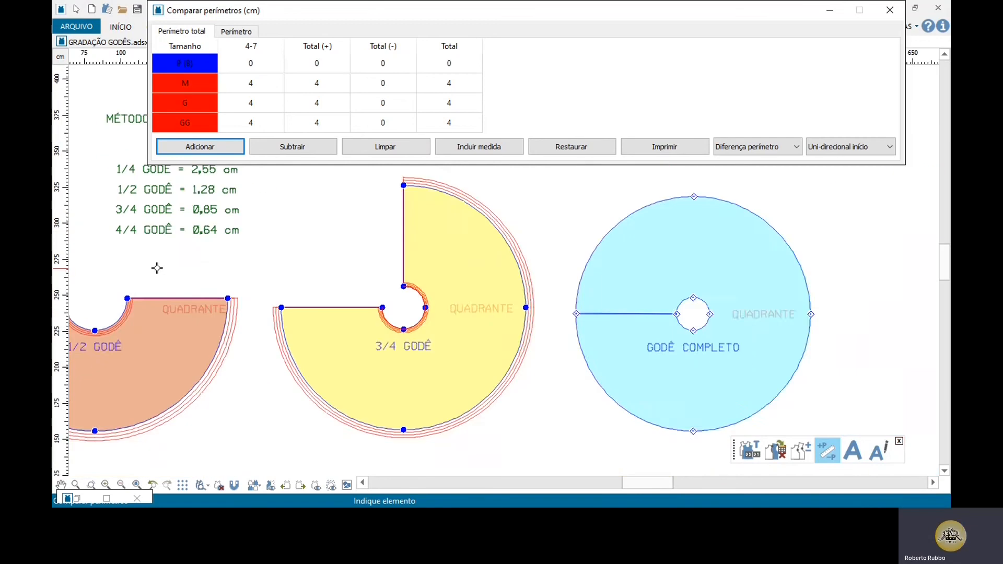
{"action": "scroll", "coordinate": [543, 301], "scroll_direction": "up", "scroll_amount": 3}
{"action": "scroll", "coordinate": [552, 301], "scroll_direction": "up", "scroll_amount": 2}
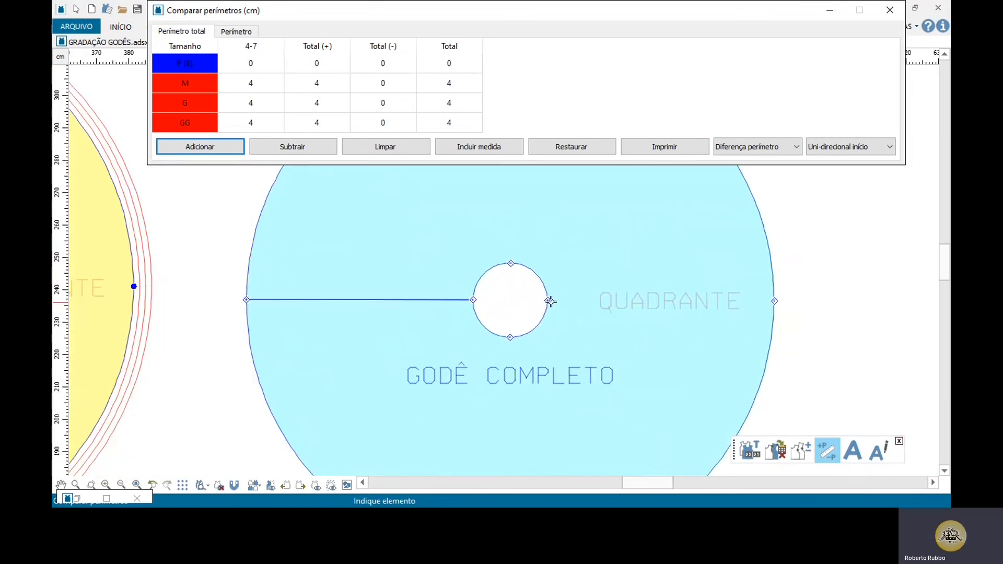
{"action": "scroll", "coordinate": [514, 308], "scroll_direction": "down", "scroll_amount": 3}
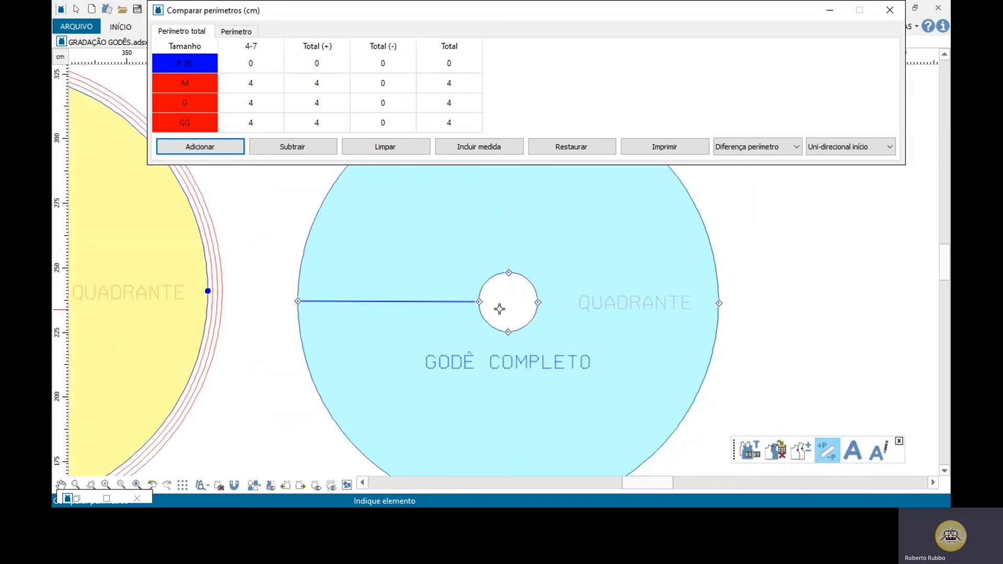
{"action": "scroll", "coordinate": [529, 284], "scroll_direction": "up", "scroll_amount": 1}
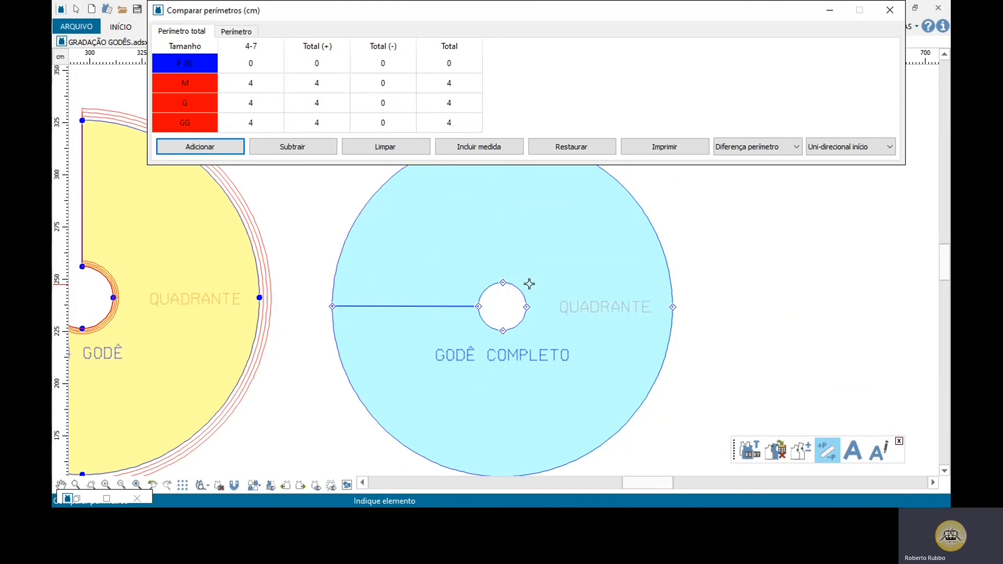
{"action": "left_click", "coordinate": [511, 313]}
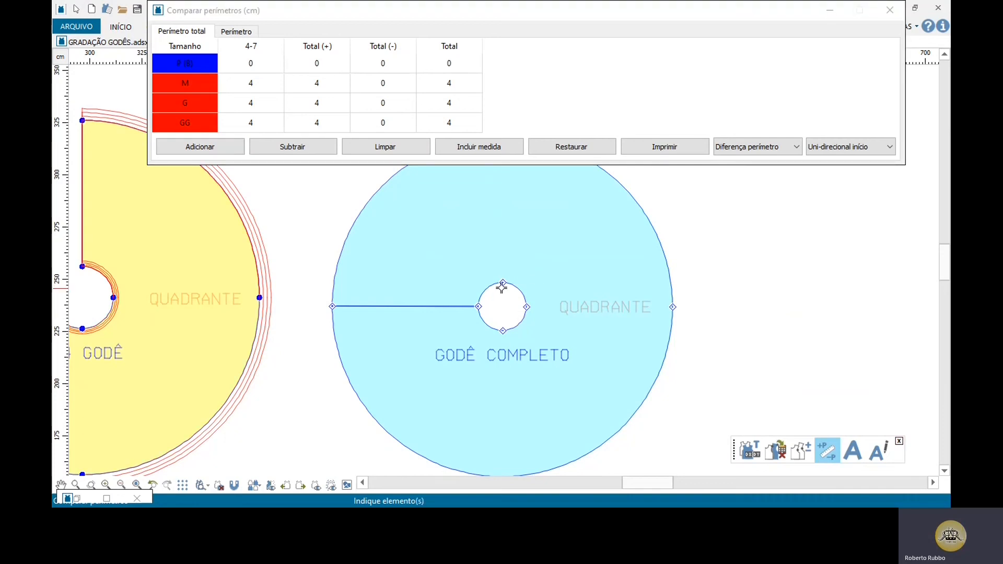
{"action": "key", "text": "Escape"}
{"action": "key", "text": "Escape"}
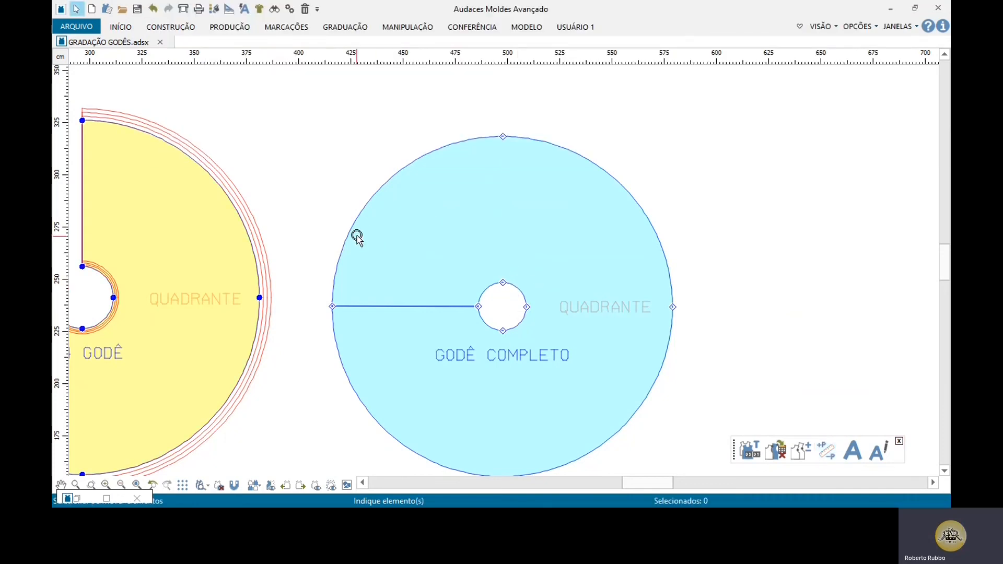
Examine the quadrants of the GODÊ COMPLETO piece against the 3/4 GODÊ piece, outlining the 3/4 GODÊ's missing quadrant with a selection window
{"action": "left_click", "coordinate": [344, 237]}
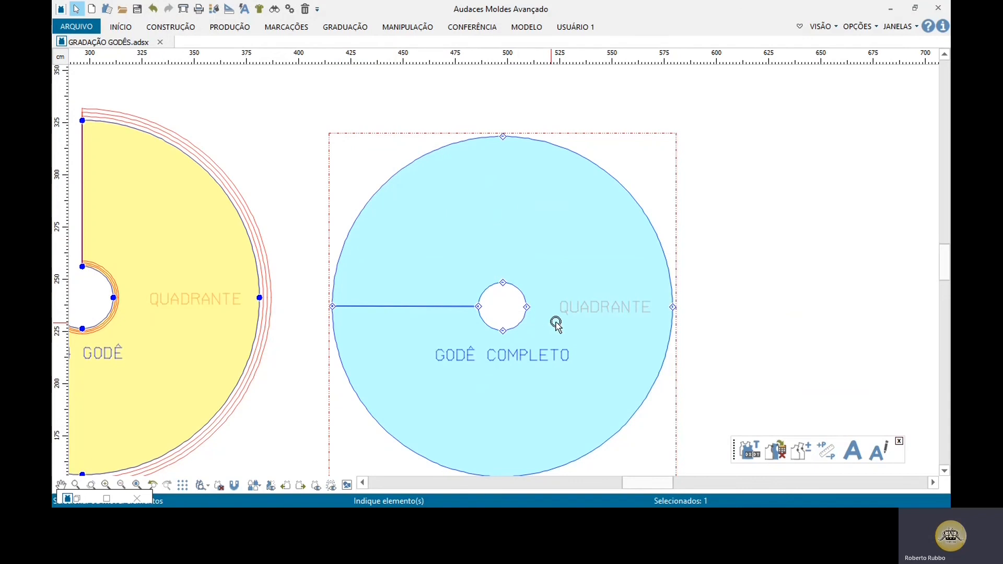
{"action": "scroll", "coordinate": [604, 257], "scroll_direction": "down", "scroll_amount": 2}
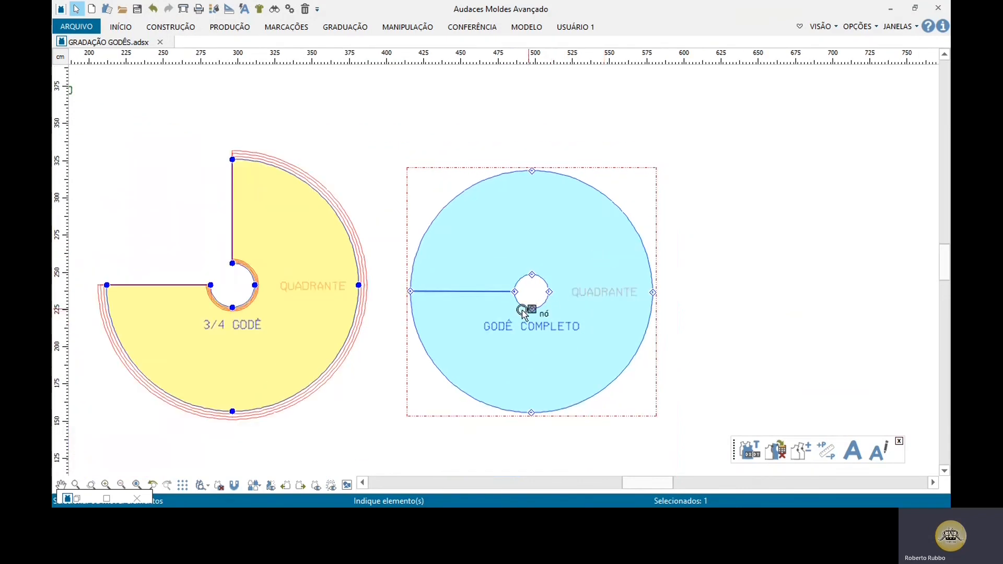
{"action": "scroll", "coordinate": [522, 310], "scroll_direction": "up", "scroll_amount": 1}
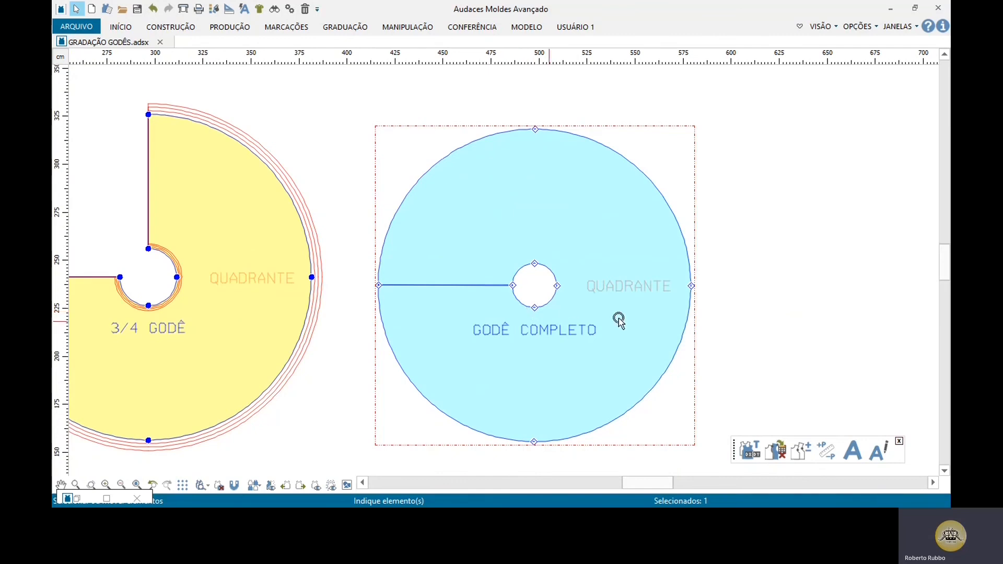
{"action": "scroll", "coordinate": [618, 318], "scroll_direction": "down", "scroll_amount": 2}
{"action": "scroll", "coordinate": [185, 255], "scroll_direction": "up", "scroll_amount": 3}
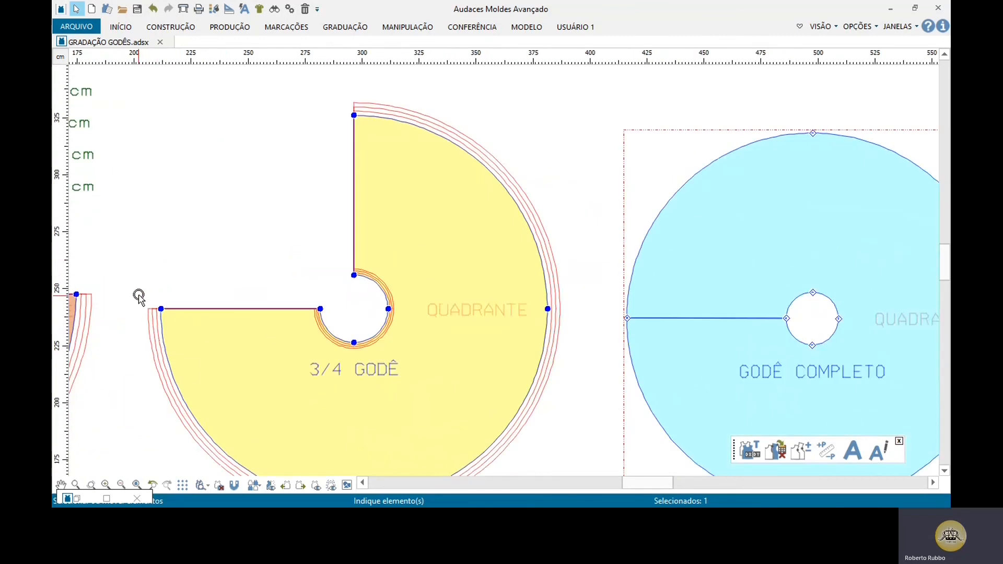
{"action": "left_click_drag", "start_coordinate": [139, 296], "coordinate": [335, 319]}
{"action": "left_click_drag", "start_coordinate": [341, 103], "coordinate": [147, 295]}
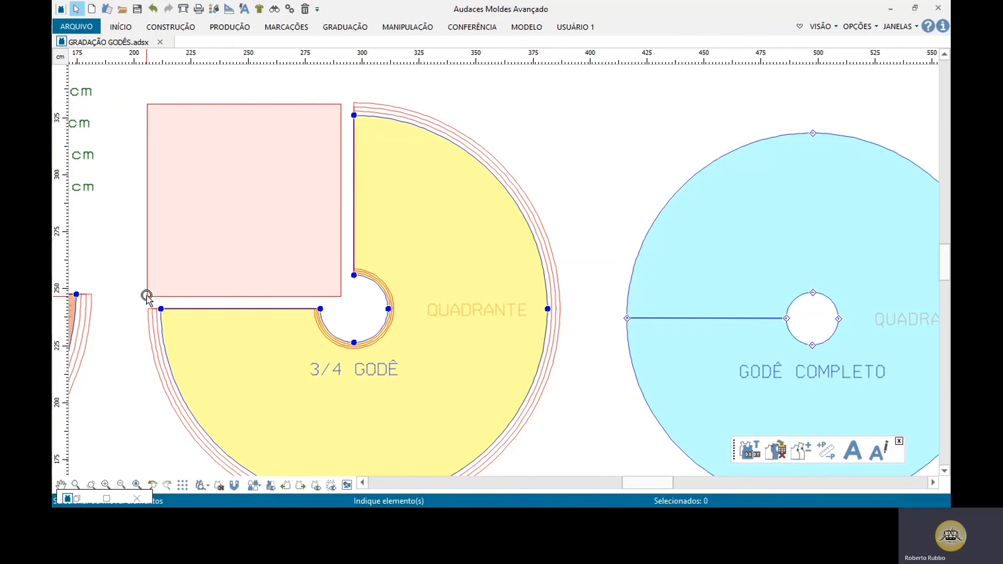
Compare the missing quadrant of the 3/4 GODÊ with the quadrants of the 1/2, 1/4 and GODÊ COMPLETO pieces
{"action": "left_click_drag", "start_coordinate": [147, 296], "coordinate": [146, 295]}
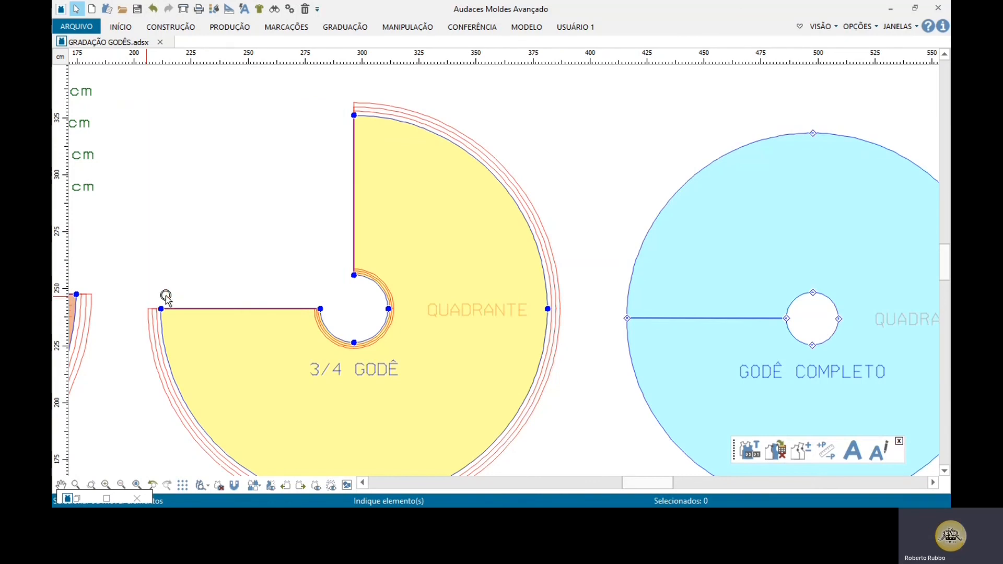
{"action": "scroll", "coordinate": [537, 315], "scroll_direction": "down", "scroll_amount": 2}
{"action": "scroll", "coordinate": [195, 337], "scroll_direction": "up", "scroll_amount": 1}
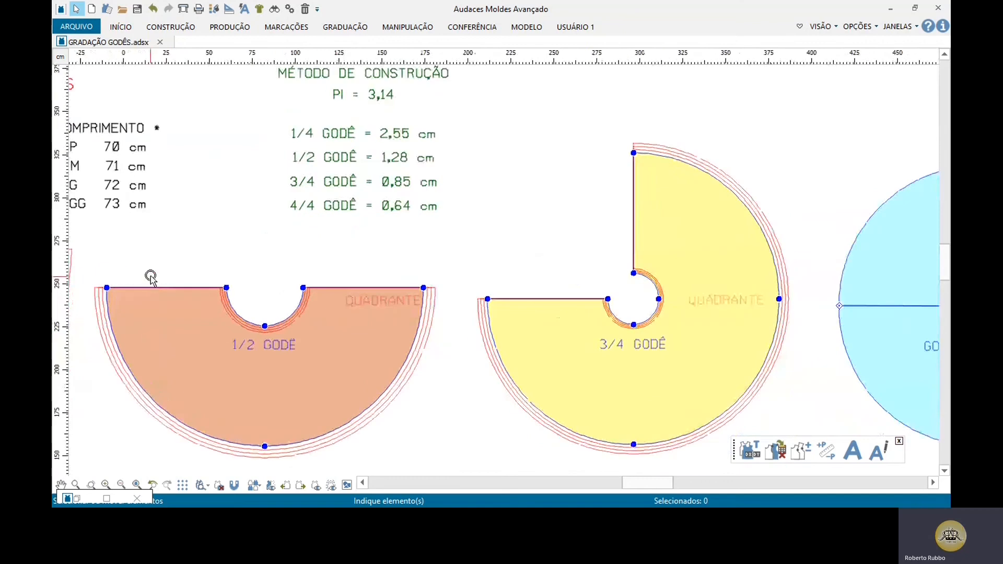
{"action": "scroll", "coordinate": [454, 332], "scroll_direction": "down", "scroll_amount": 1}
{"action": "scroll", "coordinate": [219, 335], "scroll_direction": "up", "scroll_amount": 2}
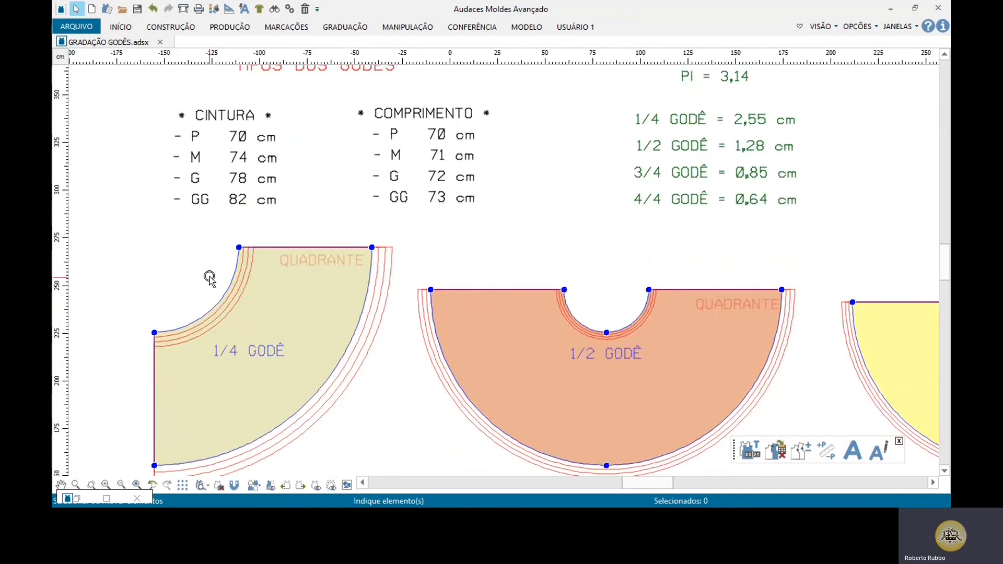
{"action": "scroll", "coordinate": [199, 292], "scroll_direction": "down", "scroll_amount": 3}
{"action": "scroll", "coordinate": [741, 309], "scroll_direction": "up", "scroll_amount": 2}
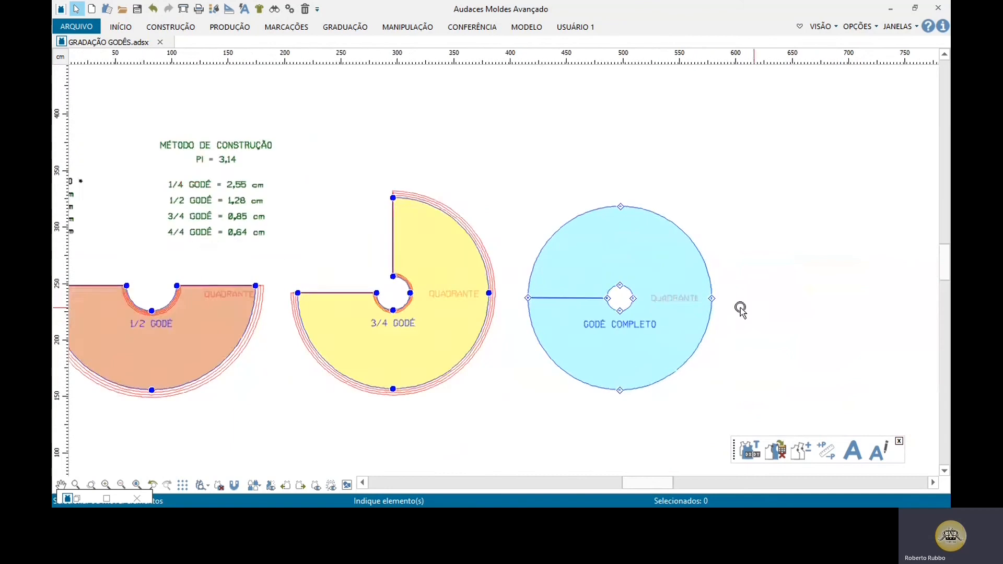
{"action": "scroll", "coordinate": [695, 315], "scroll_direction": "up", "scroll_amount": 4}
{"action": "scroll", "coordinate": [571, 230], "scroll_direction": "down", "scroll_amount": 1}
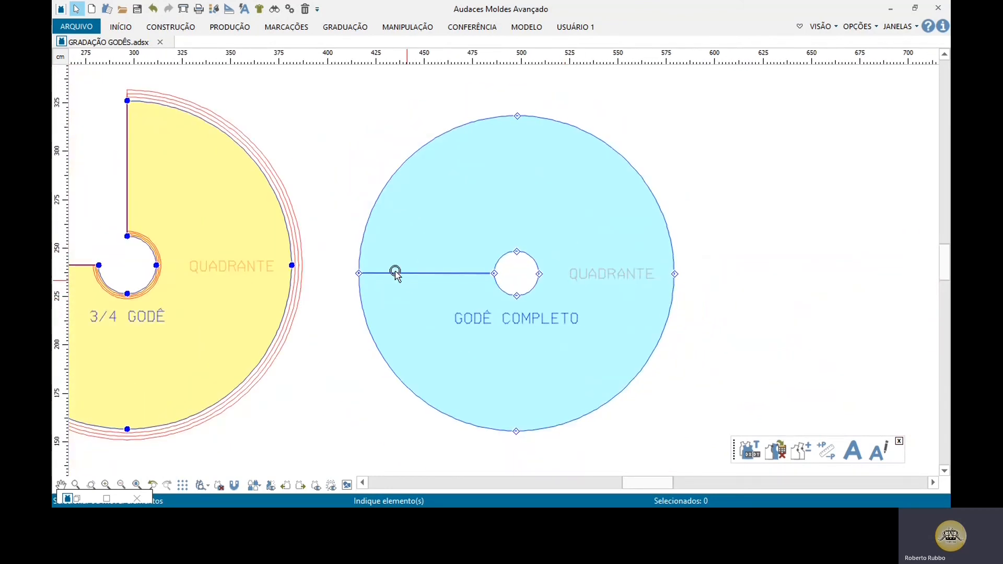
Examine the GODÊ COMPLETO's opening line, outlining it with a selection window, and its waist and hem points
{"action": "left_click_drag", "start_coordinate": [349, 265], "coordinate": [481, 288]}
{"action": "scroll", "coordinate": [527, 275], "scroll_direction": "up", "scroll_amount": 1}
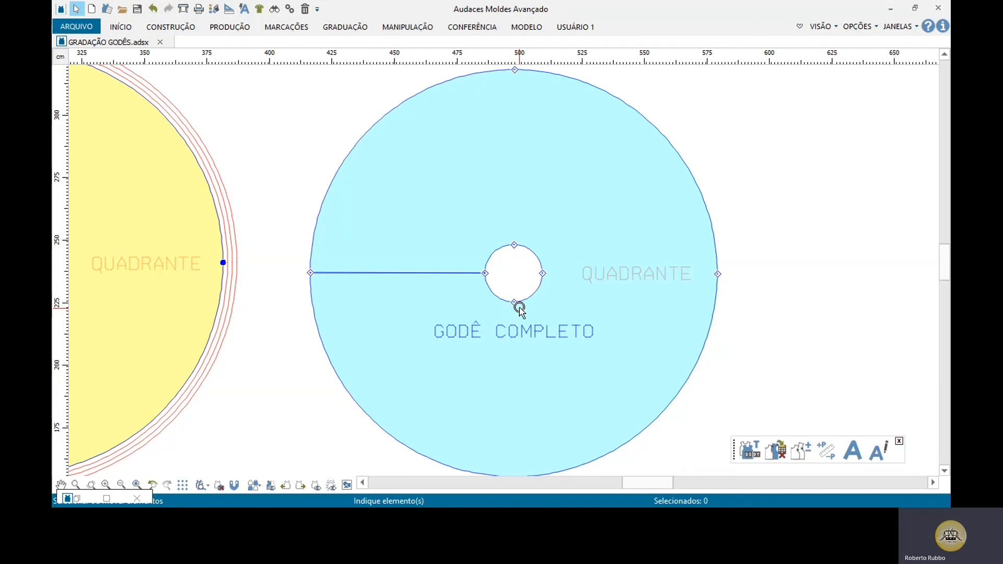
{"action": "scroll", "coordinate": [588, 375], "scroll_direction": "down", "scroll_amount": 1}
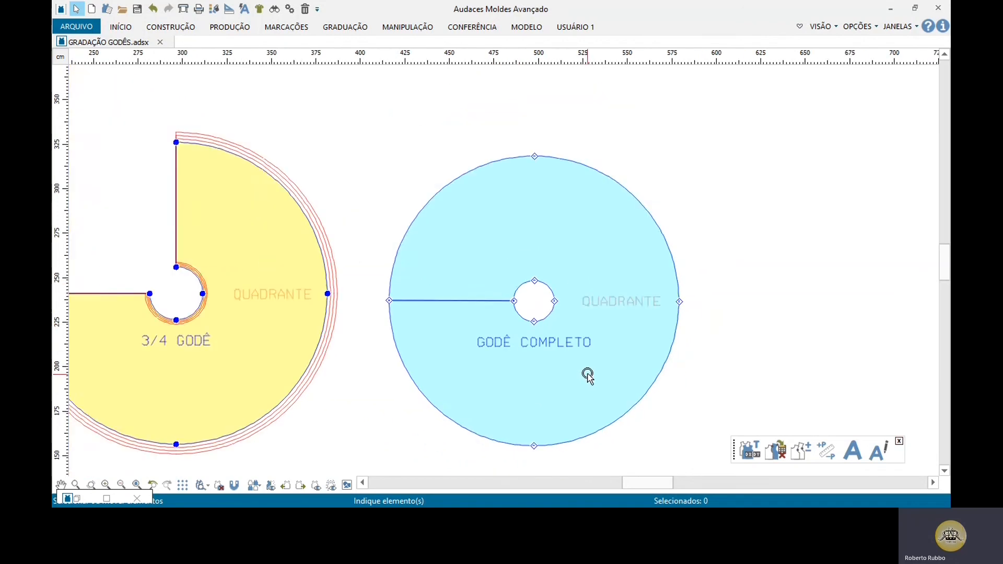
{"action": "scroll", "coordinate": [652, 340], "scroll_direction": "down", "scroll_amount": 1}
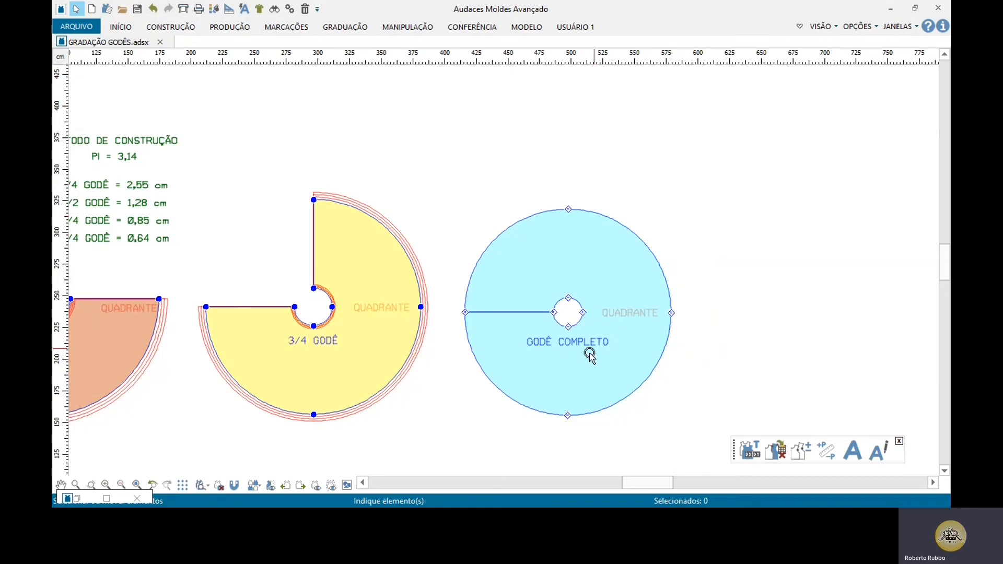
{"action": "scroll", "coordinate": [589, 355], "scroll_direction": "up", "scroll_amount": 2}
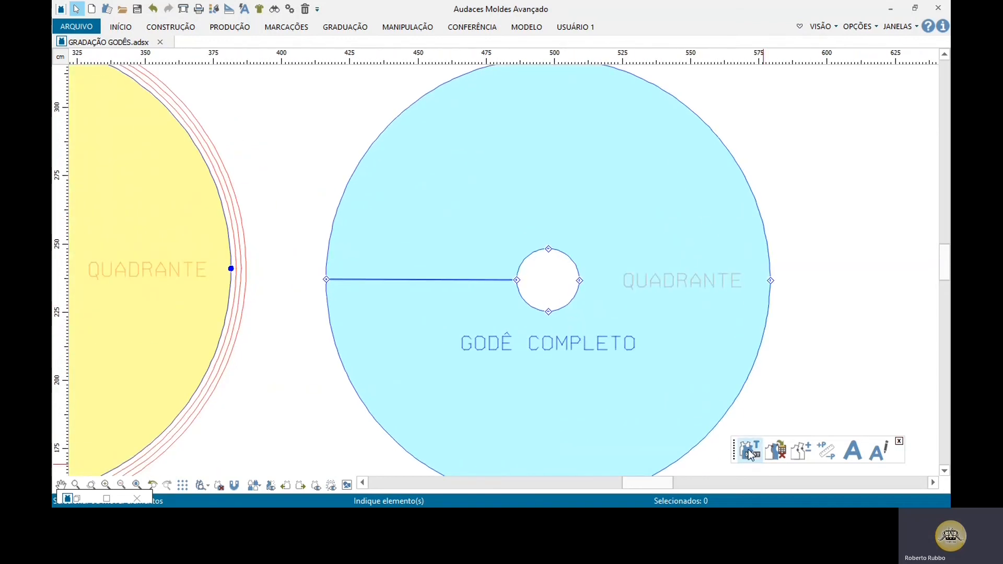
{"action": "scroll", "coordinate": [551, 248], "scroll_direction": "down", "scroll_amount": 1}
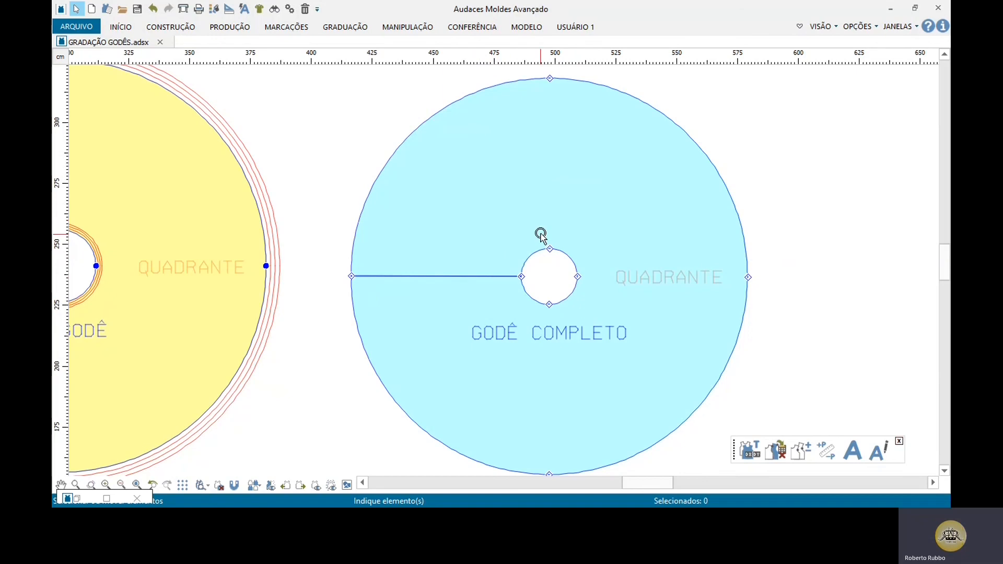
{"action": "scroll", "coordinate": [540, 235], "scroll_direction": "down", "scroll_amount": 1}
{"action": "scroll", "coordinate": [656, 318], "scroll_direction": "up", "scroll_amount": 1}
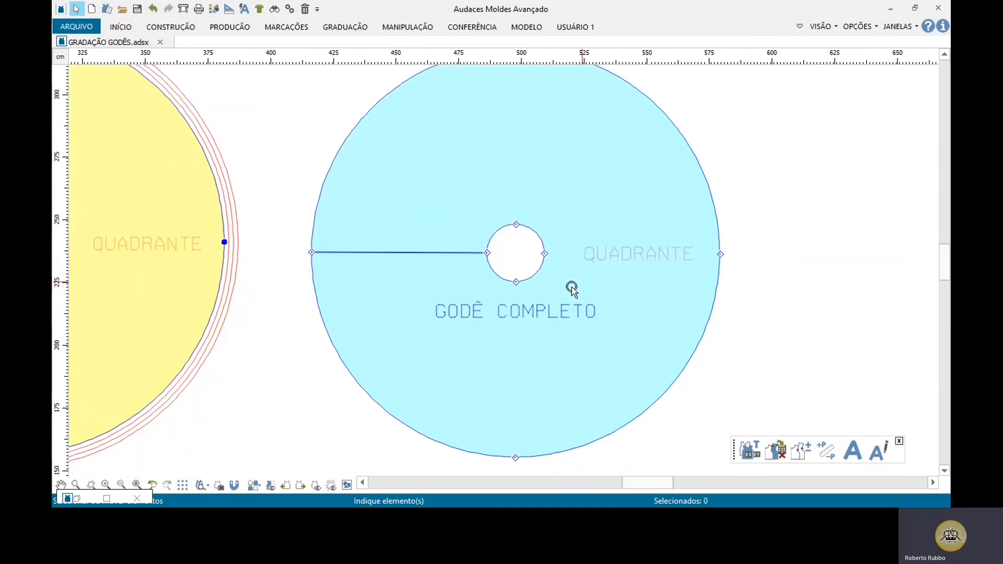
{"action": "scroll", "coordinate": [572, 289], "scroll_direction": "down", "scroll_amount": 1}
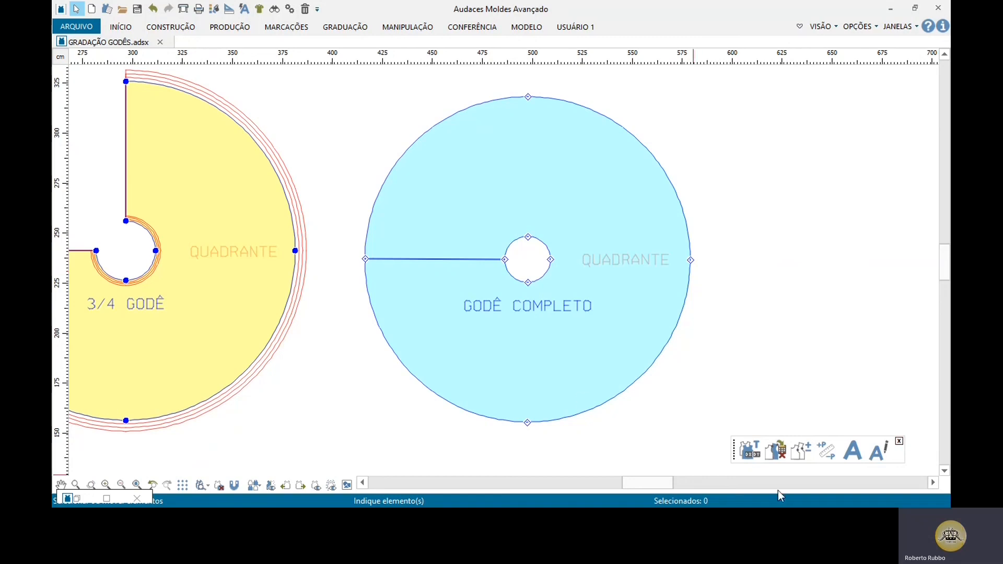
Start table grading on the GODÊ COMPLETO and grade its upper waist point with an incremental DY of 0.64 cm
{"action": "left_click", "coordinate": [750, 450]}
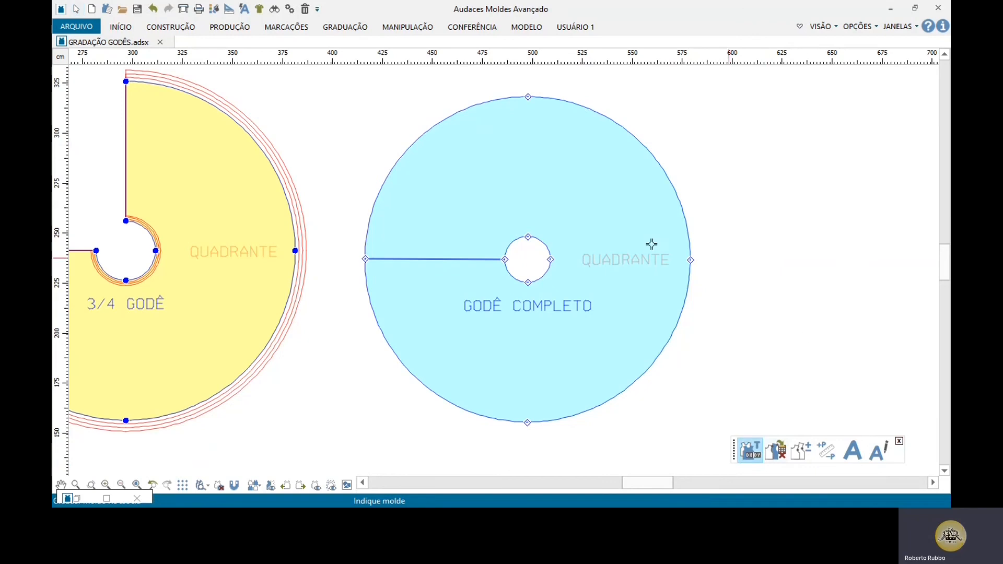
{"action": "scroll", "coordinate": [523, 256], "scroll_direction": "up", "scroll_amount": 2}
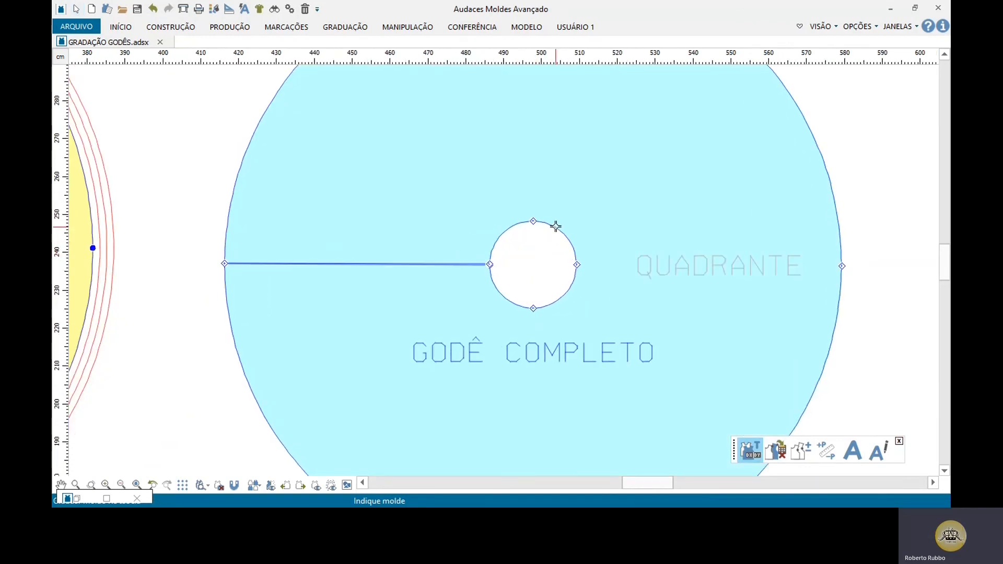
{"action": "left_click", "coordinate": [555, 224]}
{"action": "scroll", "coordinate": [499, 265], "scroll_direction": "up", "scroll_amount": 1}
{"action": "scroll", "coordinate": [498, 265], "scroll_direction": "up", "scroll_amount": 3}
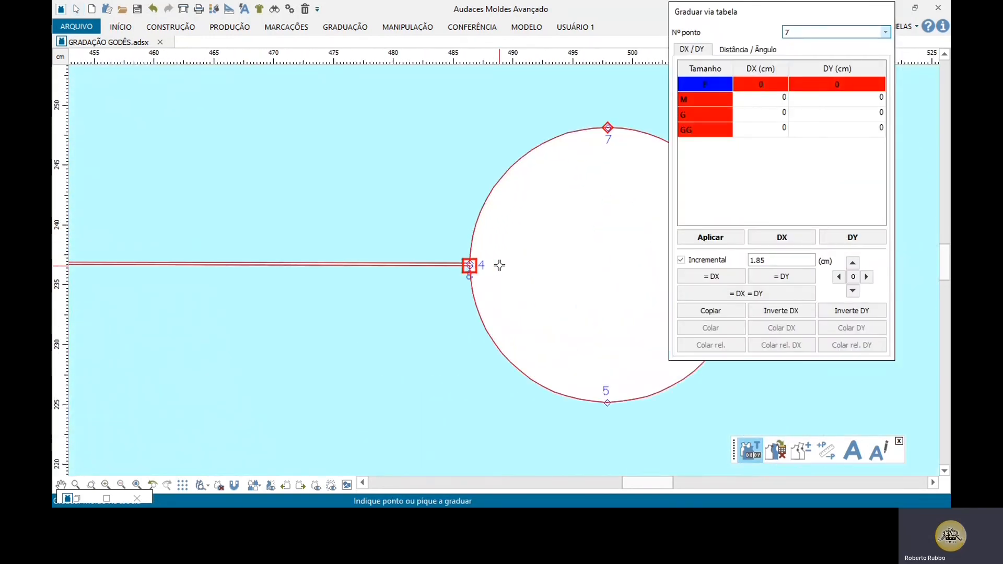
{"action": "scroll", "coordinate": [499, 265], "scroll_direction": "down", "scroll_amount": 3}
{"action": "left_click", "coordinate": [541, 207]}
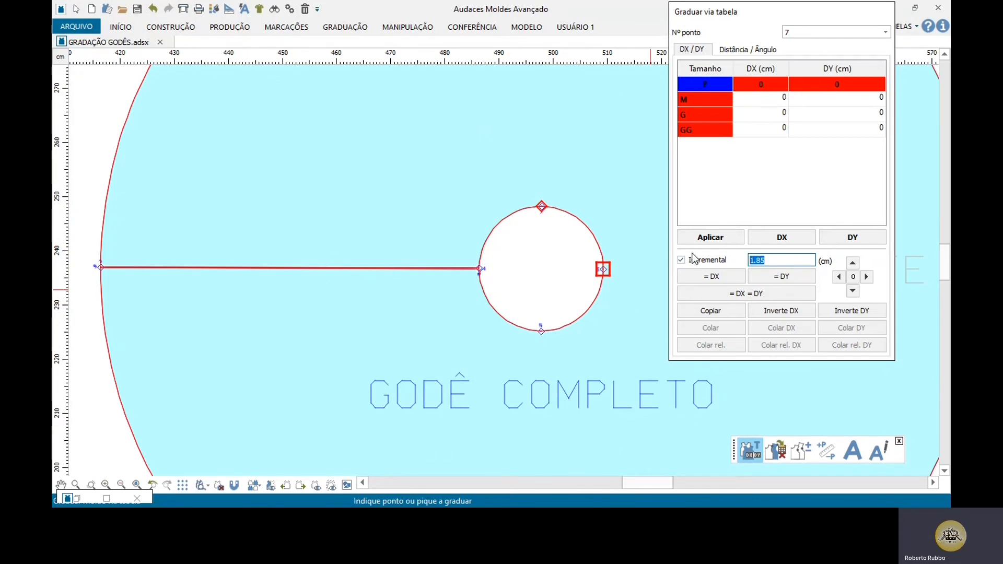
{"action": "type", "text": ".64"}
{"action": "left_click", "coordinate": [853, 264]}
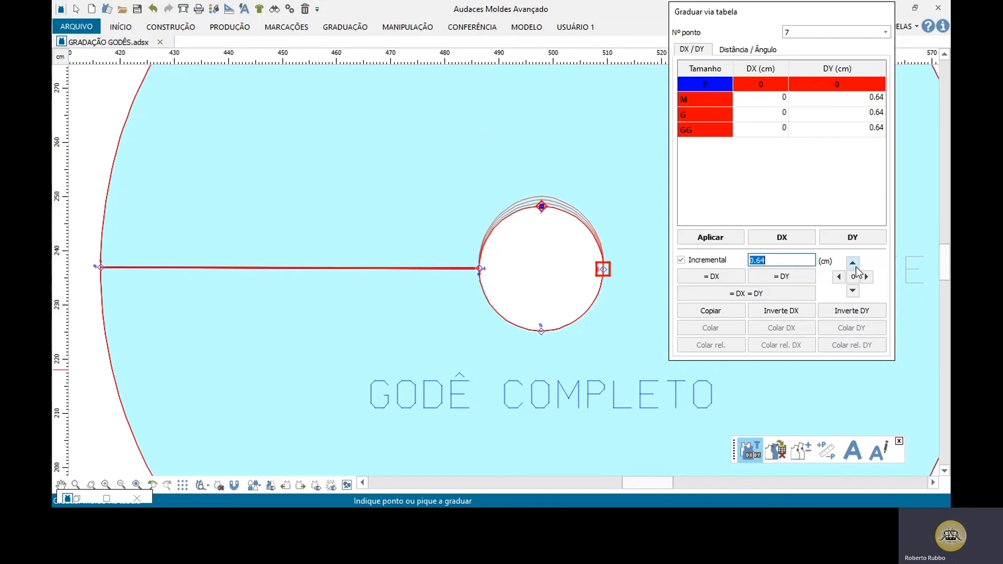
Grade the right waist point of the GODÊ COMPLETO with DX 0.64 cm only, clearing the mistaken DY -0.64 entry
{"action": "left_click", "coordinate": [602, 272]}
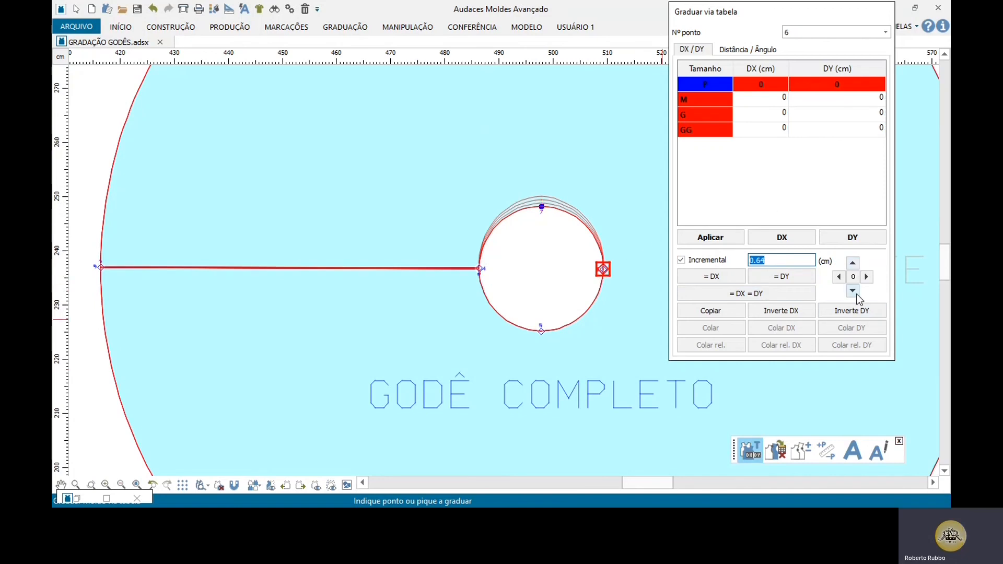
{"action": "left_click", "coordinate": [853, 291]}
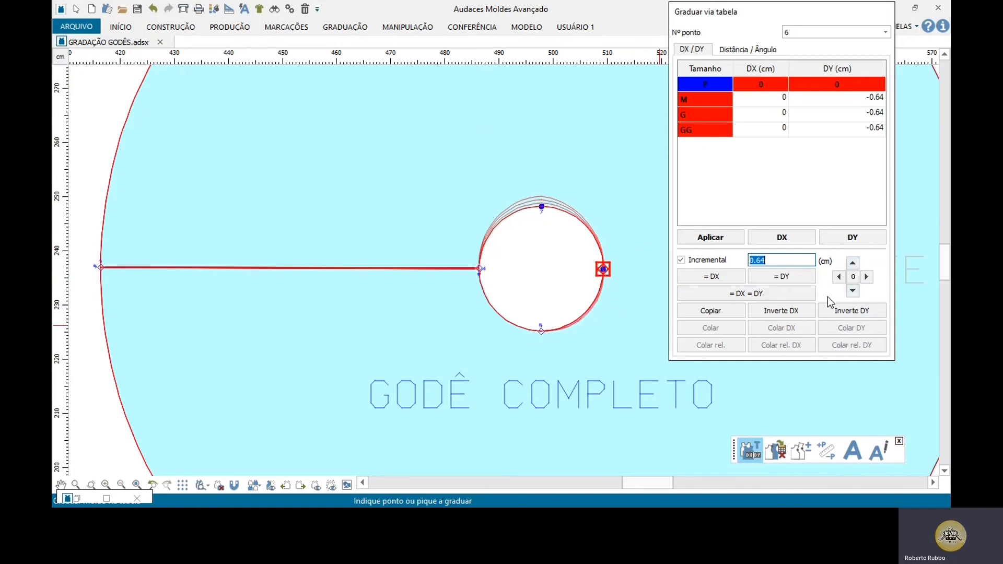
{"action": "left_click", "coordinate": [866, 277]}
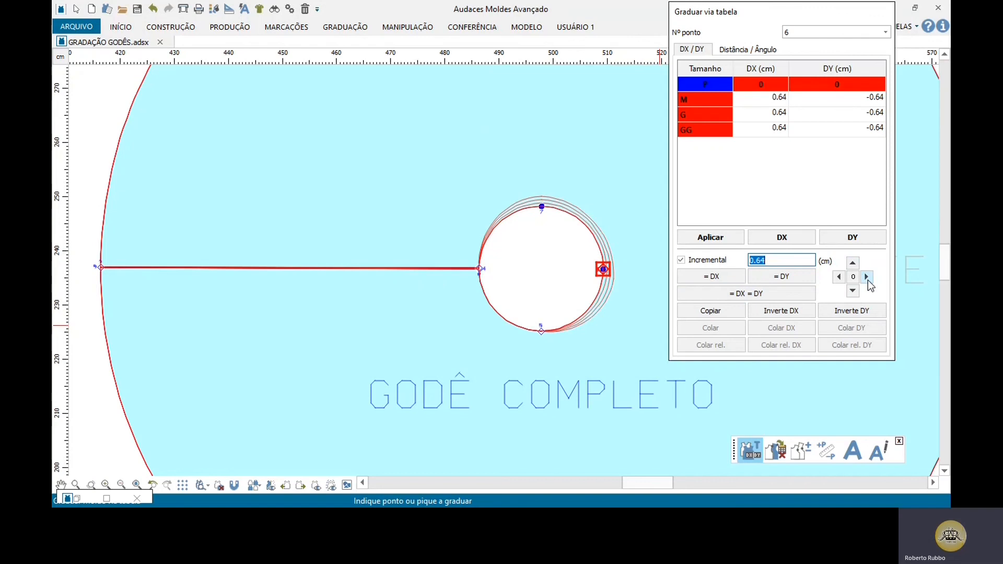
{"action": "left_click", "coordinate": [853, 278]}
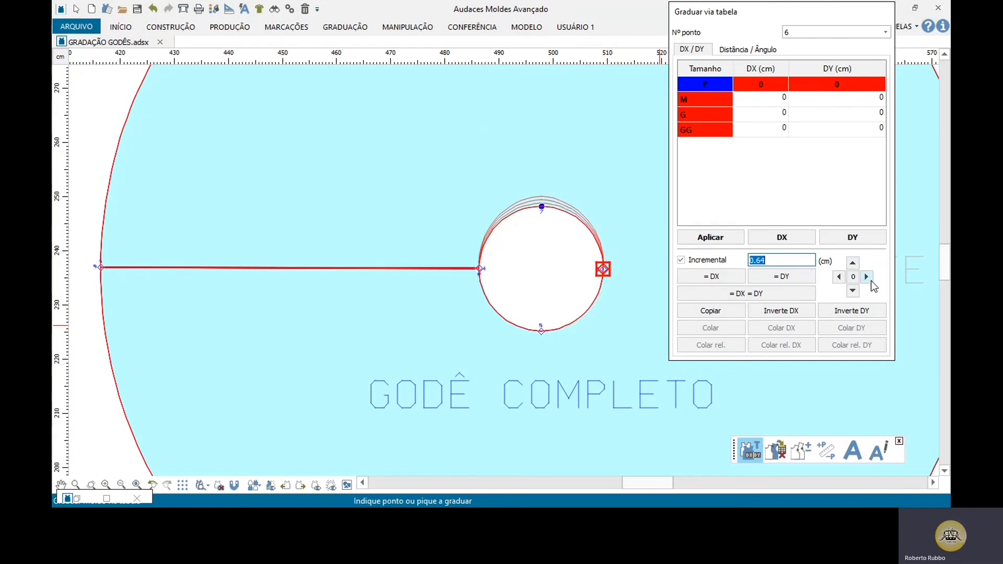
Grade the lower waist point with DY -0.64 cm and both coincident left waist points with DX -0.64 cm, then finish grading the waist
{"action": "left_click", "coordinate": [541, 330]}
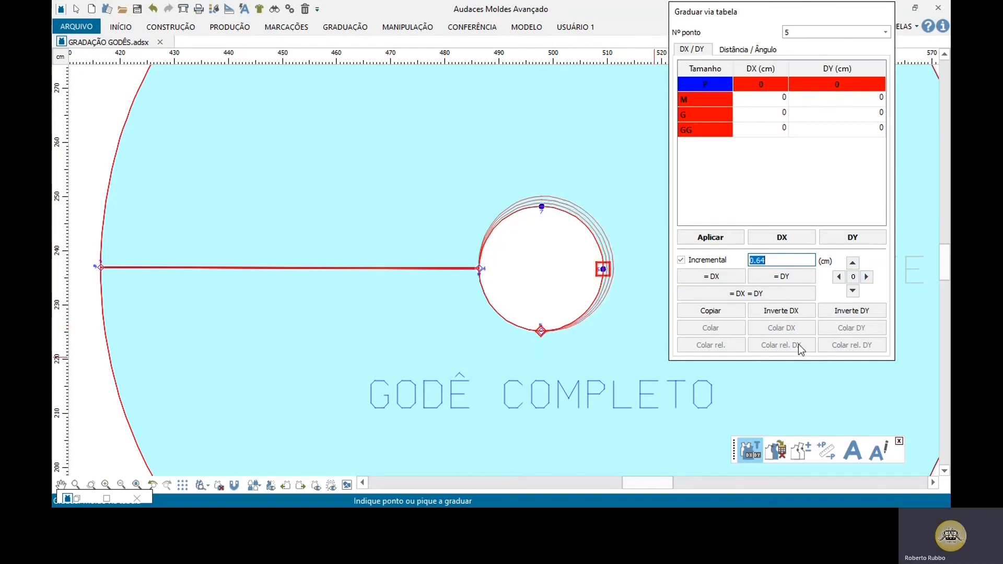
{"action": "left_click", "coordinate": [852, 291]}
{"action": "left_click", "coordinate": [479, 268]}
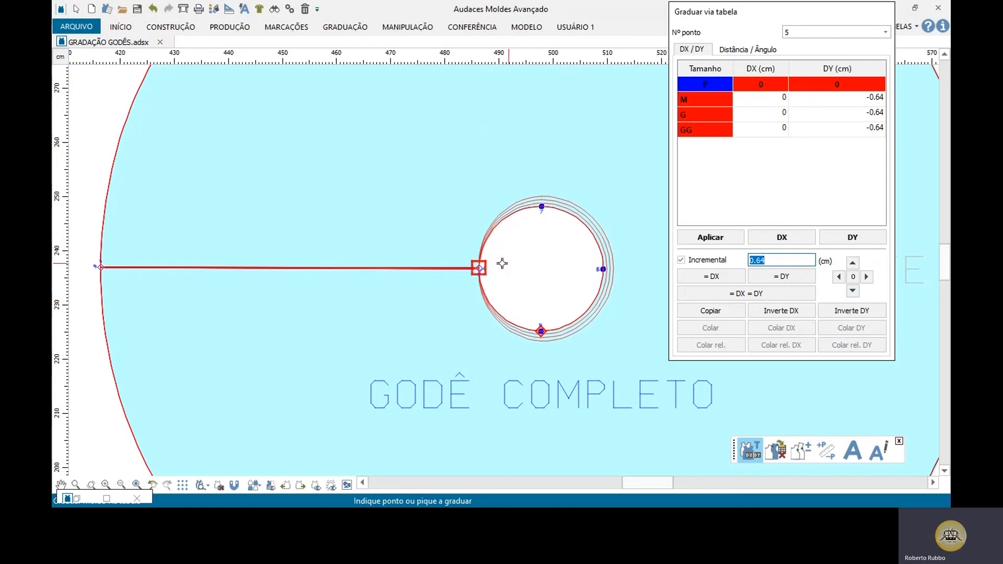
{"action": "left_click", "coordinate": [839, 277]}
{"action": "scroll", "coordinate": [448, 282], "scroll_direction": "up", "scroll_amount": 2}
{"action": "left_click", "coordinate": [499, 260]}
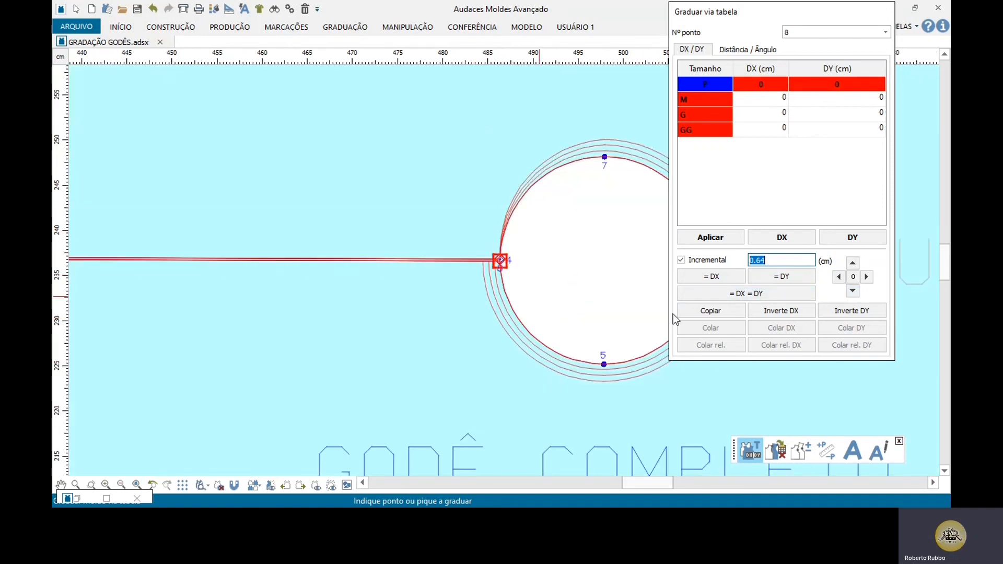
{"action": "left_click", "coordinate": [838, 277]}
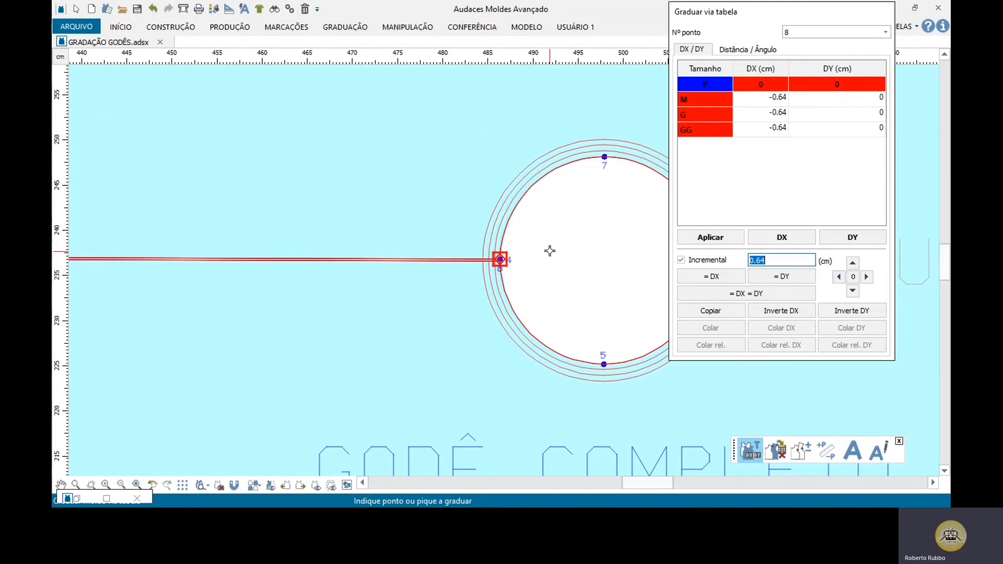
{"action": "right_click", "coordinate": [538, 269]}
{"action": "scroll", "coordinate": [554, 258], "scroll_direction": "down", "scroll_amount": 1}
{"action": "scroll", "coordinate": [554, 258], "scroll_direction": "down", "scroll_amount": 4}
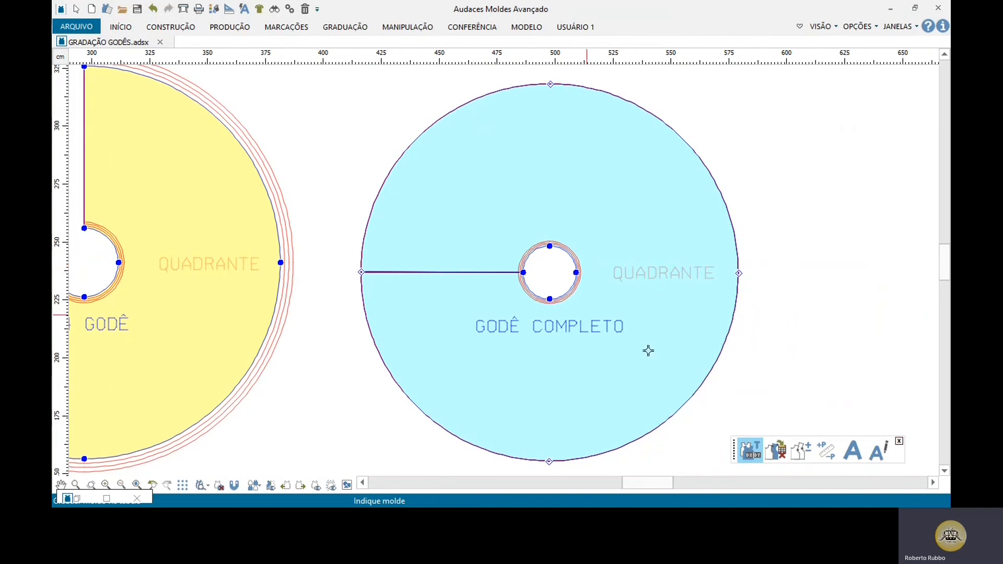
{"action": "left_click", "coordinate": [737, 314]}
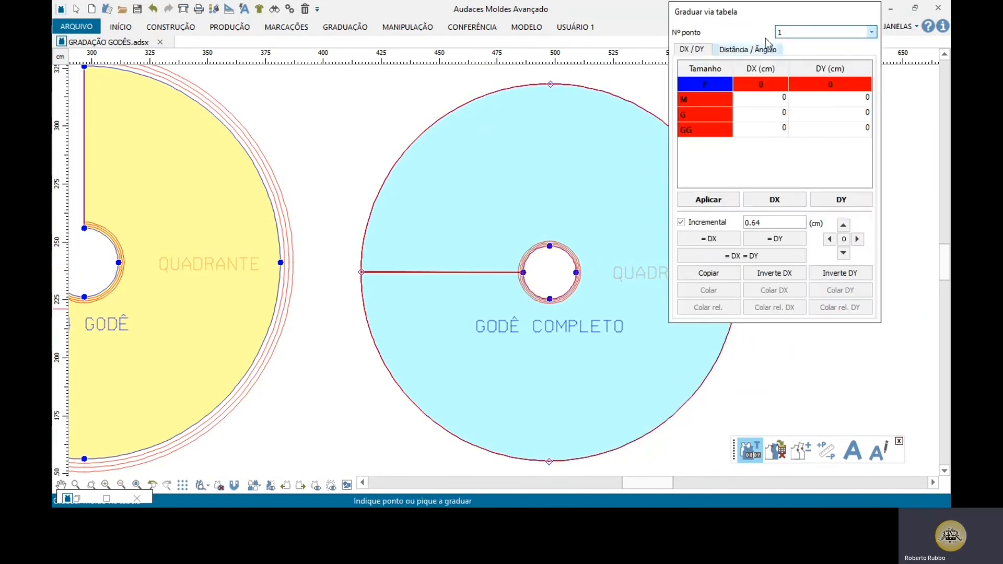
{"action": "left_click_drag", "start_coordinate": [765, 13], "coordinate": [181, 74]}
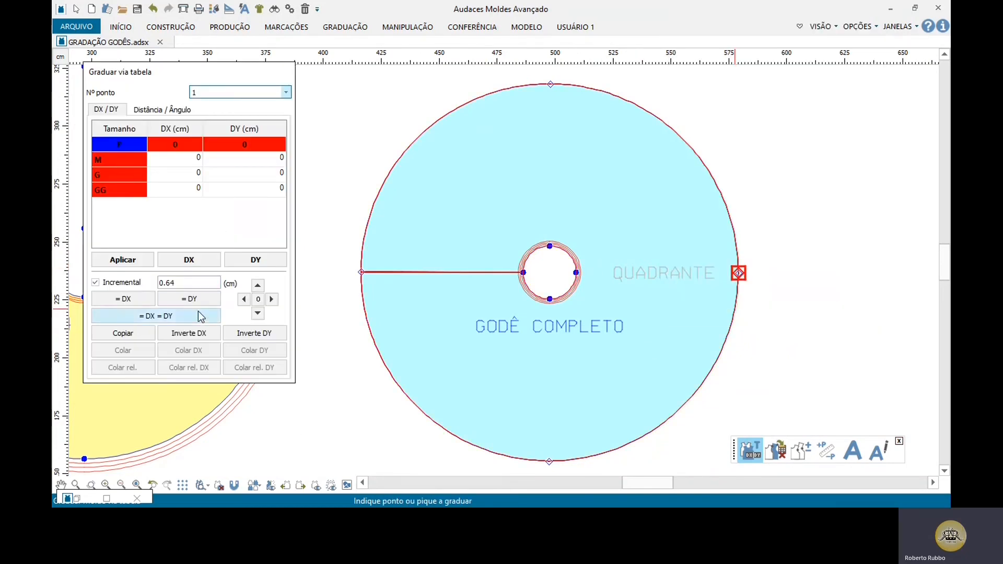
{"action": "left_click", "coordinate": [163, 281]}
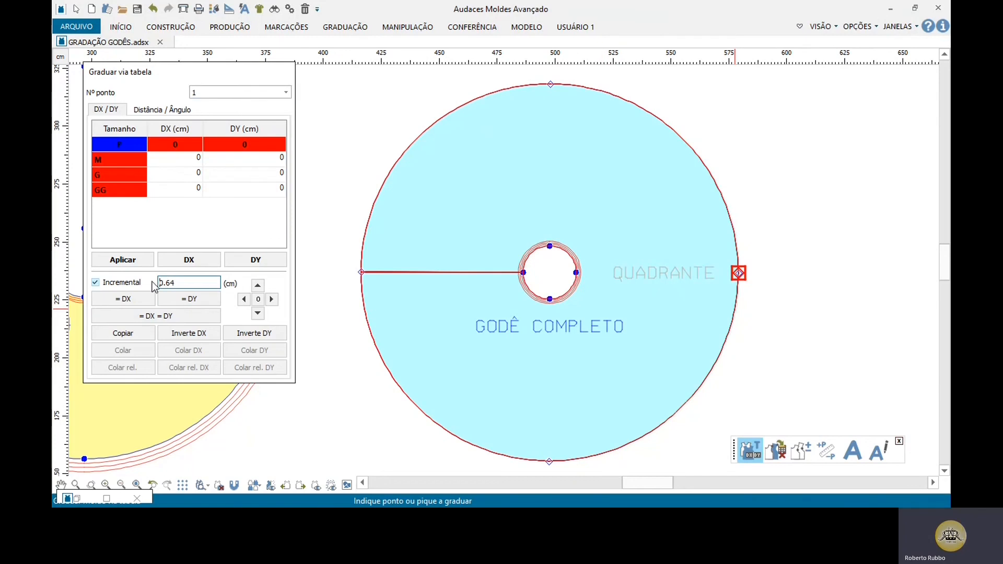
{"action": "key", "text": "Delete"}
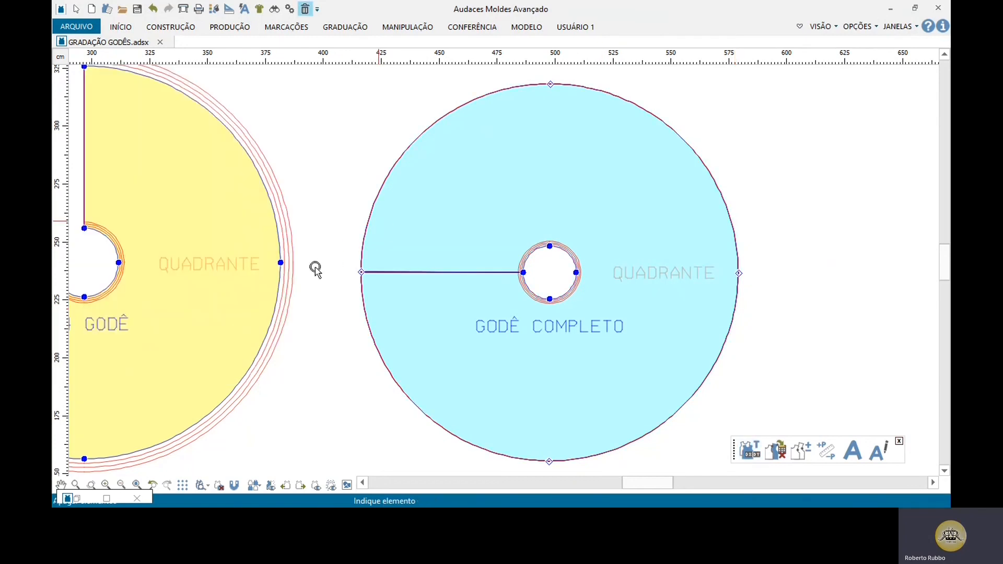
Grade the GODÊ COMPLETO's right hem point with an incremental DX of 1.64 cm and its lower hem point with DY -1.64 cm
{"action": "left_click", "coordinate": [751, 451]}
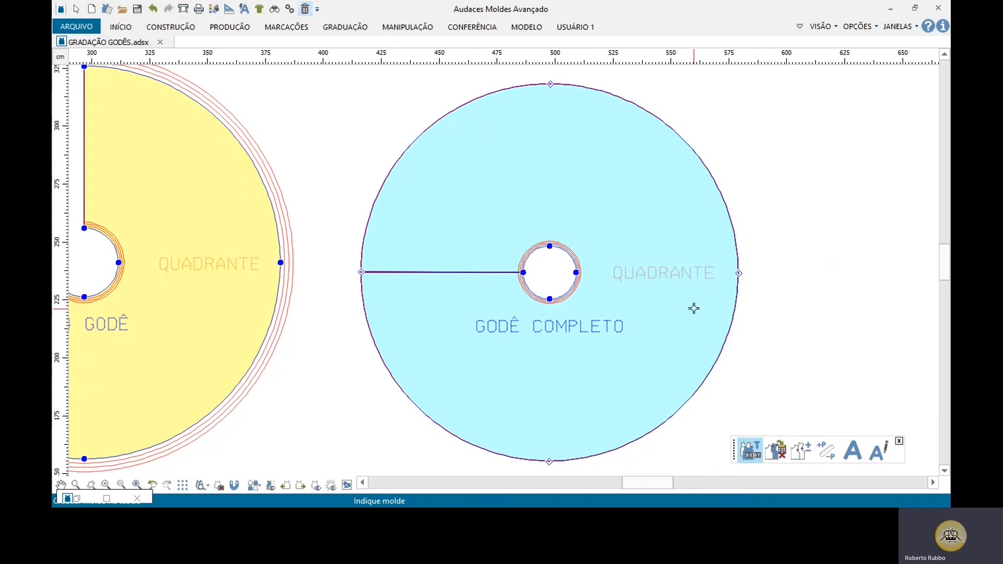
{"action": "left_click", "coordinate": [742, 272]}
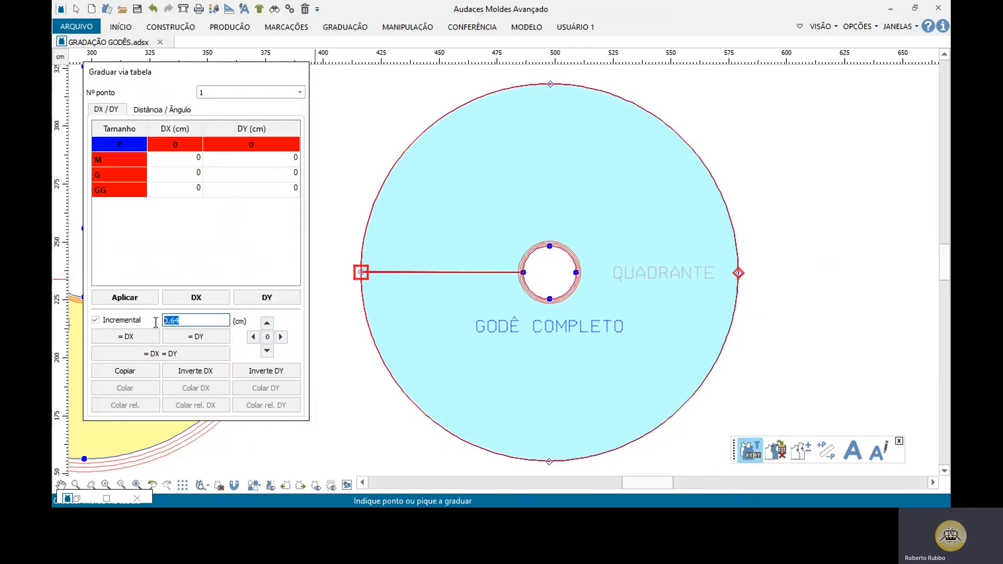
{"action": "type", "text": "1.64"}
{"action": "left_click", "coordinate": [281, 337]}
{"action": "left_click", "coordinate": [558, 459]}
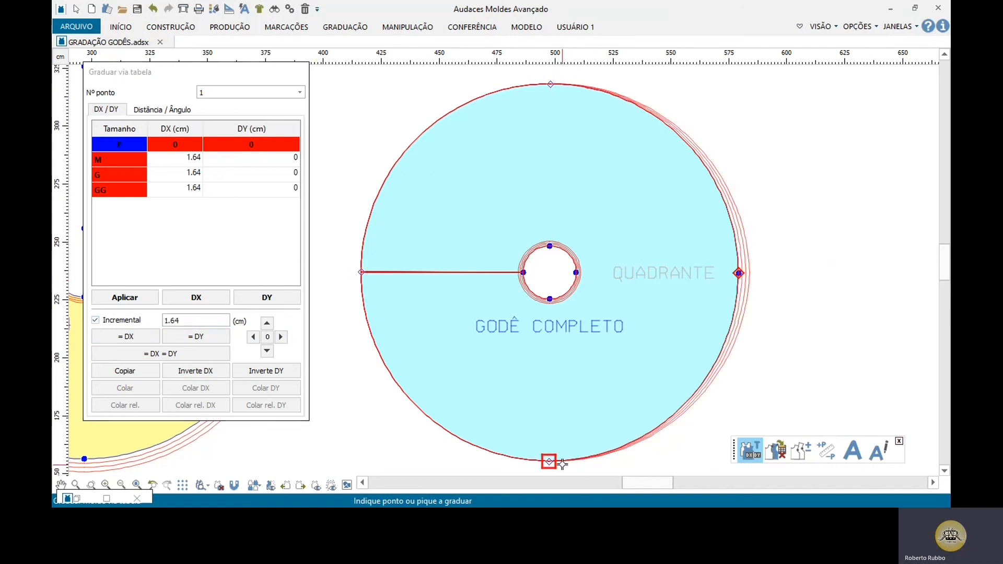
{"action": "left_click", "coordinate": [267, 351]}
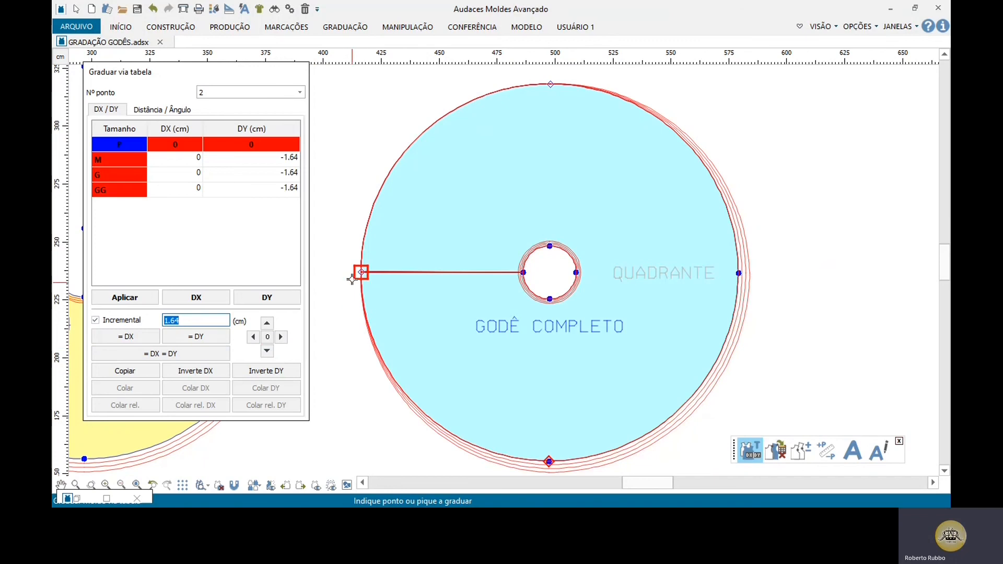
Grade both coincident left hem points with DX -1.64 cm and the upper hem point with DY 1.64 cm, then finish grading the hem
{"action": "left_click", "coordinate": [361, 272]}
{"action": "left_click", "coordinate": [252, 337]}
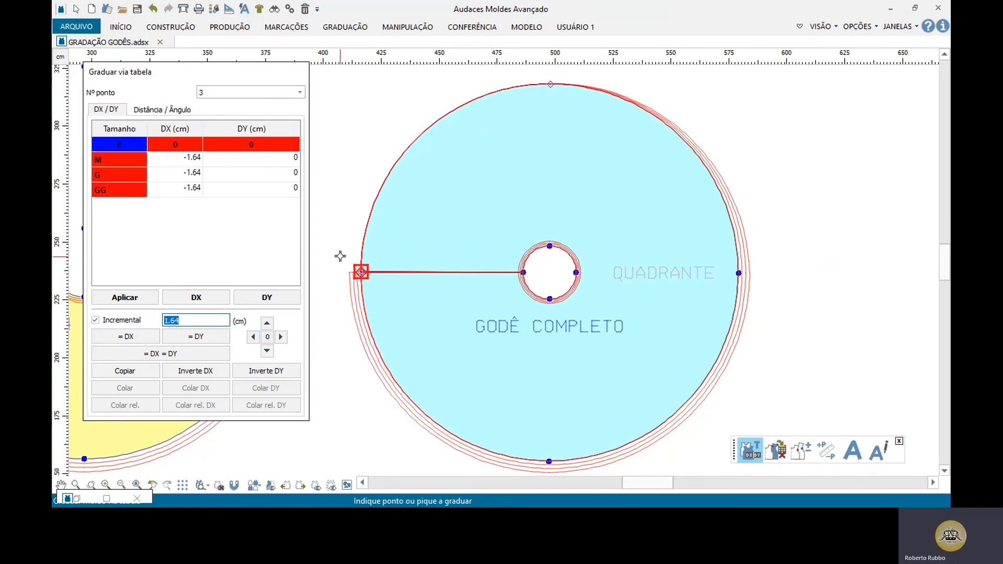
{"action": "left_click", "coordinate": [361, 273]}
{"action": "left_click", "coordinate": [253, 337]}
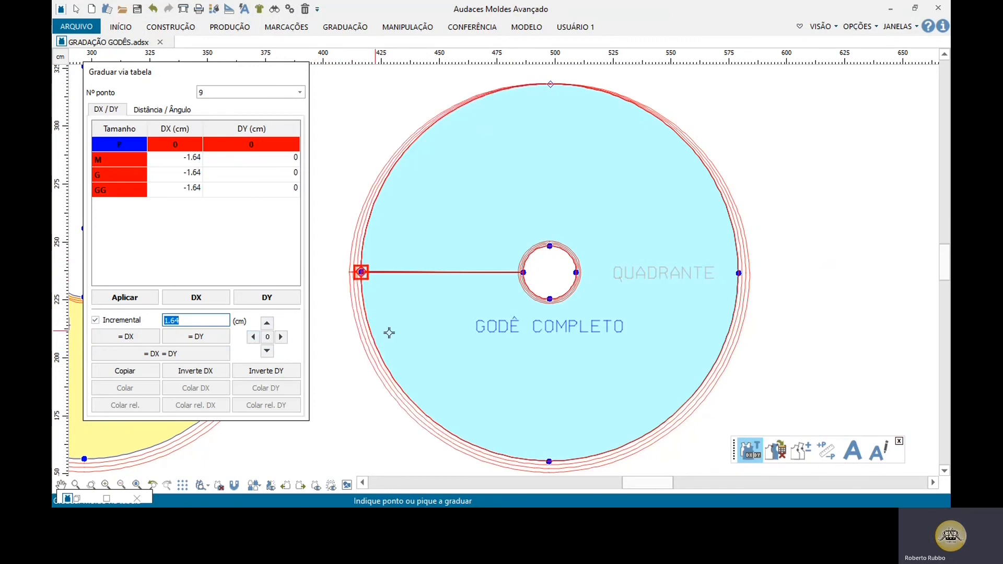
{"action": "left_click", "coordinate": [550, 84]}
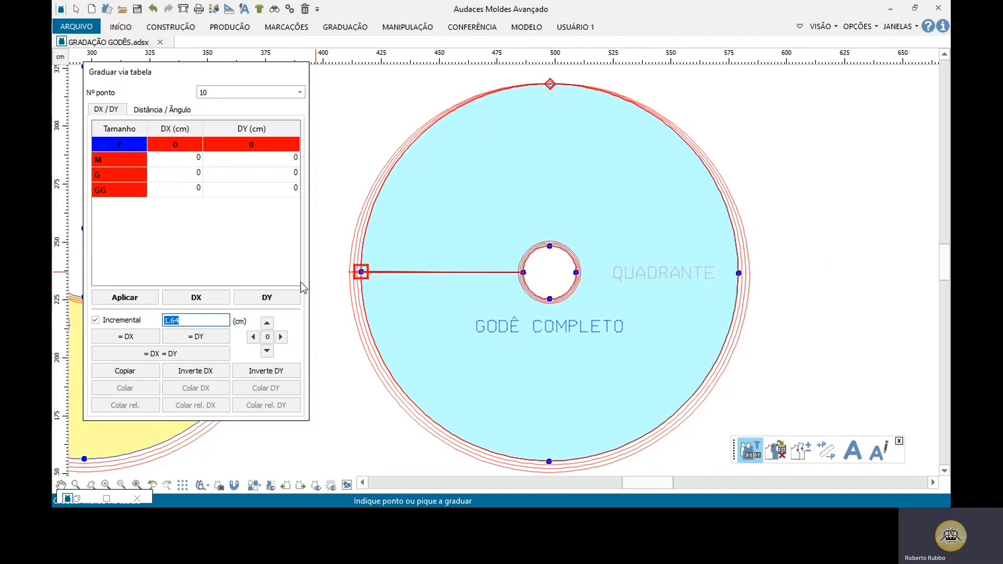
{"action": "left_click", "coordinate": [267, 322]}
{"action": "right_click", "coordinate": [530, 329]}
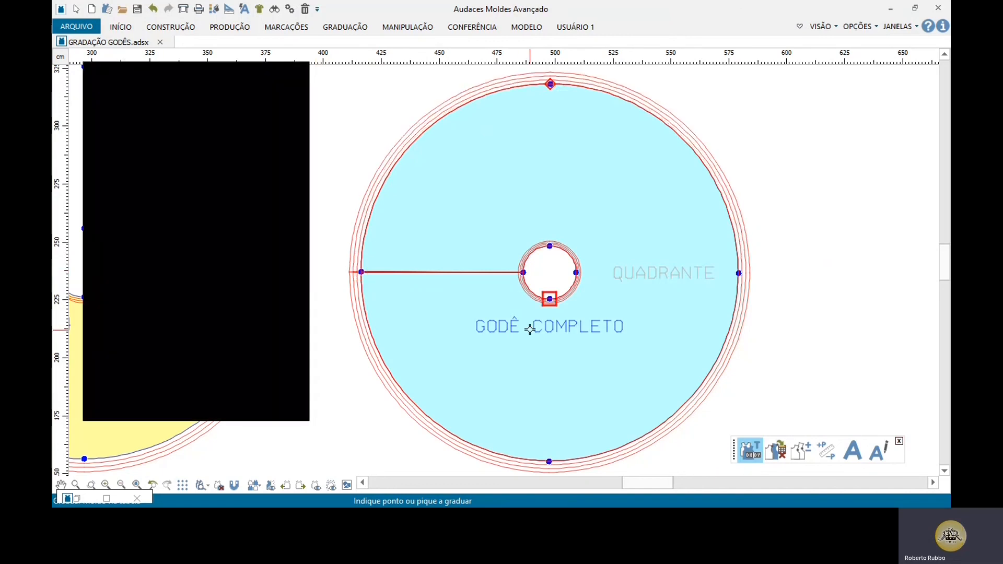
Compare the perimeter differences between sizes for the four waist arcs of the GODÊ COMPLETO
{"action": "scroll", "coordinate": [539, 289], "scroll_direction": "up", "scroll_amount": 4}
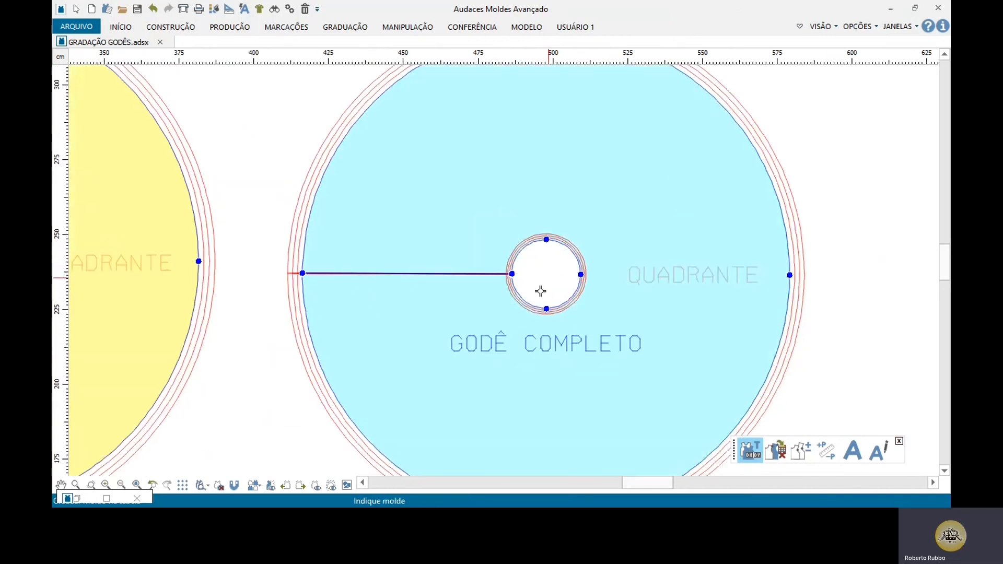
{"action": "left_click", "coordinate": [827, 450]}
{"action": "left_click_drag", "start_coordinate": [575, 178], "coordinate": [581, 16]}
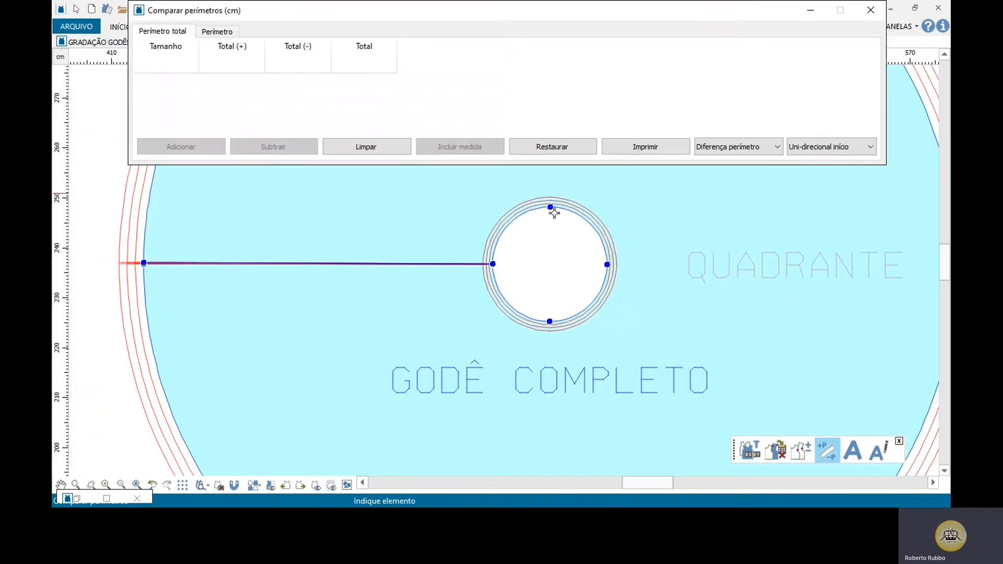
{"action": "left_click", "coordinate": [504, 295]}
{"action": "left_click", "coordinate": [583, 309]}
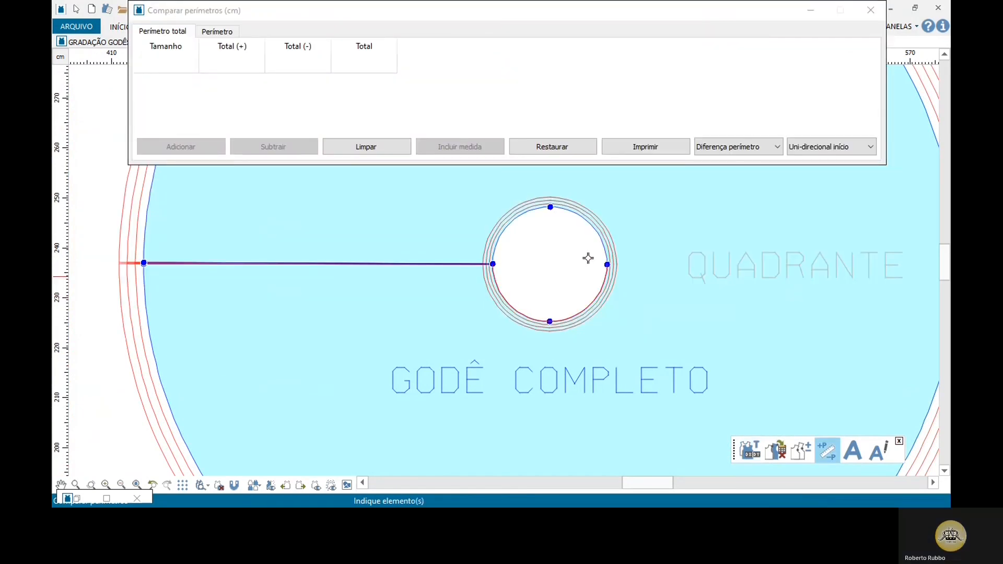
{"action": "left_click", "coordinate": [593, 228]}
{"action": "left_click", "coordinate": [518, 217]}
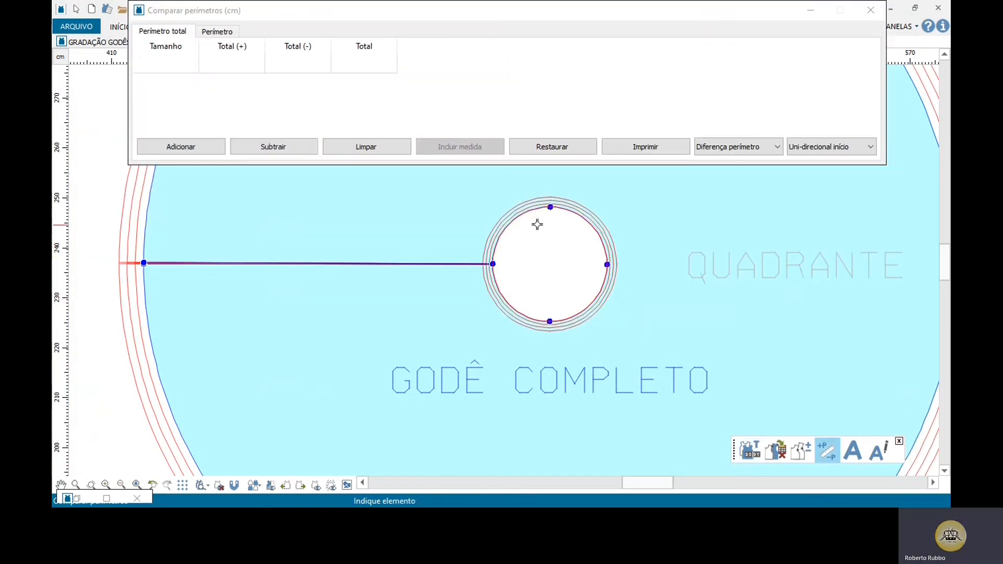
{"action": "left_click", "coordinate": [182, 147]}
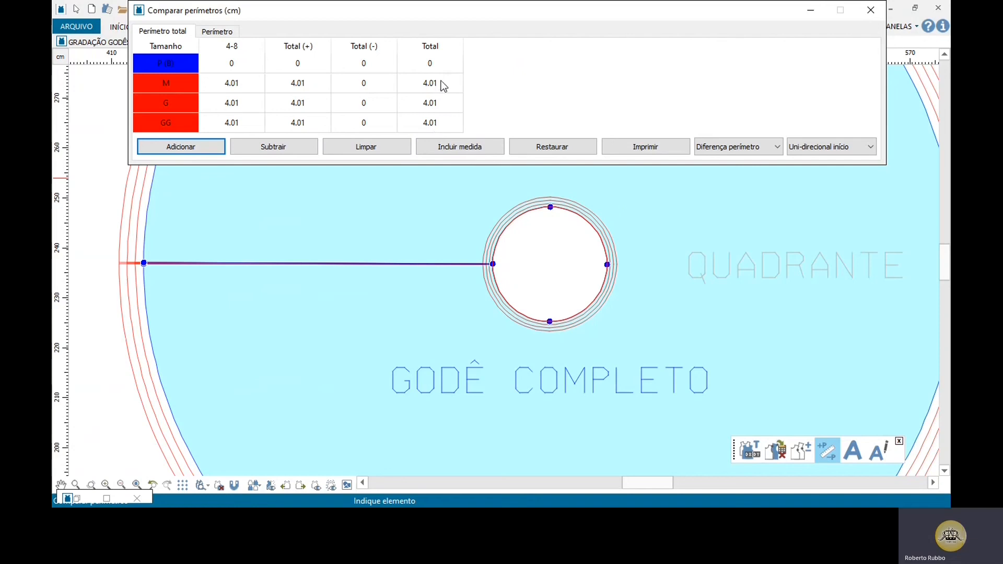
Examine the graded sizes of all four skirt patterns side by side, then close the perimeter comparison
{"action": "left_click", "coordinate": [563, 285]}
{"action": "scroll", "coordinate": [571, 336], "scroll_direction": "down", "scroll_amount": 3}
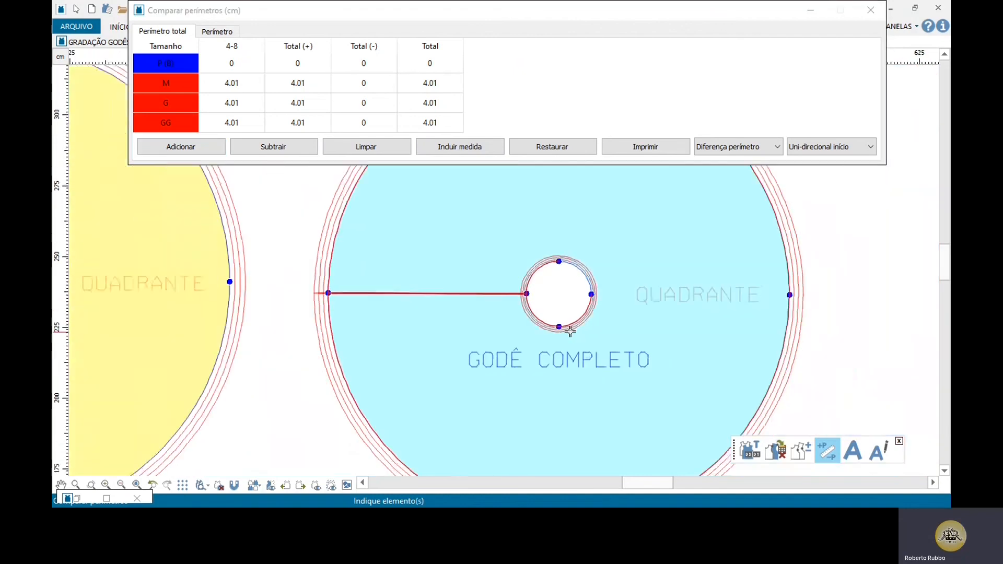
{"action": "scroll", "coordinate": [576, 328], "scroll_direction": "down", "scroll_amount": 2}
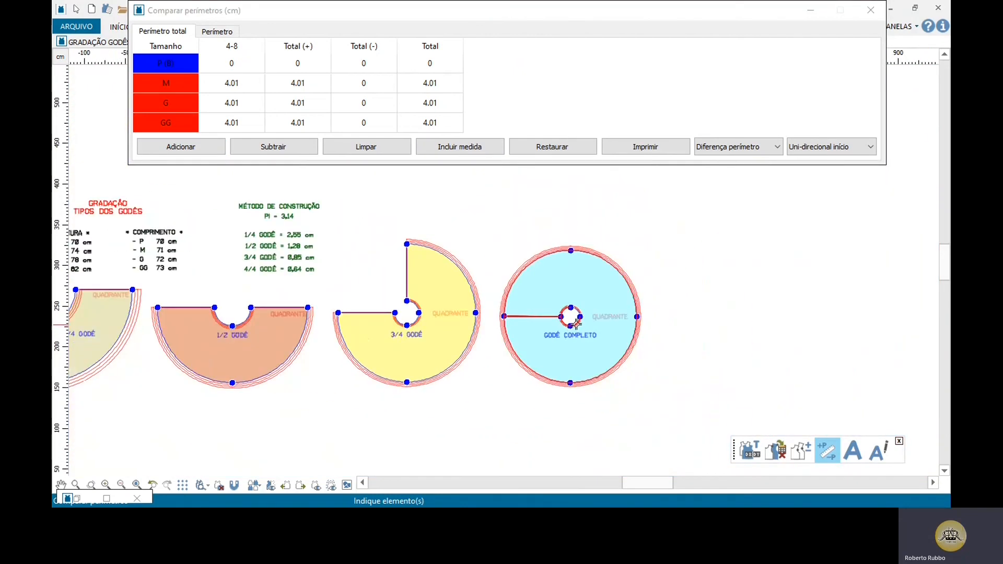
{"action": "scroll", "coordinate": [533, 310], "scroll_direction": "down", "scroll_amount": 2}
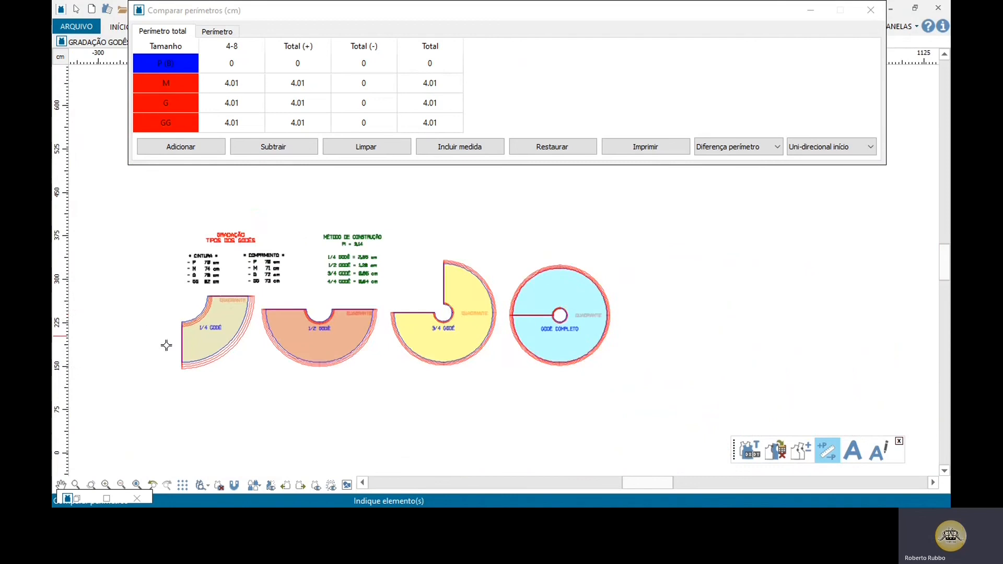
{"action": "scroll", "coordinate": [188, 339], "scroll_direction": "up", "scroll_amount": 2}
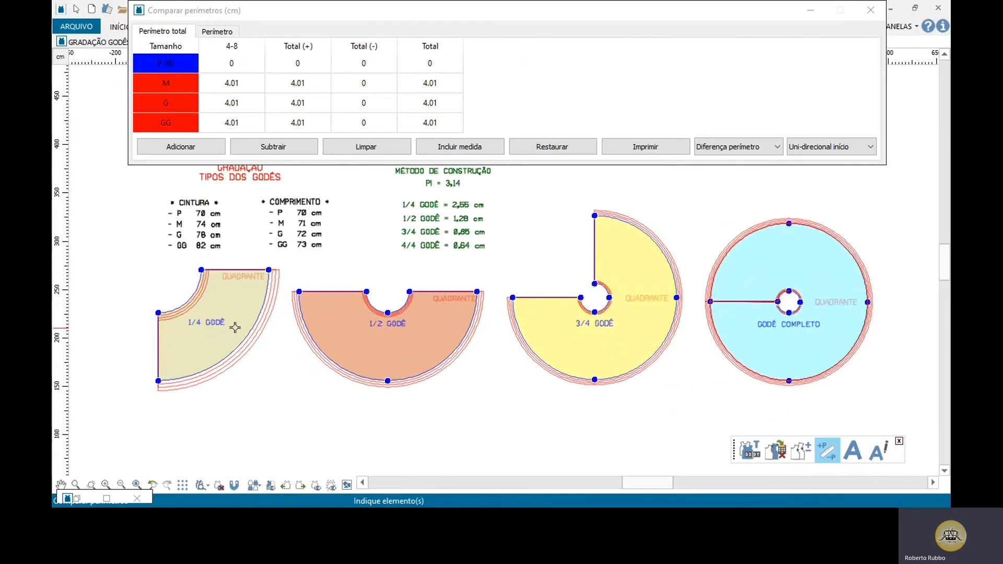
{"action": "scroll", "coordinate": [235, 327], "scroll_direction": "up", "scroll_amount": 1}
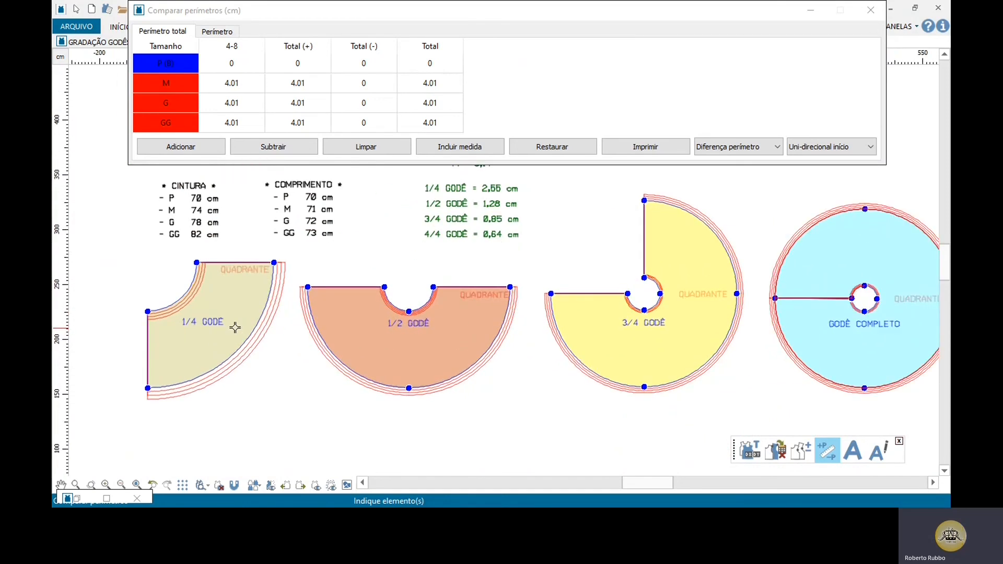
{"action": "scroll", "coordinate": [187, 336], "scroll_direction": "down", "scroll_amount": 1}
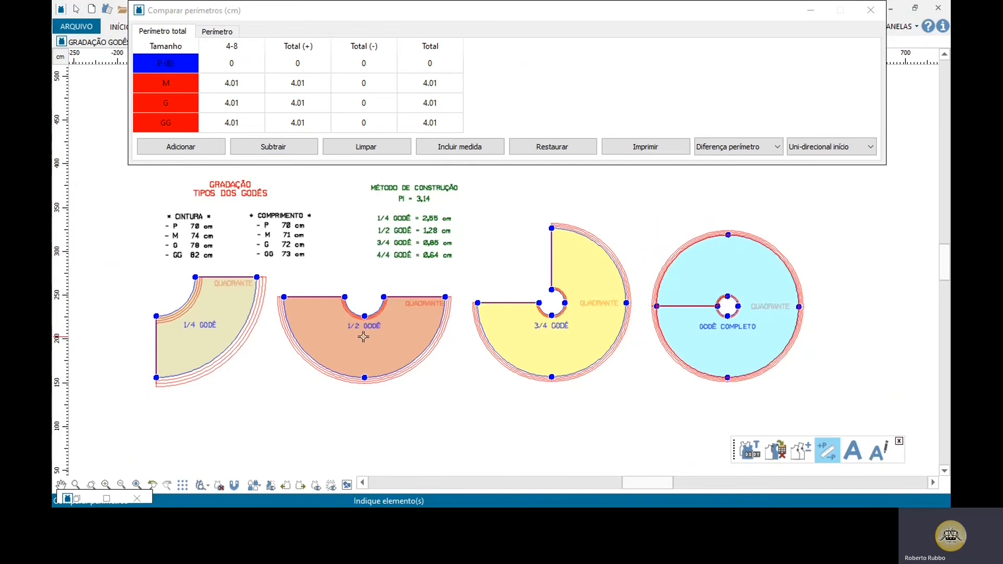
{"action": "scroll", "coordinate": [360, 336], "scroll_direction": "up", "scroll_amount": 1}
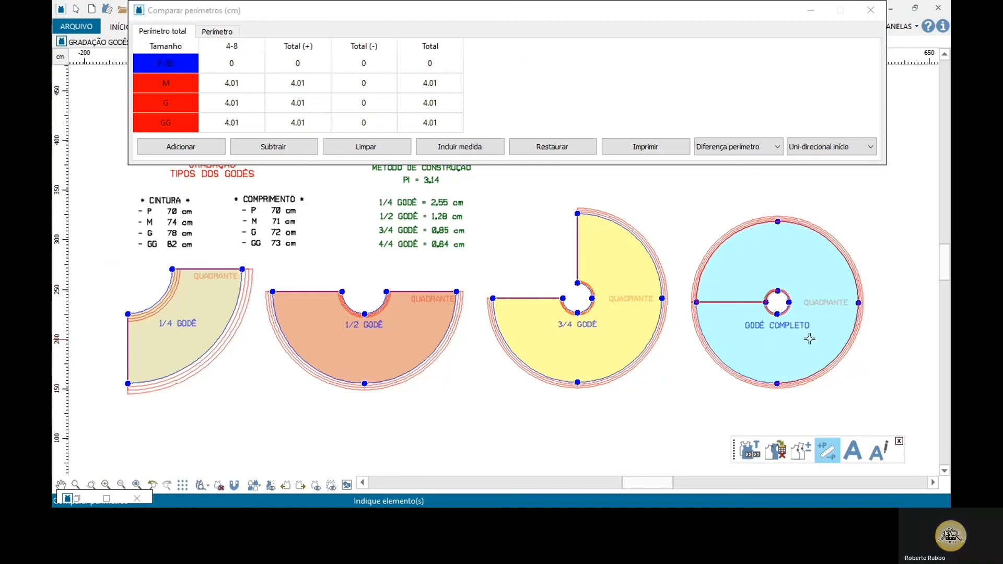
{"action": "left_click", "coordinate": [699, 399]}
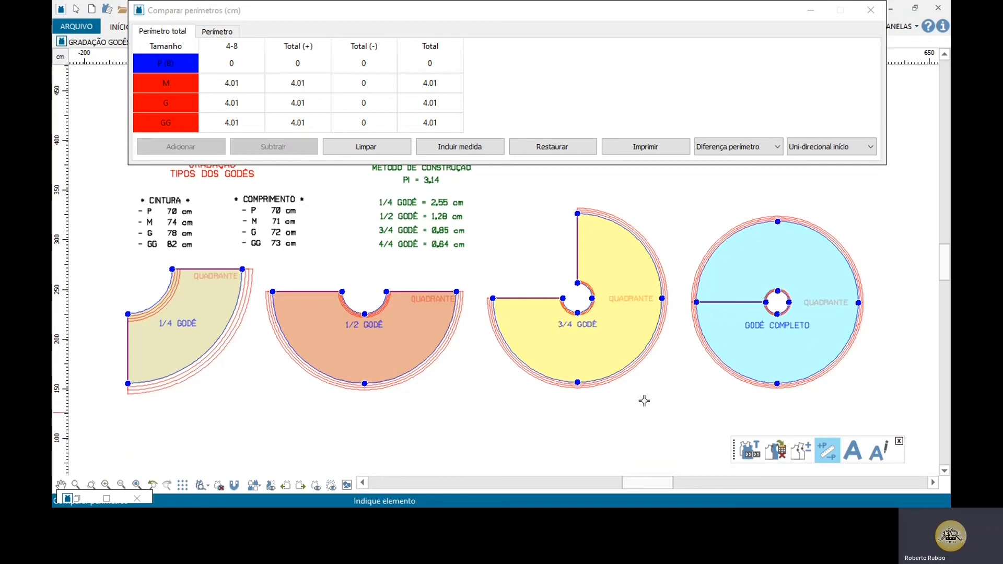
{"action": "key", "text": "Escape"}
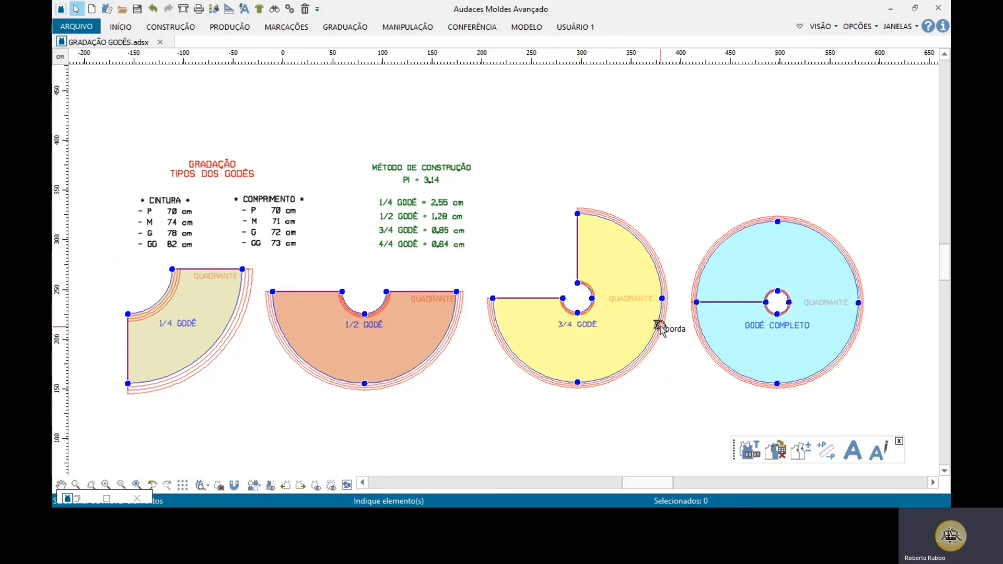
Open the grading properties of the 3/4 GODÊ and add three new sizes after GG
{"action": "scroll", "coordinate": [659, 329], "scroll_direction": "up", "scroll_amount": 3}
{"action": "scroll", "coordinate": [659, 329], "scroll_direction": "up", "scroll_amount": 1}
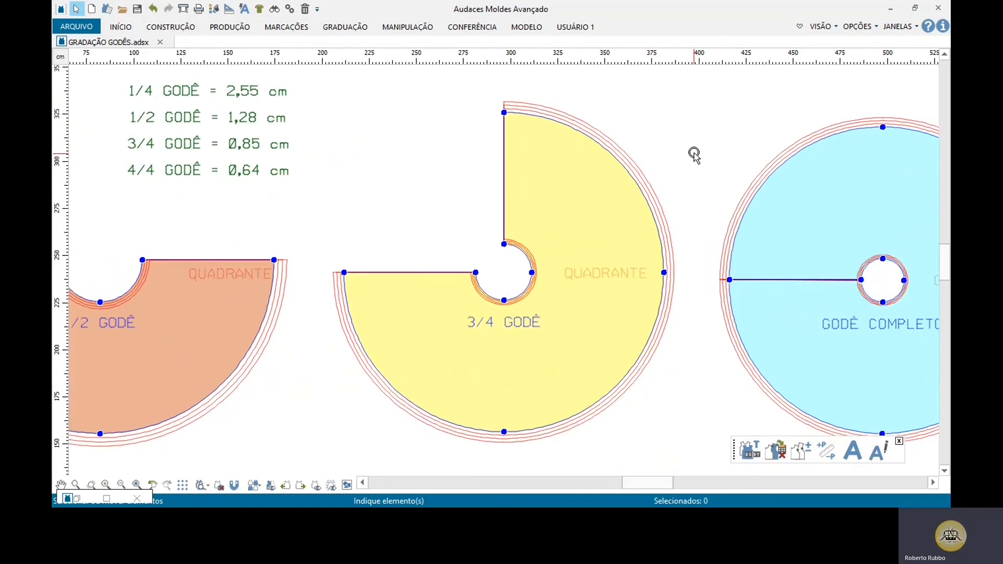
{"action": "left_click", "coordinate": [623, 167]}
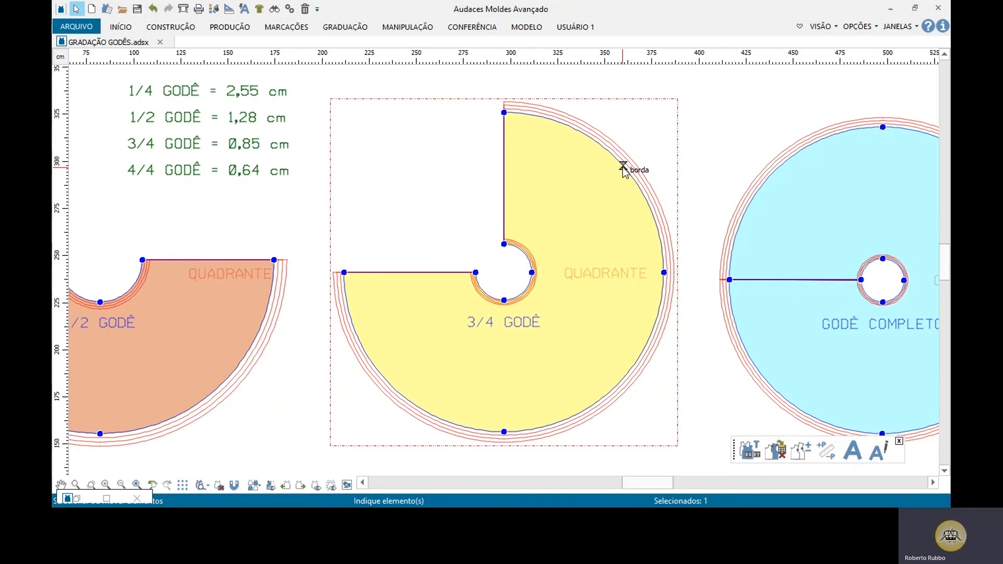
{"action": "double_click", "coordinate": [630, 166]}
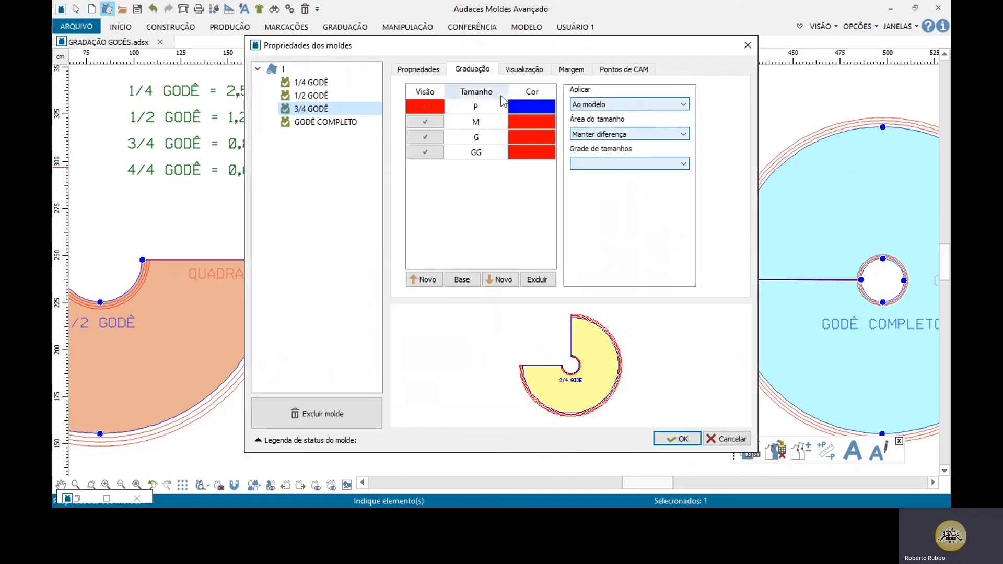
{"action": "left_click", "coordinate": [476, 153]}
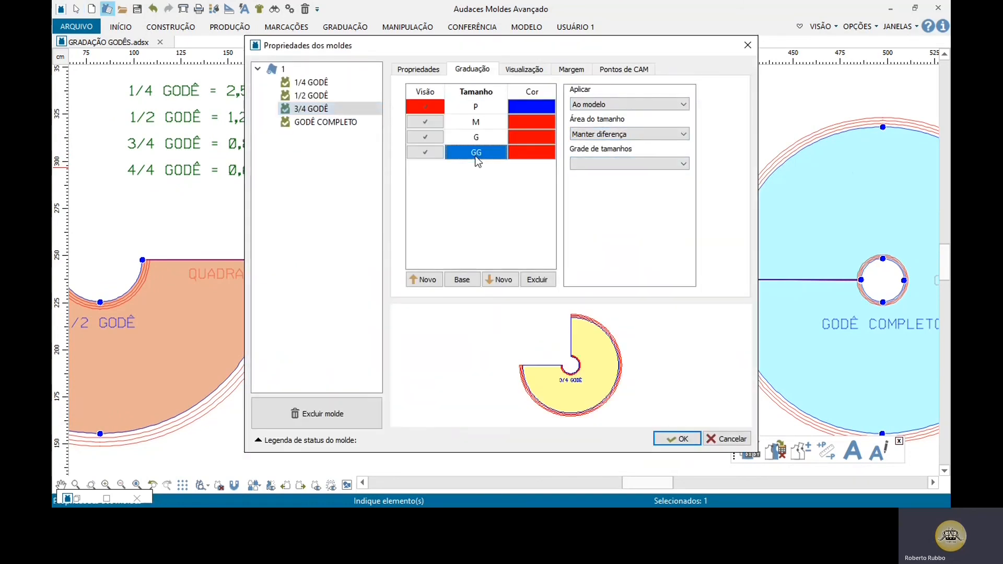
{"action": "left_click", "coordinate": [509, 281]}
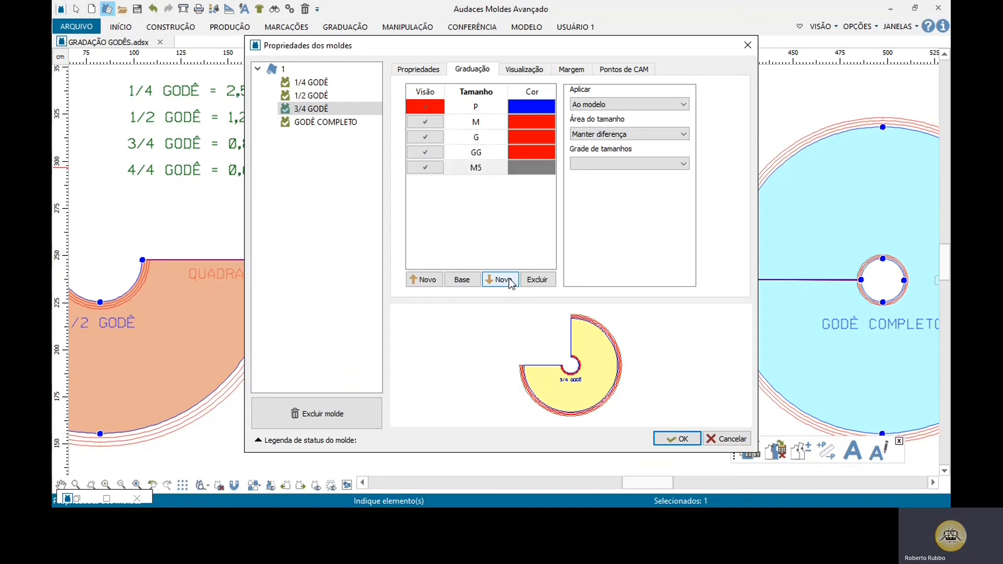
{"action": "left_click", "coordinate": [509, 281]}
{"action": "left_click", "coordinate": [510, 281]}
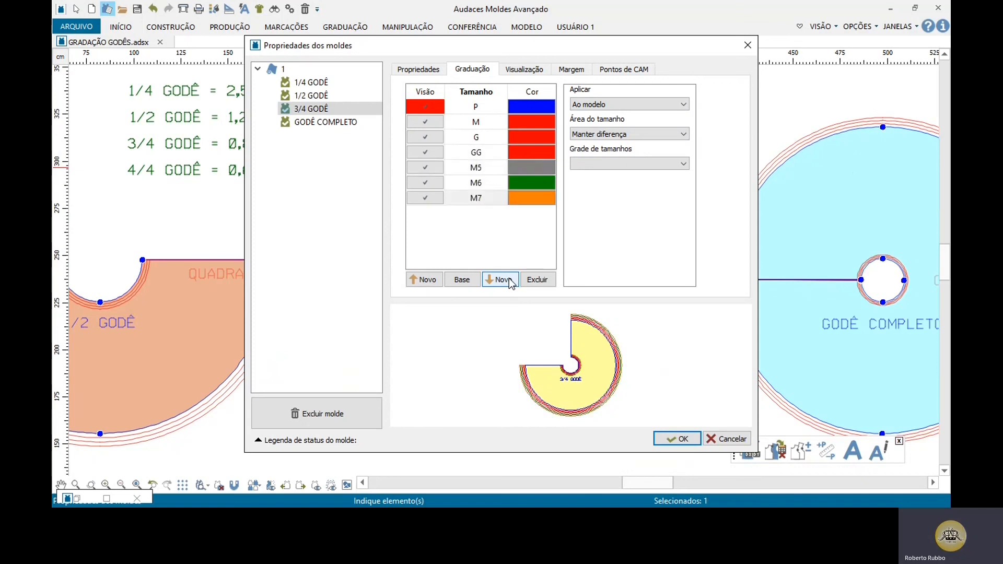
Set the colour of the three new sizes after GG to black (#000000)
{"action": "left_click", "coordinate": [541, 168]}
{"action": "left_click", "coordinate": [351, 156]}
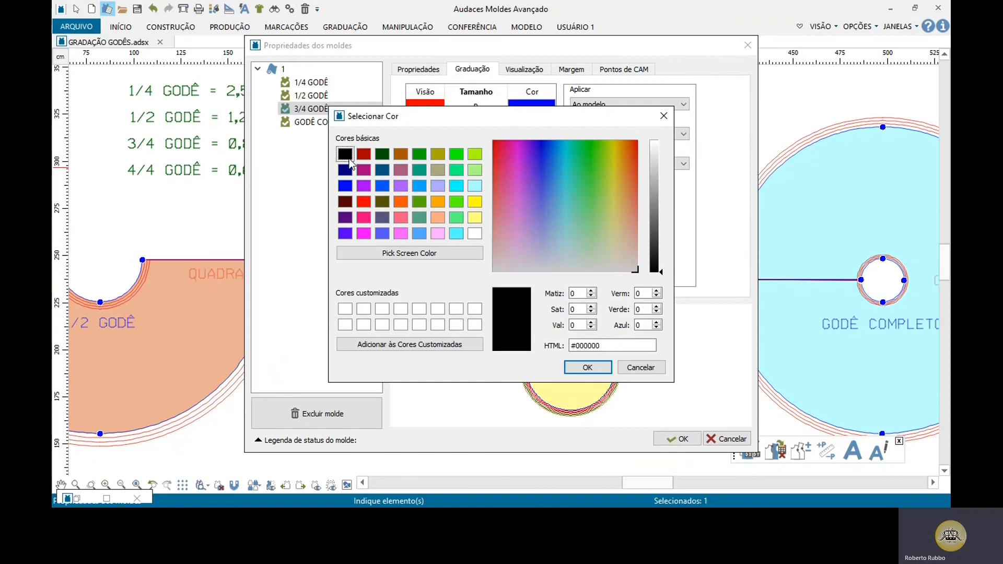
{"action": "left_click", "coordinate": [586, 368]}
{"action": "left_click", "coordinate": [532, 184]}
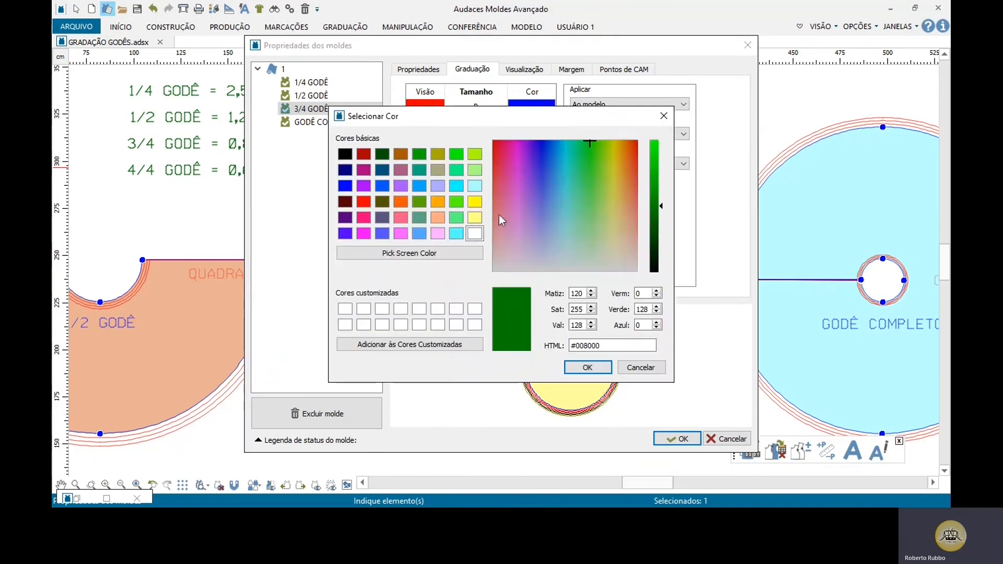
{"action": "left_click", "coordinate": [345, 154]}
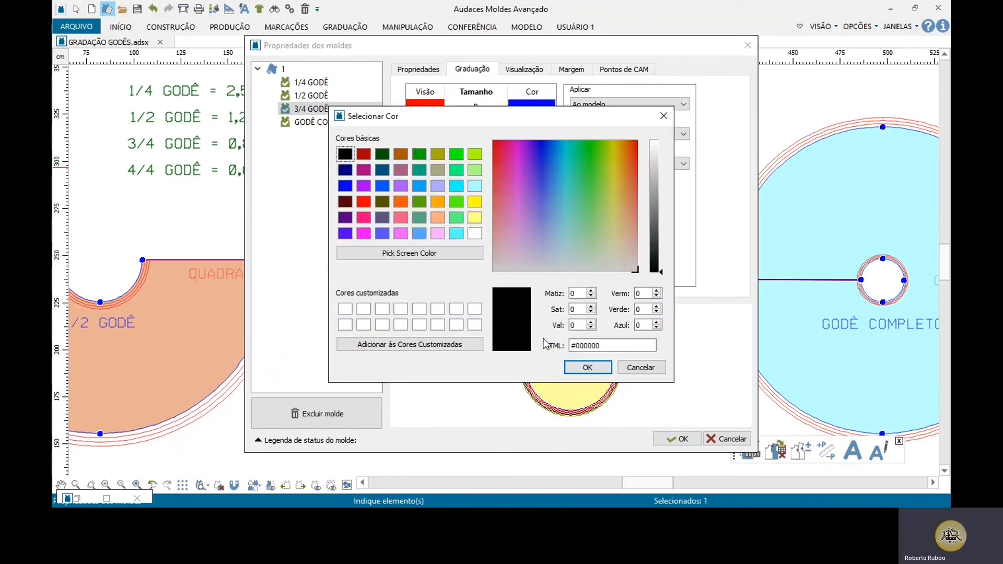
{"action": "left_click", "coordinate": [586, 367]}
{"action": "left_click", "coordinate": [532, 198]}
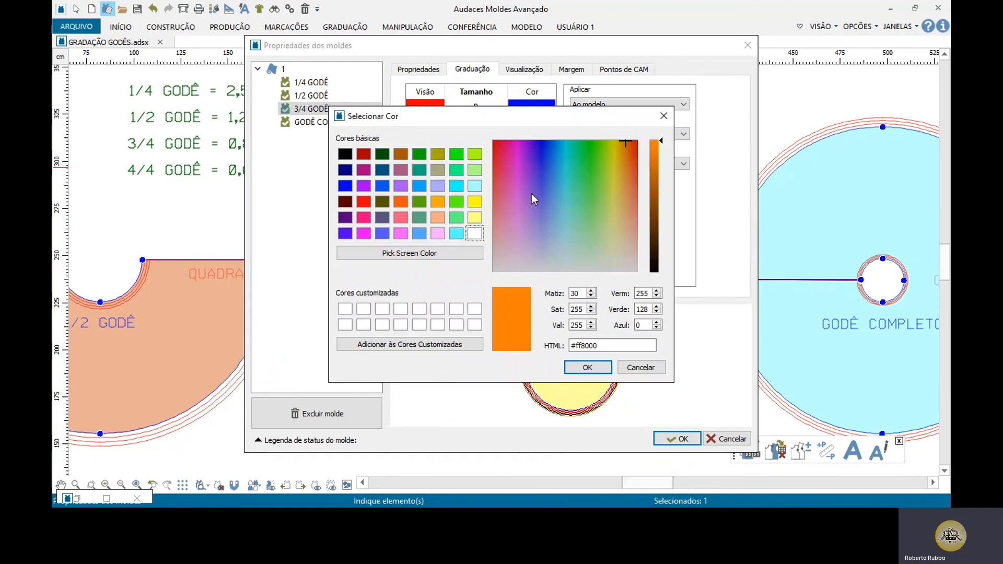
{"action": "left_click", "coordinate": [344, 154]}
{"action": "left_click", "coordinate": [600, 368]}
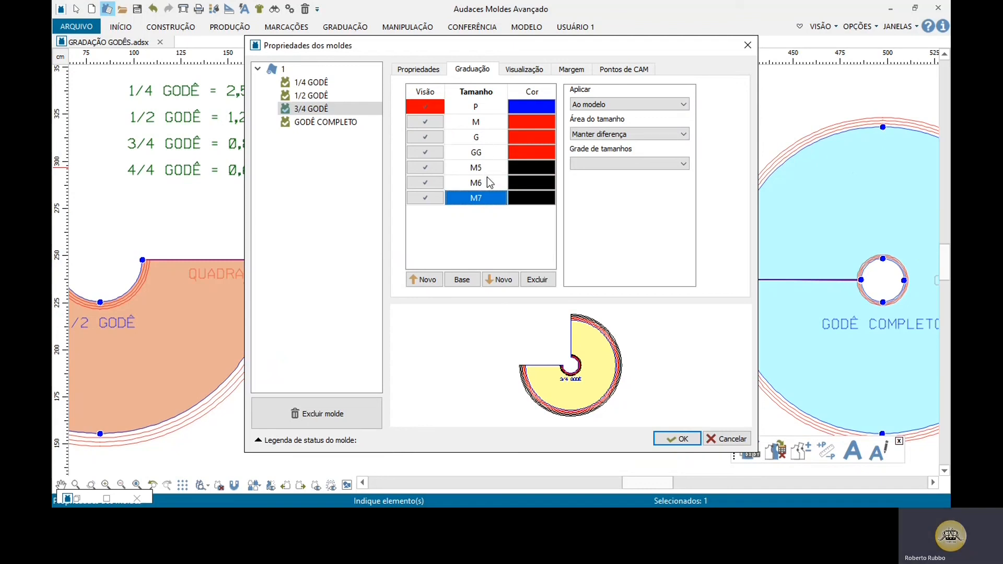
Add two more sizes after M7, colour both purple (#aa55ff) and apply the extended size grid
{"action": "left_click", "coordinate": [505, 281]}
{"action": "left_click", "coordinate": [504, 281]}
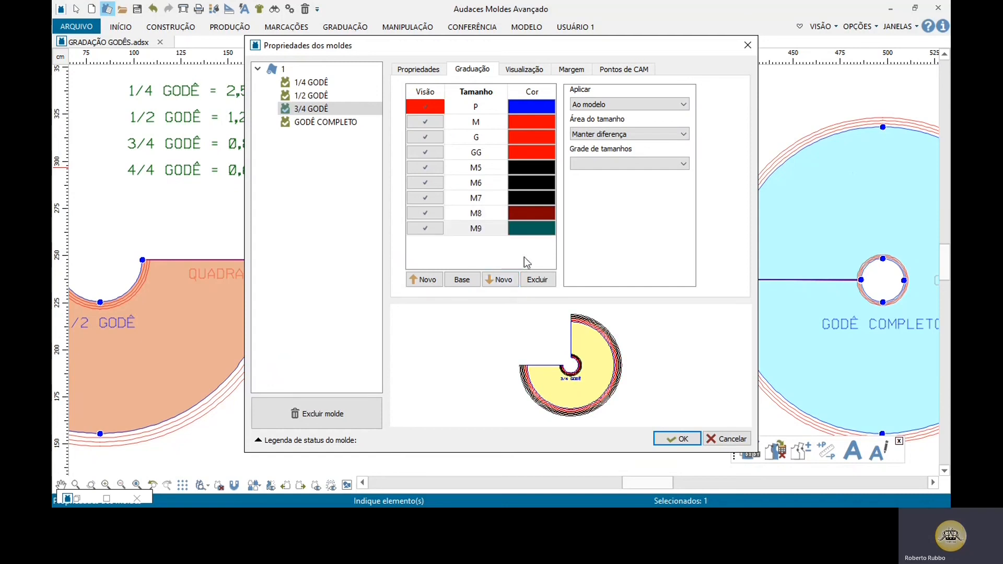
{"action": "left_click", "coordinate": [537, 213]}
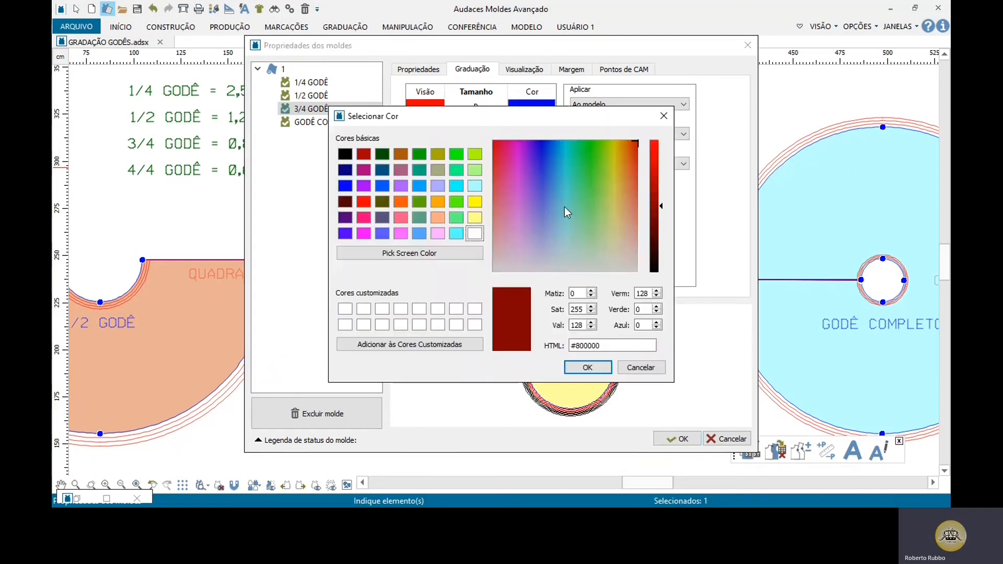
{"action": "left_click", "coordinate": [401, 186]}
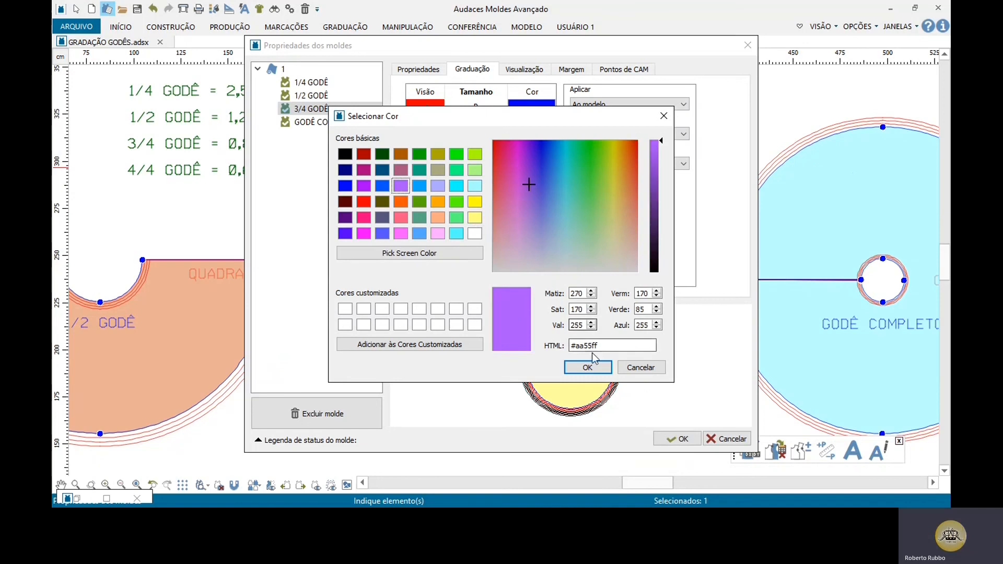
{"action": "left_click", "coordinate": [587, 368]}
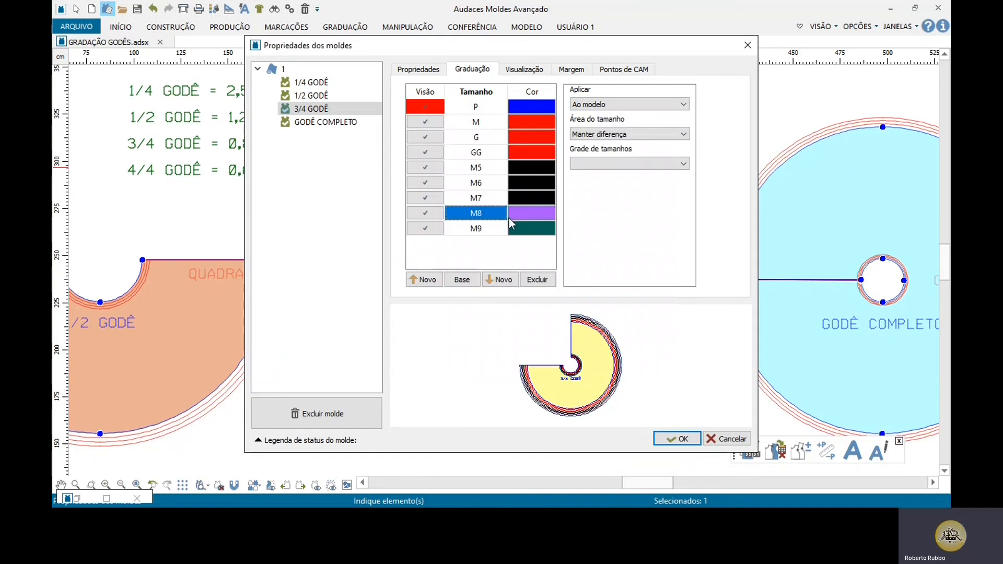
{"action": "left_click", "coordinate": [532, 234]}
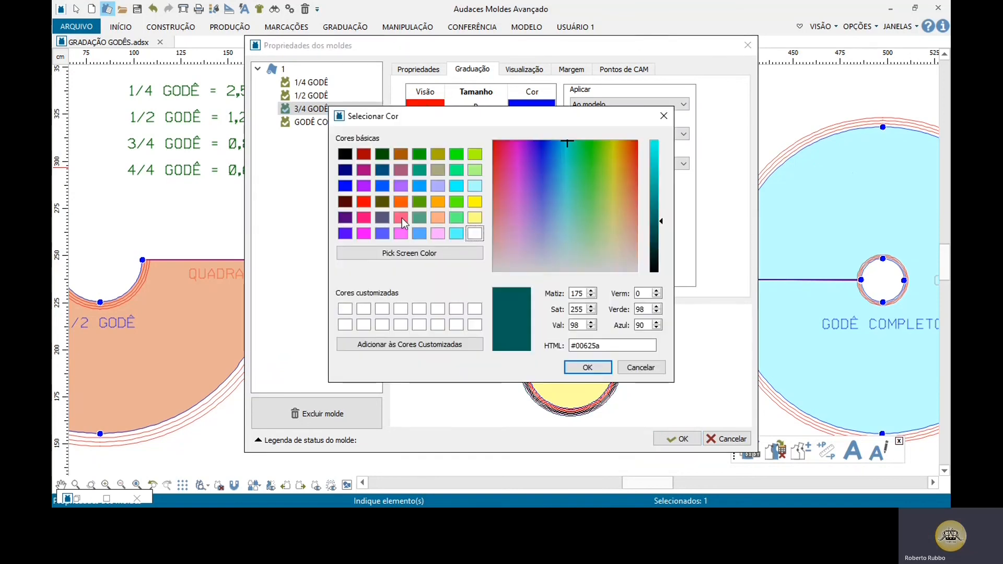
{"action": "left_click", "coordinate": [401, 190]}
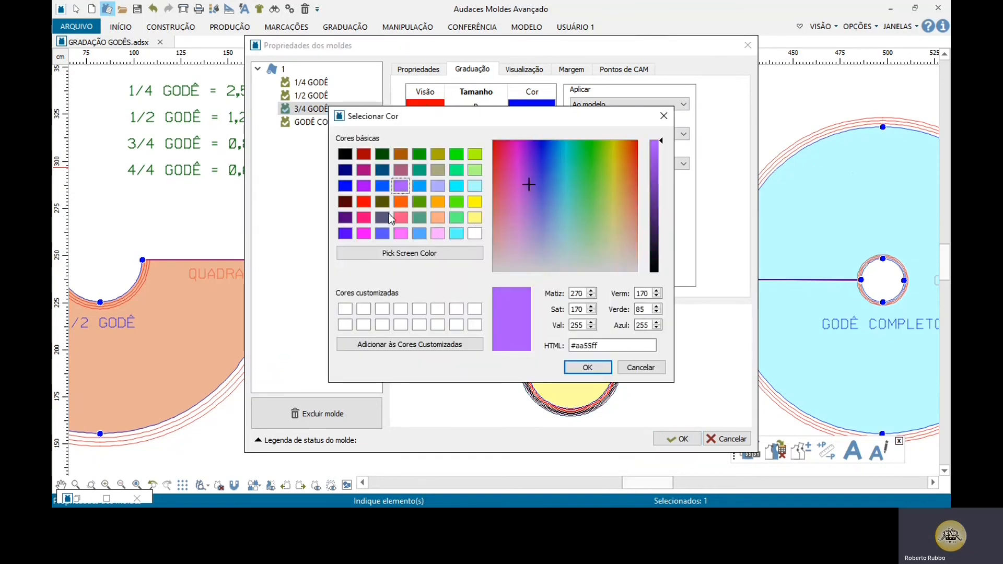
{"action": "left_click", "coordinate": [598, 368]}
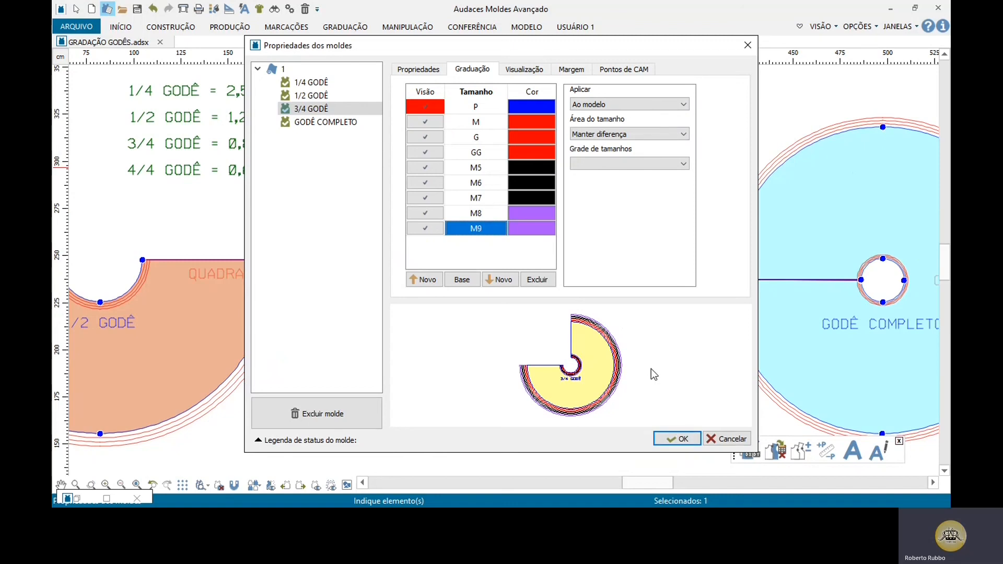
{"action": "left_click", "coordinate": [681, 440]}
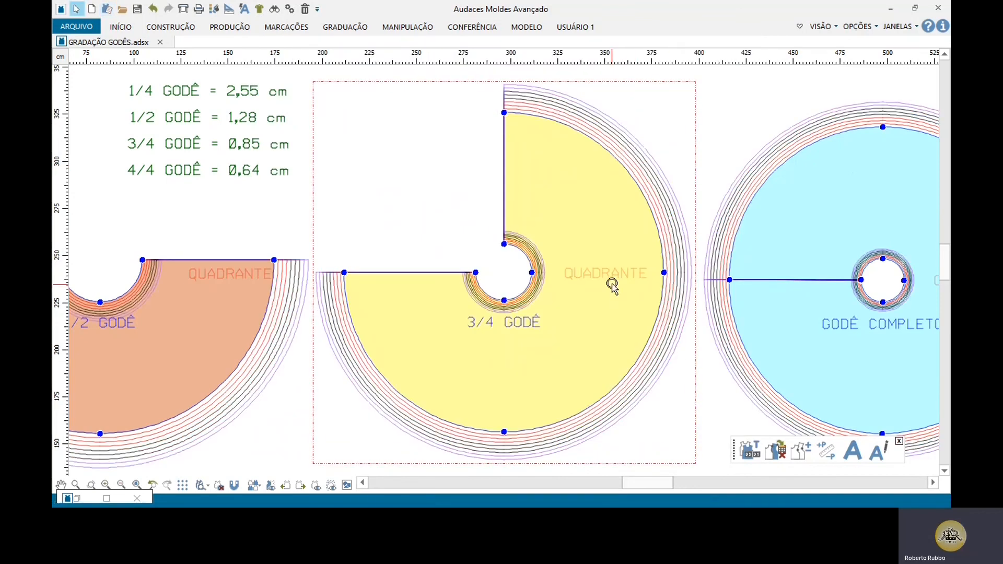
Examine the extended size lines around the waist curves of the 3/4 GODÊ and the 1/2 GODÊ
{"action": "scroll", "coordinate": [504, 302], "scroll_direction": "up", "scroll_amount": 4}
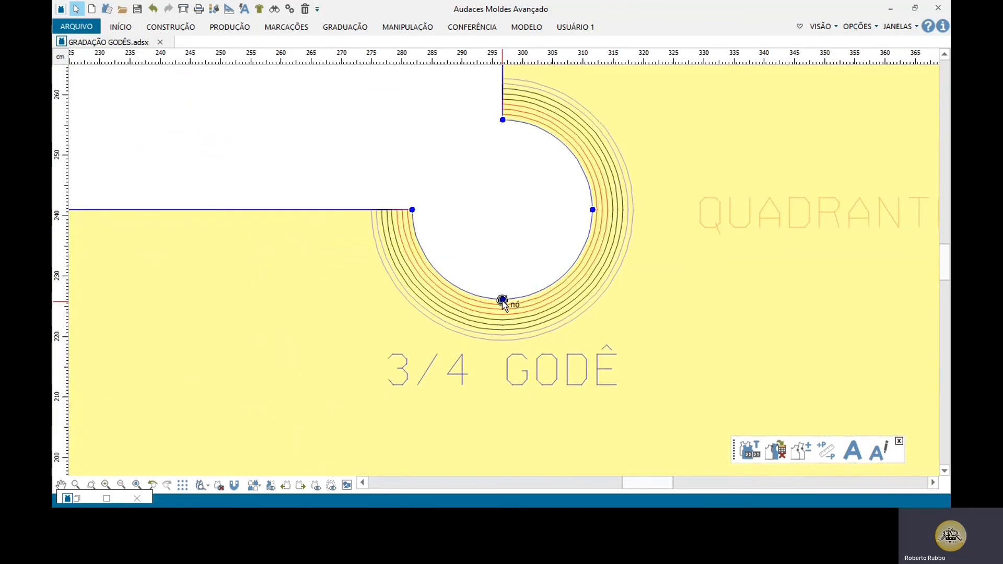
{"action": "left_click", "coordinate": [399, 107]}
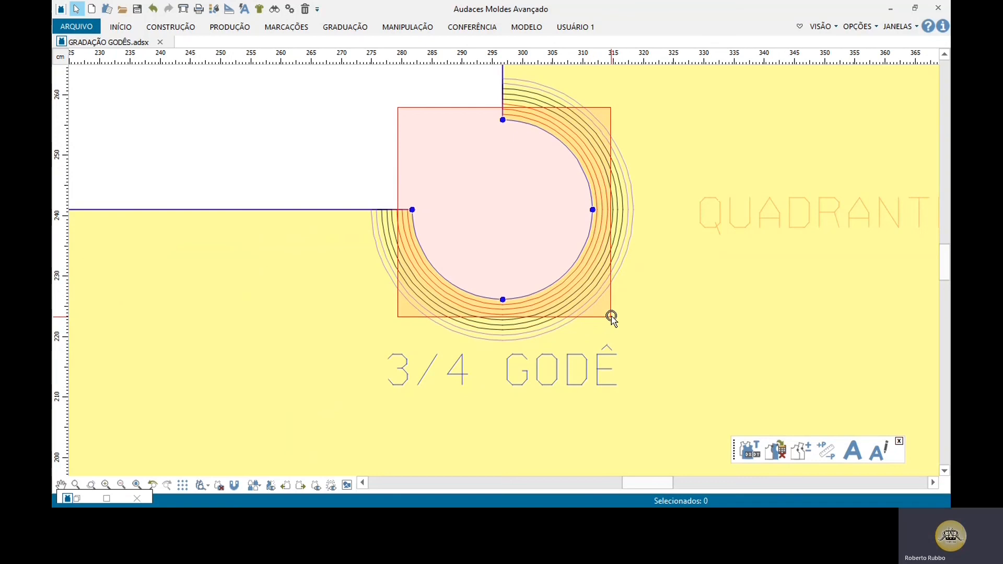
{"action": "left_click_drag", "start_coordinate": [611, 317], "coordinate": [608, 314]}
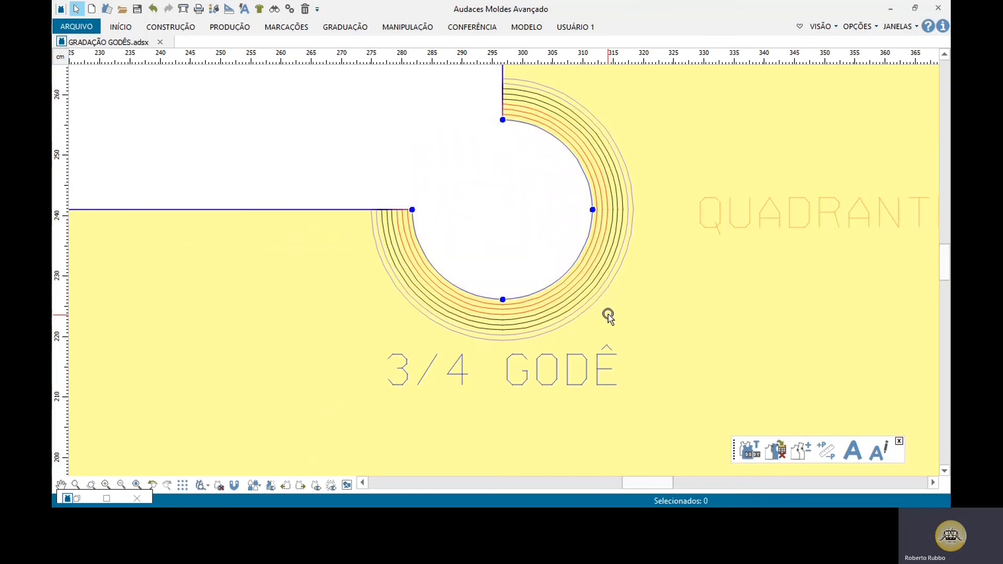
{"action": "scroll", "coordinate": [599, 317], "scroll_direction": "down", "scroll_amount": 5}
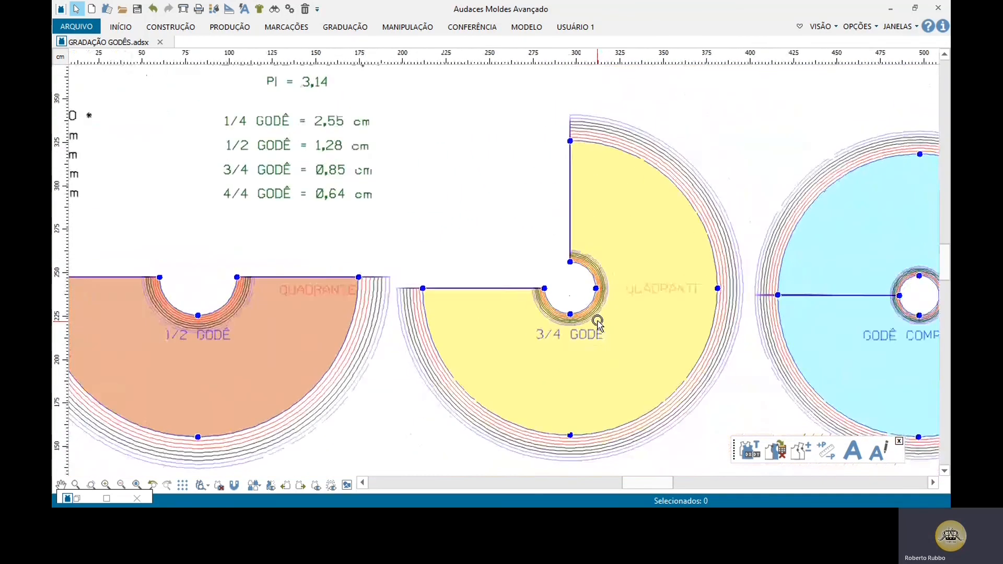
{"action": "scroll", "coordinate": [149, 333], "scroll_direction": "up", "scroll_amount": 3}
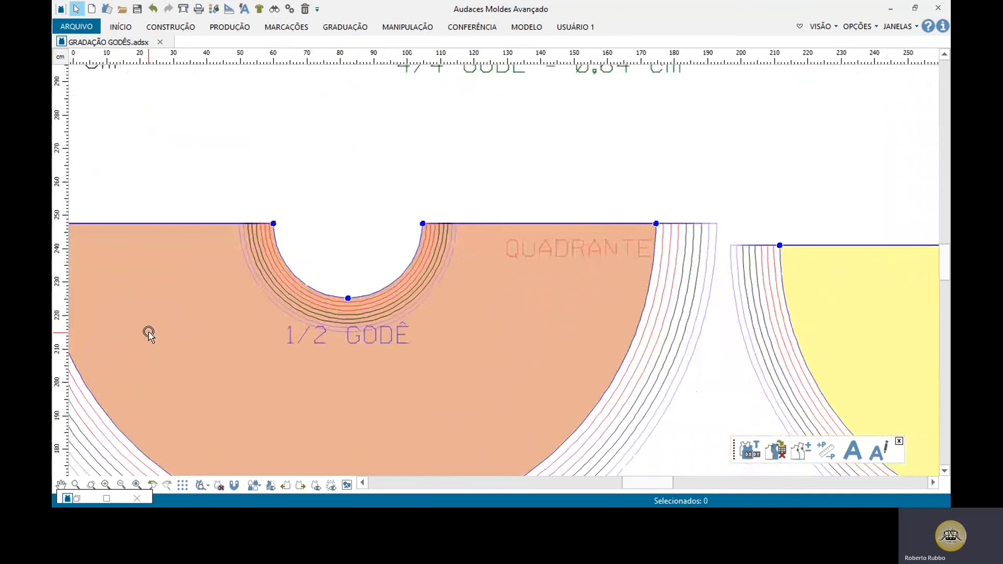
{"action": "scroll", "coordinate": [149, 331], "scroll_direction": "up", "scroll_amount": 1}
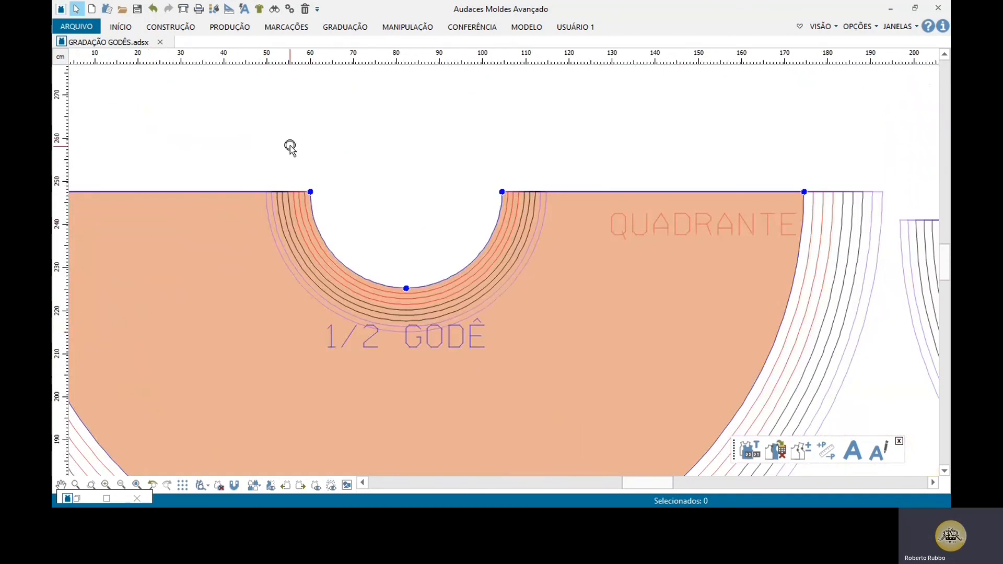
{"action": "left_click_drag", "start_coordinate": [302, 119], "coordinate": [510, 307]}
{"action": "scroll", "coordinate": [344, 288], "scroll_direction": "down", "scroll_amount": 4}
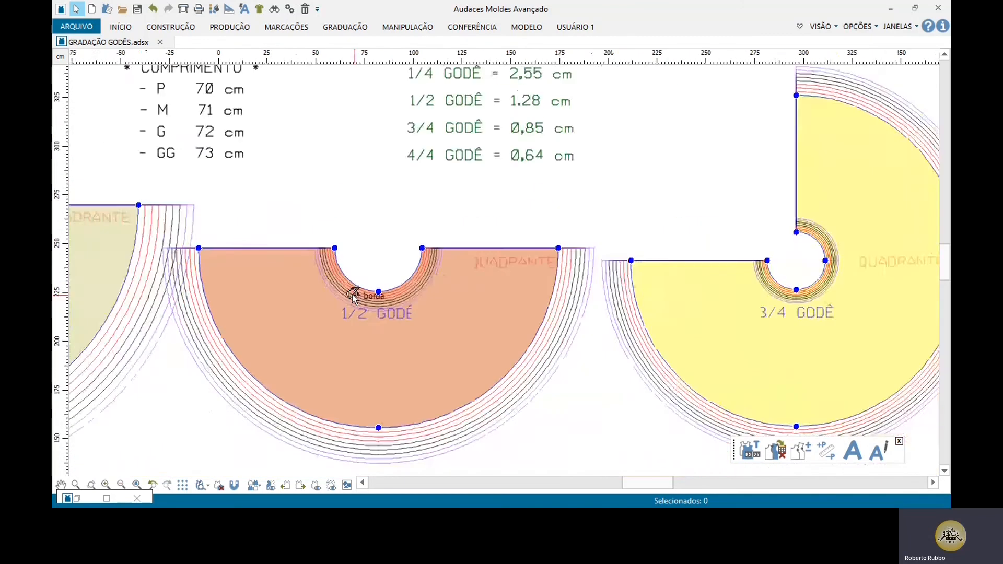
{"action": "scroll", "coordinate": [353, 296], "scroll_direction": "down", "scroll_amount": 1}
{"action": "scroll", "coordinate": [338, 305], "scroll_direction": "down", "scroll_amount": 2}
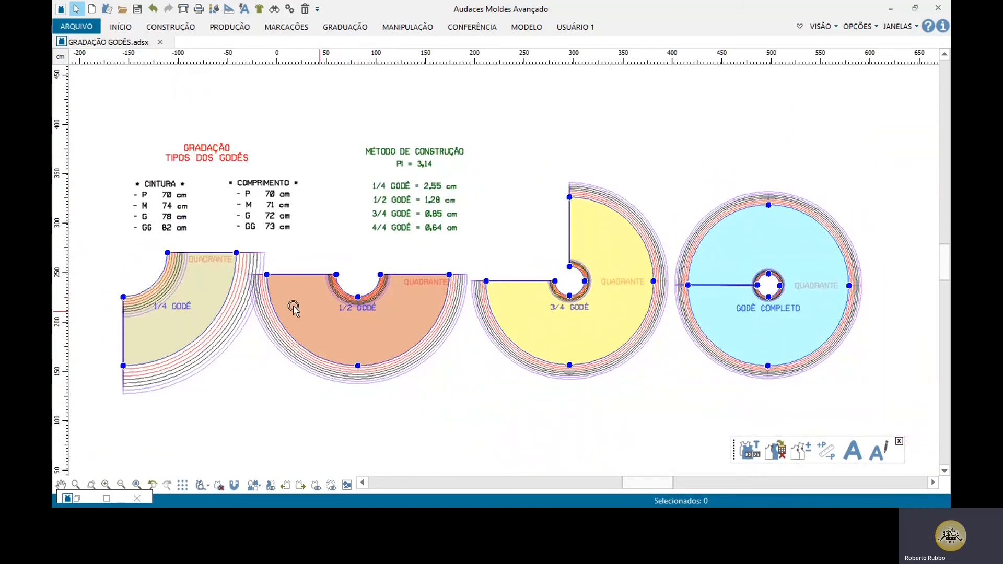
Examine the added size lines along the waist and hem of the 3/4 GODÊ and GODÊ COMPLETO
{"action": "scroll", "coordinate": [194, 292], "scroll_direction": "up", "scroll_amount": 1}
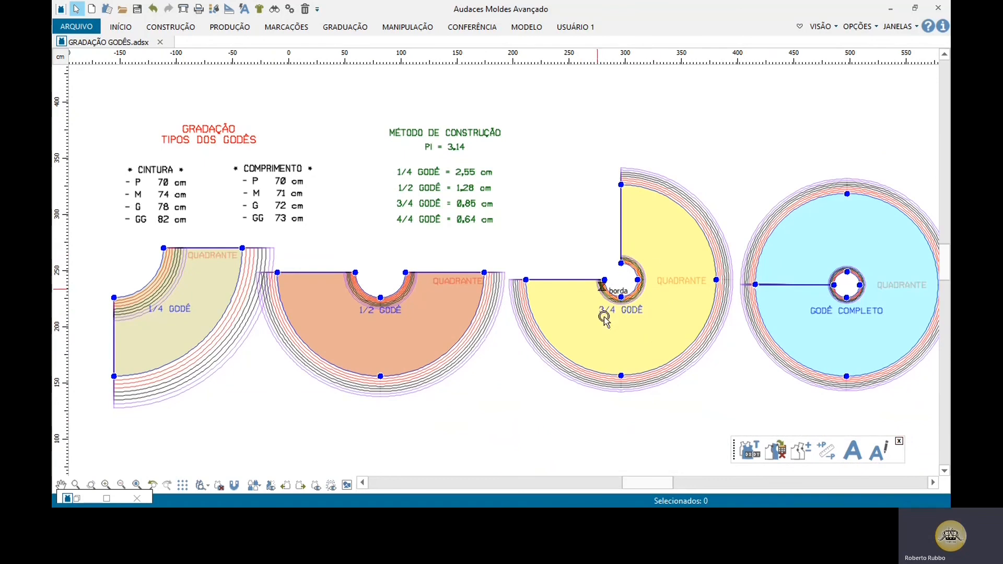
{"action": "scroll", "coordinate": [641, 287], "scroll_direction": "up", "scroll_amount": 3}
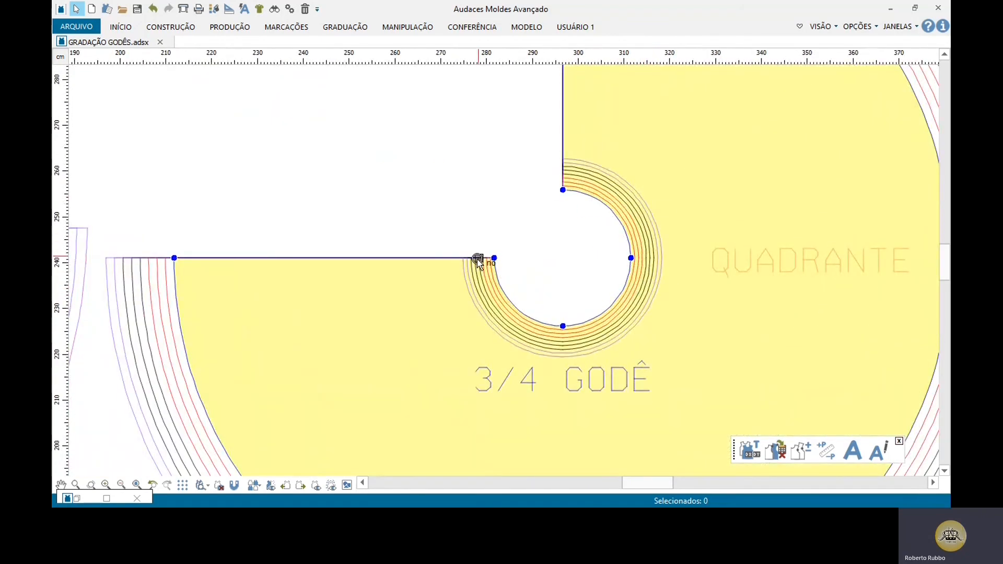
{"action": "scroll", "coordinate": [477, 260], "scroll_direction": "down", "scroll_amount": 3}
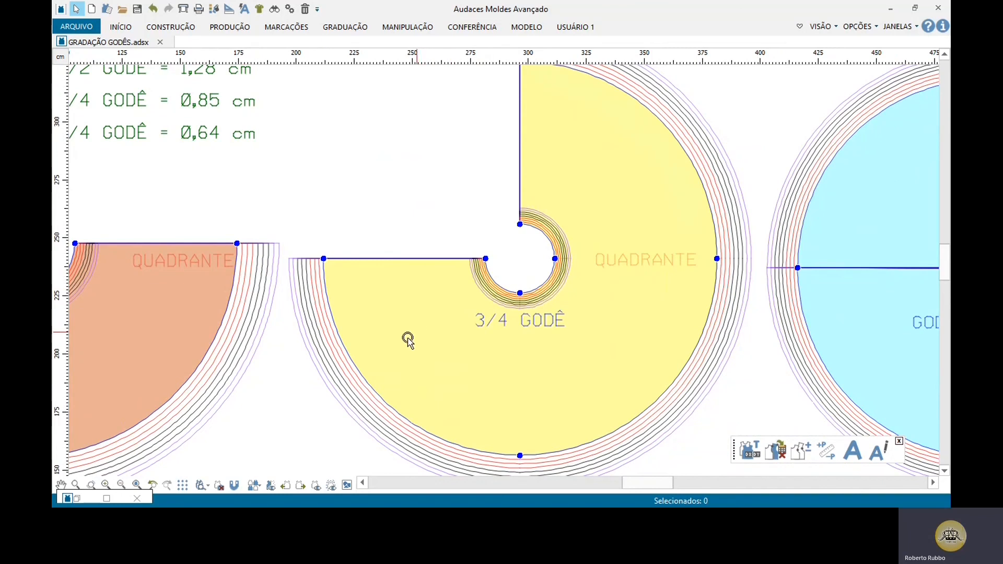
{"action": "scroll", "coordinate": [407, 340], "scroll_direction": "down", "scroll_amount": 4}
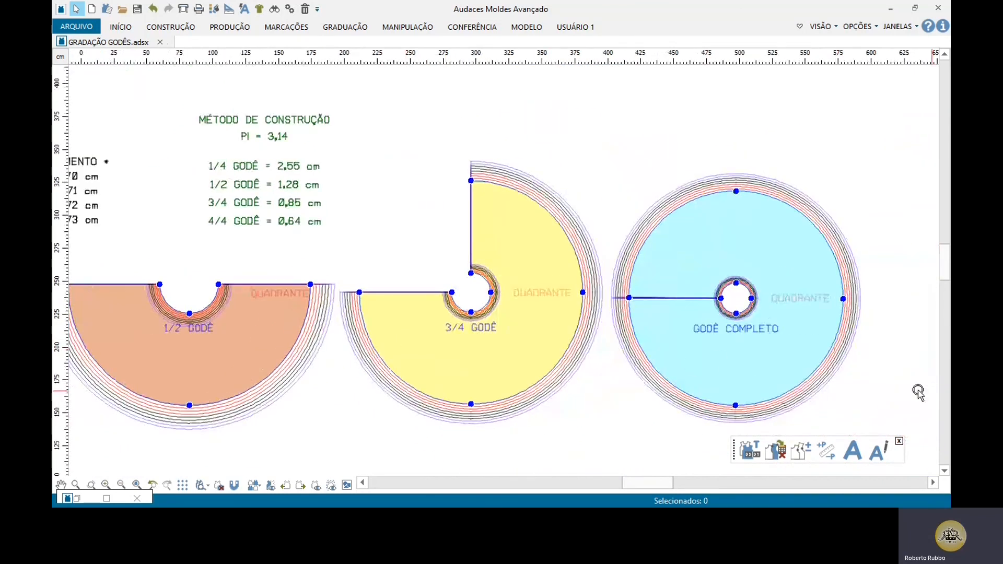
{"action": "scroll", "coordinate": [918, 392], "scroll_direction": "up", "scroll_amount": 2}
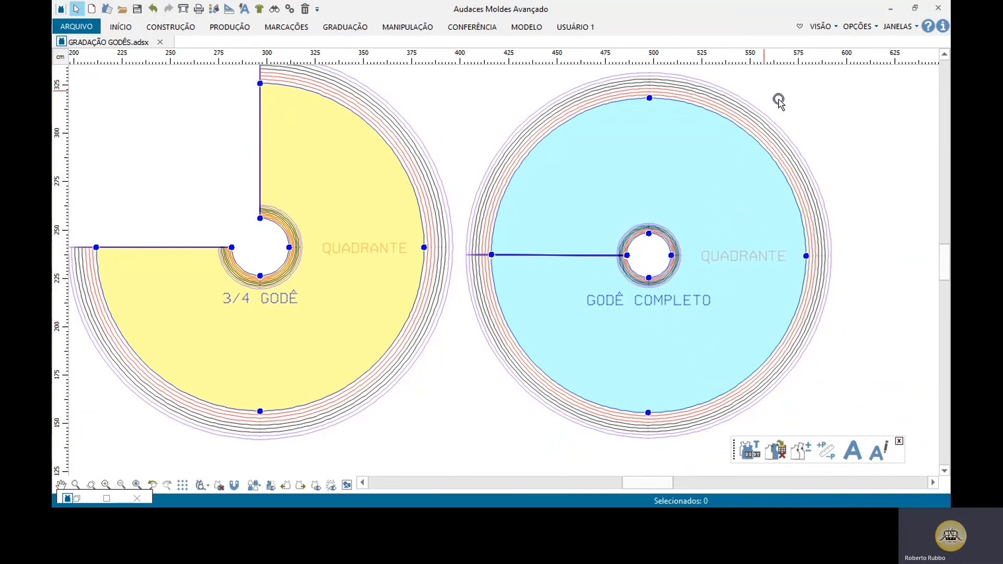
{"action": "scroll", "coordinate": [801, 103], "scroll_direction": "up", "scroll_amount": 1}
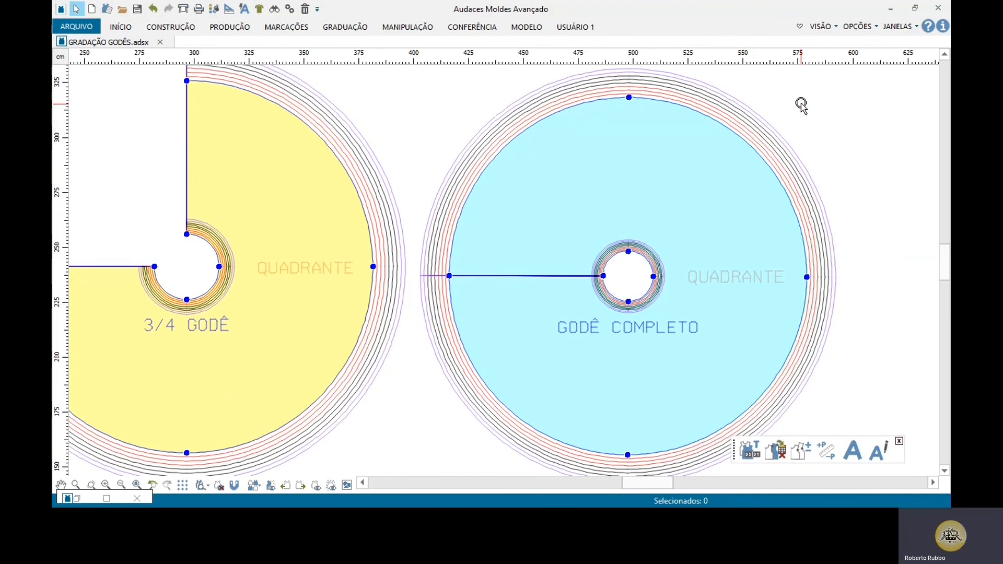
{"action": "scroll", "coordinate": [525, 140], "scroll_direction": "down", "scroll_amount": 2}
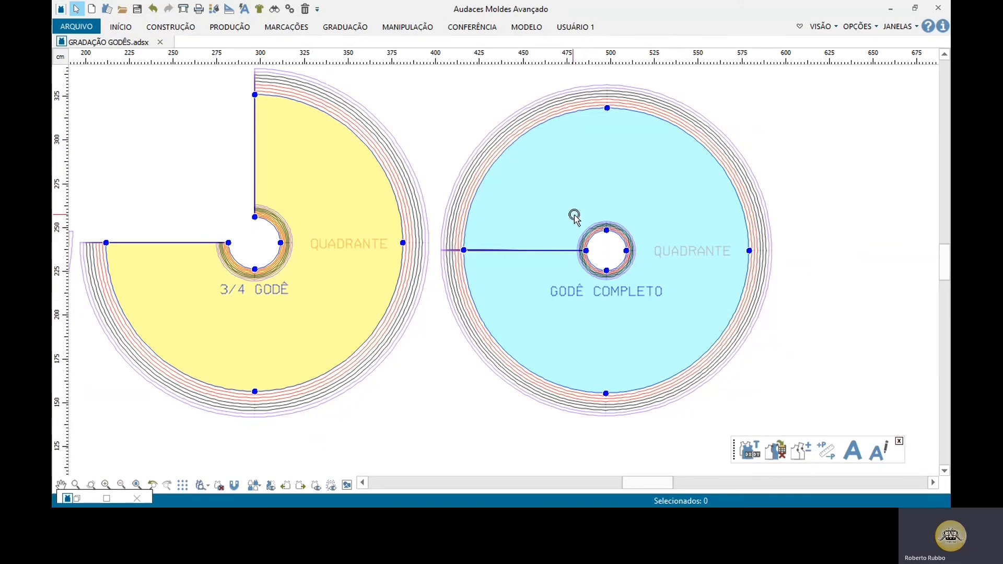
Compare the perimeter differences of the GODÊ COMPLETO's entire waist opening across the extended sizes, then close the comparison
{"action": "left_click_drag", "start_coordinate": [562, 206], "coordinate": [651, 303]}
{"action": "scroll", "coordinate": [619, 251], "scroll_direction": "up", "scroll_amount": 2}
{"action": "scroll", "coordinate": [620, 255], "scroll_direction": "up", "scroll_amount": 2}
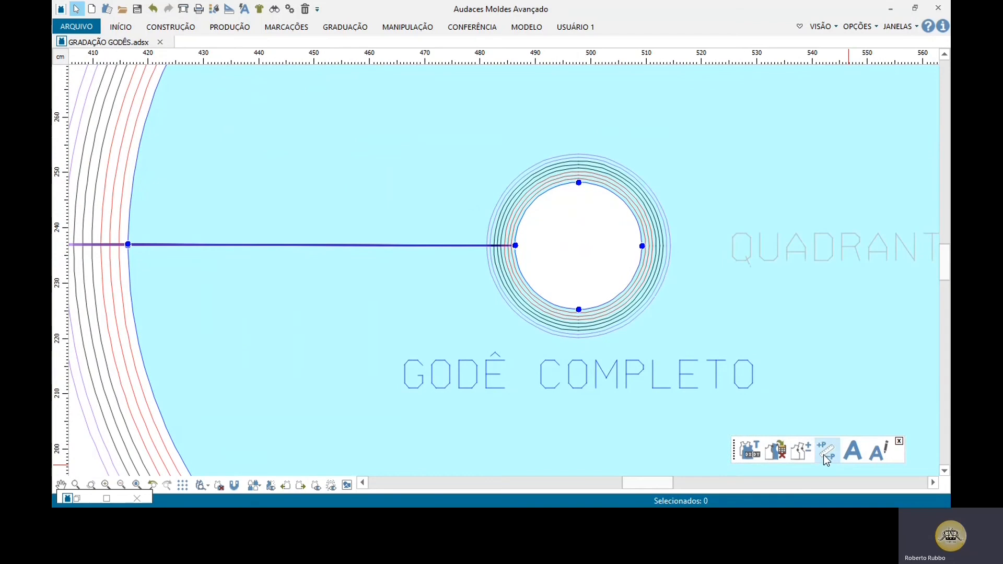
{"action": "left_click", "coordinate": [825, 453]}
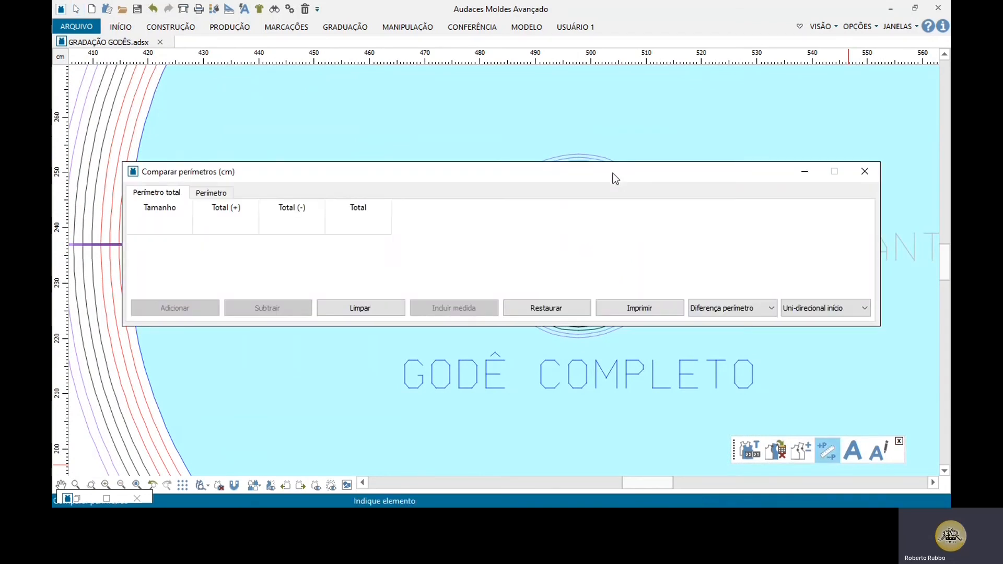
{"action": "left_click_drag", "start_coordinate": [615, 178], "coordinate": [630, 17]}
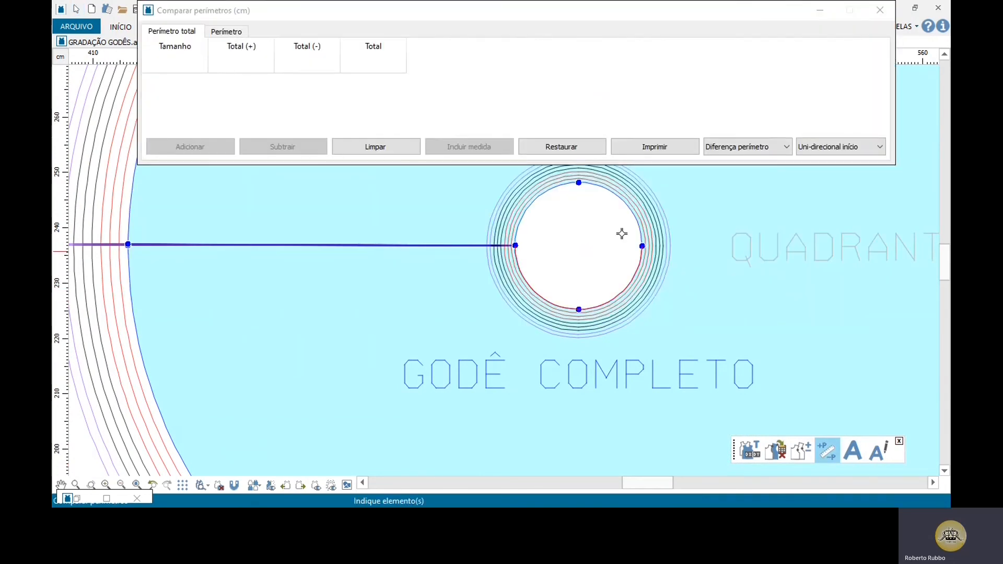
{"action": "left_click", "coordinate": [551, 216]}
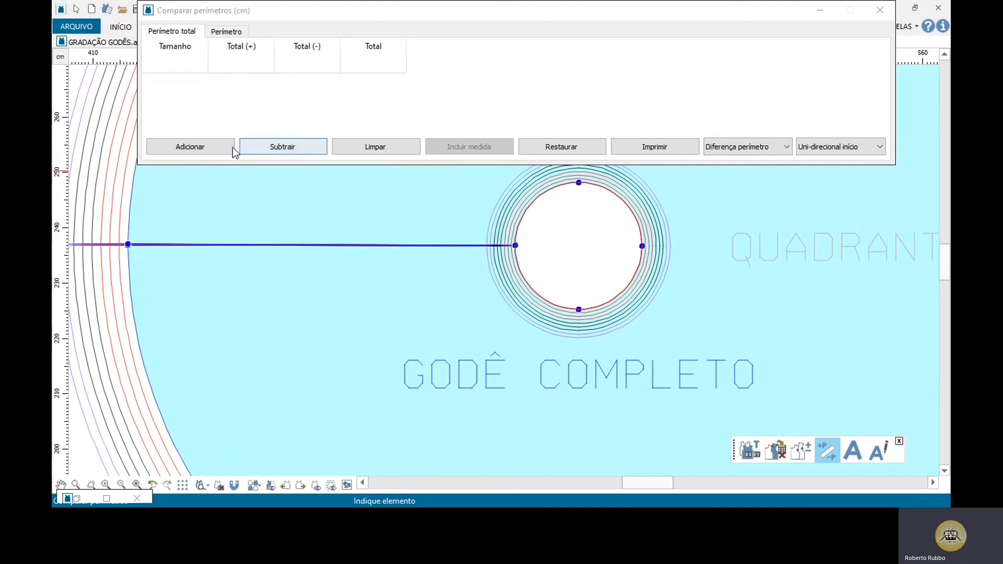
{"action": "left_click", "coordinate": [190, 146]}
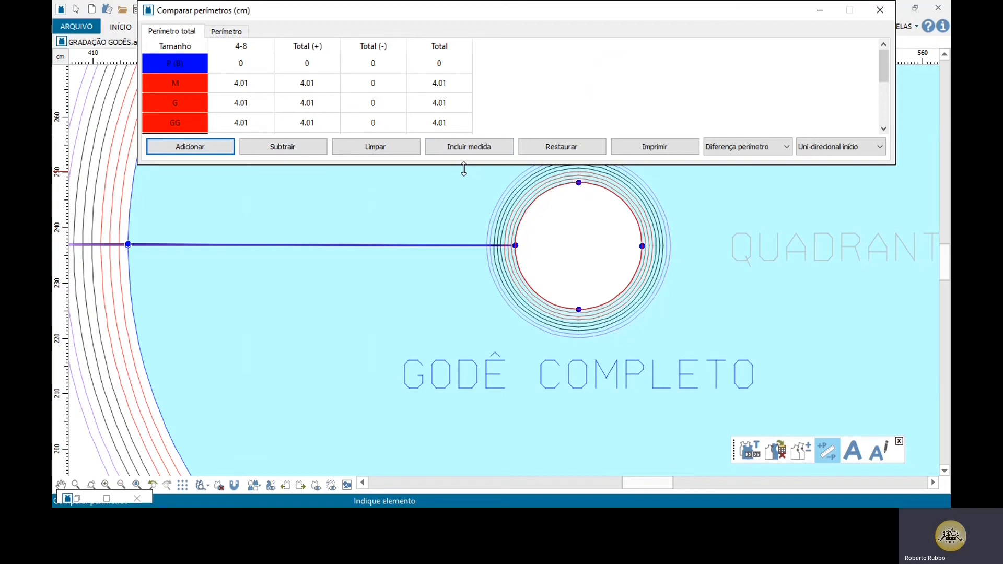
{"action": "left_click_drag", "start_coordinate": [463, 168], "coordinate": [822, 107]}
{"action": "left_click", "coordinate": [879, 10]}
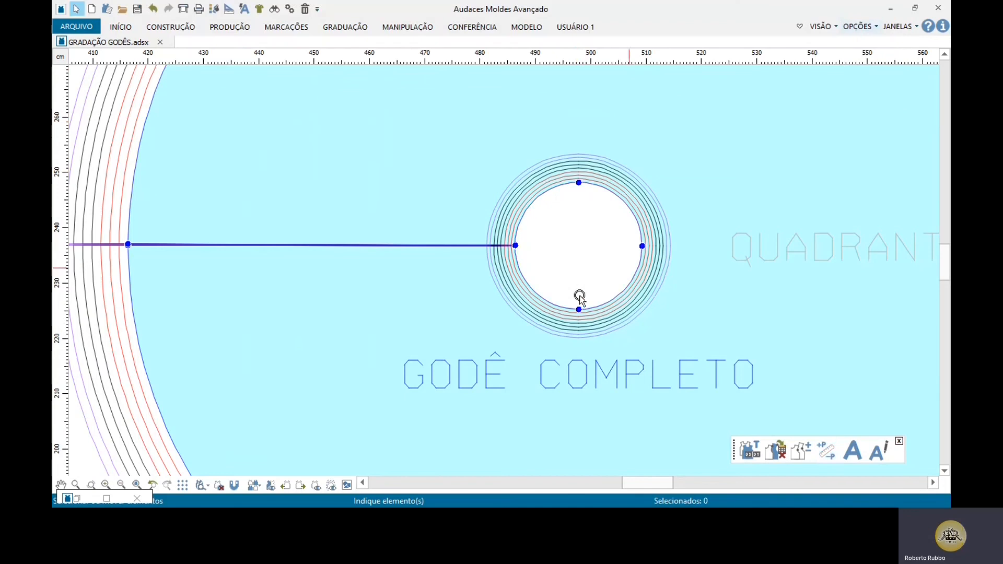
Open the pattern grading properties and delete sizes M9 back to M5, keeping only P to GG
{"action": "scroll", "coordinate": [580, 297], "scroll_direction": "down", "scroll_amount": 5}
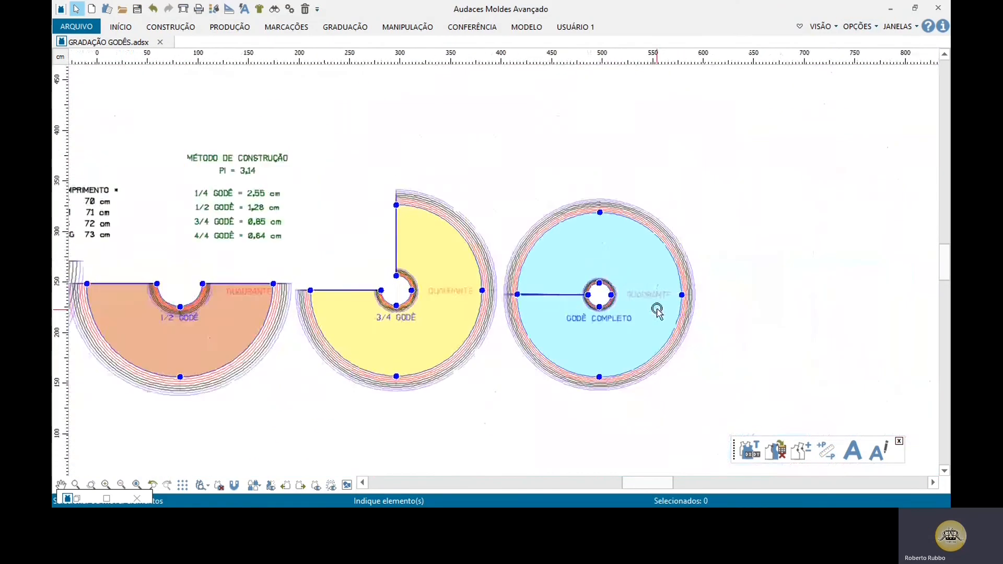
{"action": "scroll", "coordinate": [656, 311], "scroll_direction": "down", "scroll_amount": 3}
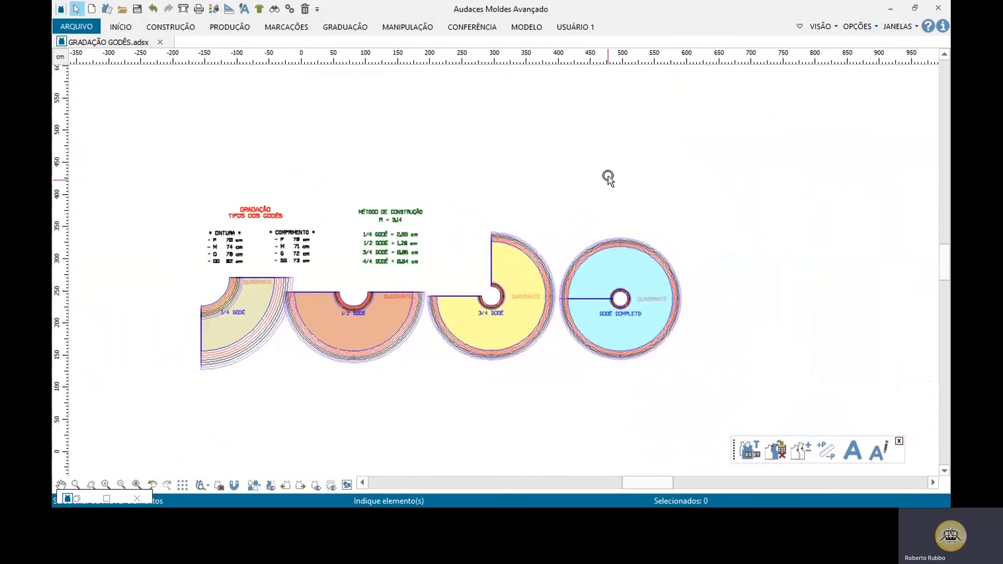
{"action": "key", "text": "F4"}
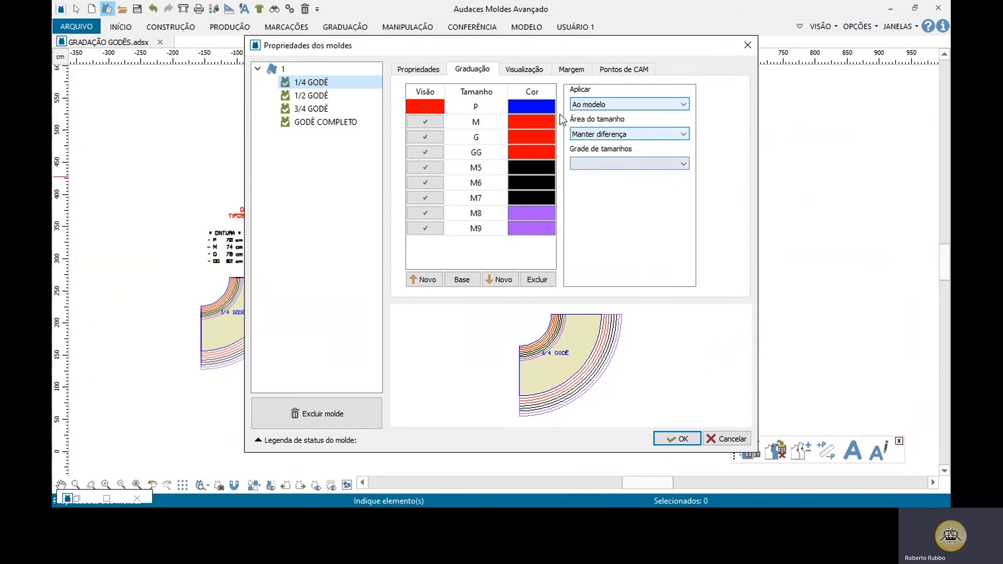
{"action": "left_click", "coordinate": [494, 228]}
{"action": "left_click", "coordinate": [522, 280]}
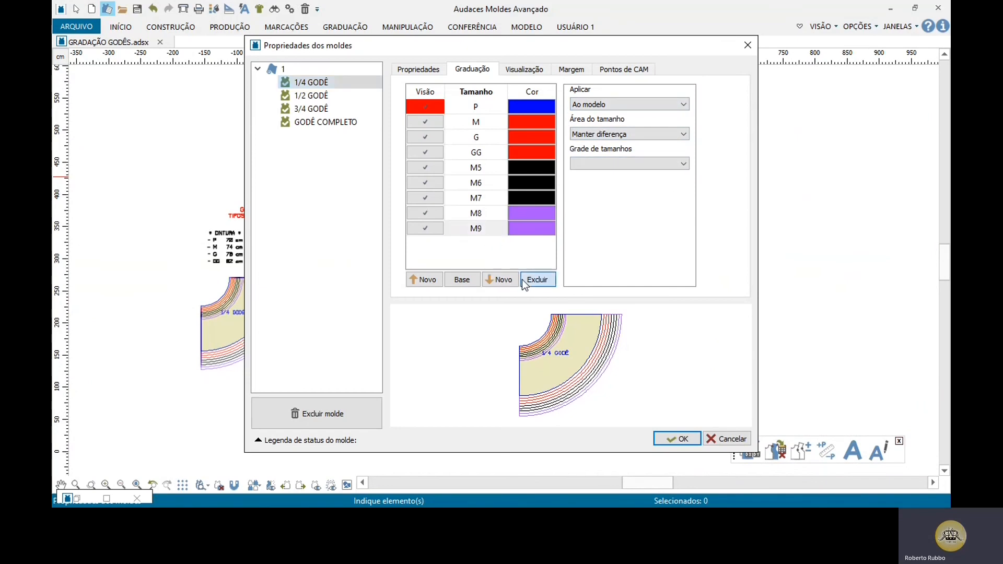
{"action": "left_click", "coordinate": [522, 280]}
{"action": "left_click", "coordinate": [522, 280]}
{"action": "left_click", "coordinate": [522, 280]}
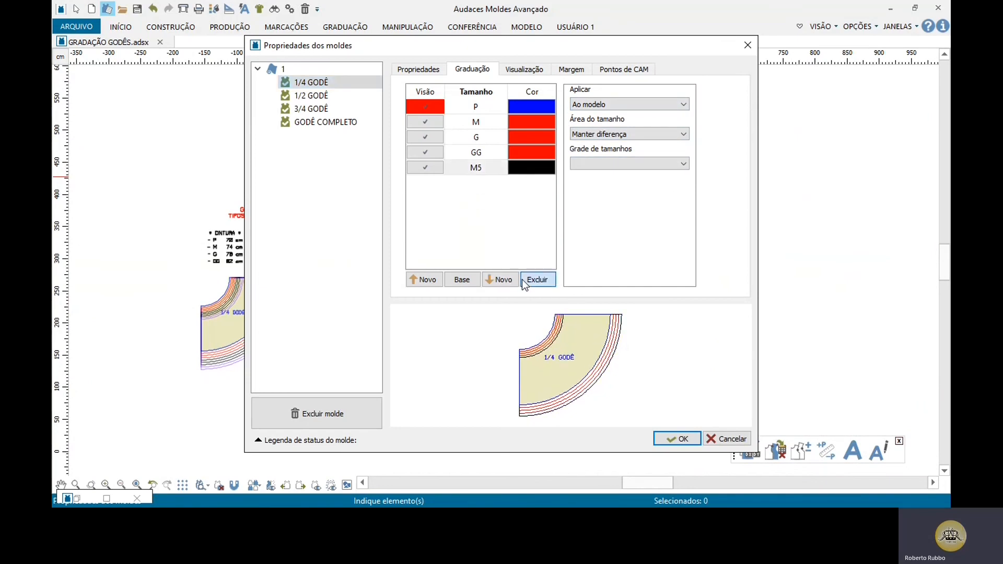
{"action": "left_click", "coordinate": [522, 280]}
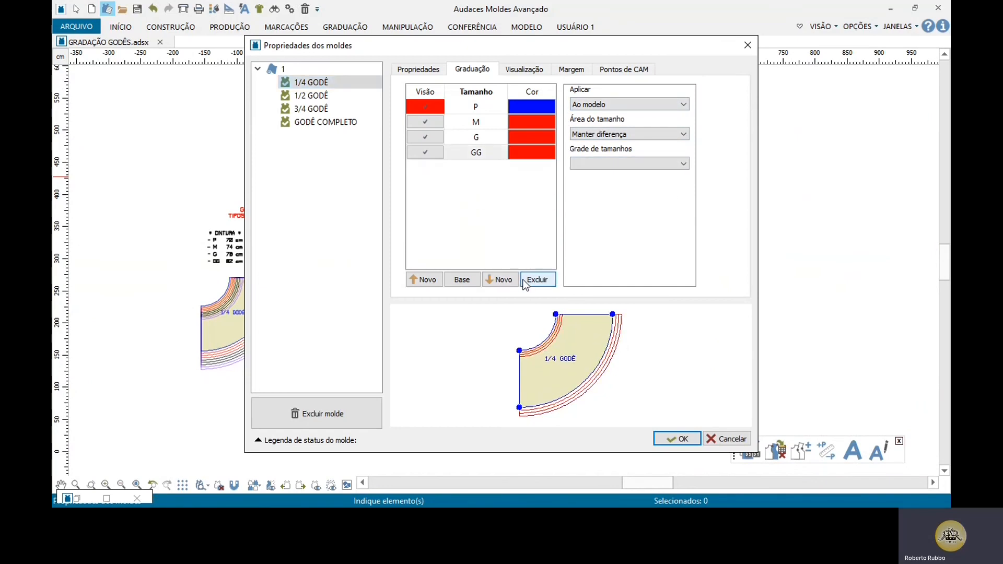
Apply the reduced size list with only P, M, G and GG to the patterns
{"action": "left_click", "coordinate": [677, 439]}
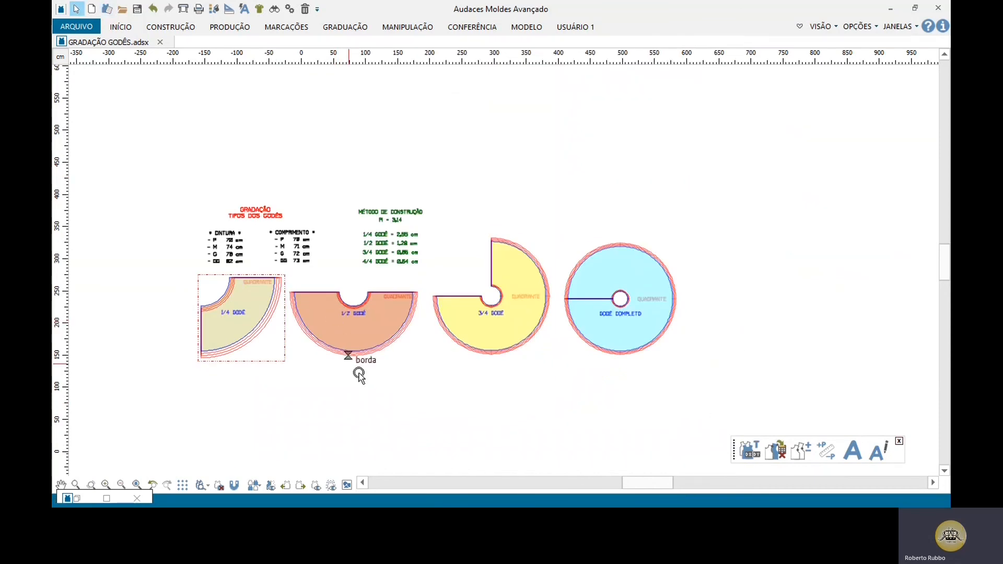
Reopen the skirt image viewer with the 1/4 GODÊ picture as a smaller window and place it beside the patterns
{"action": "left_click", "coordinate": [110, 499]}
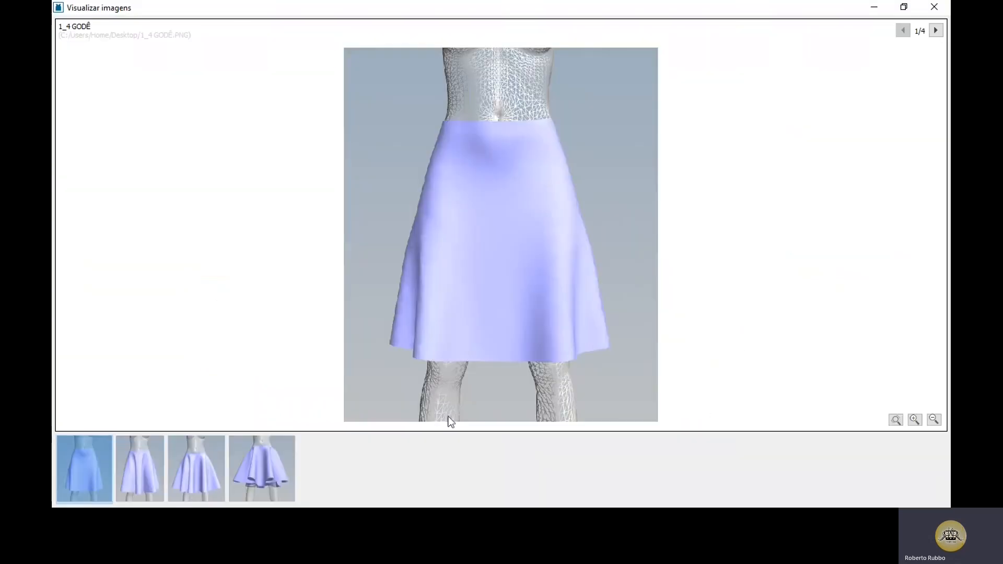
{"action": "left_click", "coordinate": [903, 7]}
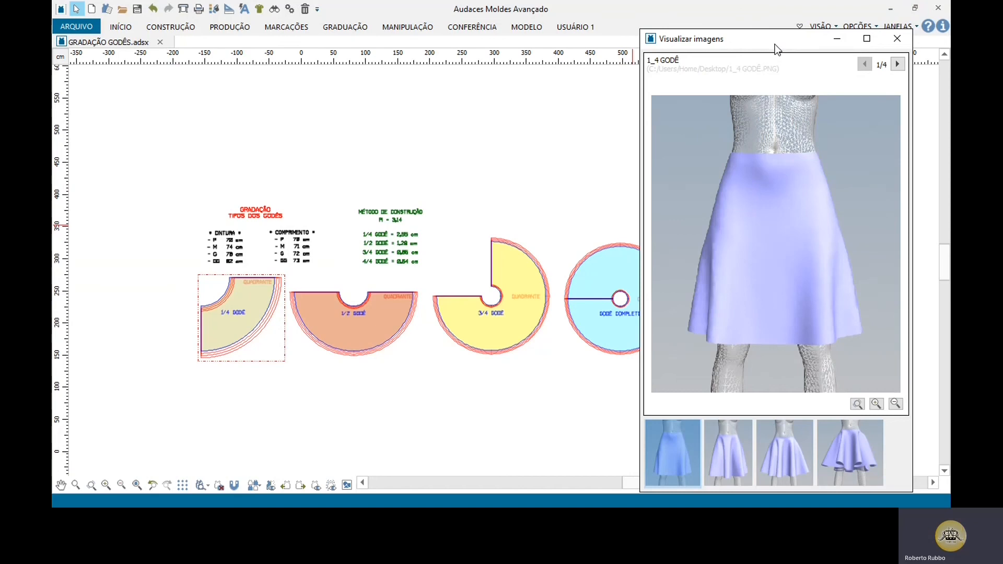
{"action": "left_click_drag", "start_coordinate": [777, 48], "coordinate": [799, 28]}
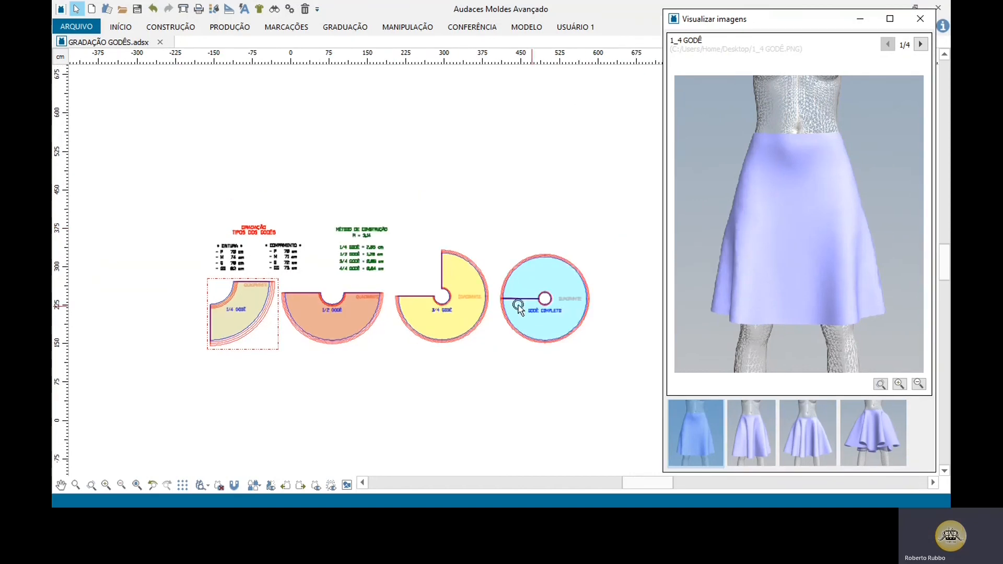
Deselect the 1/4 GODÊ and examine the four graded patterns beside the skirt image, focusing on the 3/4 GODÊ's waist opening
{"action": "scroll", "coordinate": [458, 306], "scroll_direction": "up", "scroll_amount": 1}
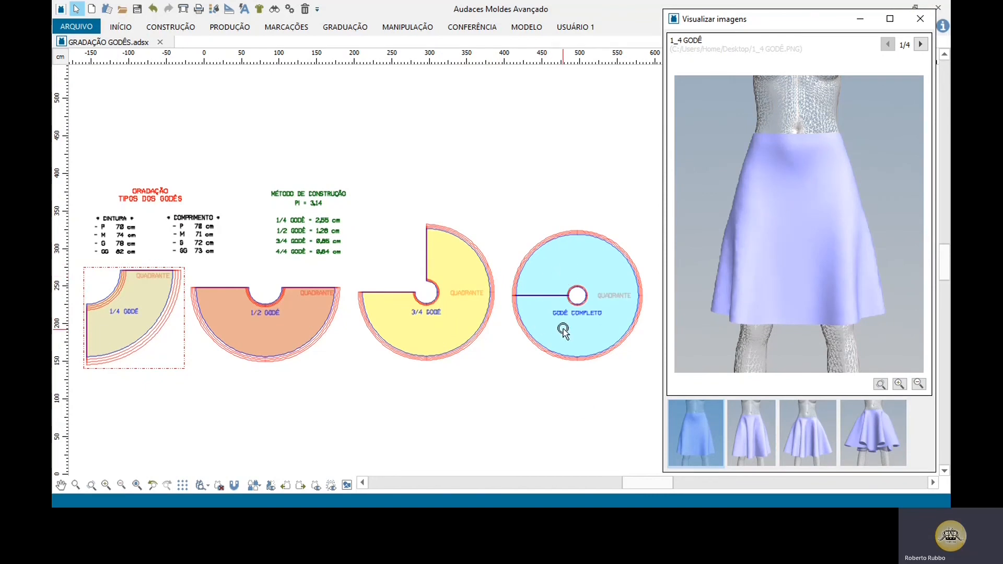
{"action": "left_click", "coordinate": [224, 410]}
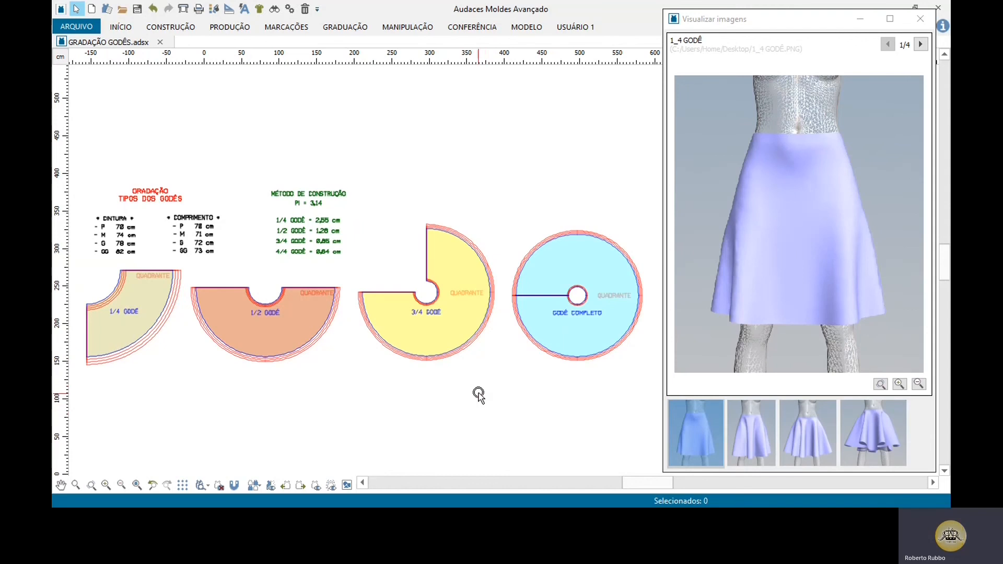
{"action": "scroll", "coordinate": [401, 269], "scroll_direction": "up", "scroll_amount": 2}
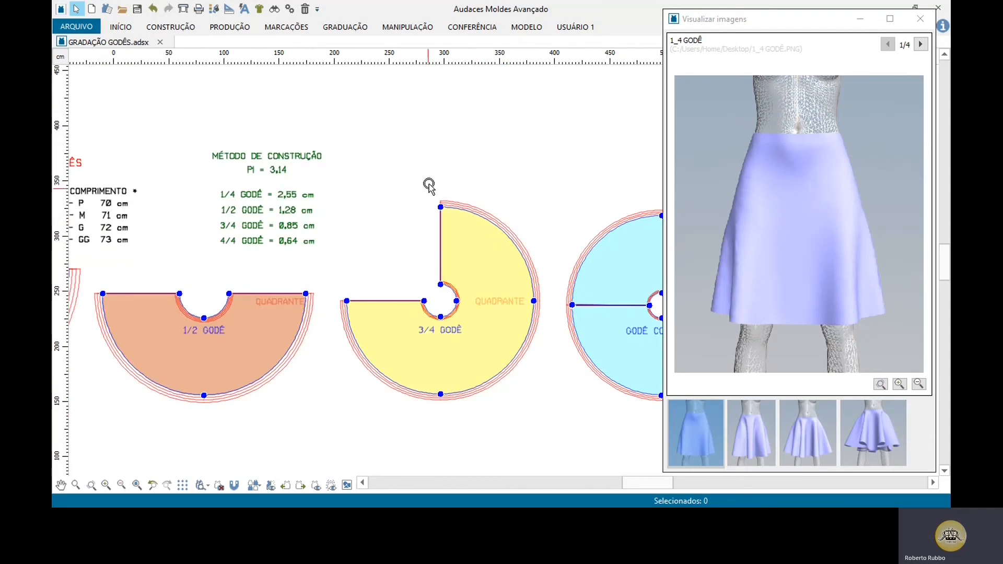
{"action": "left_click_drag", "start_coordinate": [430, 189], "coordinate": [342, 296]}
{"action": "scroll", "coordinate": [437, 313], "scroll_direction": "up", "scroll_amount": 1}
{"action": "scroll", "coordinate": [436, 314], "scroll_direction": "up", "scroll_amount": 3}
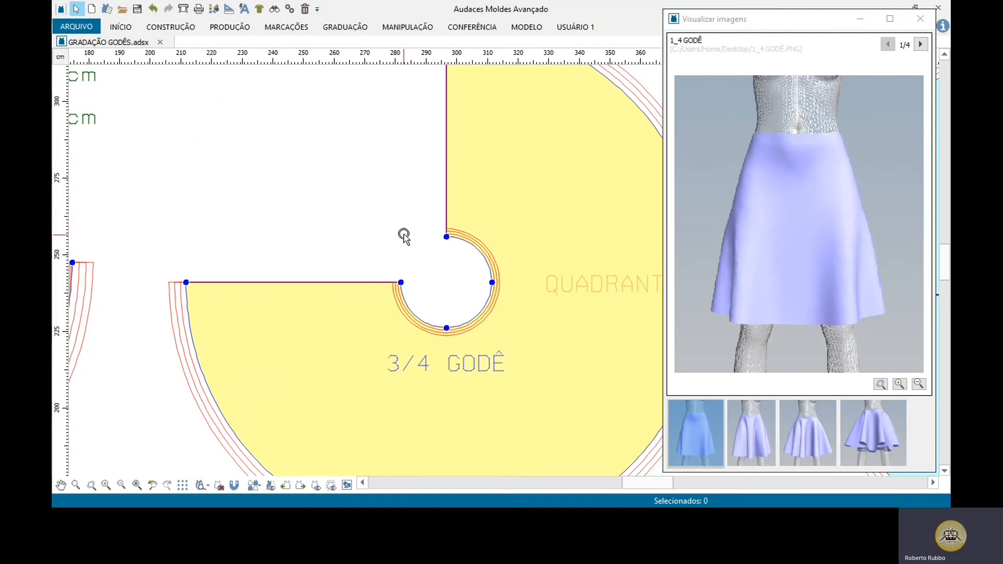
{"action": "scroll", "coordinate": [404, 236], "scroll_direction": "down", "scroll_amount": 4}
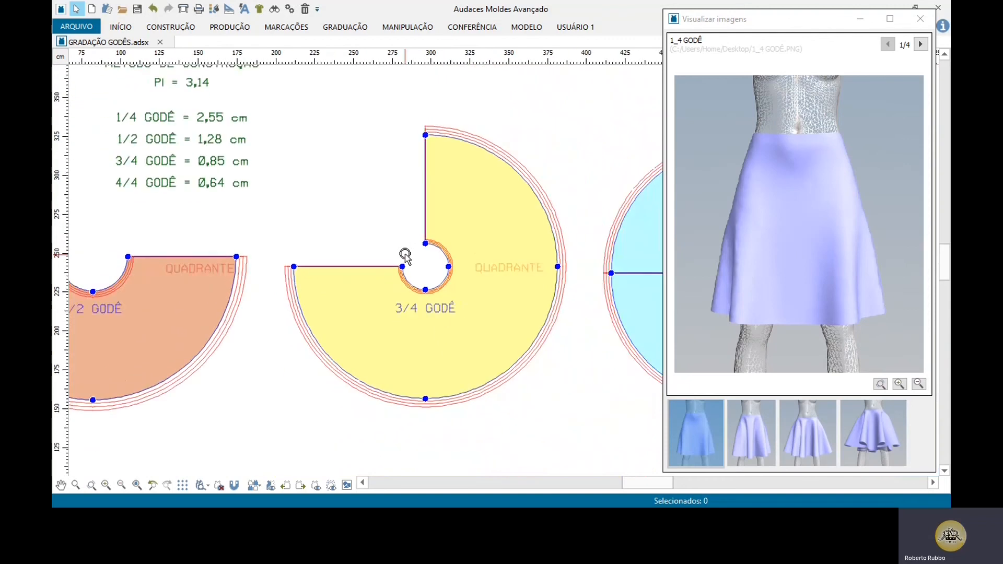
{"action": "scroll", "coordinate": [405, 255], "scroll_direction": "down", "scroll_amount": 3}
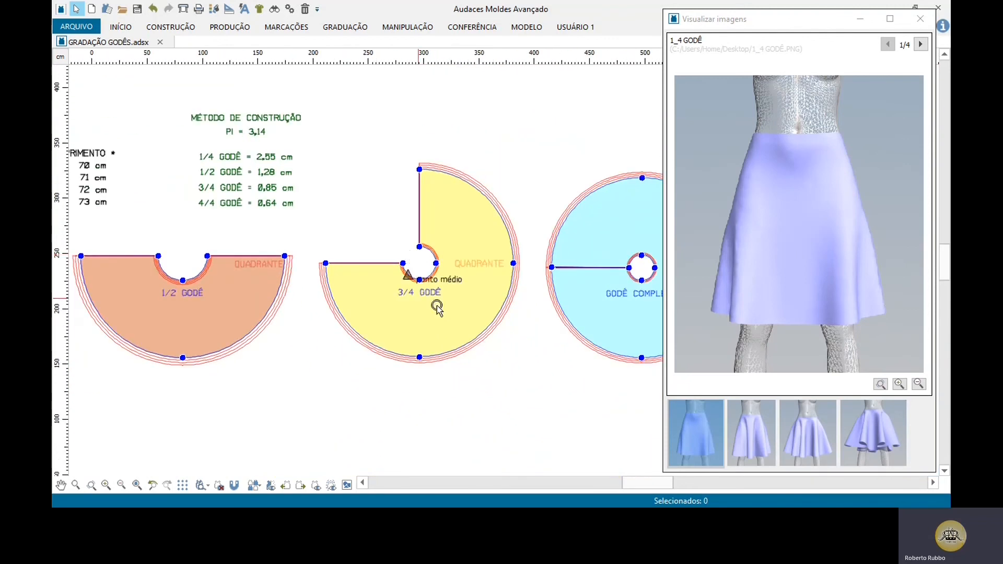
{"action": "scroll", "coordinate": [166, 292], "scroll_direction": "up", "scroll_amount": 2}
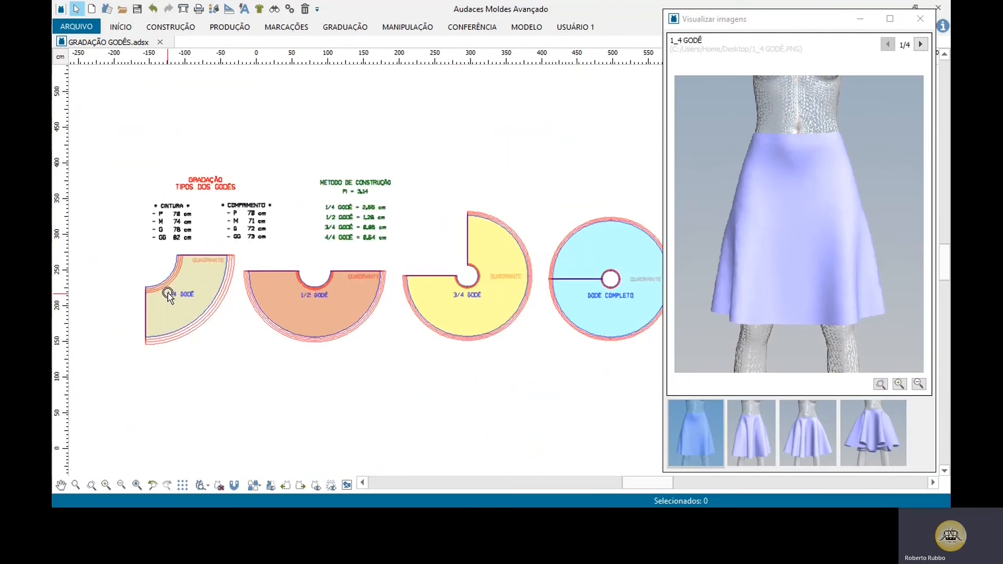
{"action": "scroll", "coordinate": [169, 282], "scroll_direction": "down", "scroll_amount": 2}
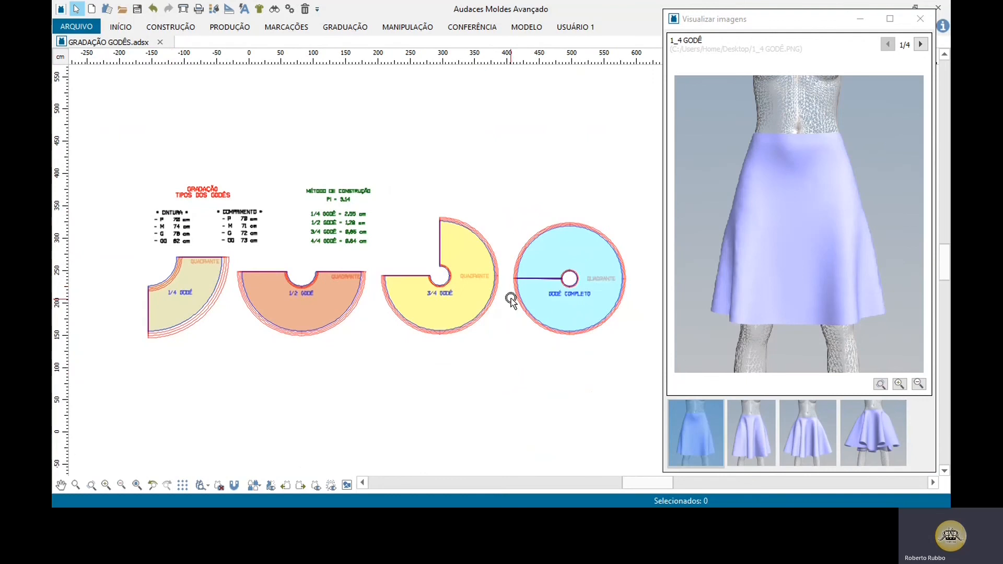